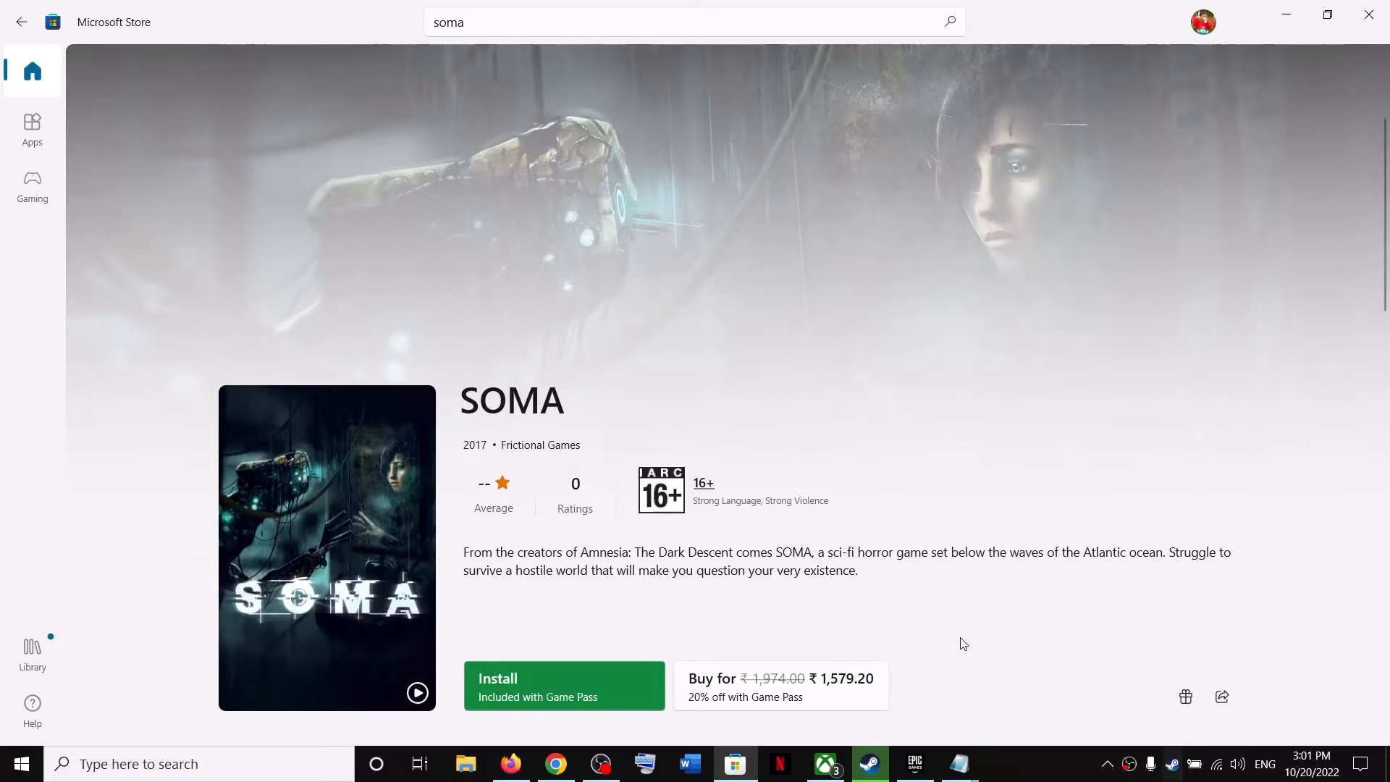
Switch to the Microsoft Store and sign out of the current account
{"action": "left_click", "coordinate": [1044, 777]}
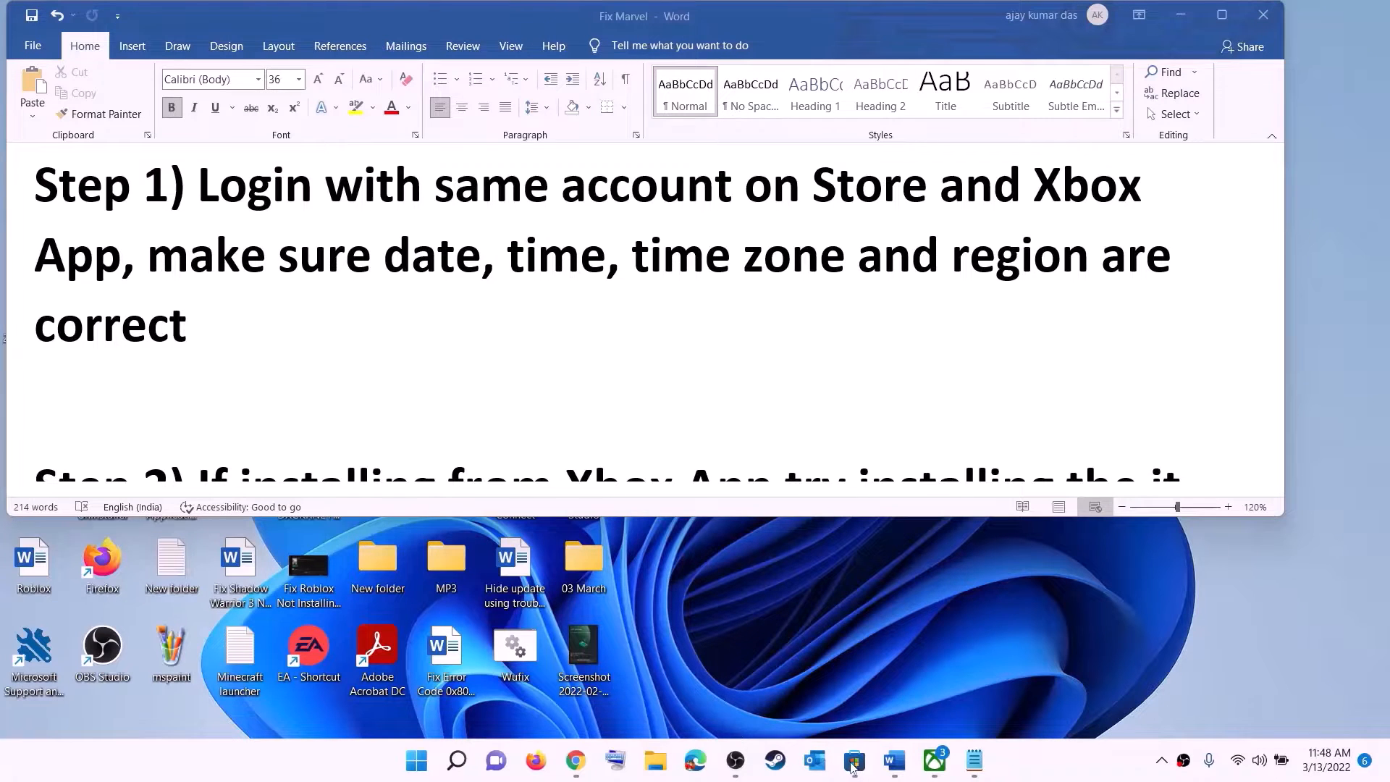
{"action": "left_click", "coordinate": [854, 764]}
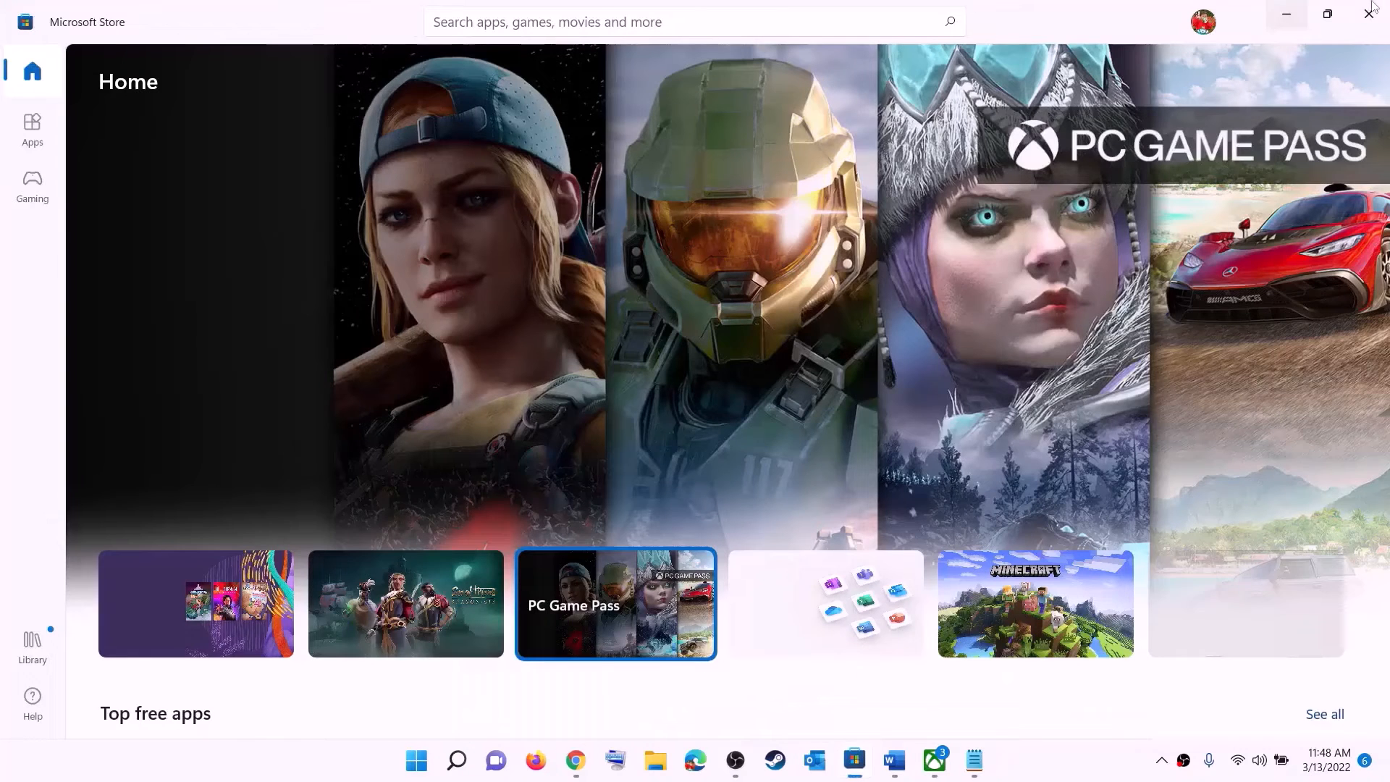
{"action": "left_click", "coordinate": [1202, 24]}
{"action": "left_click", "coordinate": [1010, 104]}
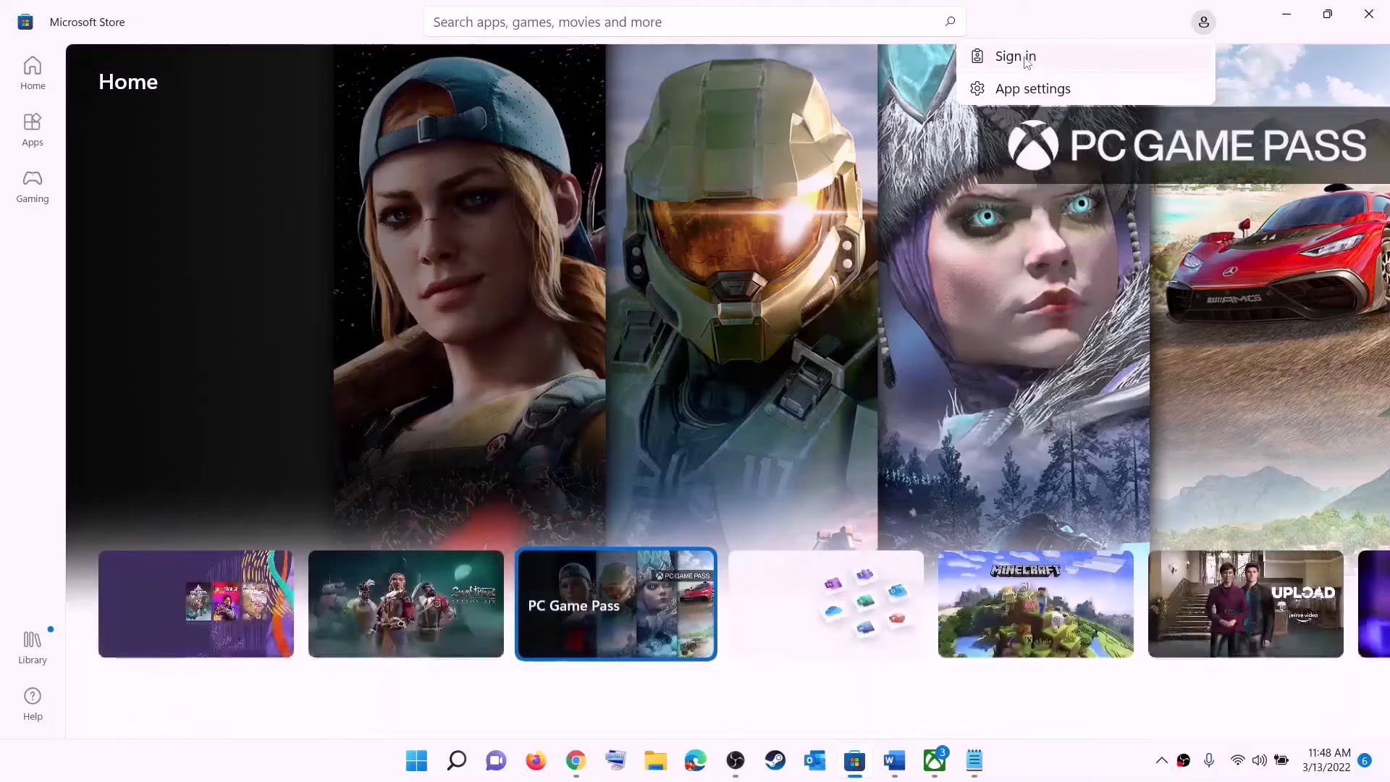
Sign back in to the Microsoft Store with the first listed Microsoft account, verifying with the account PIN
{"action": "left_click", "coordinate": [1028, 59]}
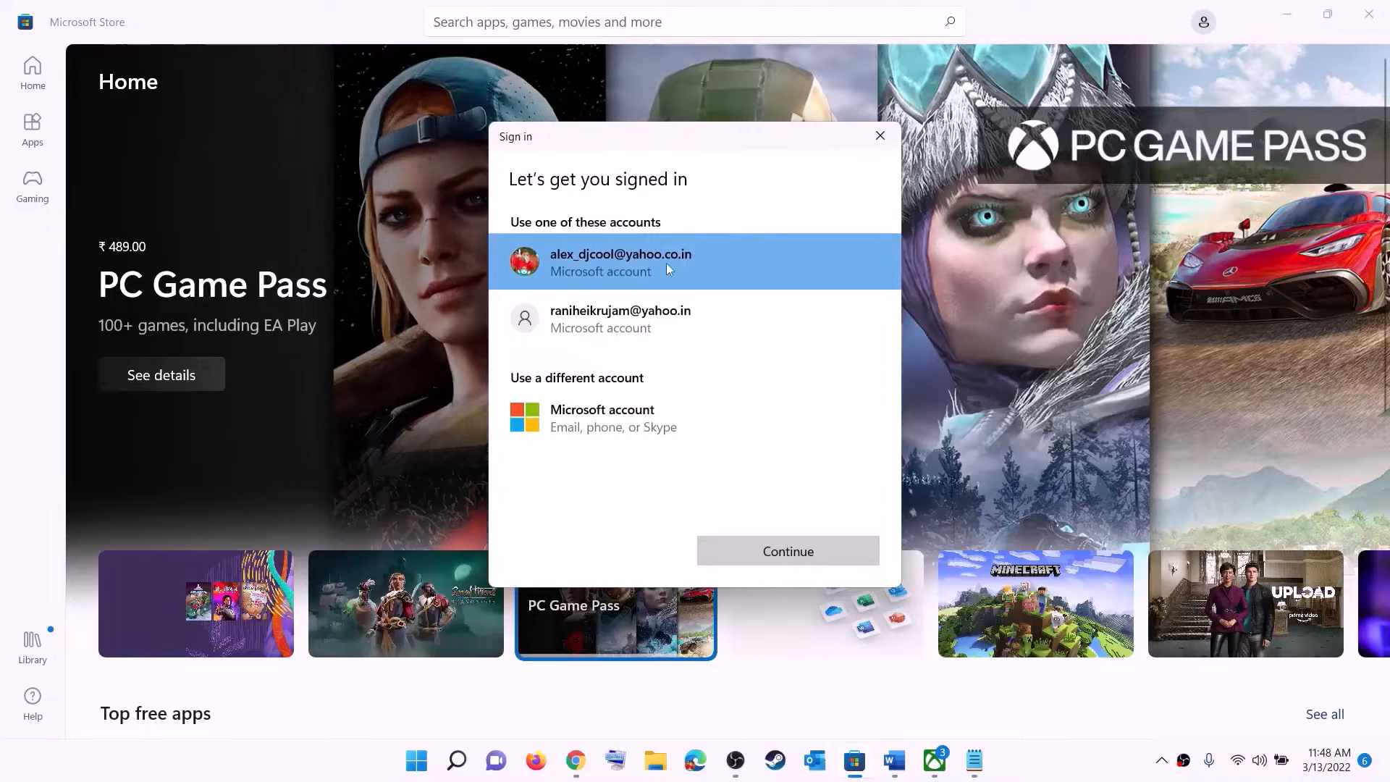
{"action": "left_click", "coordinate": [793, 553]}
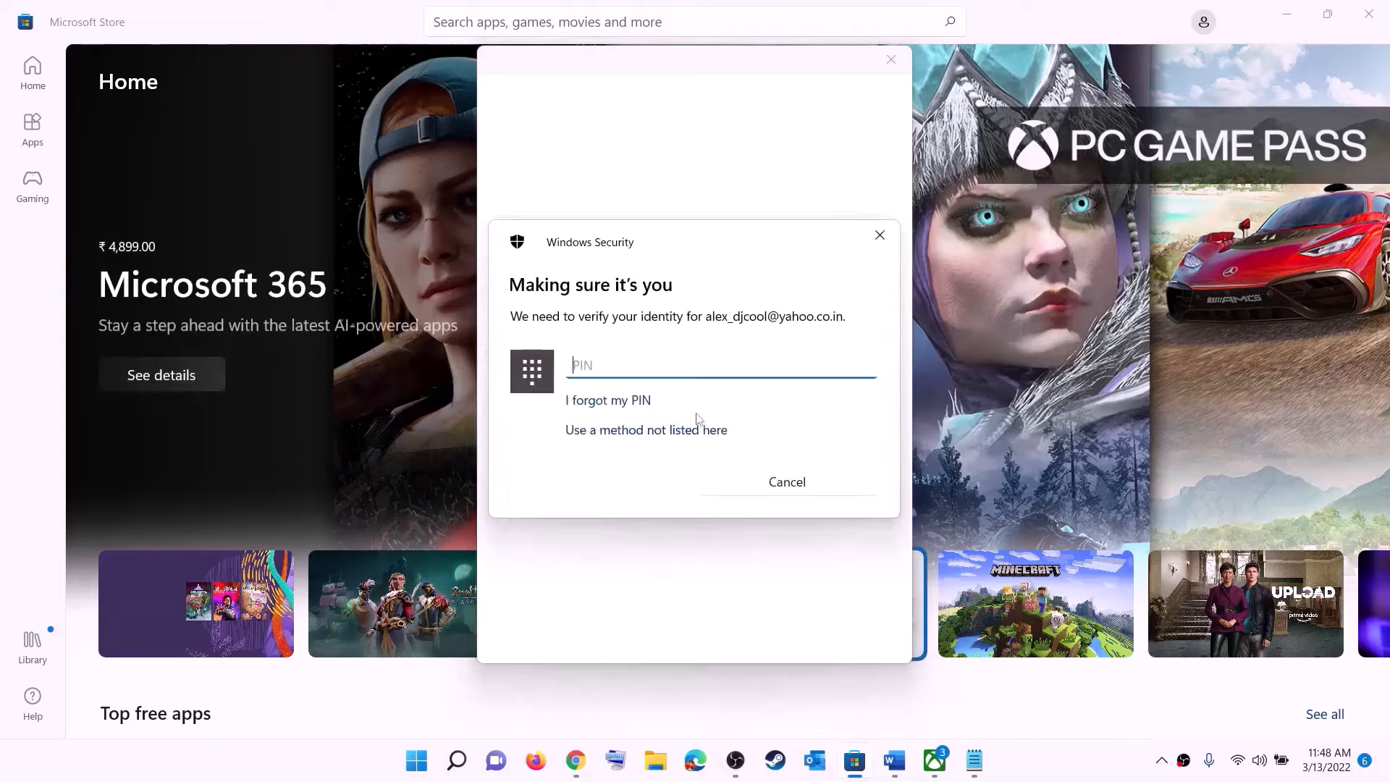
{"action": "type", "text": "•••"}
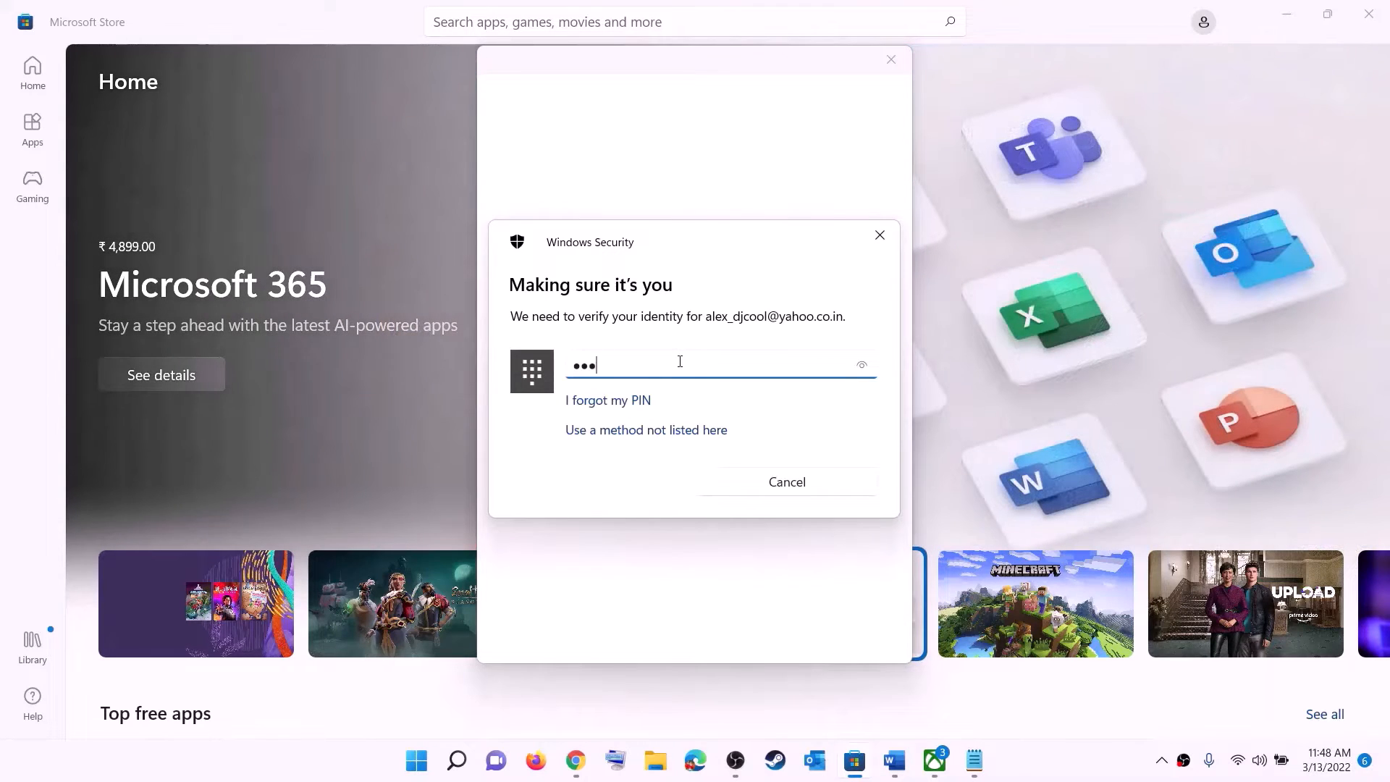
{"action": "type", "text": "•"}
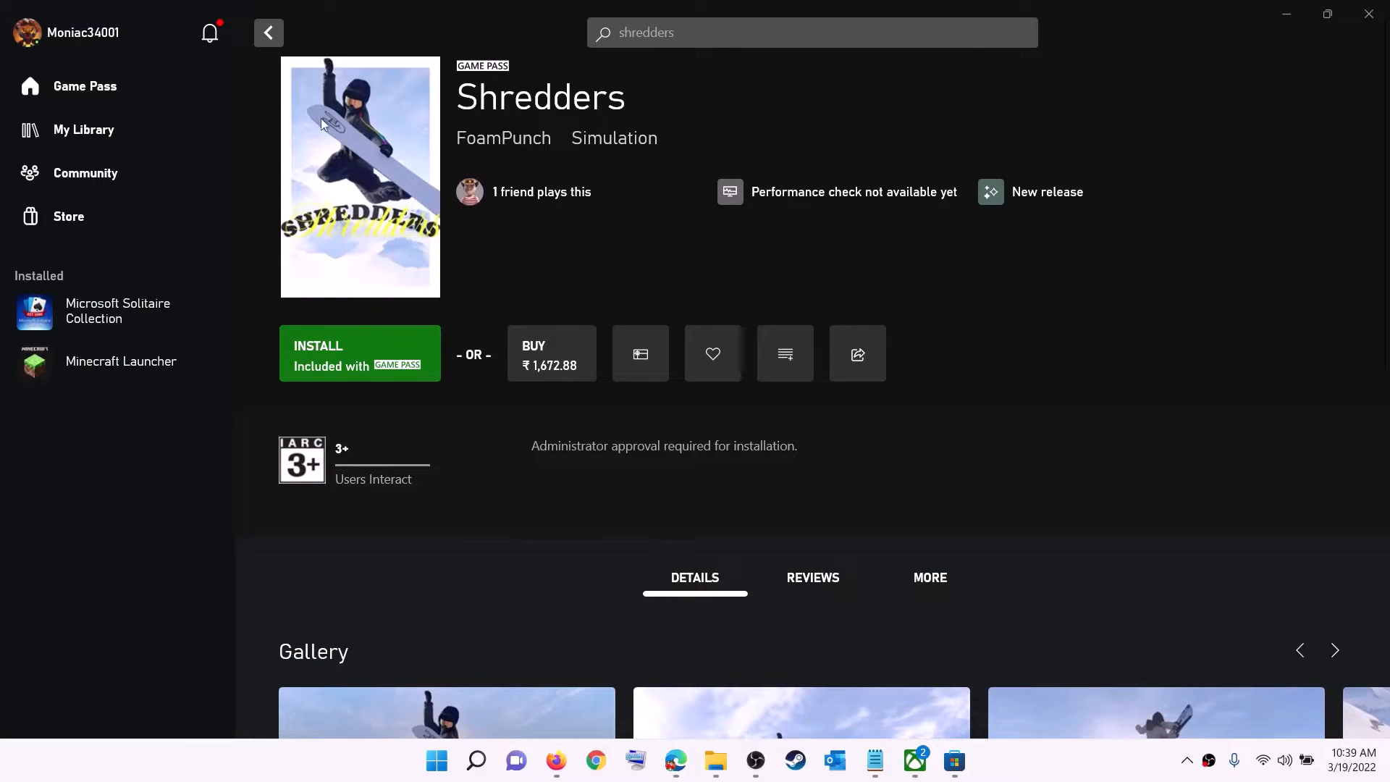
Sign out of the Xbox app and start signing in again
{"action": "left_click", "coordinate": [84, 38]}
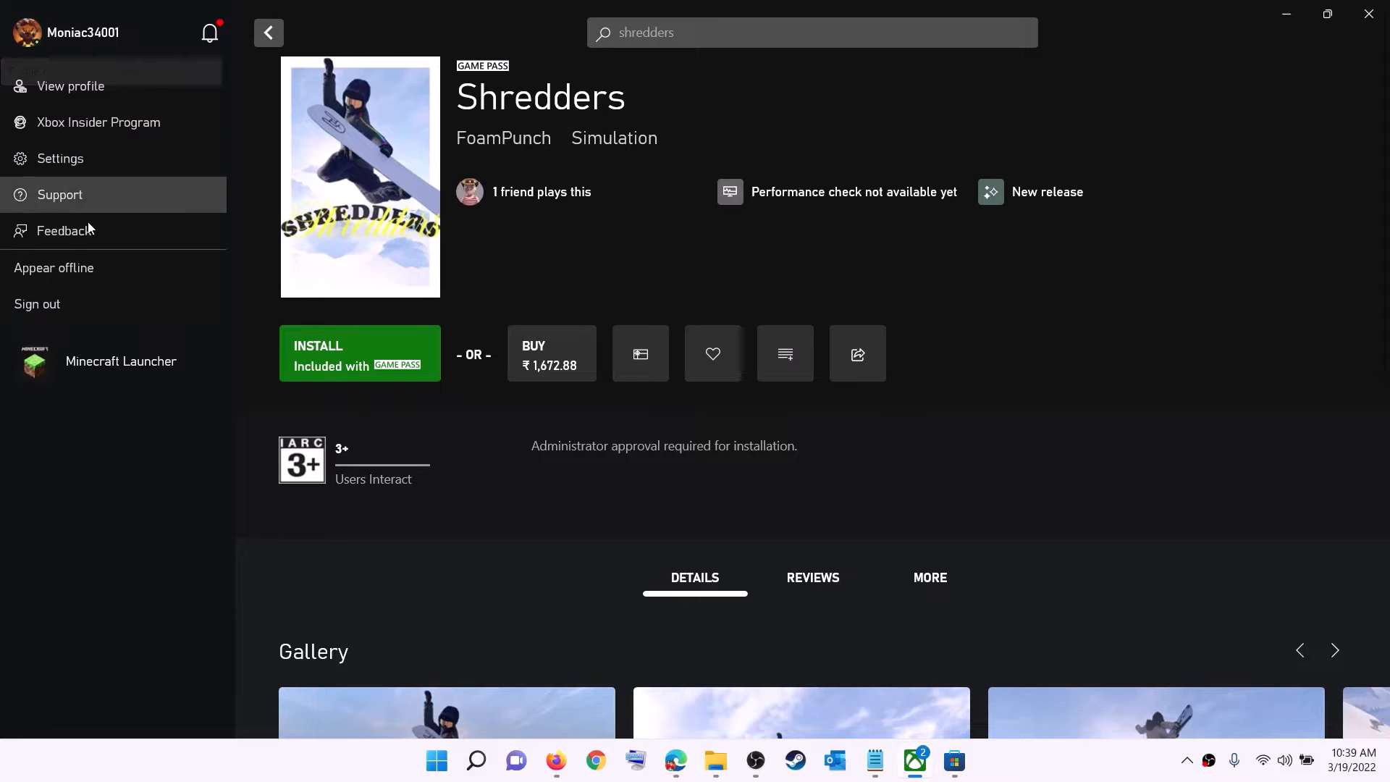
{"action": "left_click", "coordinate": [76, 307]}
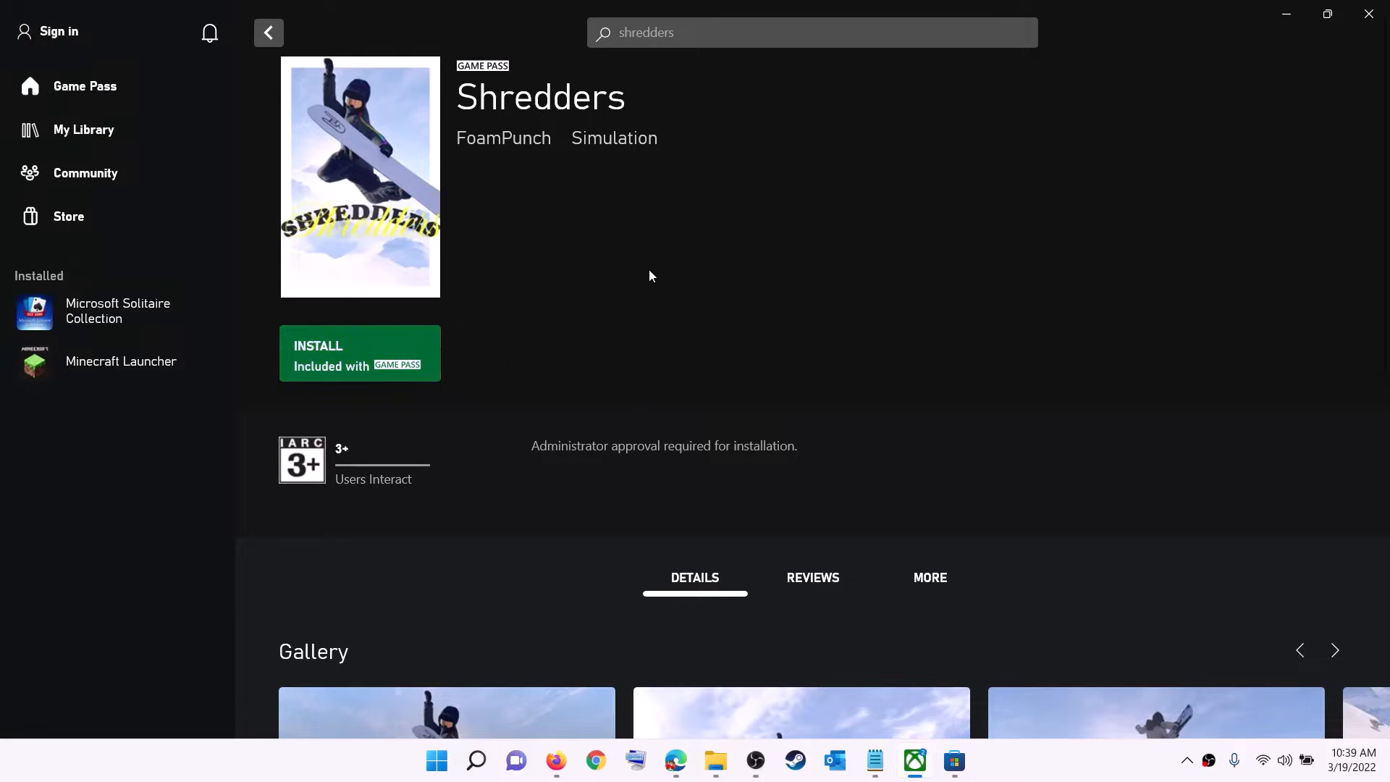
{"action": "left_click", "coordinate": [62, 32]}
{"action": "left_click", "coordinate": [49, 231]}
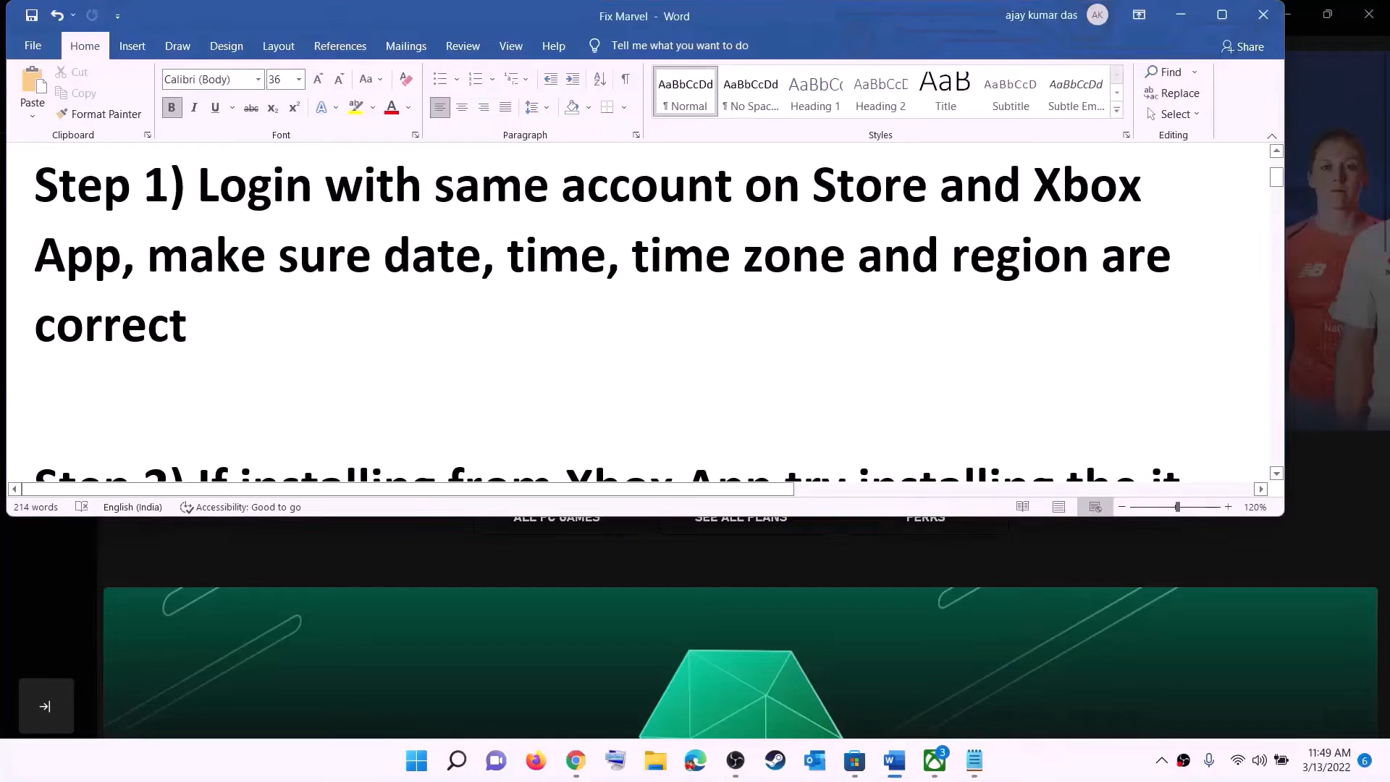
Highlight the Step 1 advice on date, time, time zone and region, and open the Windows date and time settings
{"action": "left_click_drag", "start_coordinate": [148, 254], "coordinate": [1057, 296]}
{"action": "left_click", "coordinate": [1181, 15]}
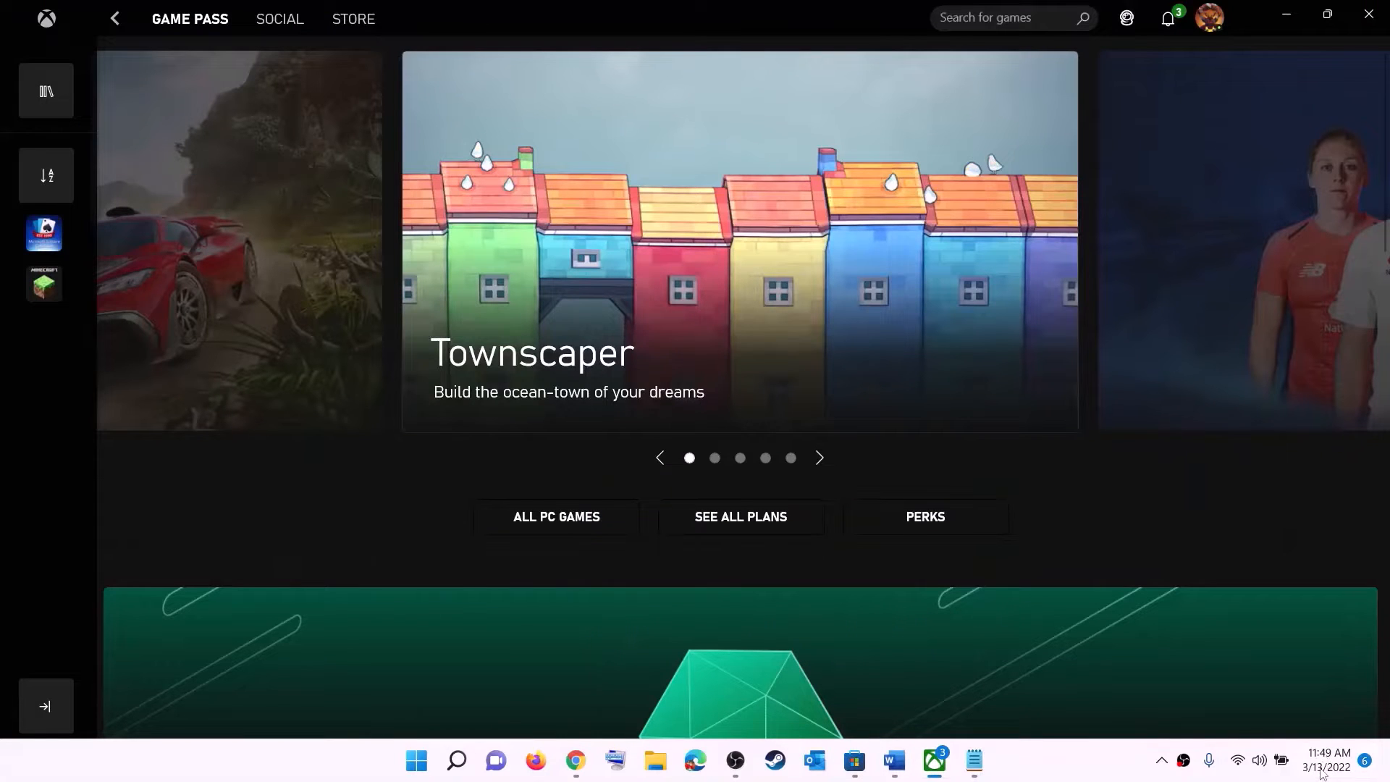
{"action": "right_click", "coordinate": [1322, 773]}
{"action": "left_click", "coordinate": [1318, 683]}
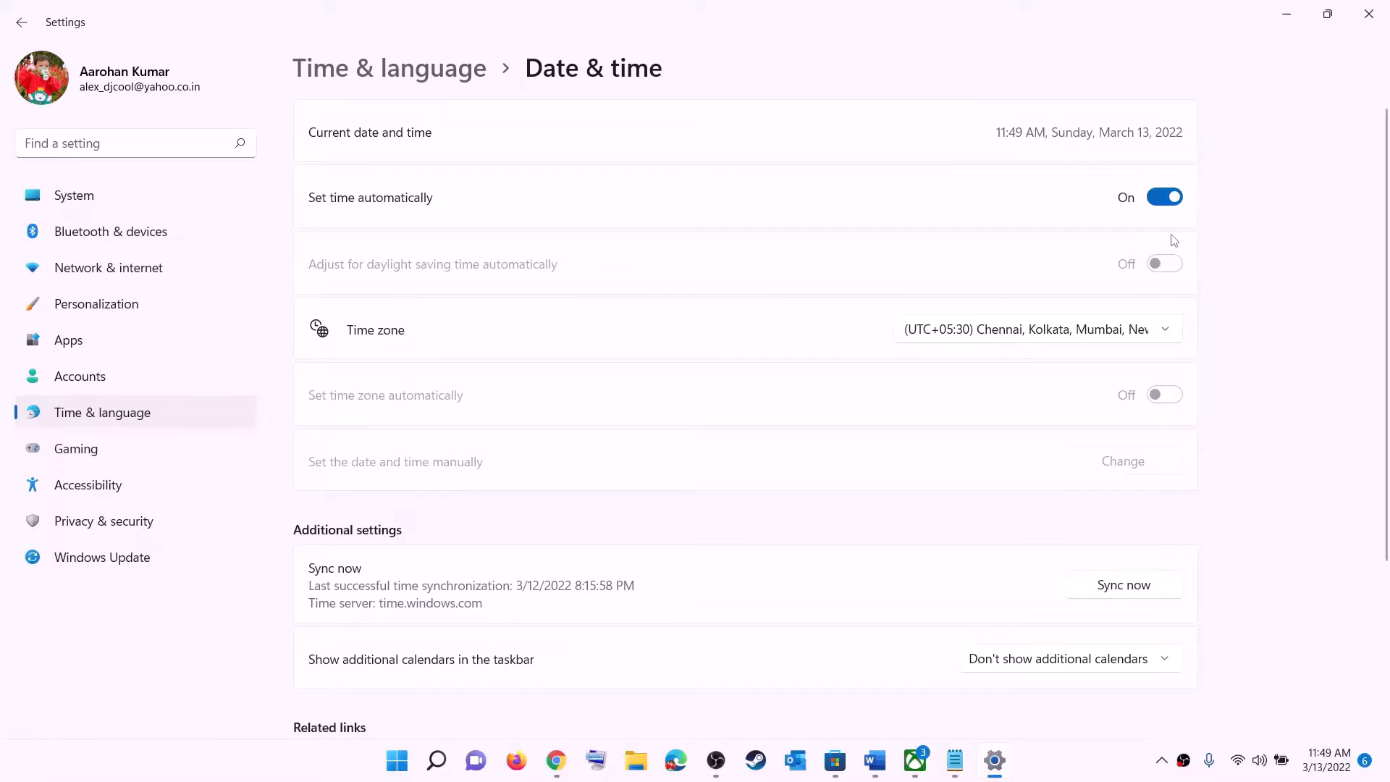
Choose (UTC+05:30) Chennai, Kolkata, Mumbai, New Delhi as the time zone and synchronize the clock
{"action": "left_click", "coordinate": [1057, 331]}
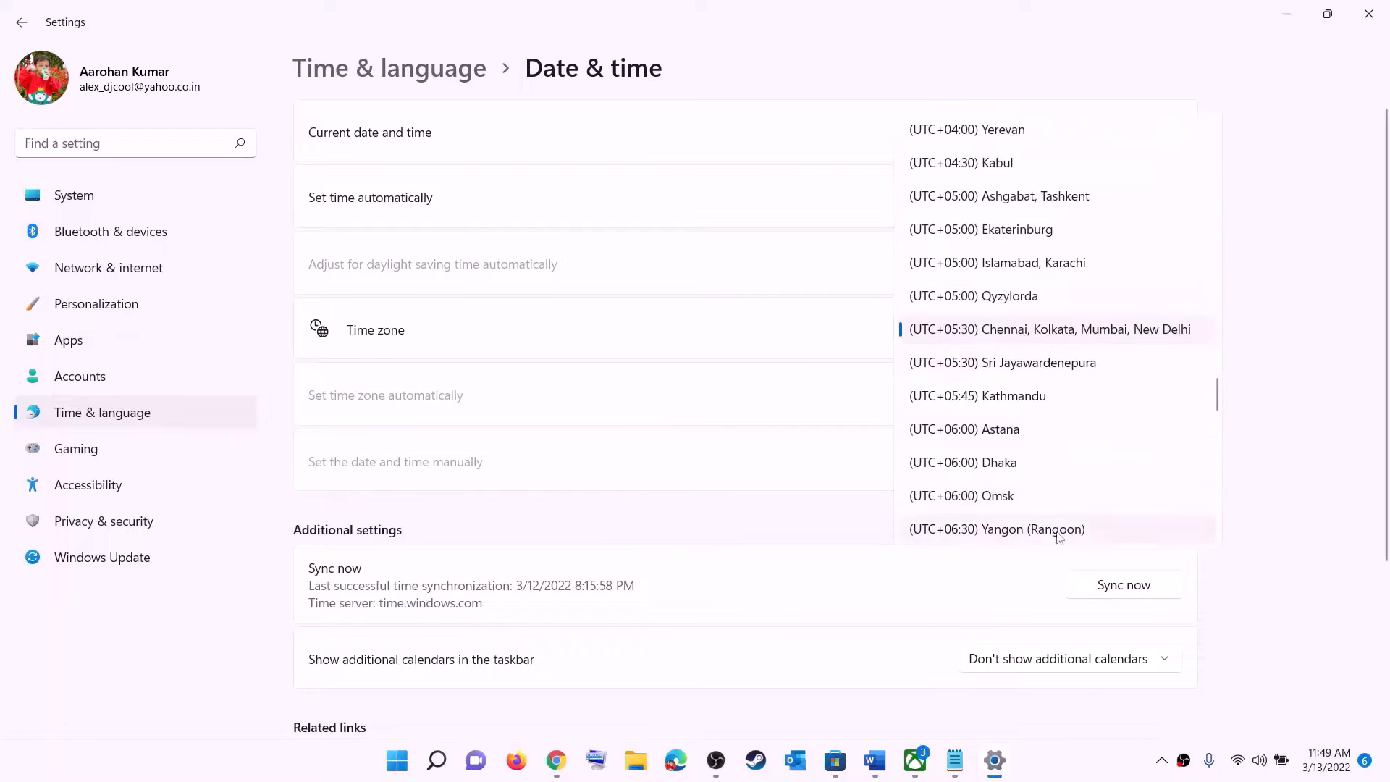
{"action": "left_click", "coordinate": [1060, 338]}
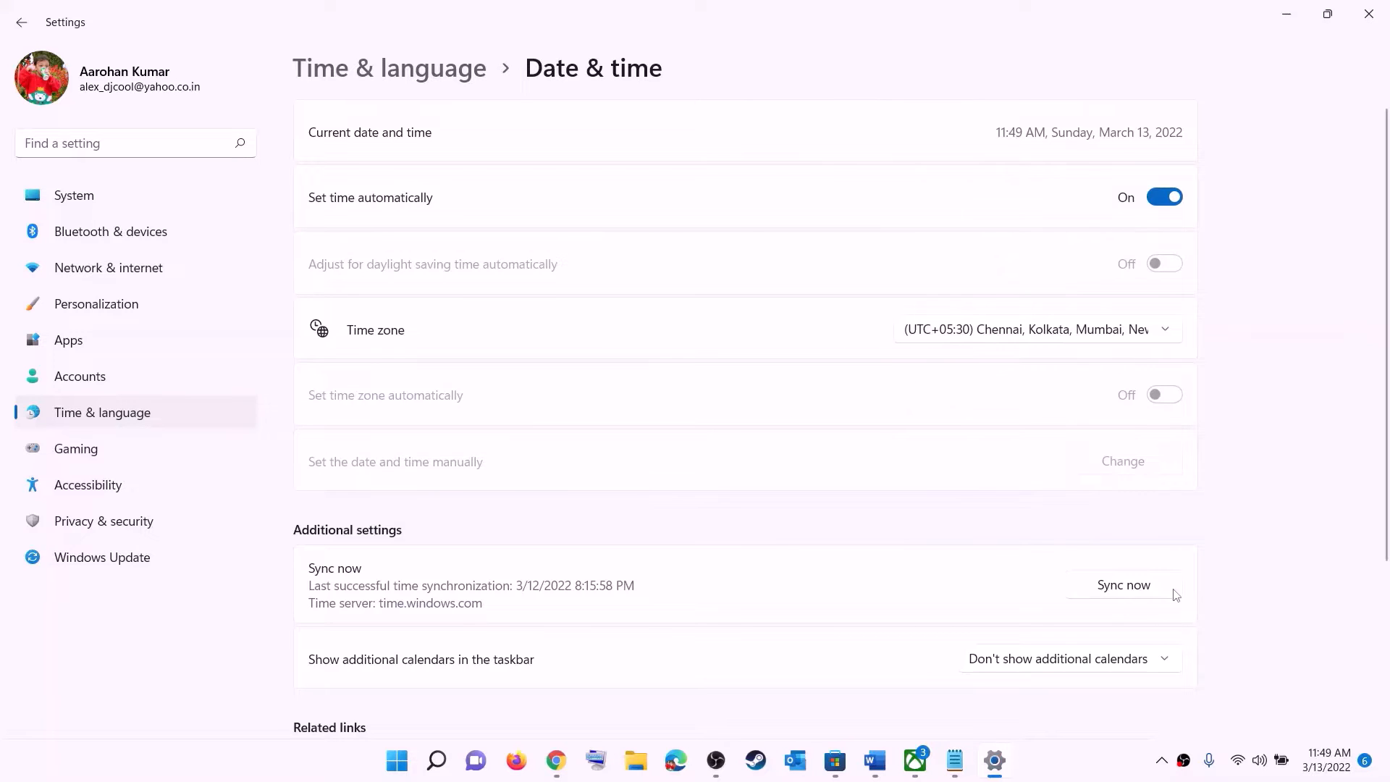
{"action": "left_click", "coordinate": [1134, 591]}
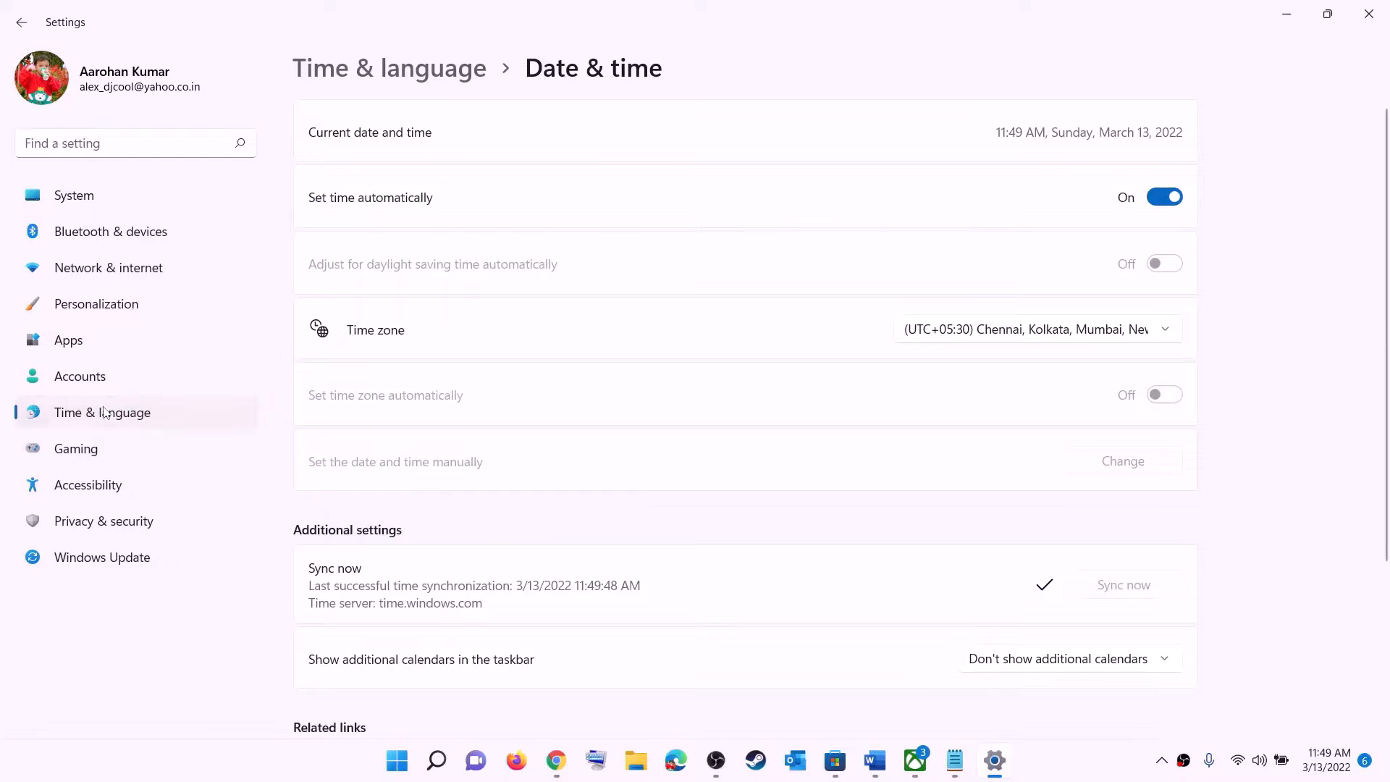
Check the country or region choice in the Language & region settings and close Settings
{"action": "left_click", "coordinate": [105, 413]}
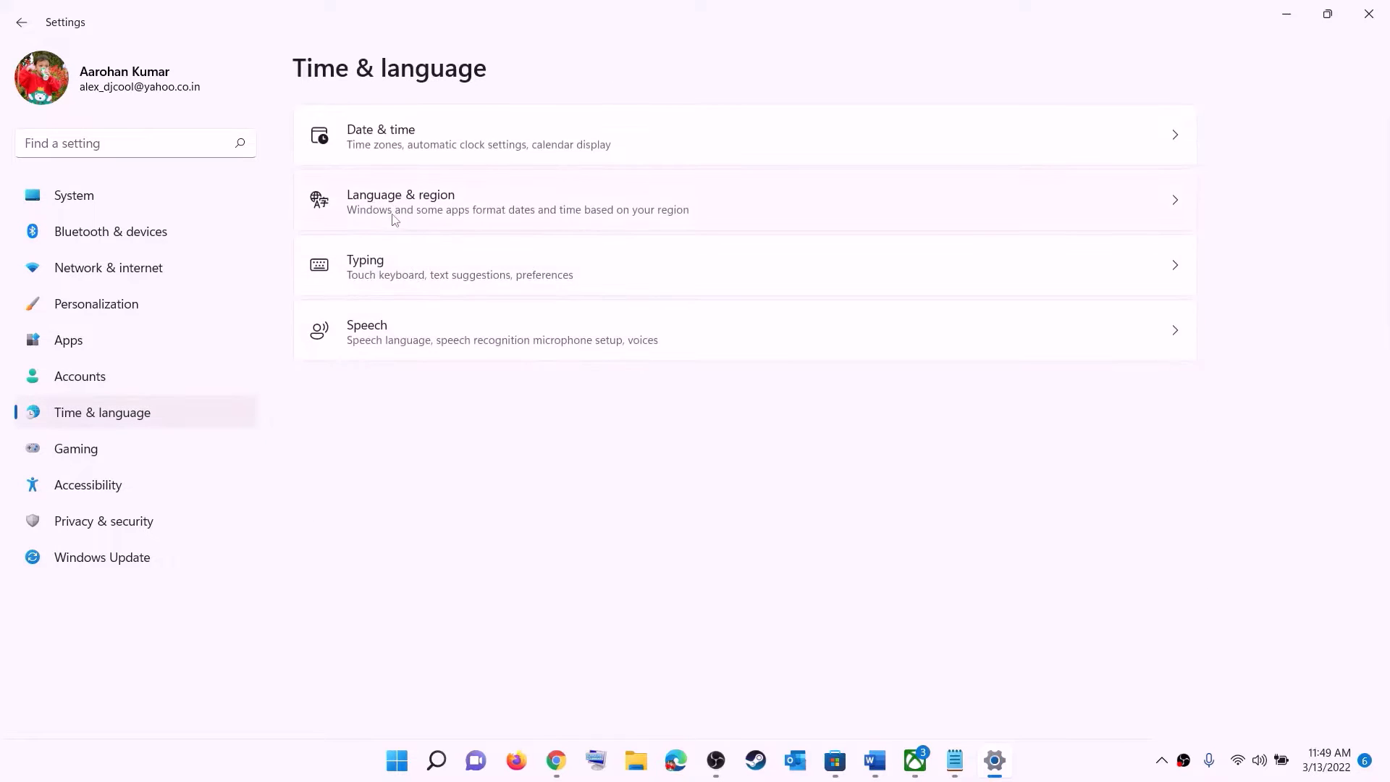
{"action": "left_click", "coordinate": [395, 203]}
{"action": "left_click", "coordinate": [1123, 410]}
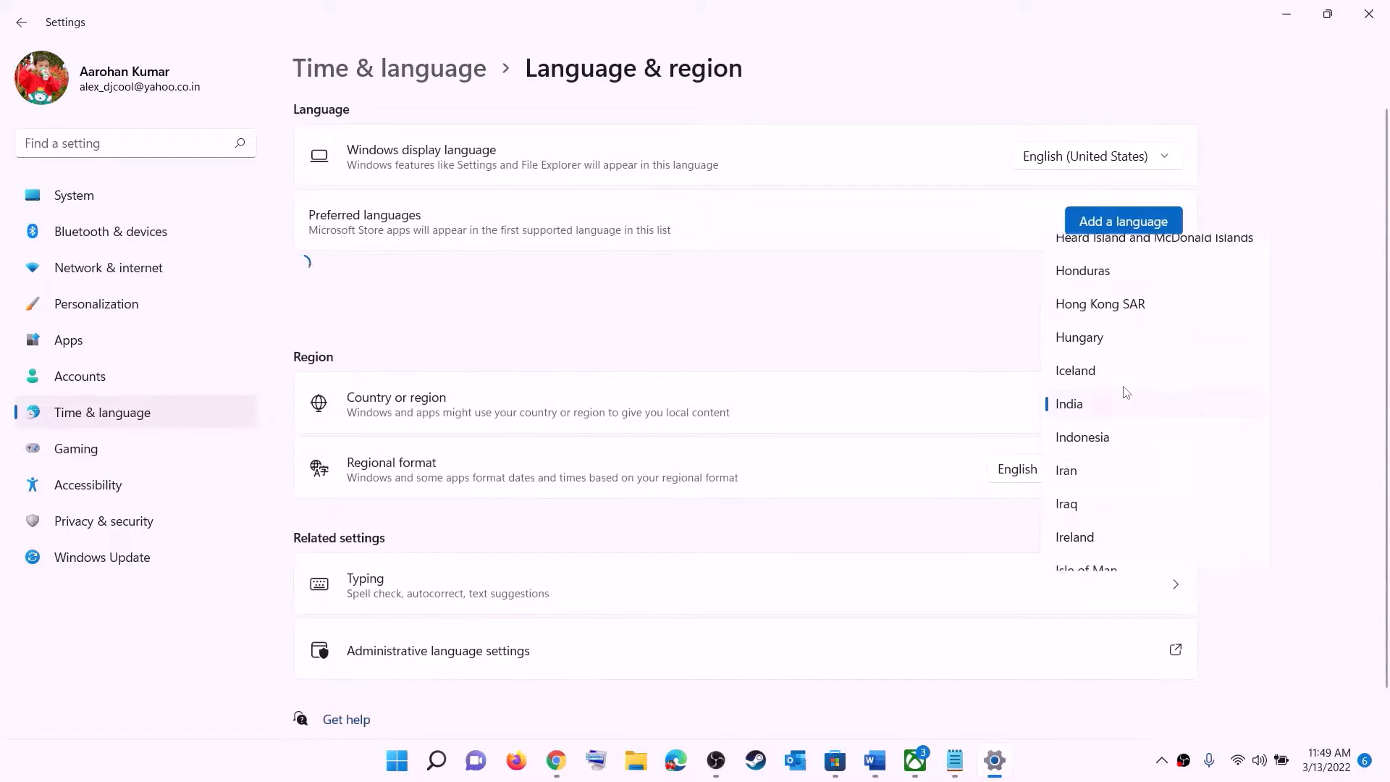
{"action": "left_click", "coordinate": [1342, 268]}
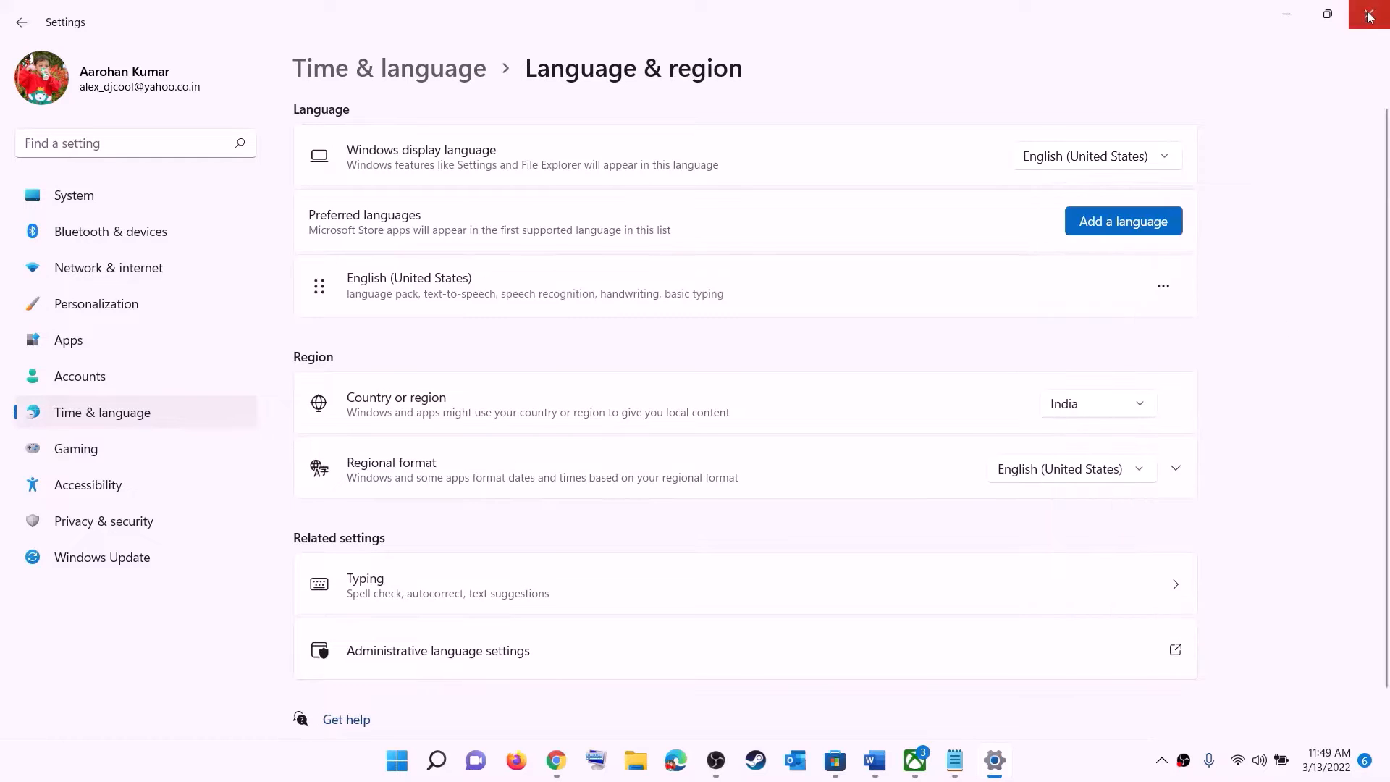
{"action": "left_click", "coordinate": [1368, 14]}
Return to the Word document and highlight the Step 2 advice about installing from the Microsoft Store library
{"action": "left_click", "coordinate": [895, 760]}
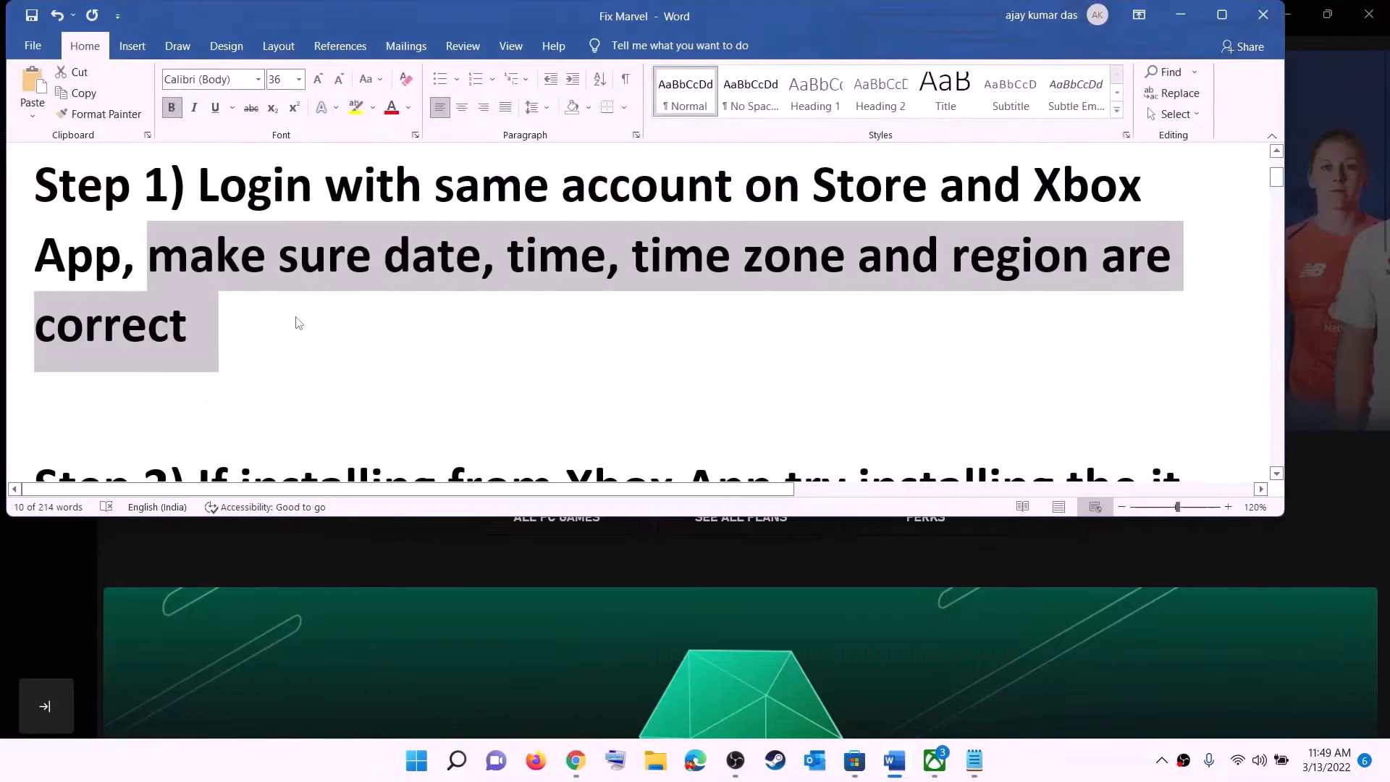
{"action": "scroll", "coordinate": [290, 323], "scroll_direction": "down", "scroll_amount": 5}
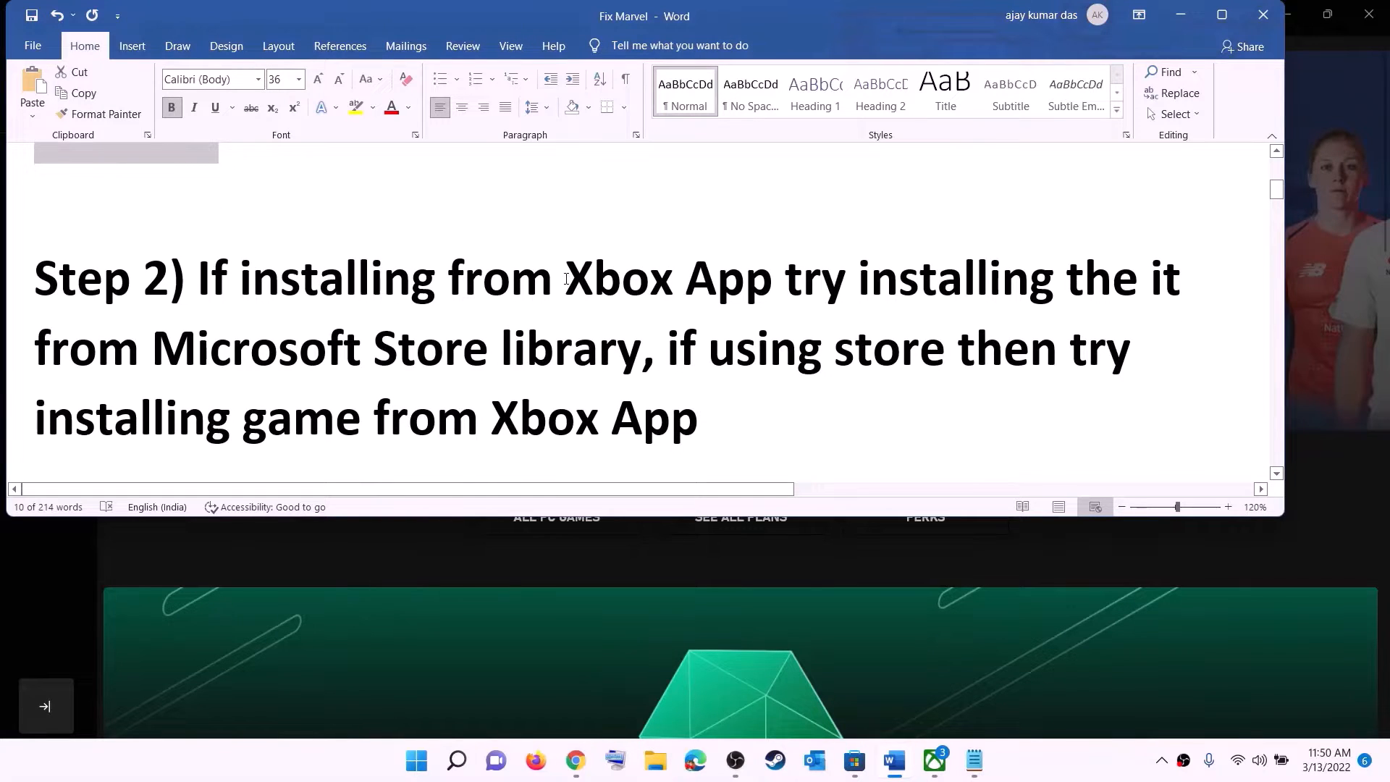
{"action": "left_click_drag", "start_coordinate": [566, 279], "coordinate": [641, 346]}
{"action": "left_click", "coordinate": [844, 279]}
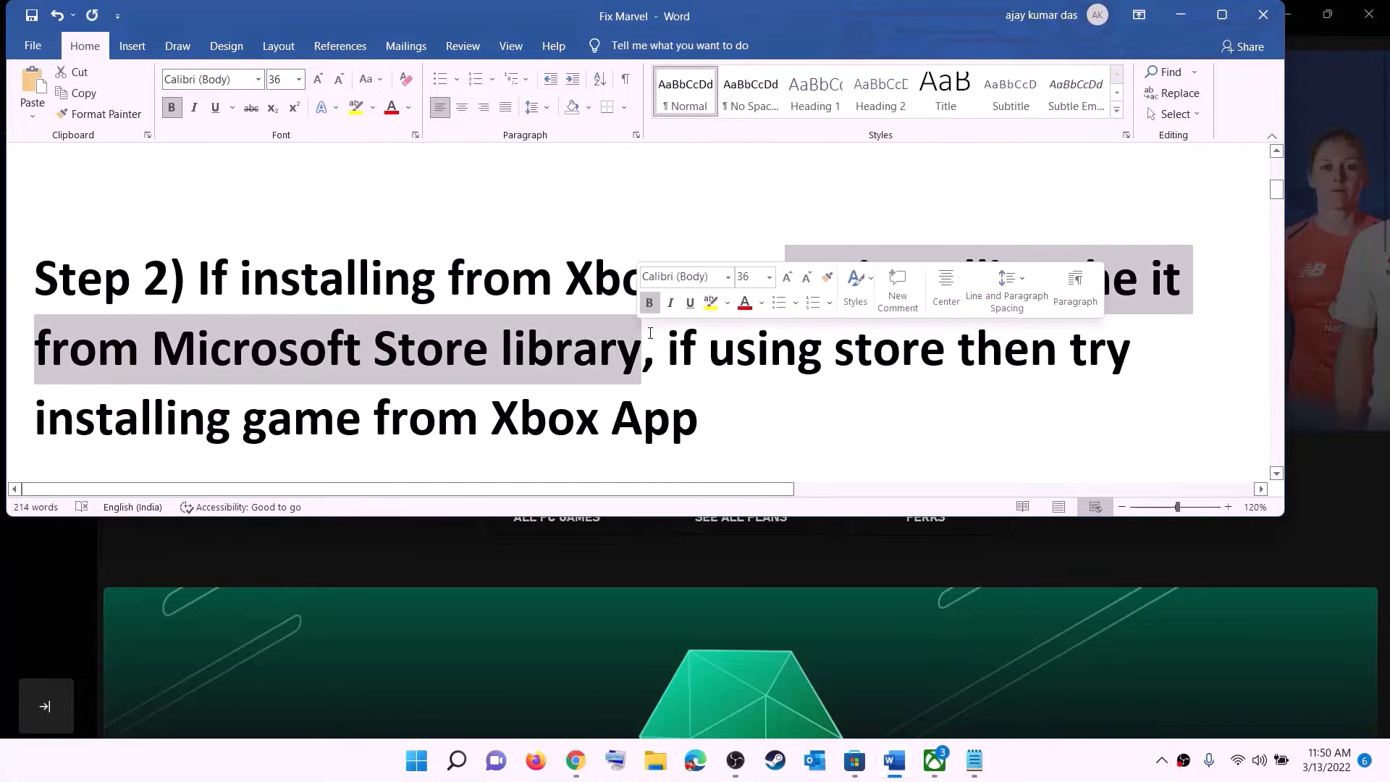
Switch to the Microsoft Store and look through the library's list of apps and games
{"action": "left_click", "coordinate": [853, 770]}
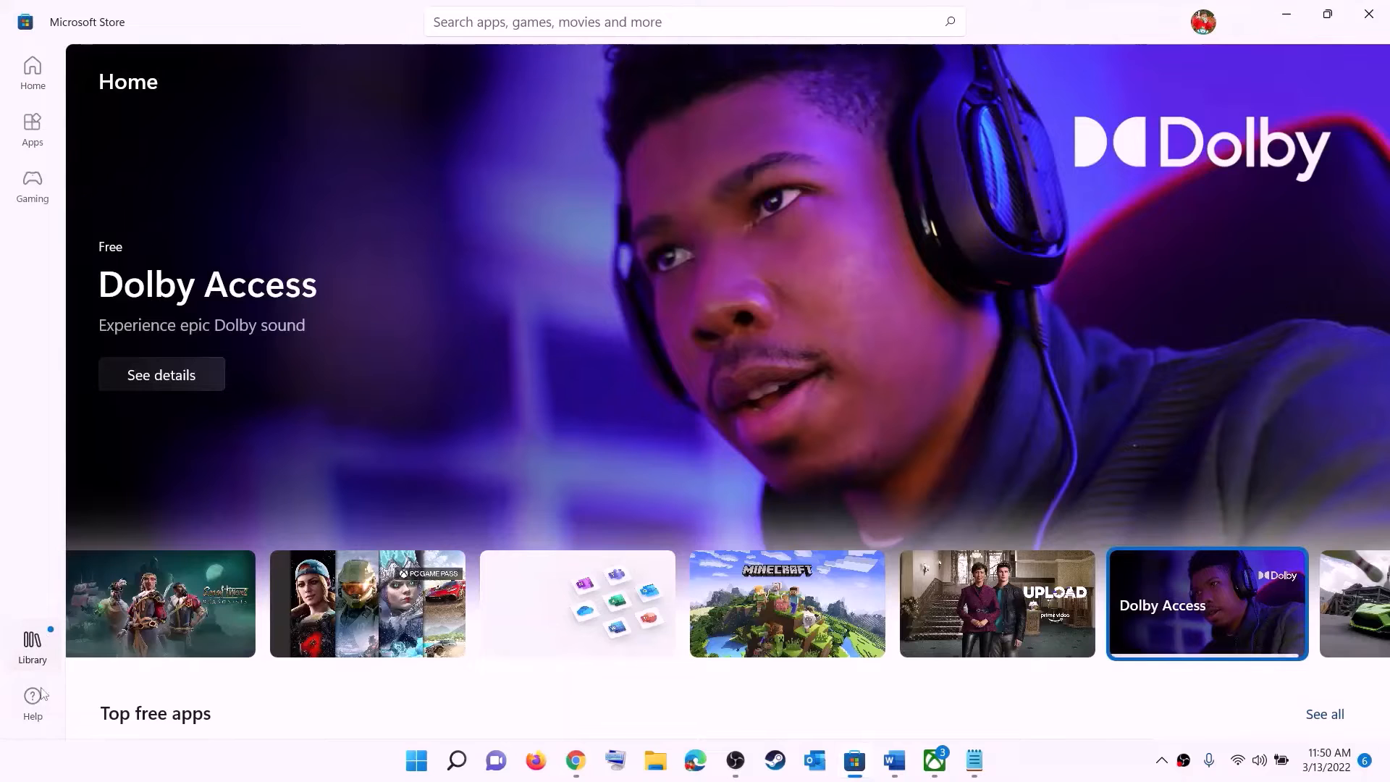
{"action": "left_click", "coordinate": [31, 647]}
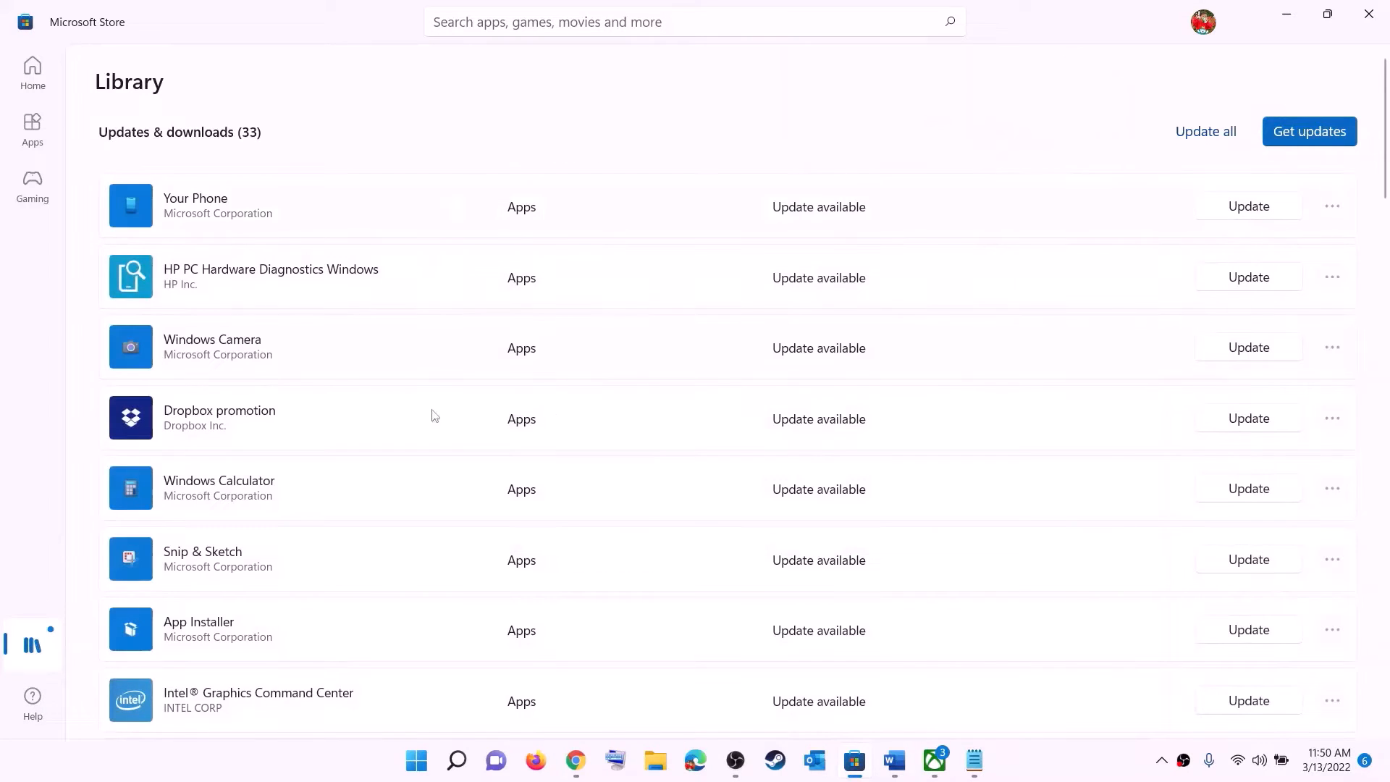
{"action": "scroll", "coordinate": [945, 463], "scroll_direction": "down", "scroll_amount": 5}
{"action": "scroll", "coordinate": [832, 522], "scroll_direction": "down", "scroll_amount": 3}
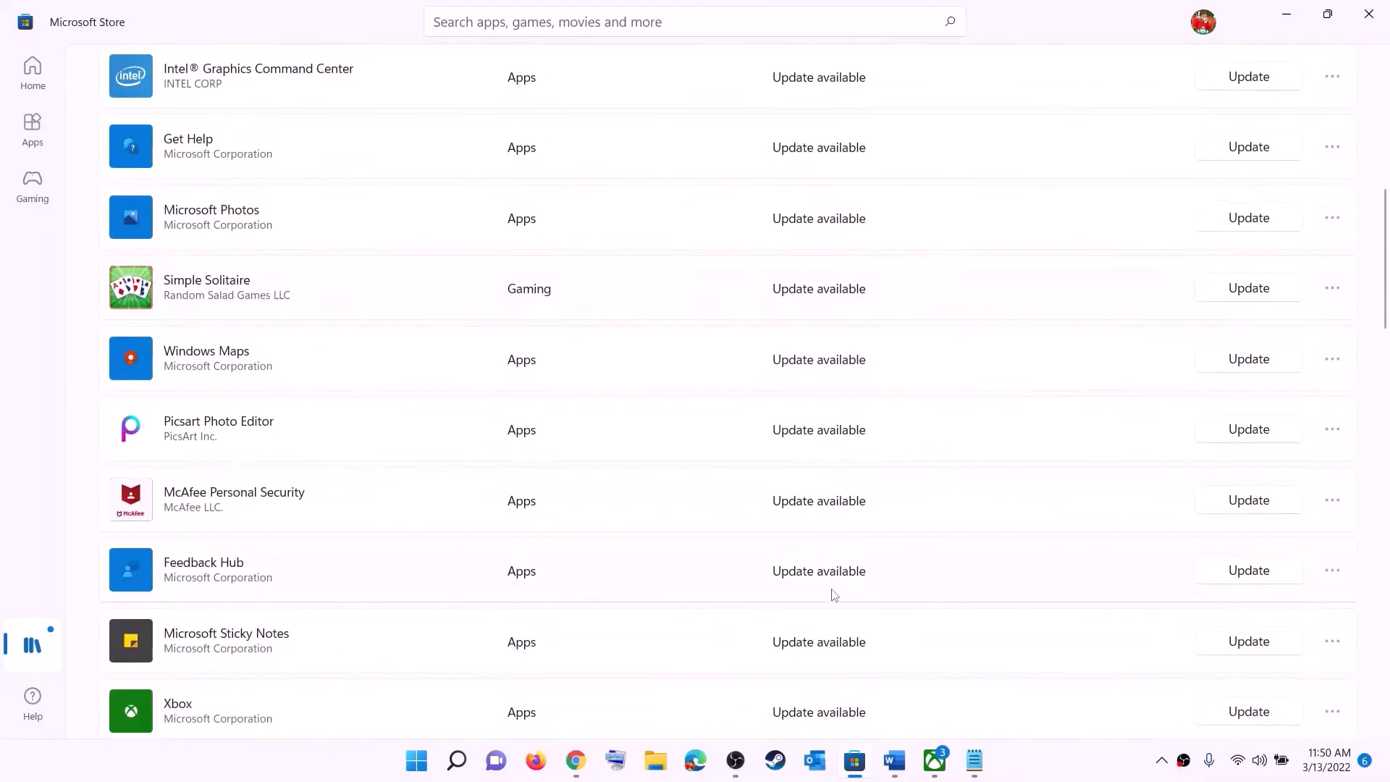
{"action": "scroll", "coordinate": [832, 586], "scroll_direction": "up", "scroll_amount": 8}
{"action": "scroll", "coordinate": [839, 506], "scroll_direction": "down", "scroll_amount": 2}
{"action": "scroll", "coordinate": [846, 487], "scroll_direction": "down", "scroll_amount": 20}
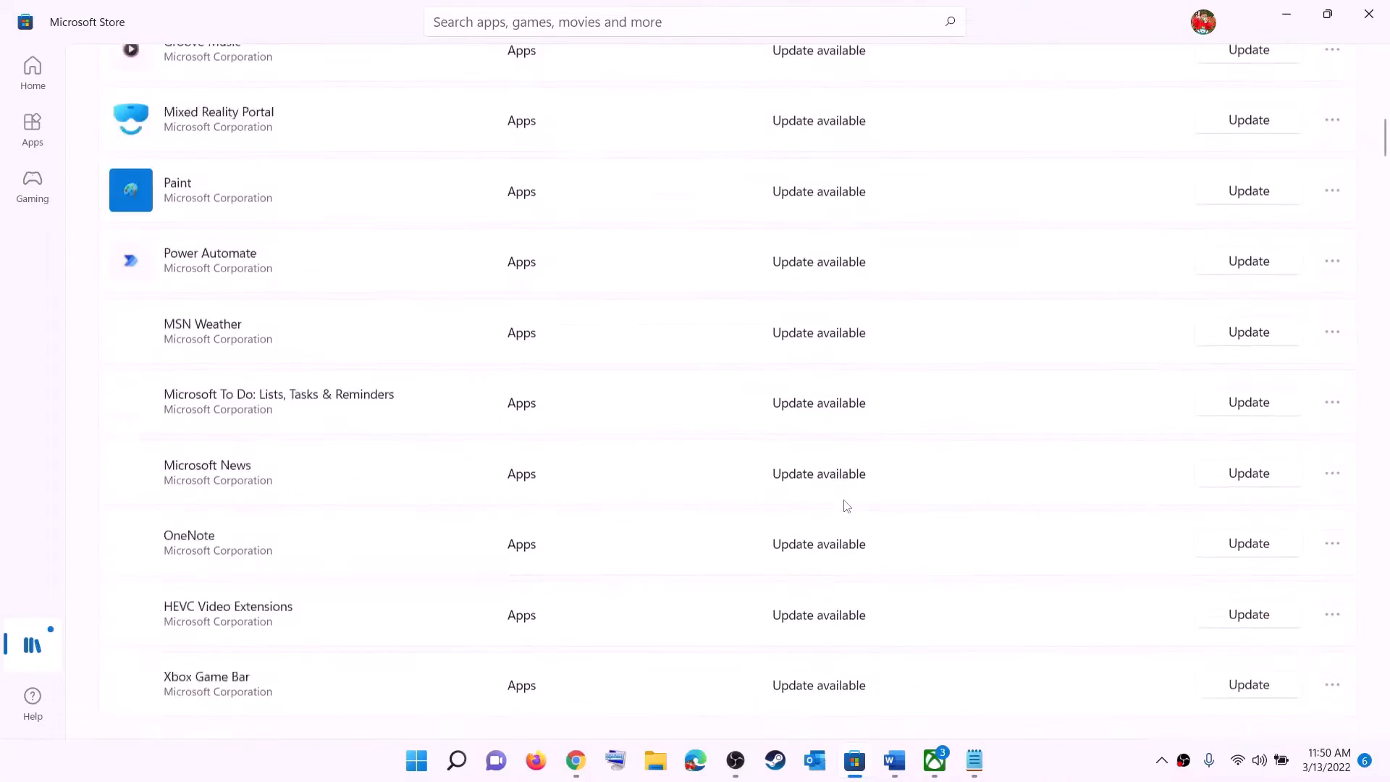
{"action": "scroll", "coordinate": [920, 441], "scroll_direction": "up", "scroll_amount": 20}
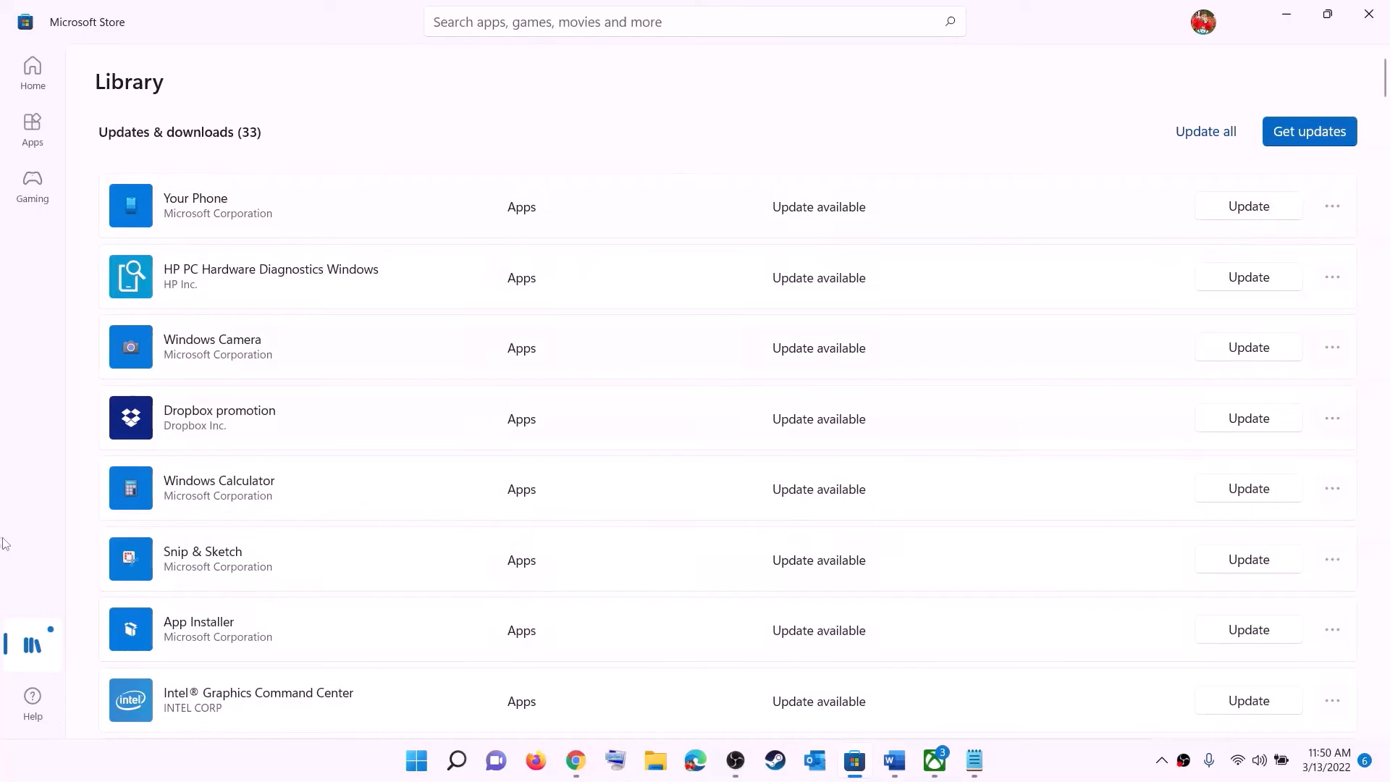
Return to the Word document and highlight the Step 2 advice for Store users to install the game from the Xbox App
{"action": "left_click", "coordinate": [894, 762]}
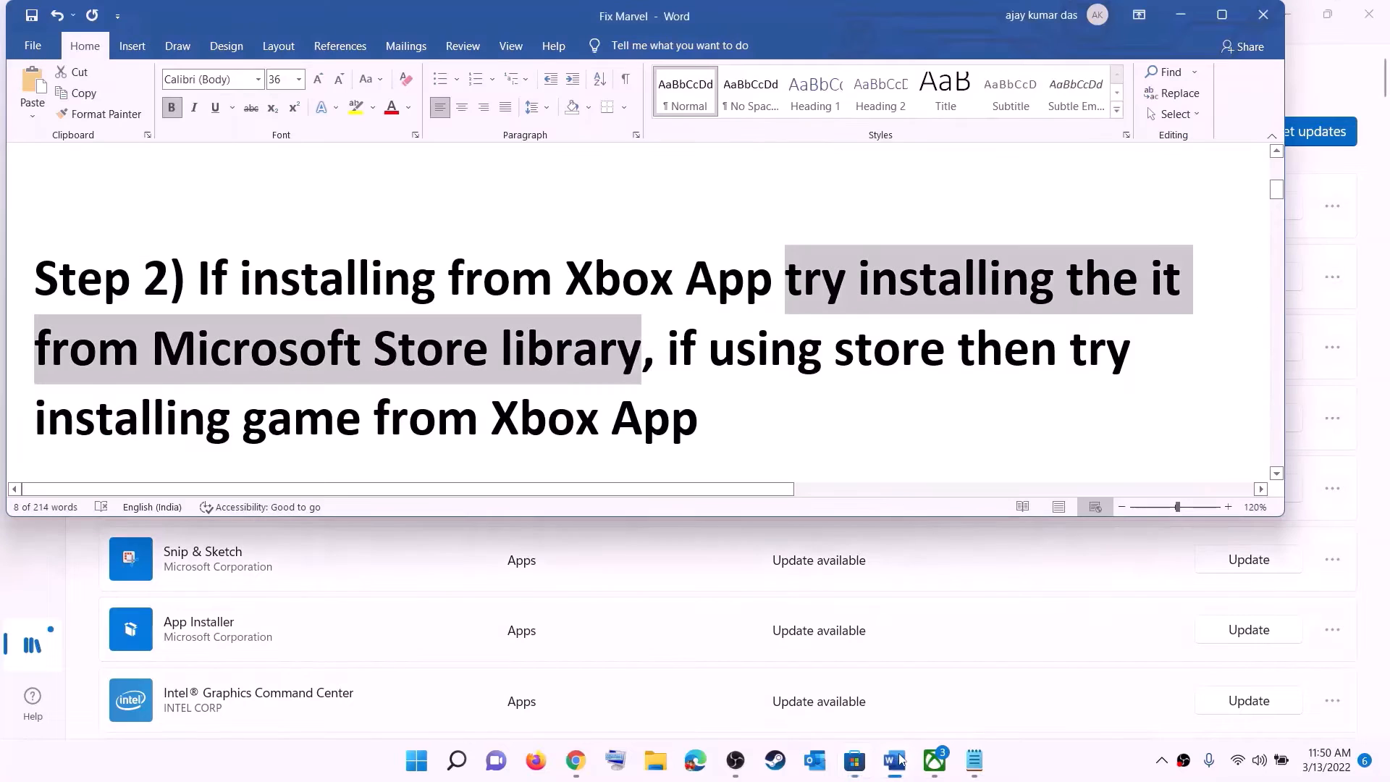
{"action": "left_click", "coordinate": [710, 352]}
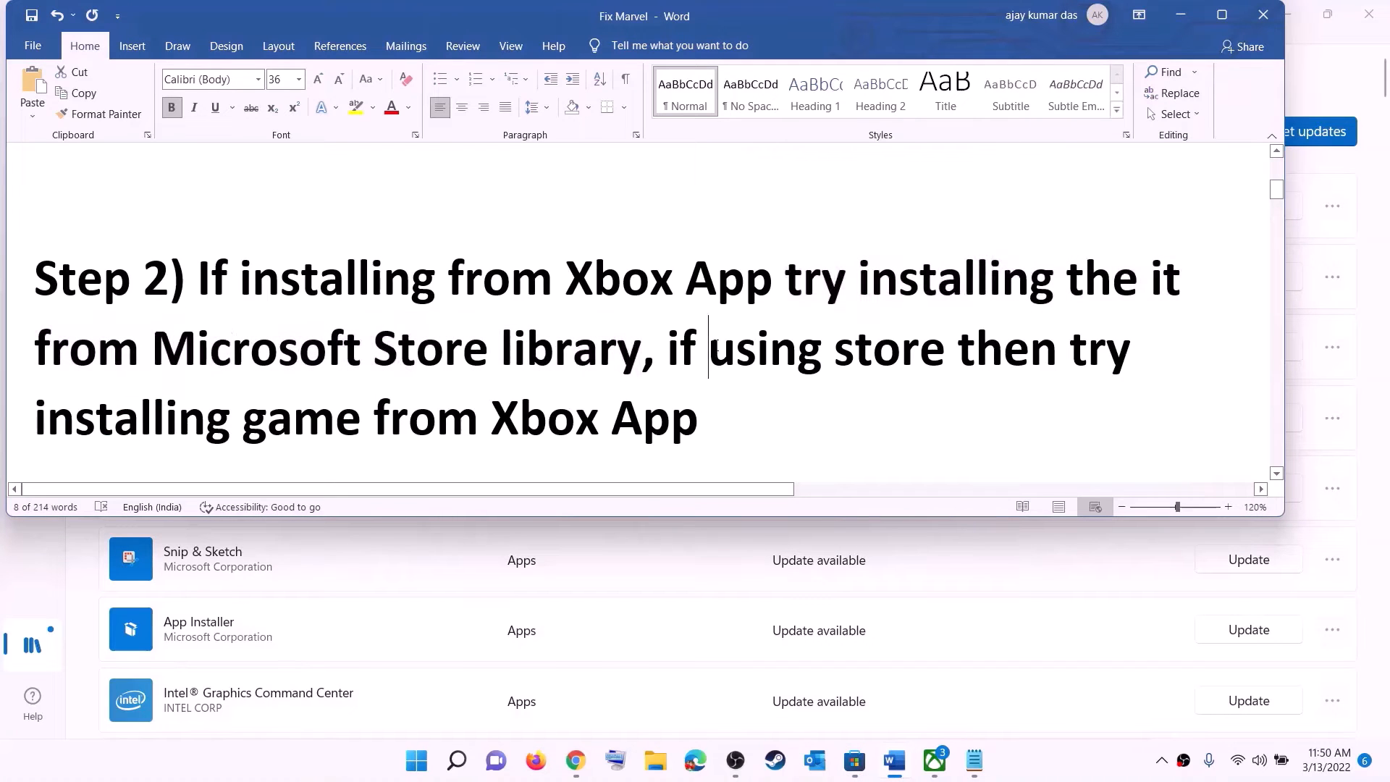
{"action": "left_click_drag", "start_coordinate": [710, 352], "coordinate": [957, 352]}
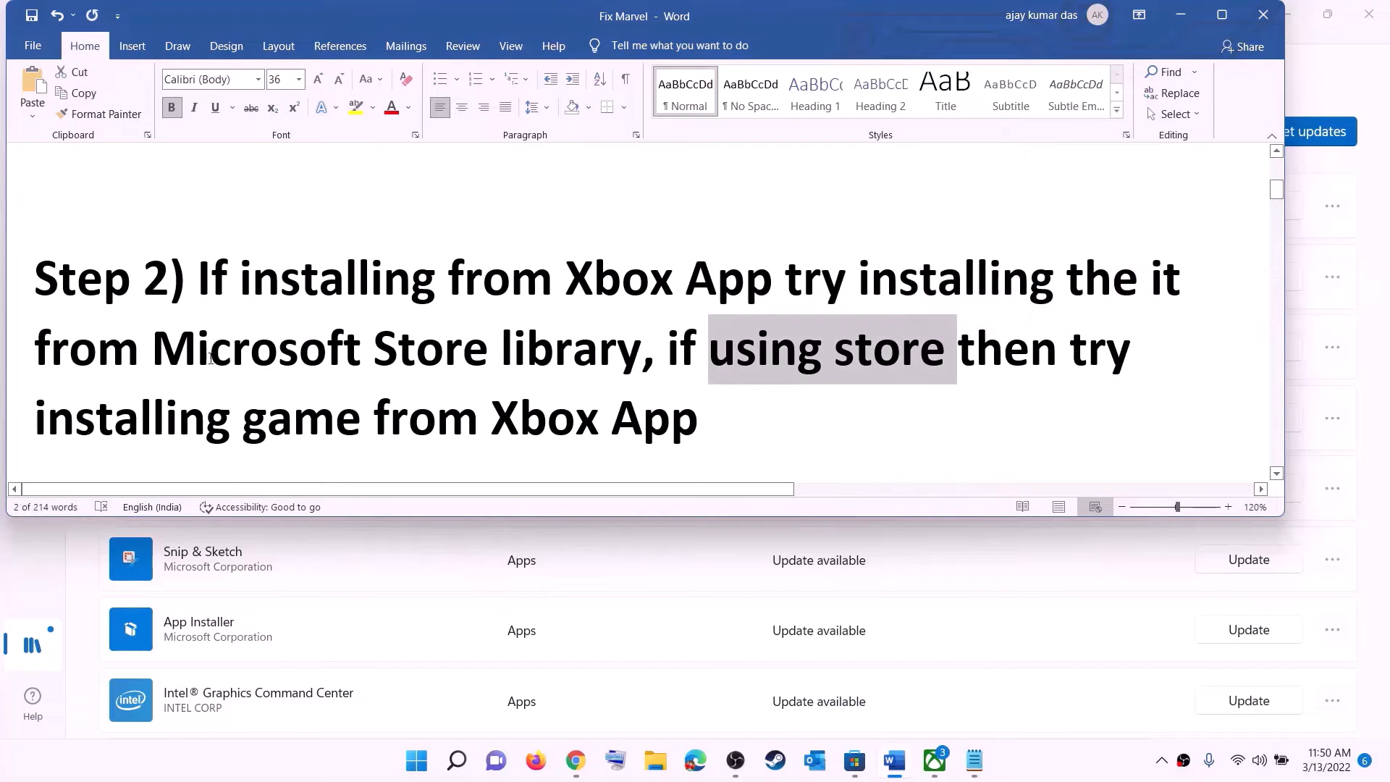
{"action": "left_click_drag", "start_coordinate": [35, 418], "coordinate": [717, 419]}
Switch to the Xbox app to locate its game search, and return to the Word document
{"action": "left_click", "coordinate": [934, 760]}
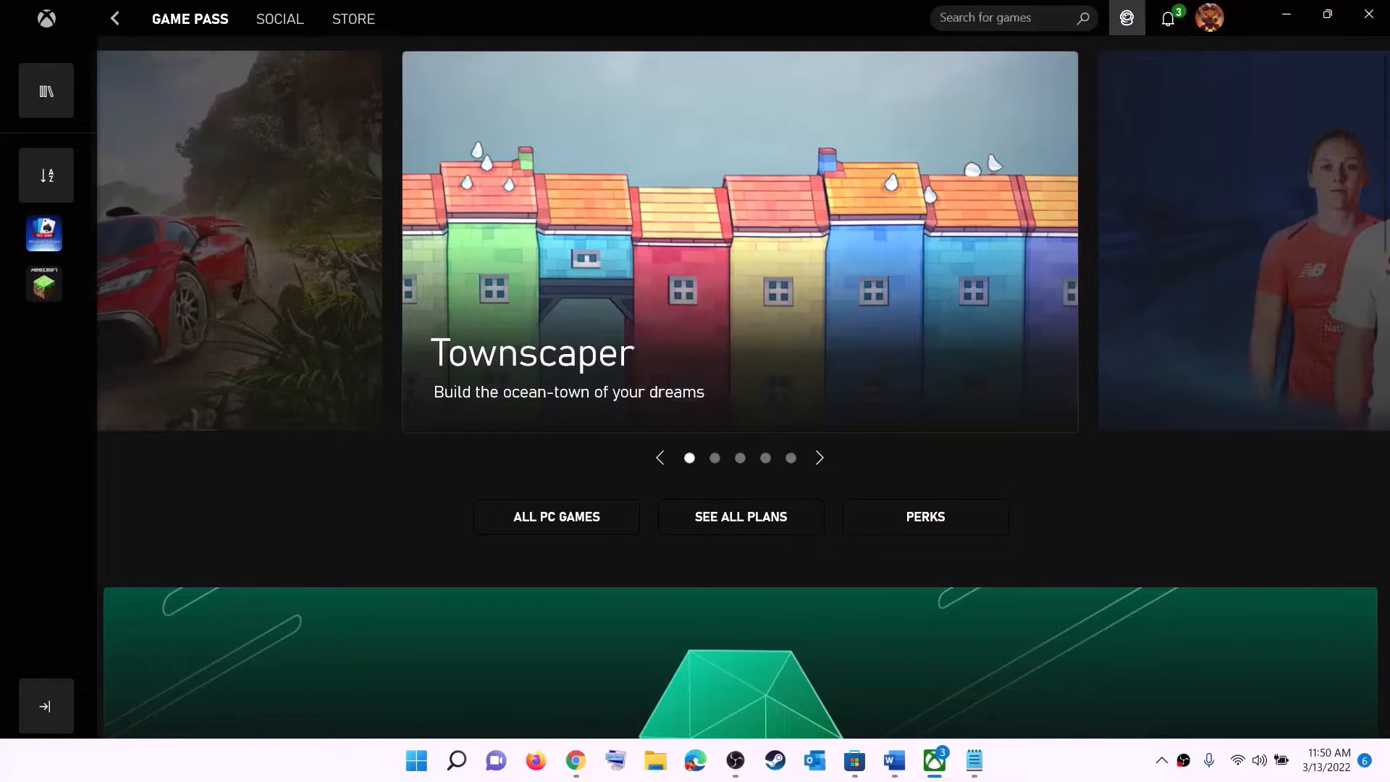
{"action": "left_click", "coordinate": [1018, 10]}
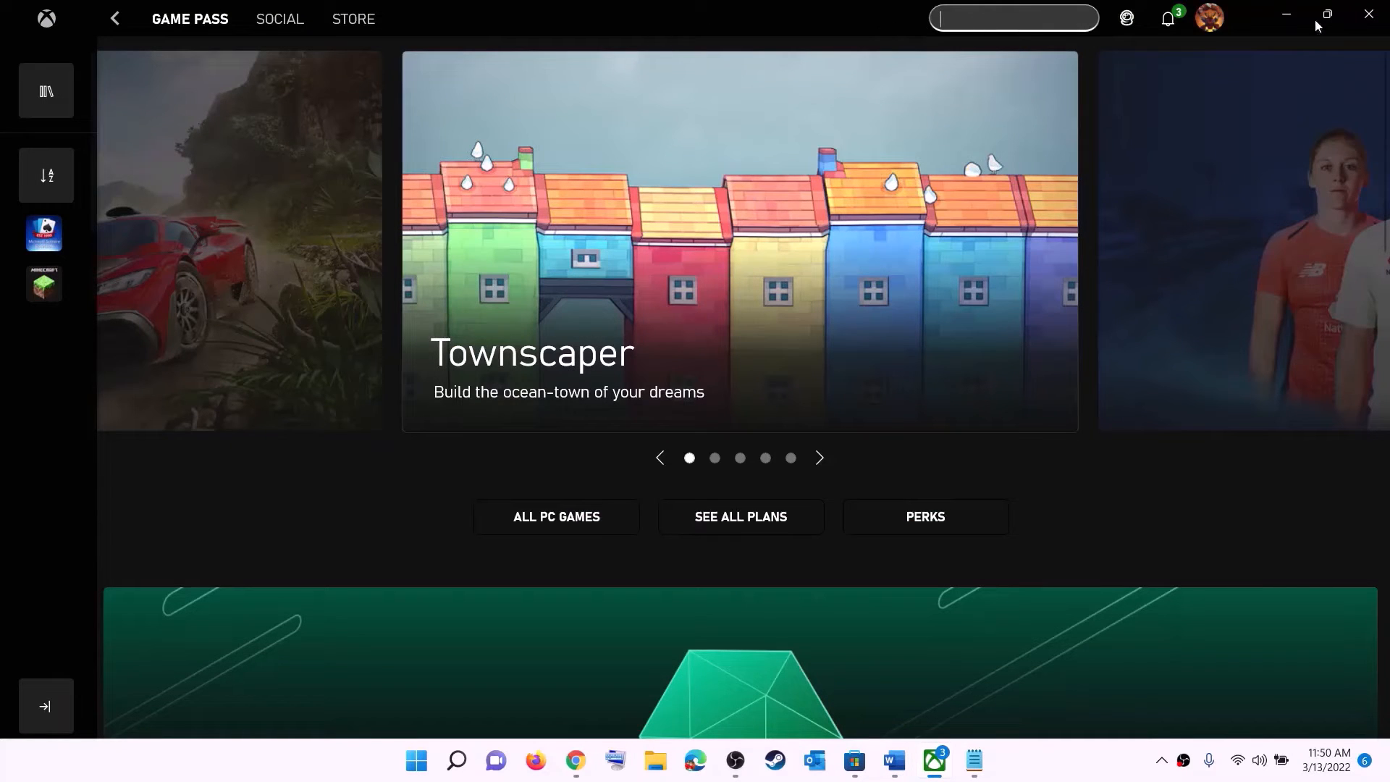
{"action": "left_click", "coordinate": [1287, 14]}
{"action": "left_click", "coordinate": [736, 347]}
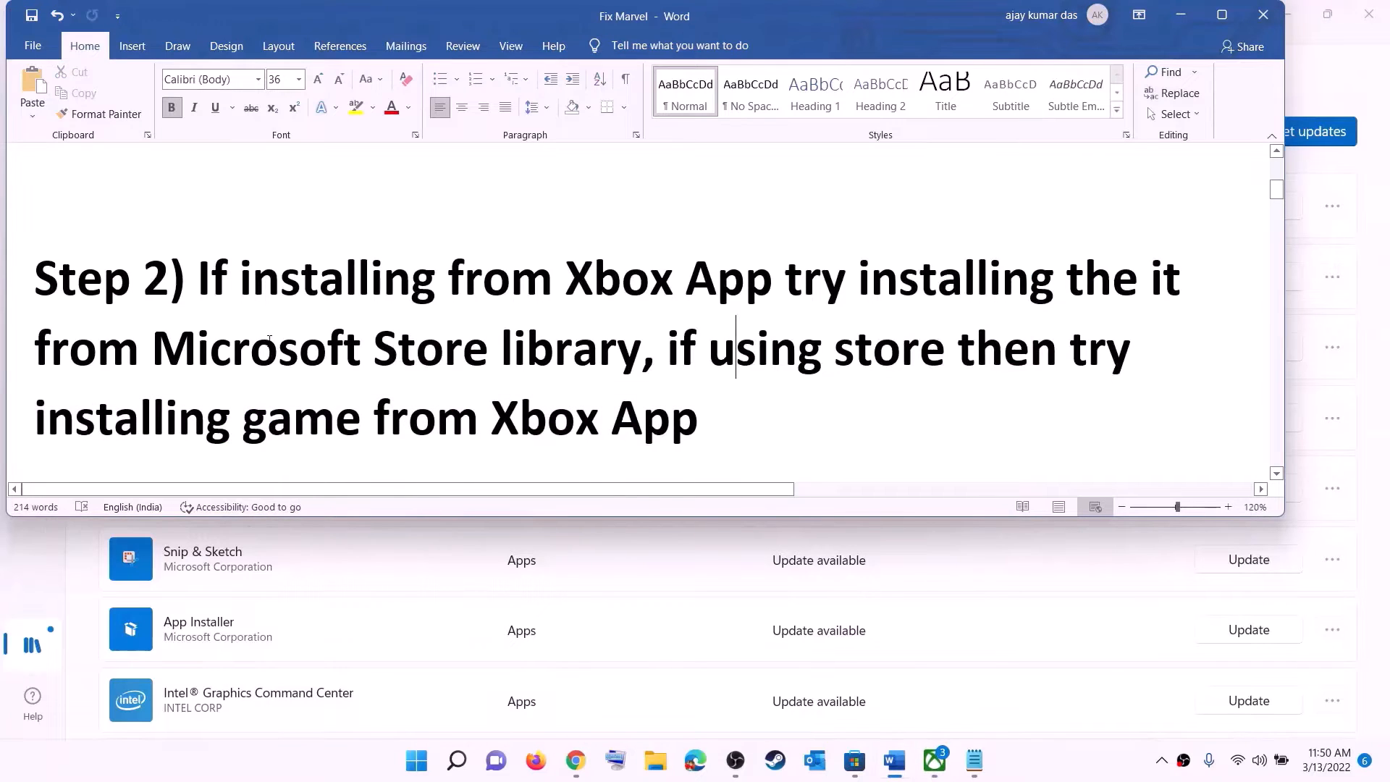
Copy the full Get-AppxPackage PowerShell command listed under Step 3 of the Word document
{"action": "scroll", "coordinate": [440, 344], "scroll_direction": "down", "scroll_amount": 4}
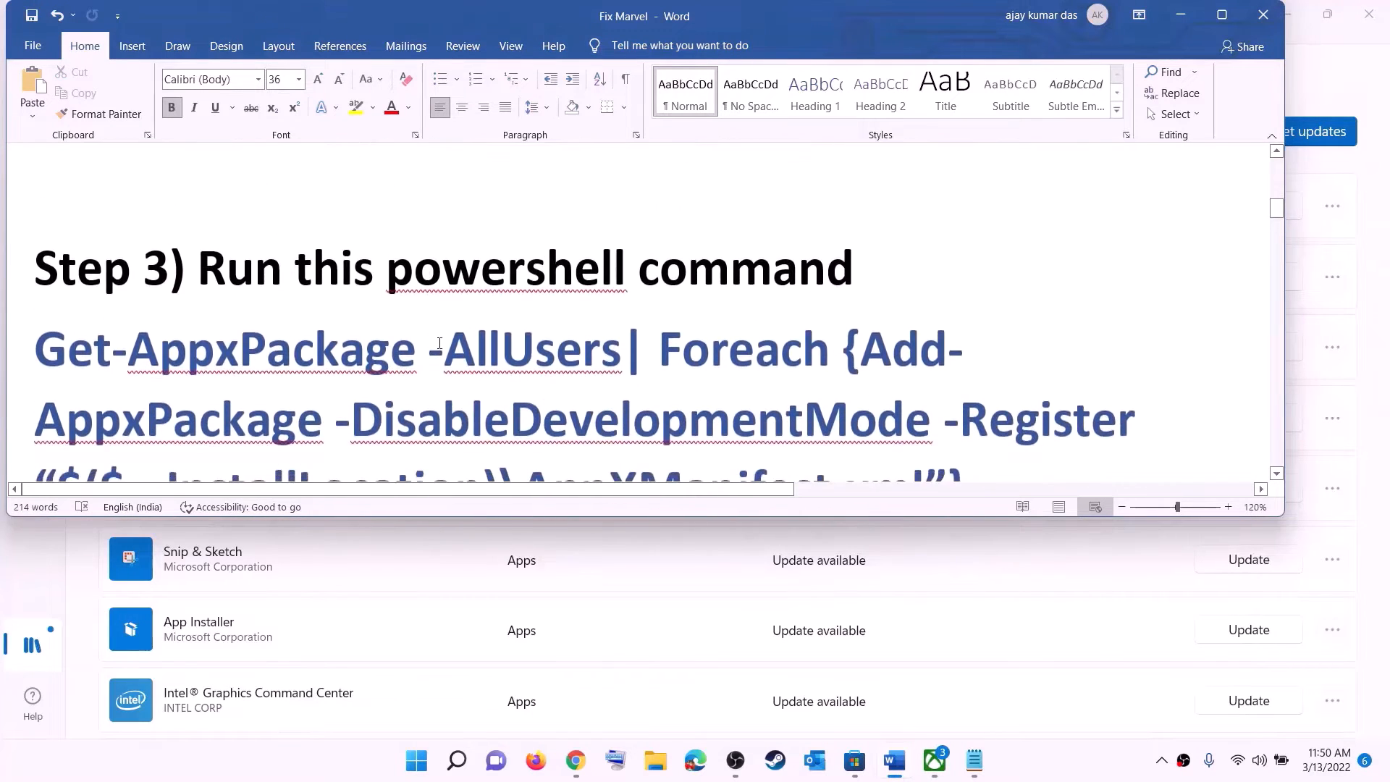
{"action": "scroll", "coordinate": [440, 343], "scroll_direction": "down", "scroll_amount": 2}
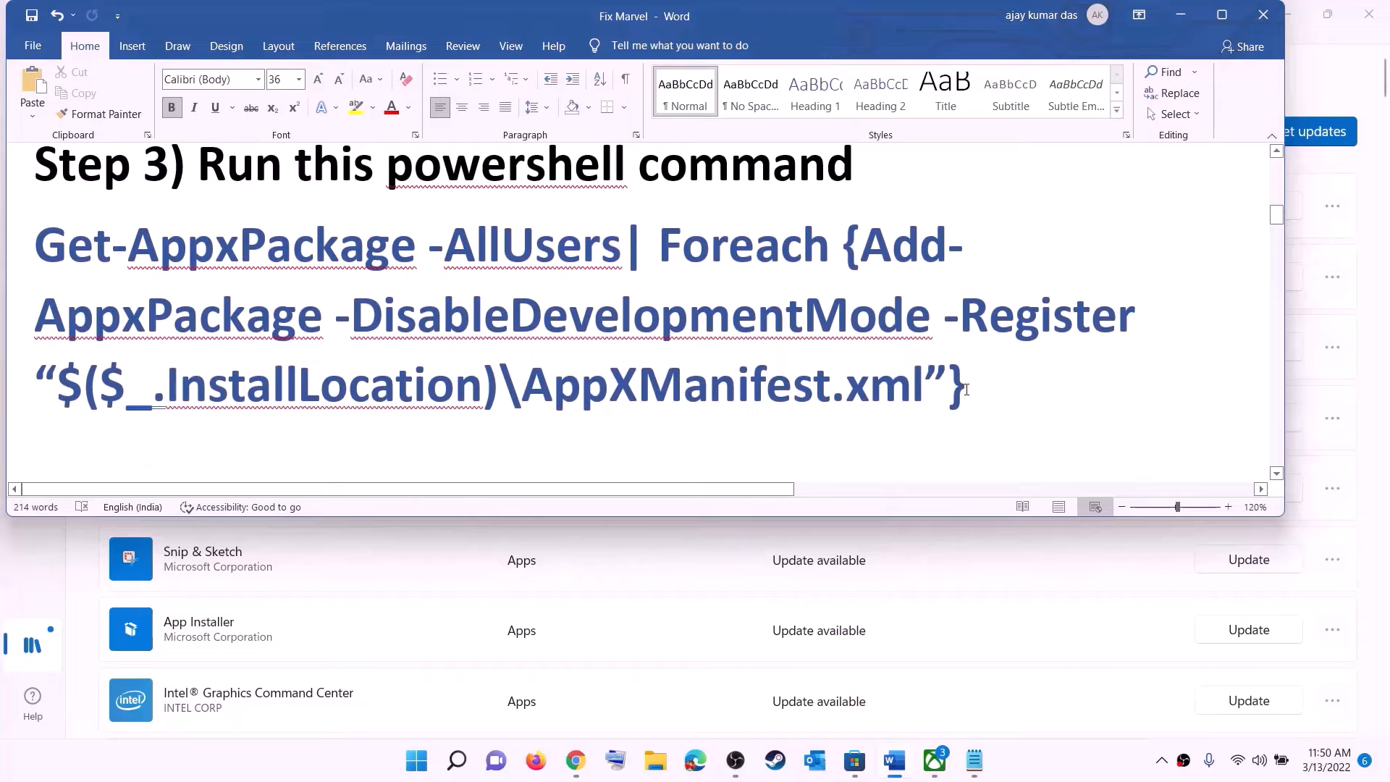
{"action": "left_click_drag", "start_coordinate": [966, 389], "coordinate": [36, 247]}
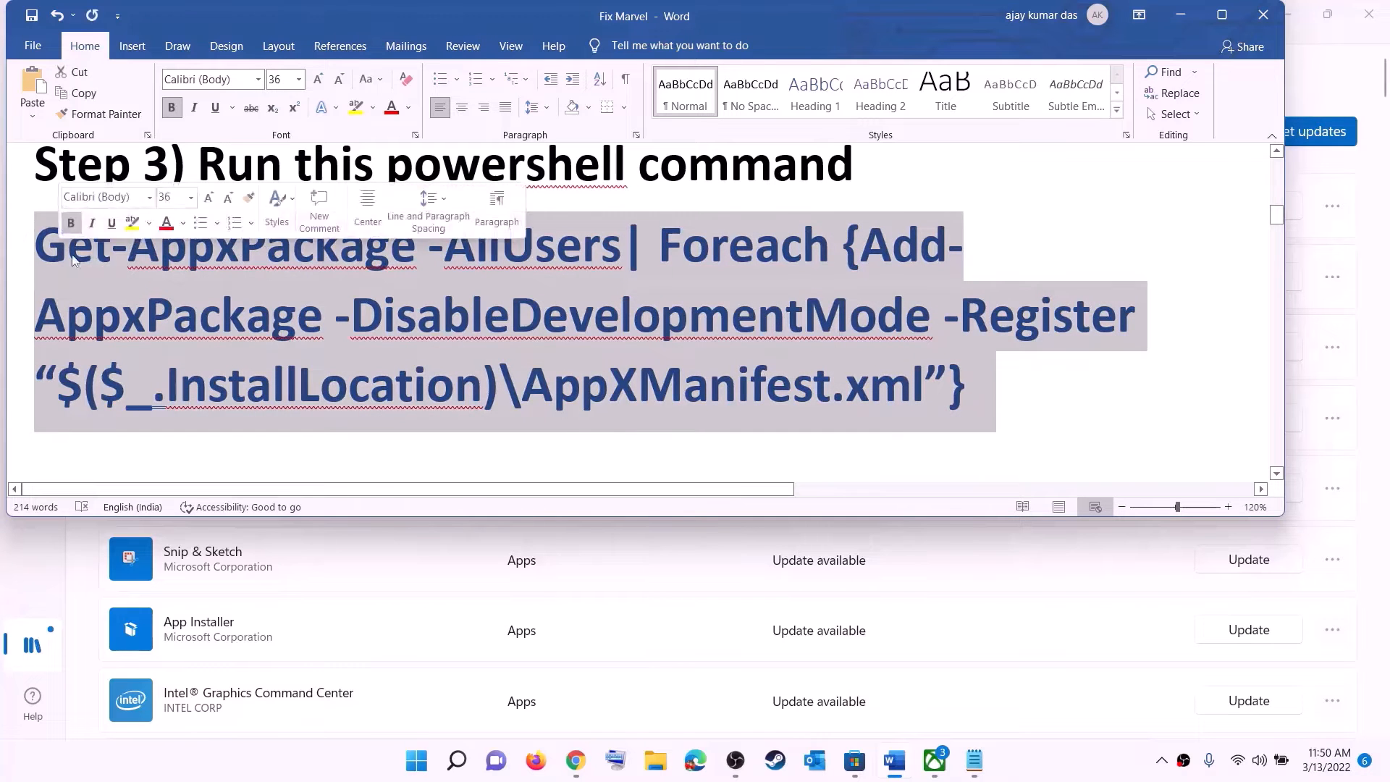
{"action": "right_click", "coordinate": [192, 288]}
{"action": "left_click", "coordinate": [245, 315]}
Search Windows for "powers" and run Windows PowerShell as administrator, allowing it to make changes to the device
{"action": "left_click", "coordinate": [417, 761]}
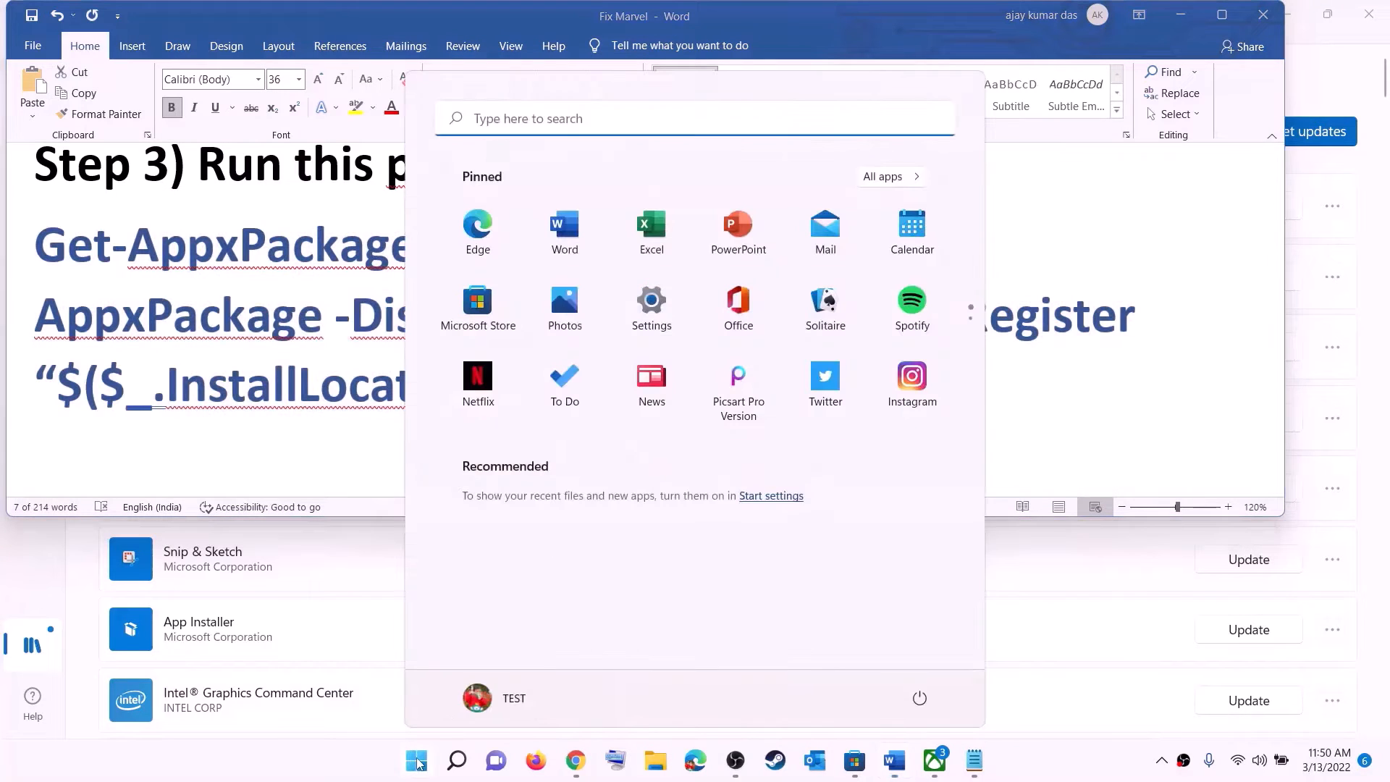
{"action": "type", "text": "powers"}
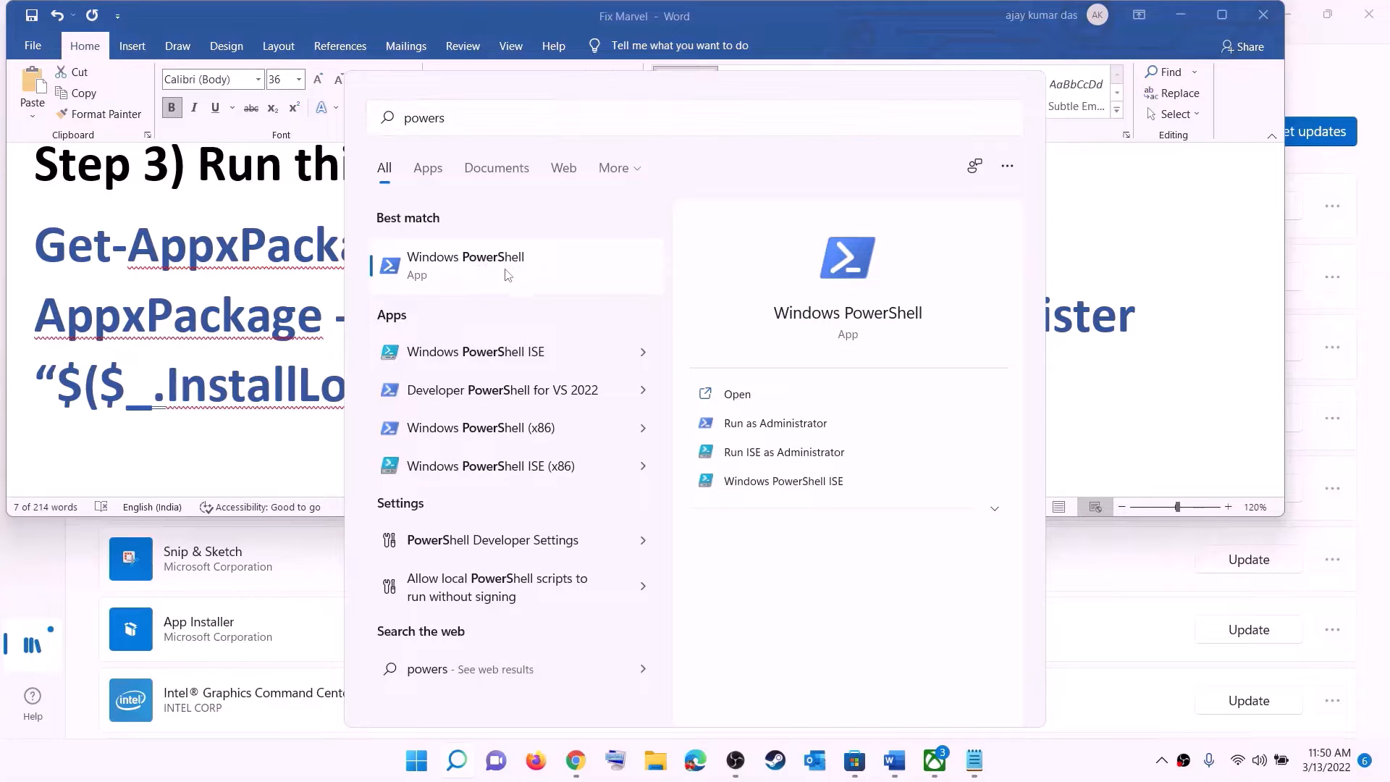
{"action": "right_click", "coordinate": [481, 271]}
{"action": "left_click", "coordinate": [632, 298]}
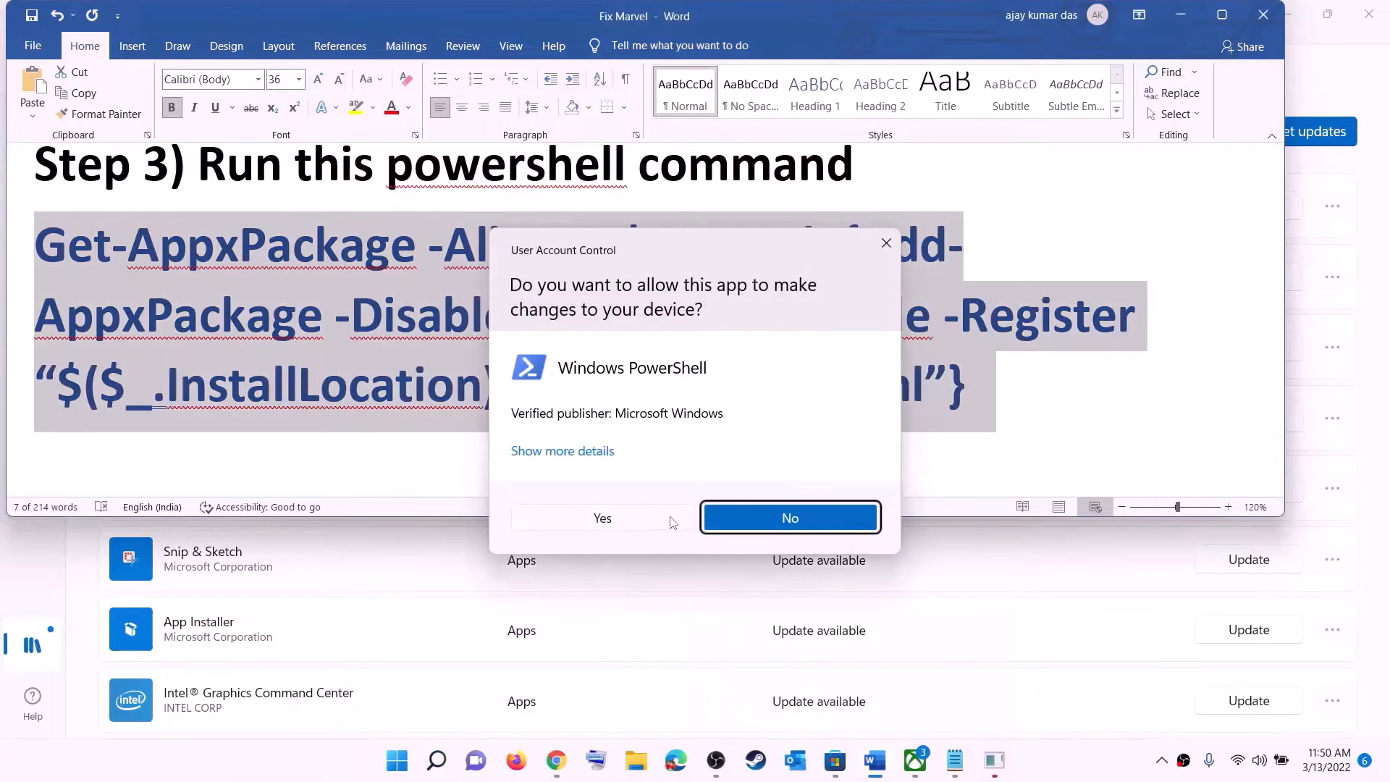
{"action": "left_click", "coordinate": [671, 520]}
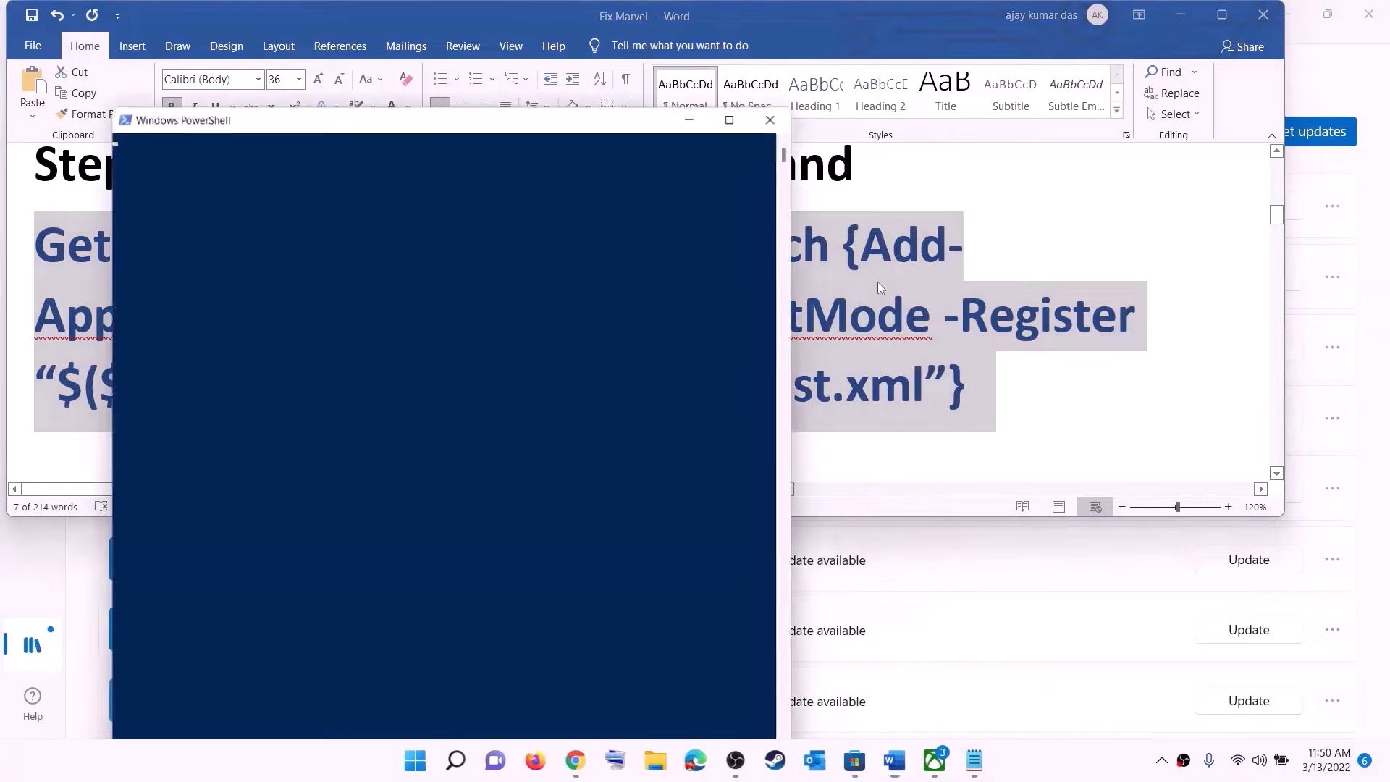
Run the copied Get-AppxPackage command in the administrator PowerShell window, and close the window
{"action": "left_click_drag", "start_coordinate": [432, 116], "coordinate": [618, 133]}
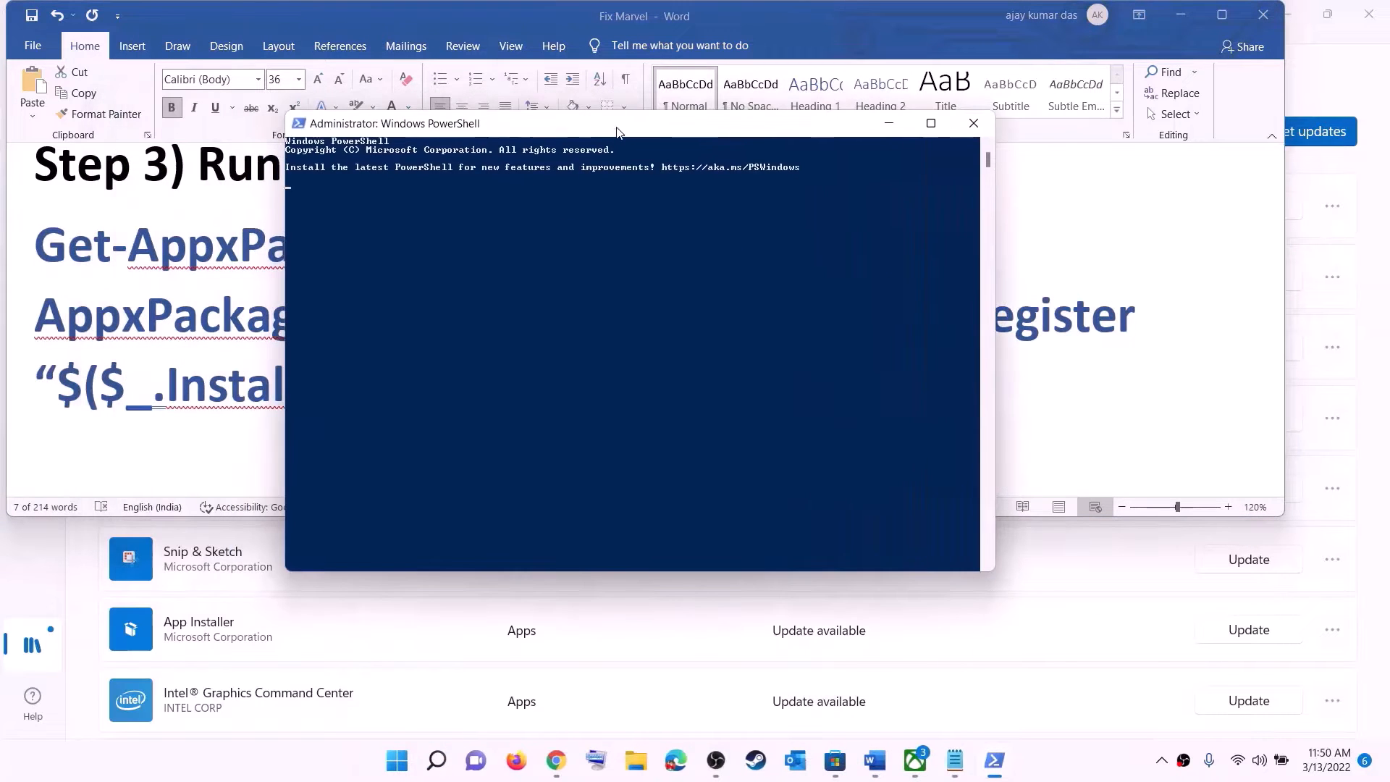
{"action": "right_click", "coordinate": [579, 284]}
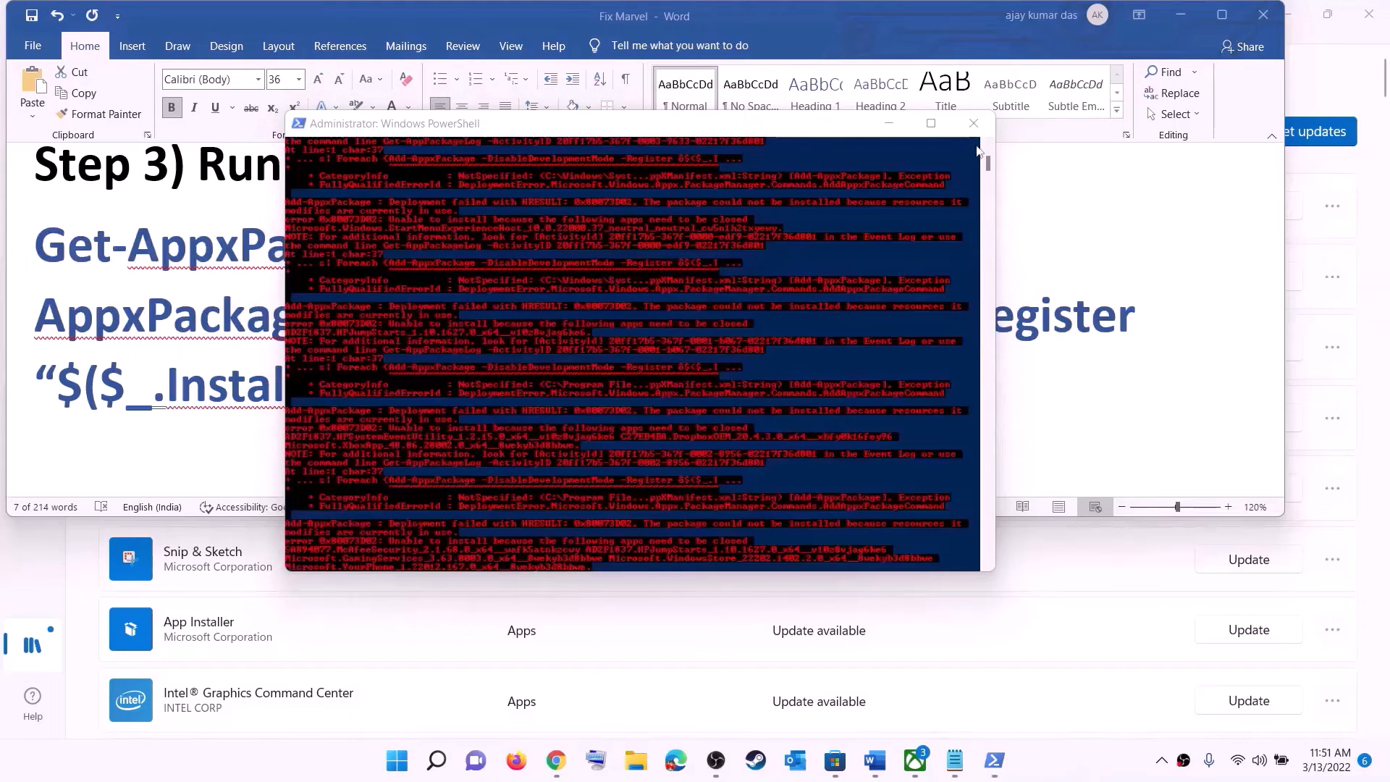
{"action": "left_click", "coordinate": [974, 123]}
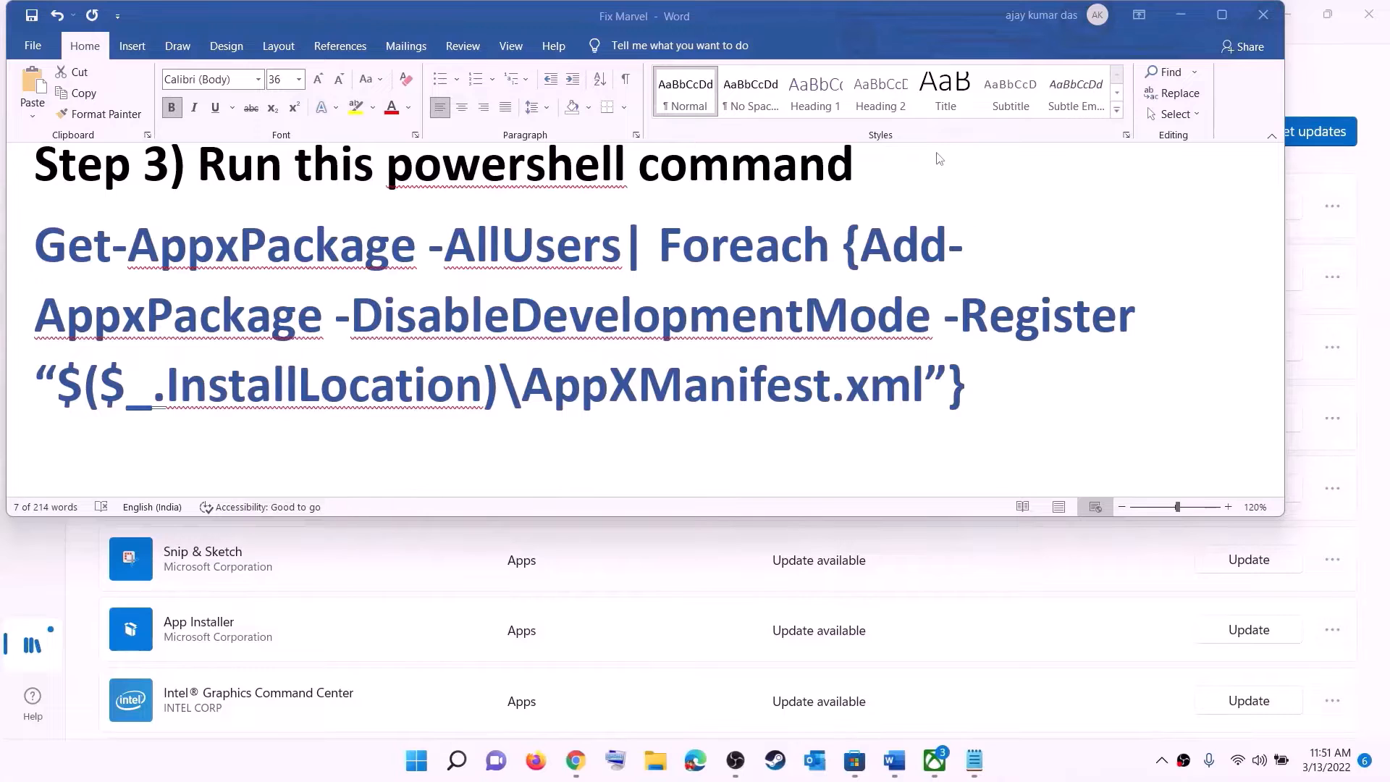
Reduce the font size of the Microsoft Store cache path under Step 4 of the Word document to 14
{"action": "triple_click", "coordinate": [668, 333]}
{"action": "scroll", "coordinate": [651, 319], "scroll_direction": "down", "scroll_amount": 5}
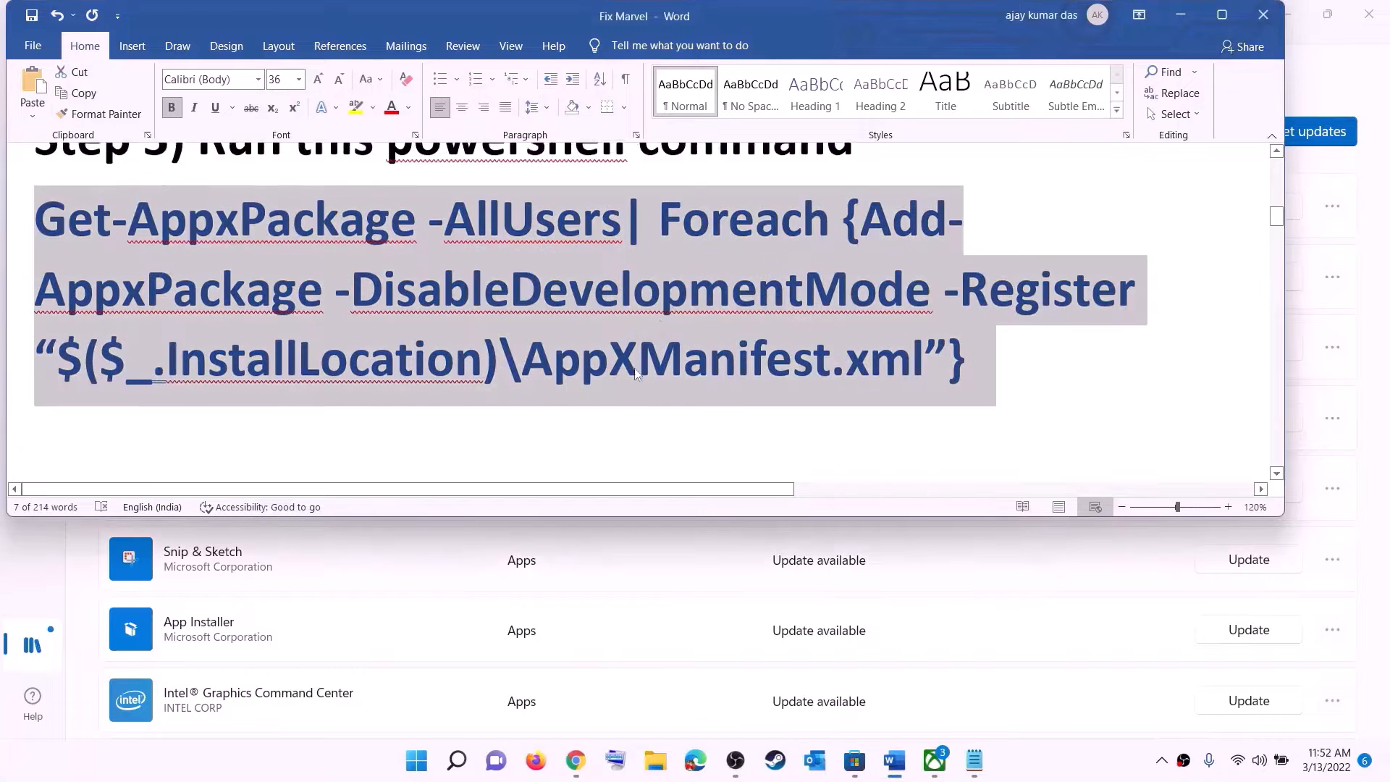
{"action": "scroll", "coordinate": [600, 305], "scroll_direction": "up", "scroll_amount": 1}
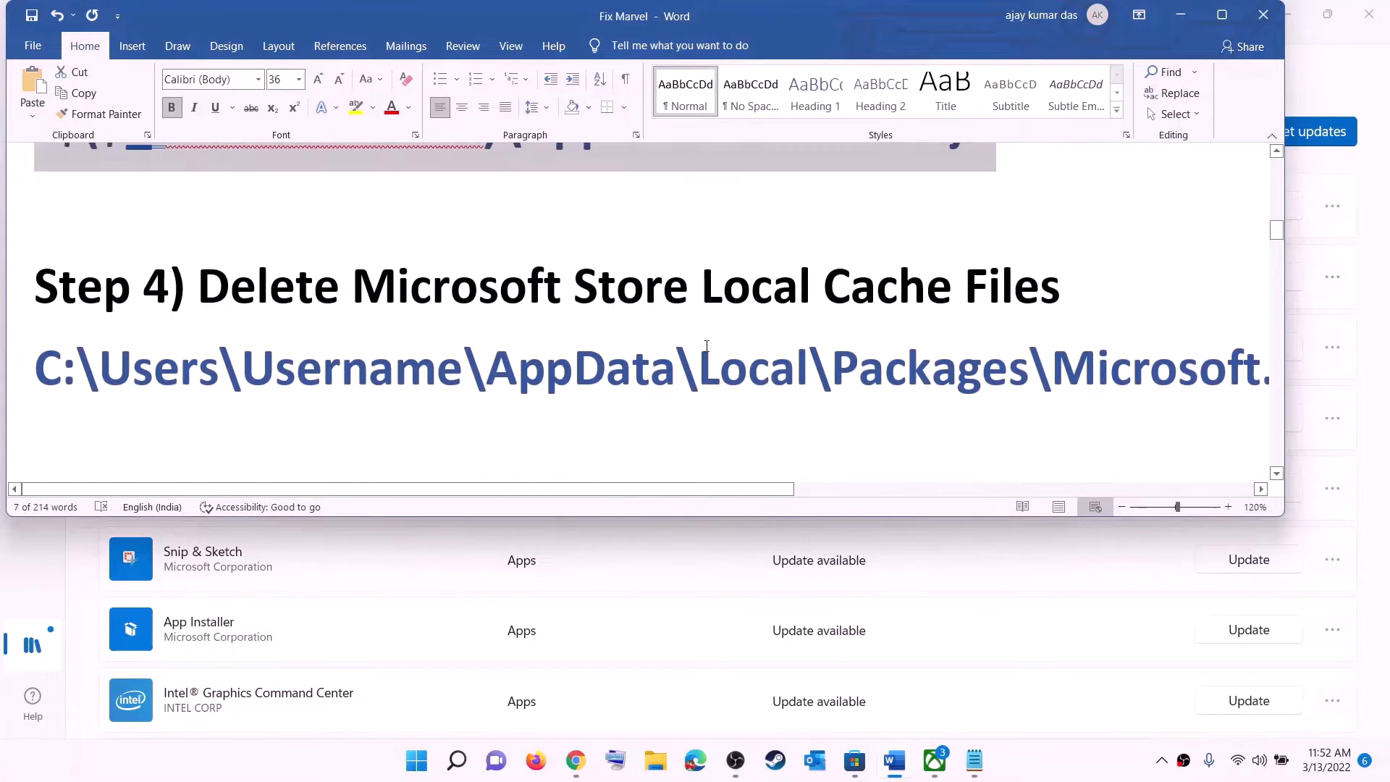
{"action": "triple_click", "coordinate": [689, 373]}
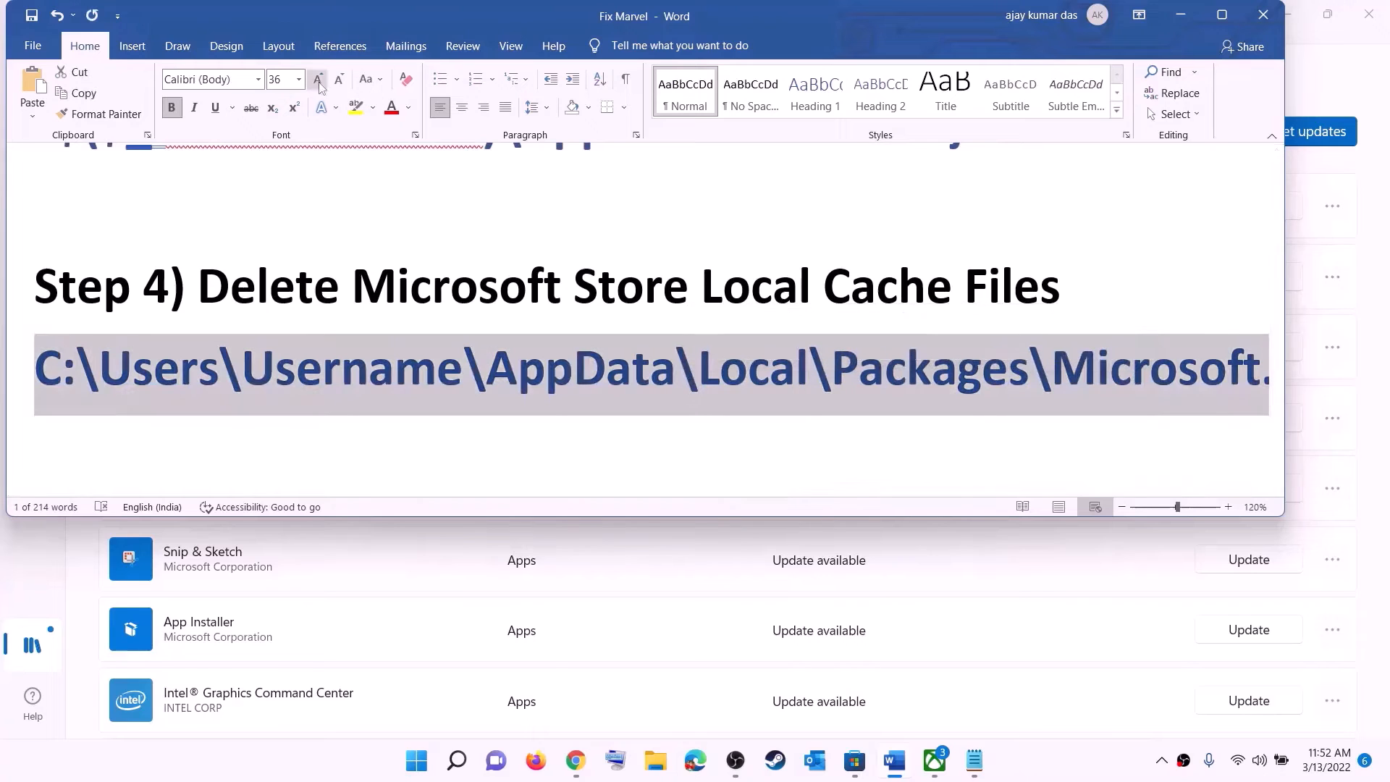
{"action": "left_click", "coordinate": [301, 81]}
{"action": "left_click", "coordinate": [275, 186]}
{"action": "left_click", "coordinate": [686, 349]}
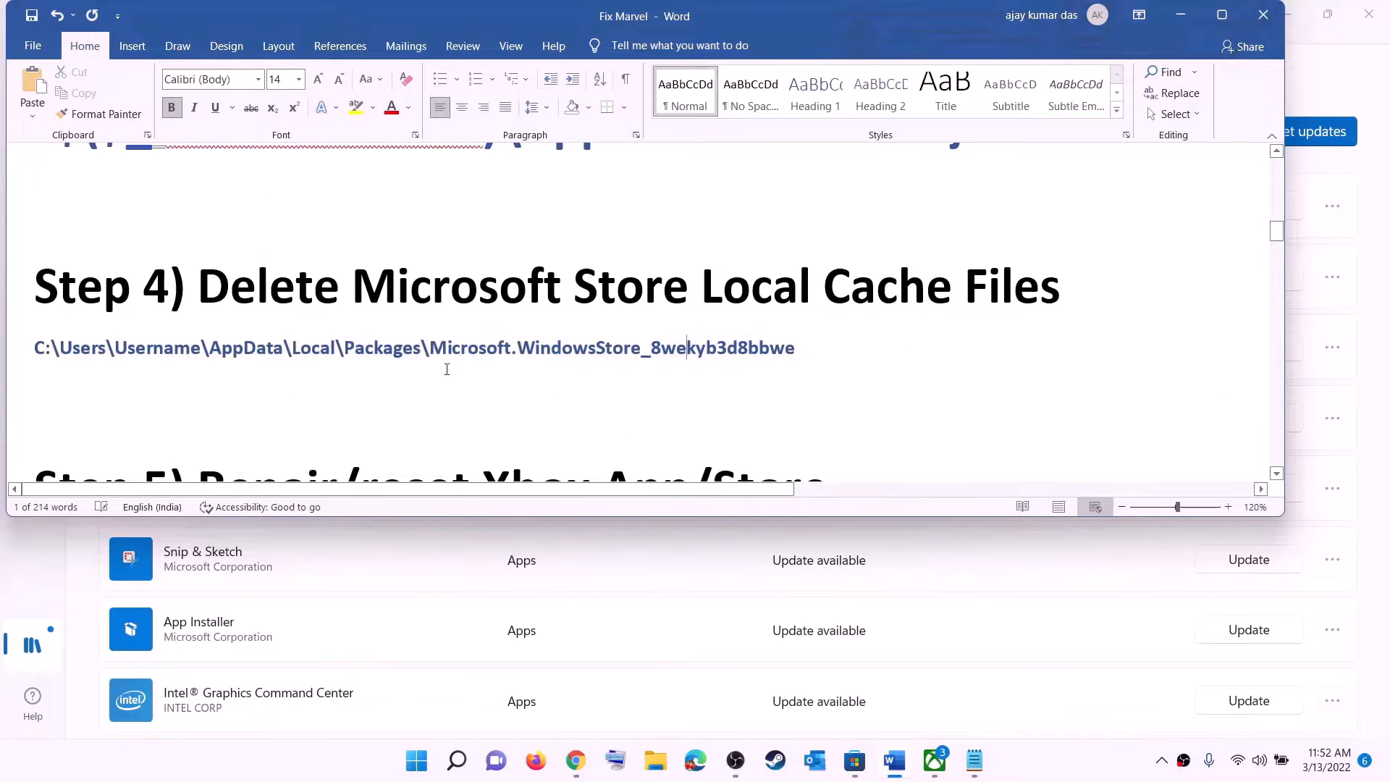
Switch to File Explorer and open the current user's profile folder inside Users on the C: drive
{"action": "key", "text": "super+e"}
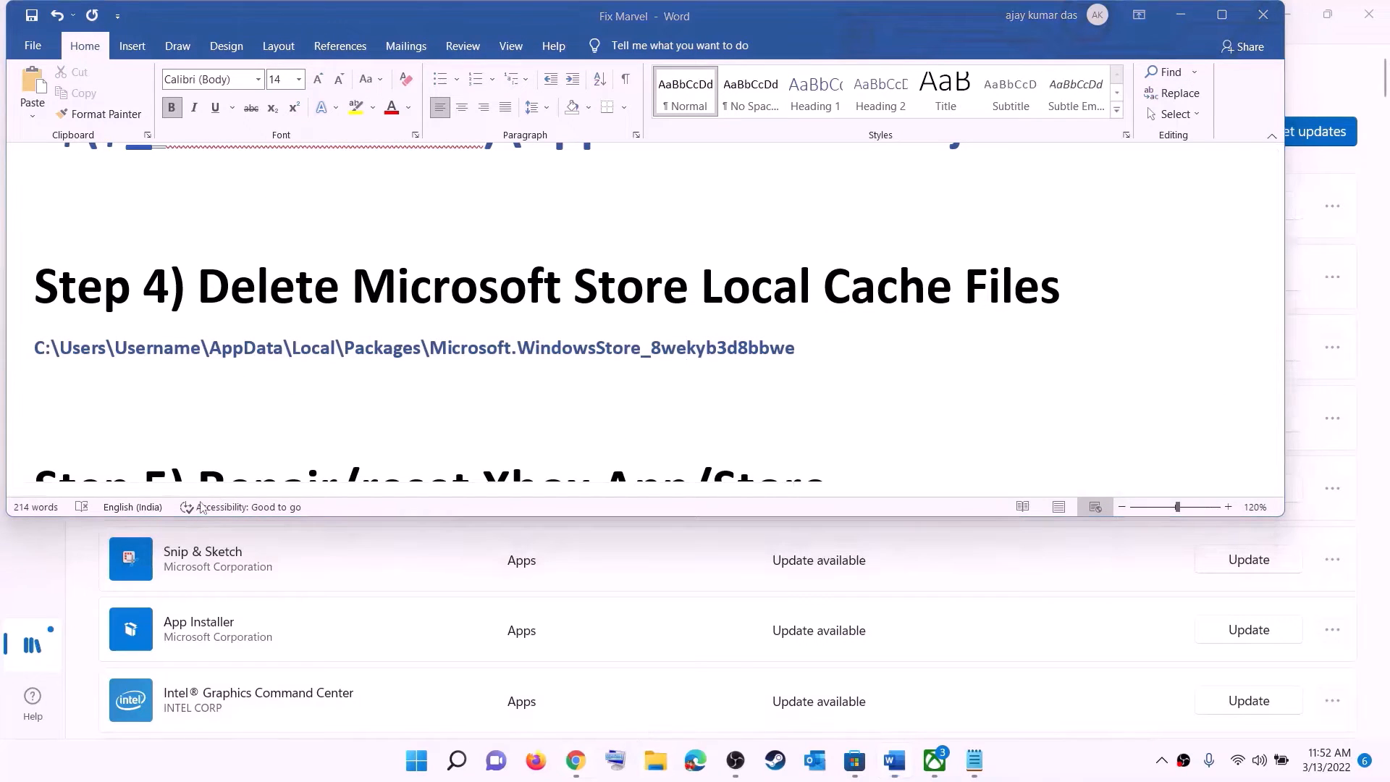
{"action": "left_click", "coordinate": [70, 359]}
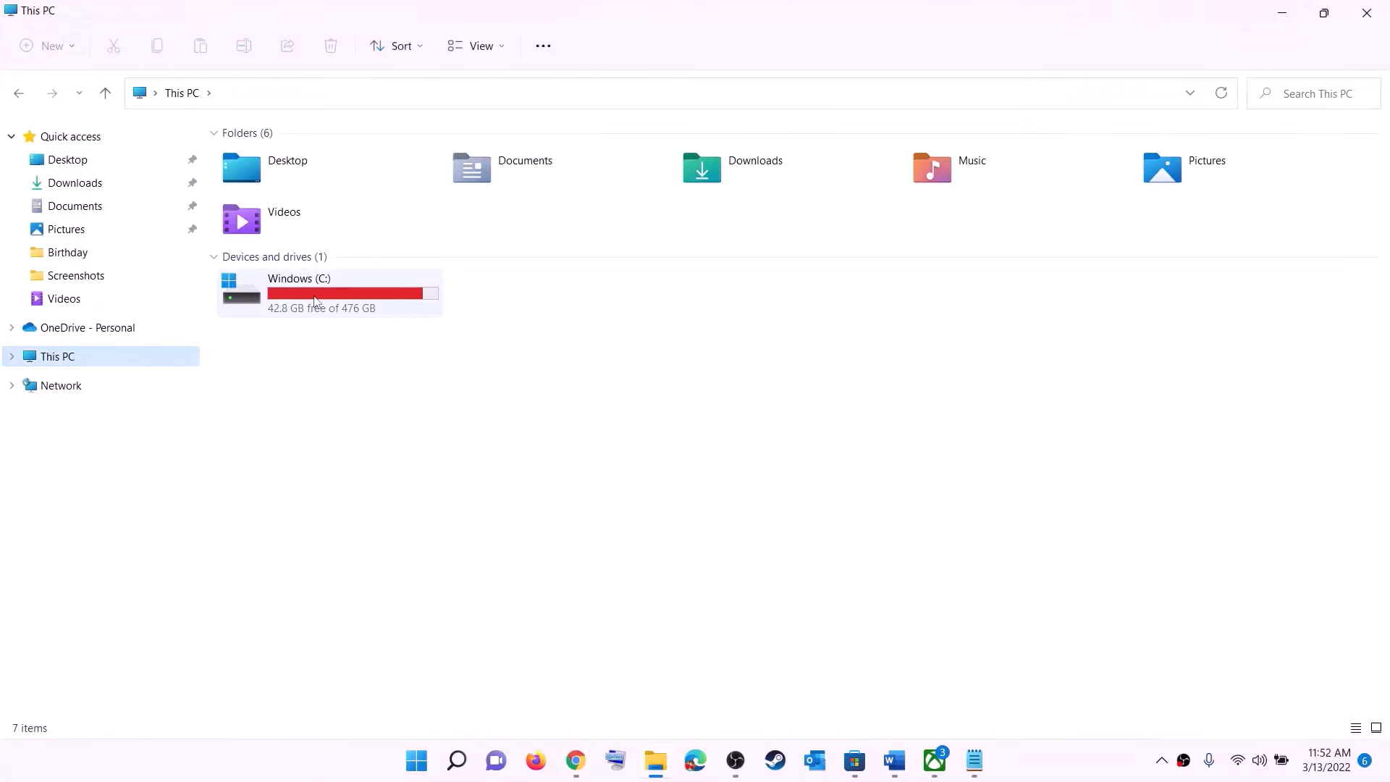
{"action": "double_click", "coordinate": [317, 303]}
{"action": "scroll", "coordinate": [357, 453], "scroll_direction": "down", "scroll_amount": 3}
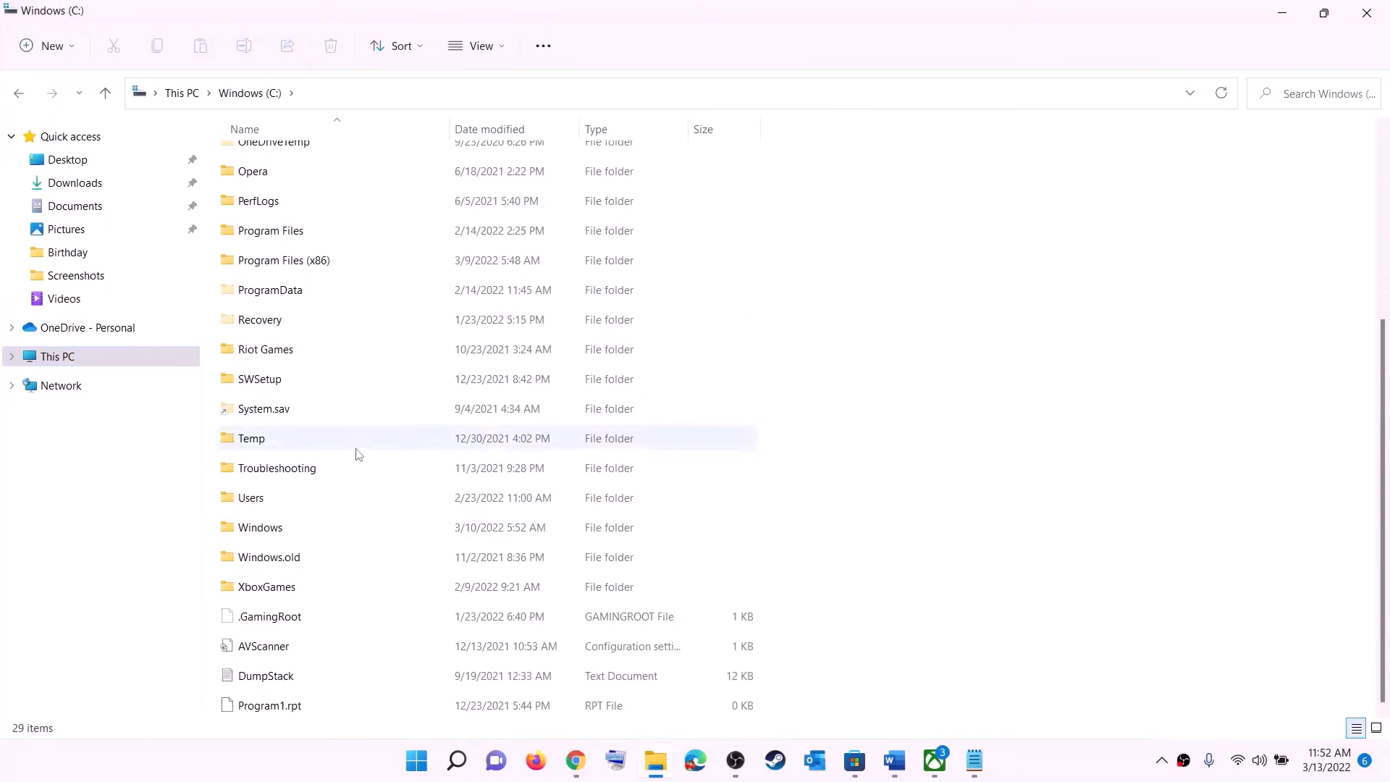
{"action": "left_click", "coordinate": [246, 499]}
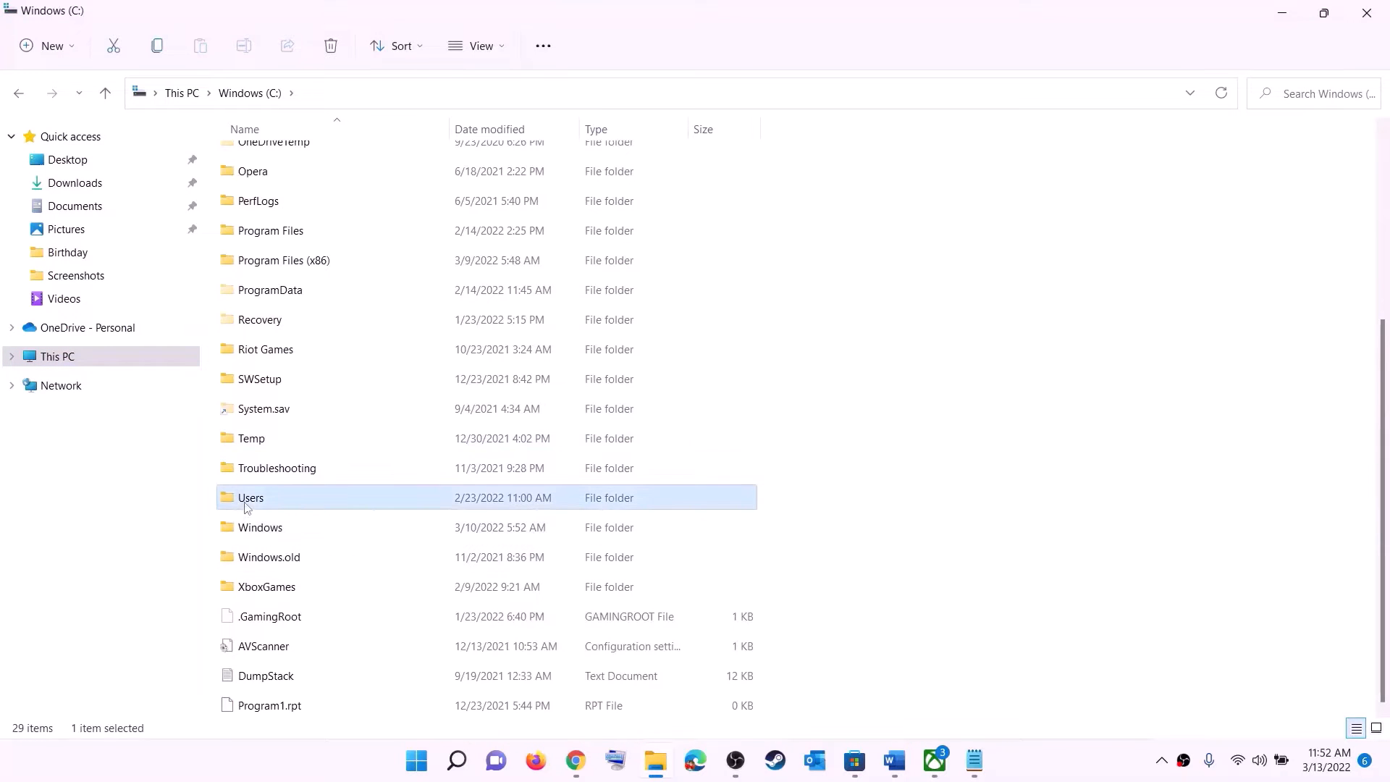
{"action": "double_click", "coordinate": [299, 503]}
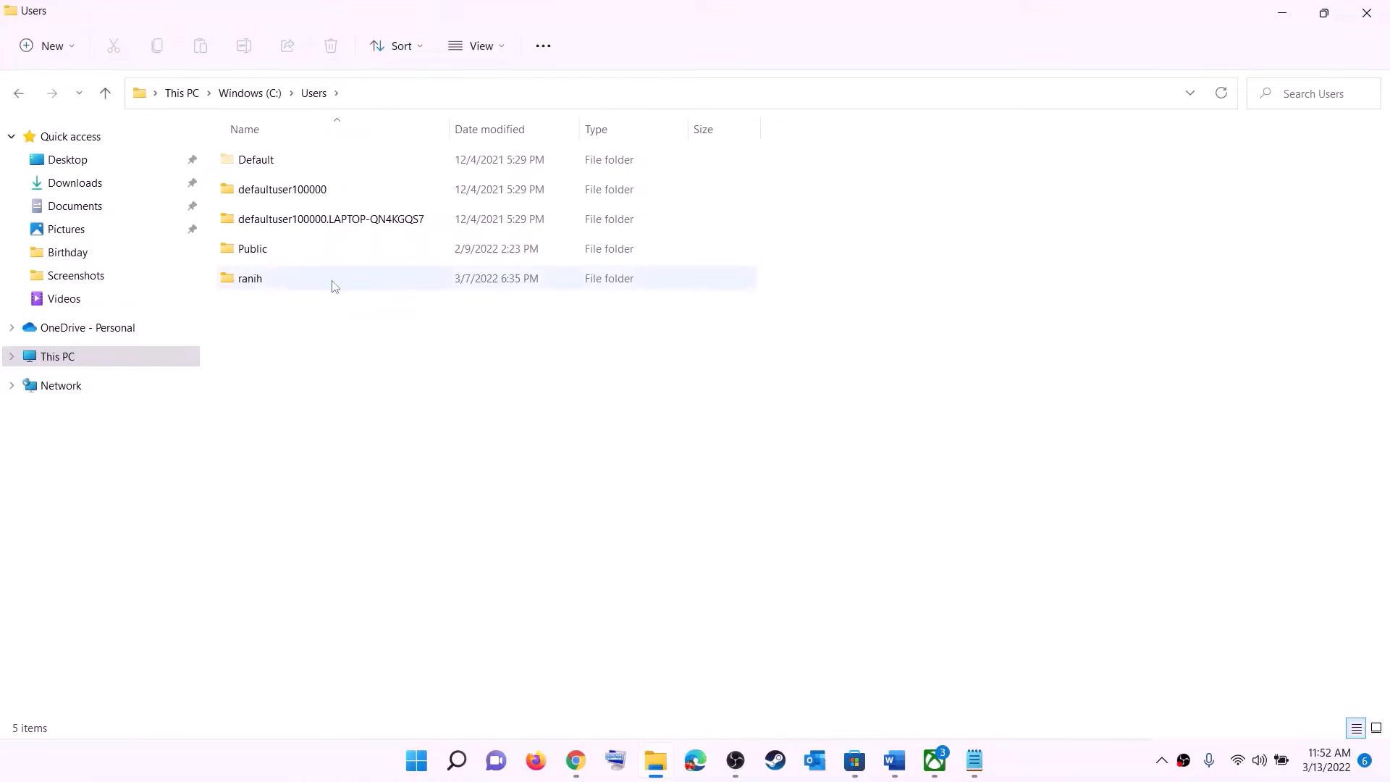
{"action": "double_click", "coordinate": [259, 285]}
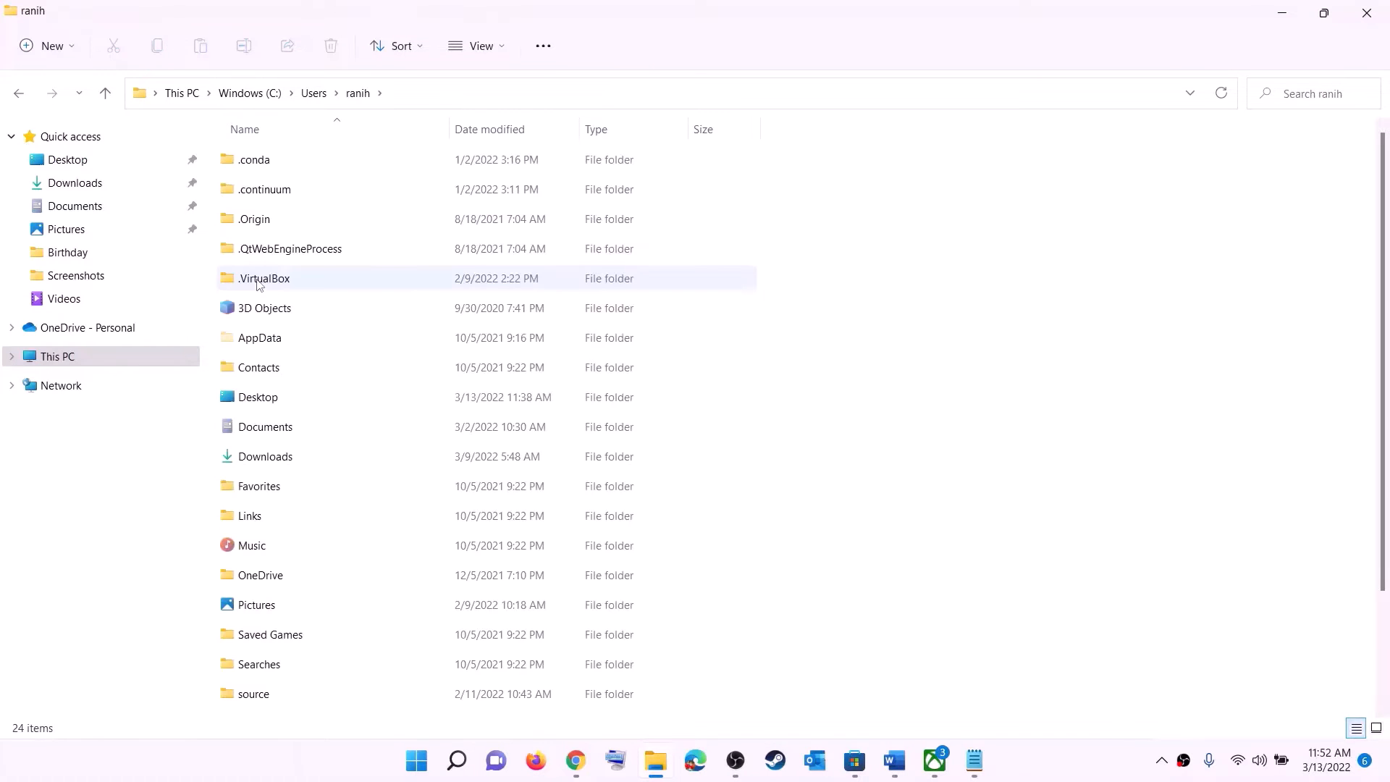
Check the view setting for hidden items that controls whether the AppData folder is listed
{"action": "left_click", "coordinate": [246, 339]}
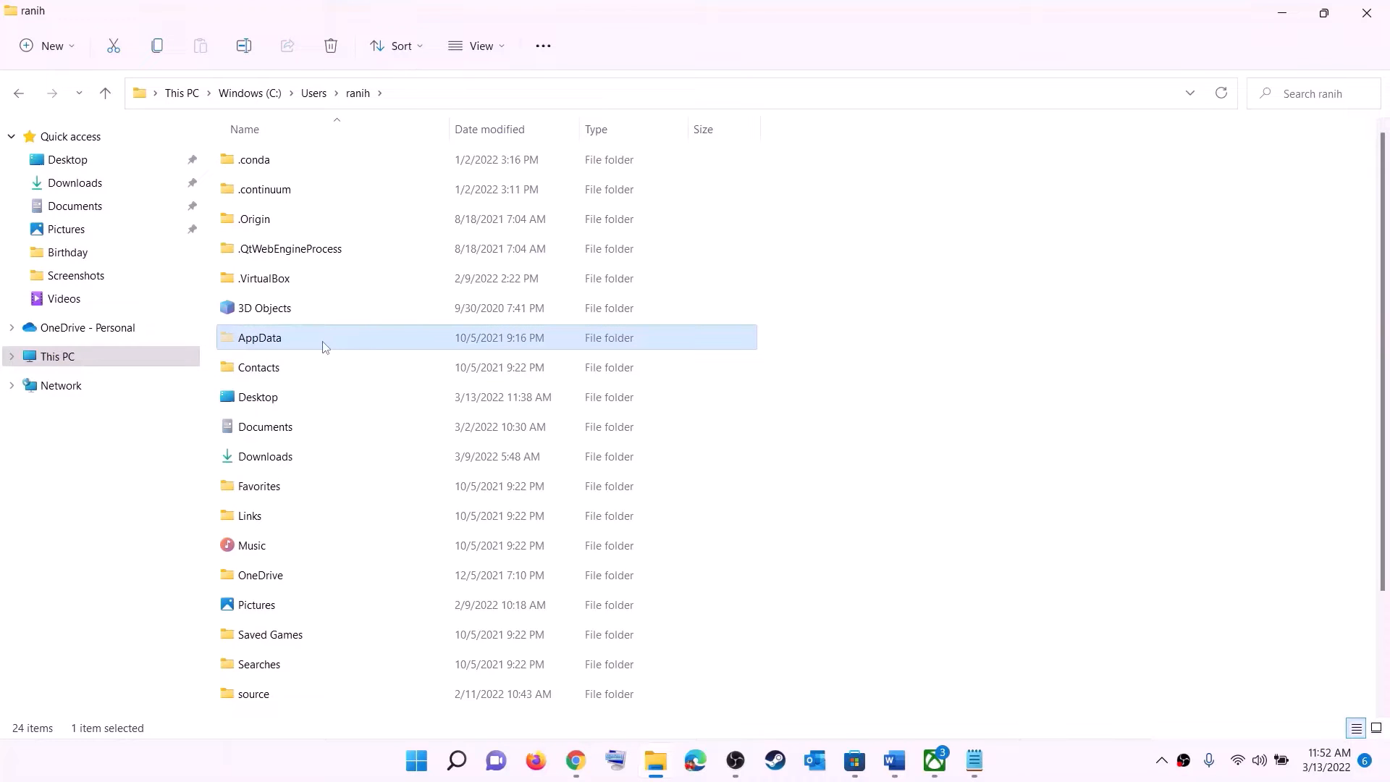
{"action": "left_click", "coordinate": [504, 48]}
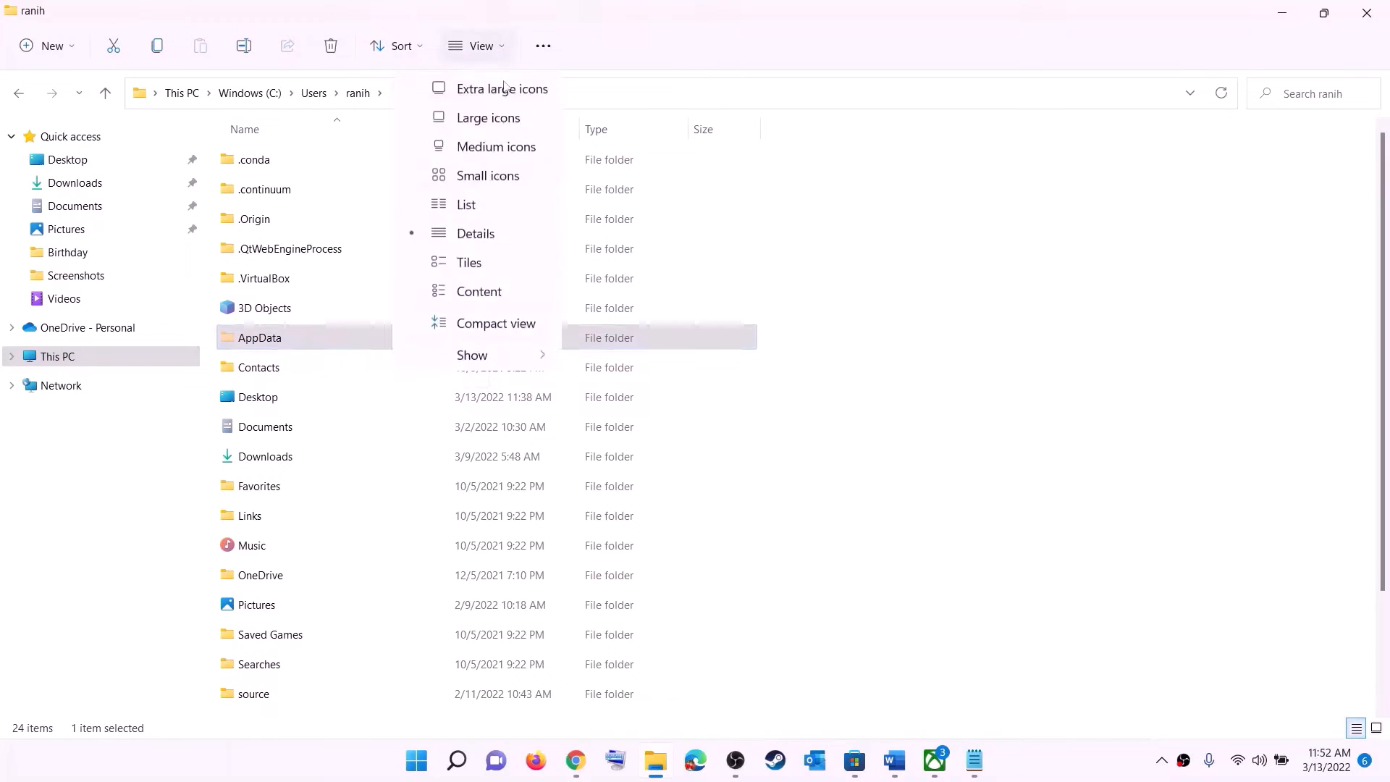
{"action": "mouse_move", "coordinate": [474, 355]}
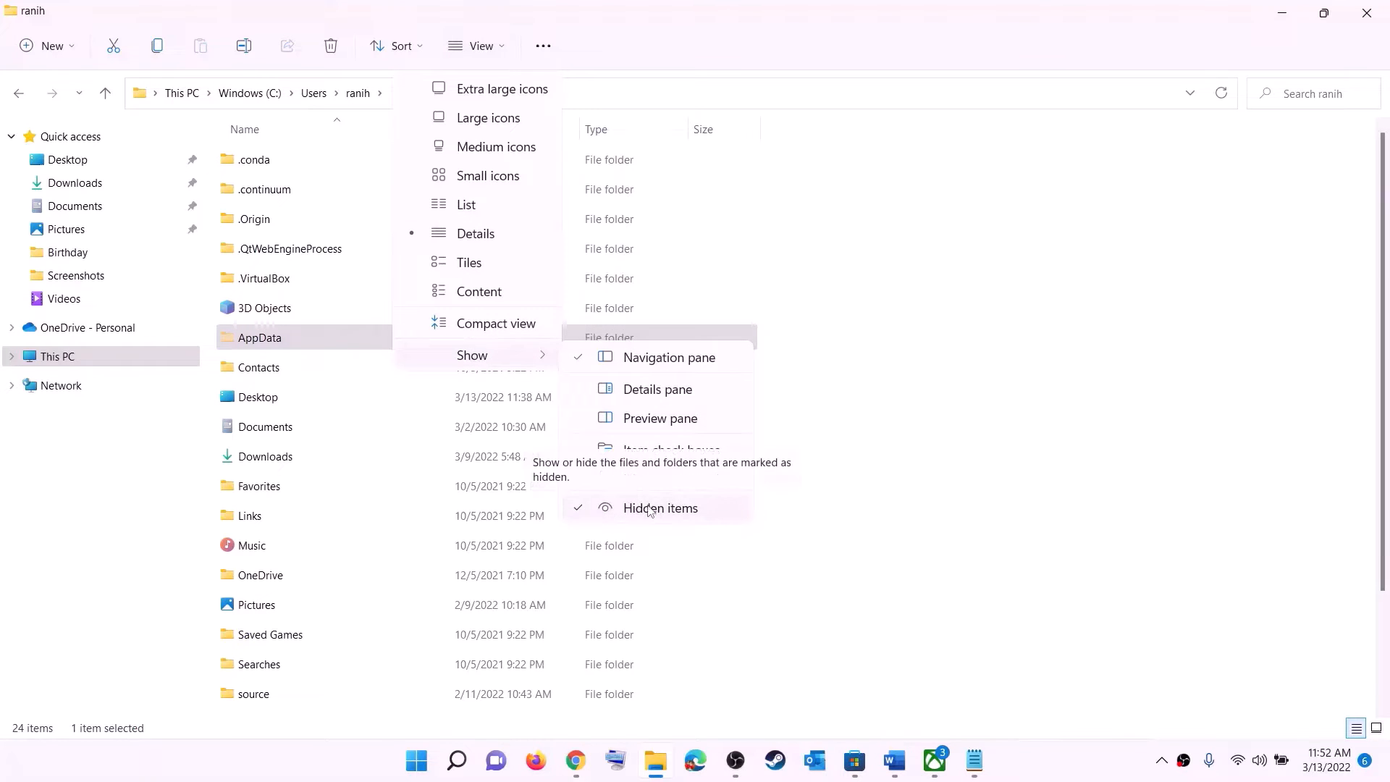
Open the Packages folder located in AppData\Local of the user's profile folder
{"action": "left_click", "coordinate": [282, 338]}
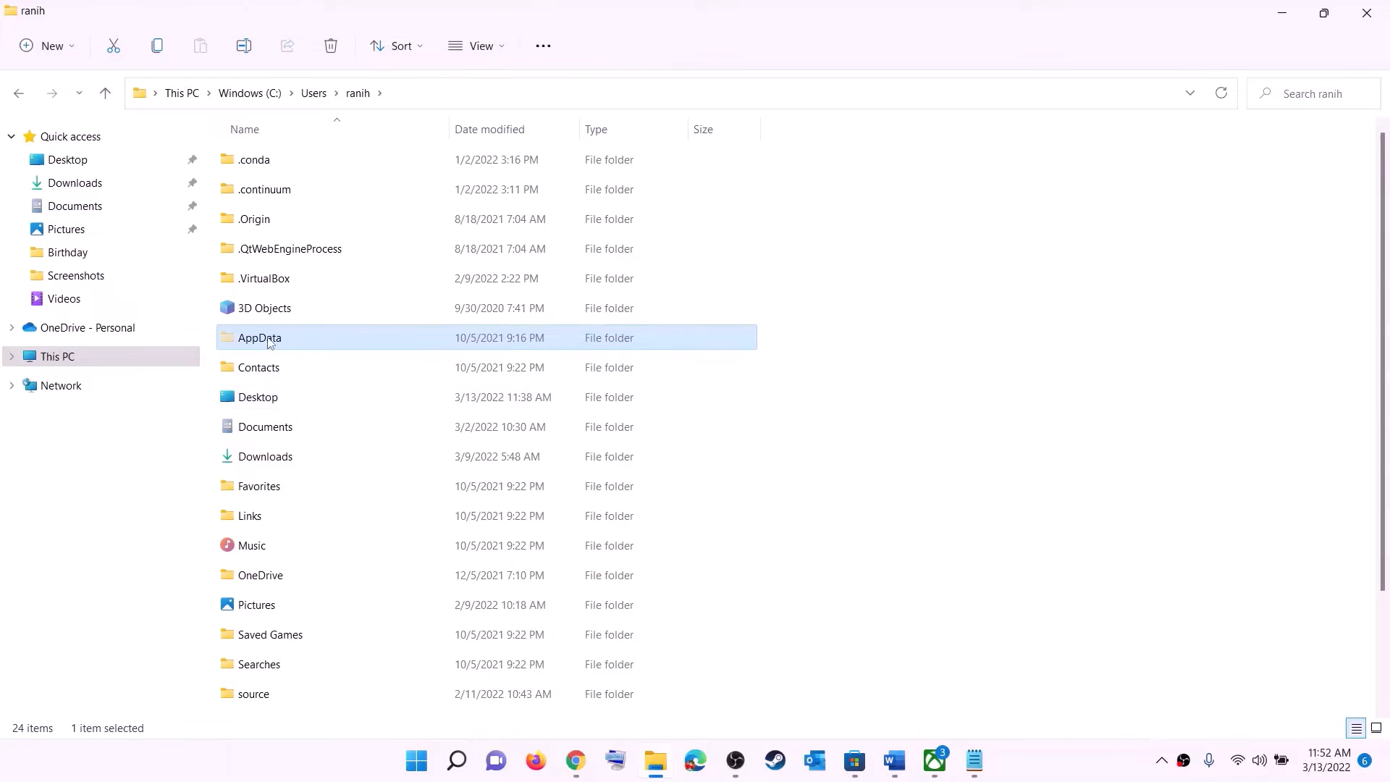
{"action": "left_click", "coordinate": [305, 341]}
{"action": "left_click", "coordinate": [341, 336]}
{"action": "double_click", "coordinate": [314, 340]}
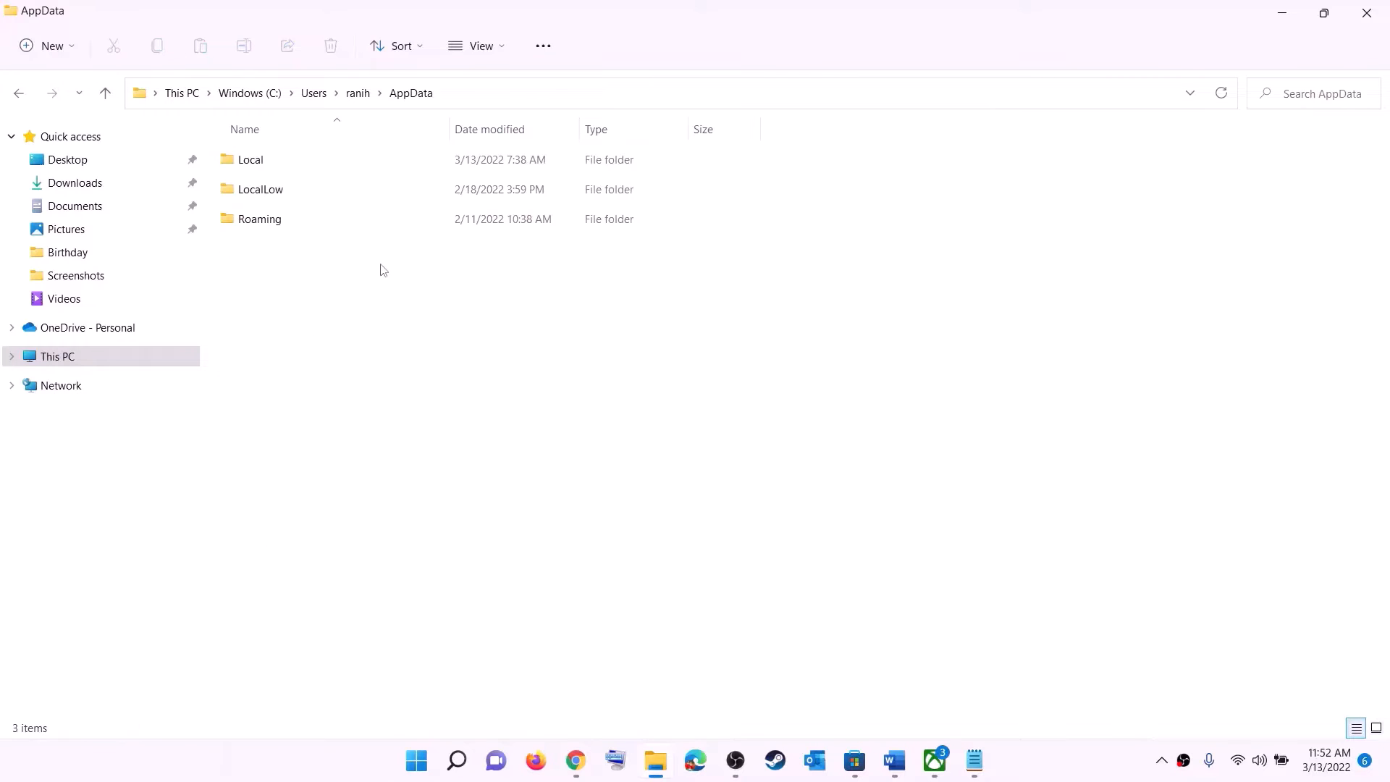
{"action": "double_click", "coordinate": [279, 155]}
{"action": "left_click", "coordinate": [318, 346]}
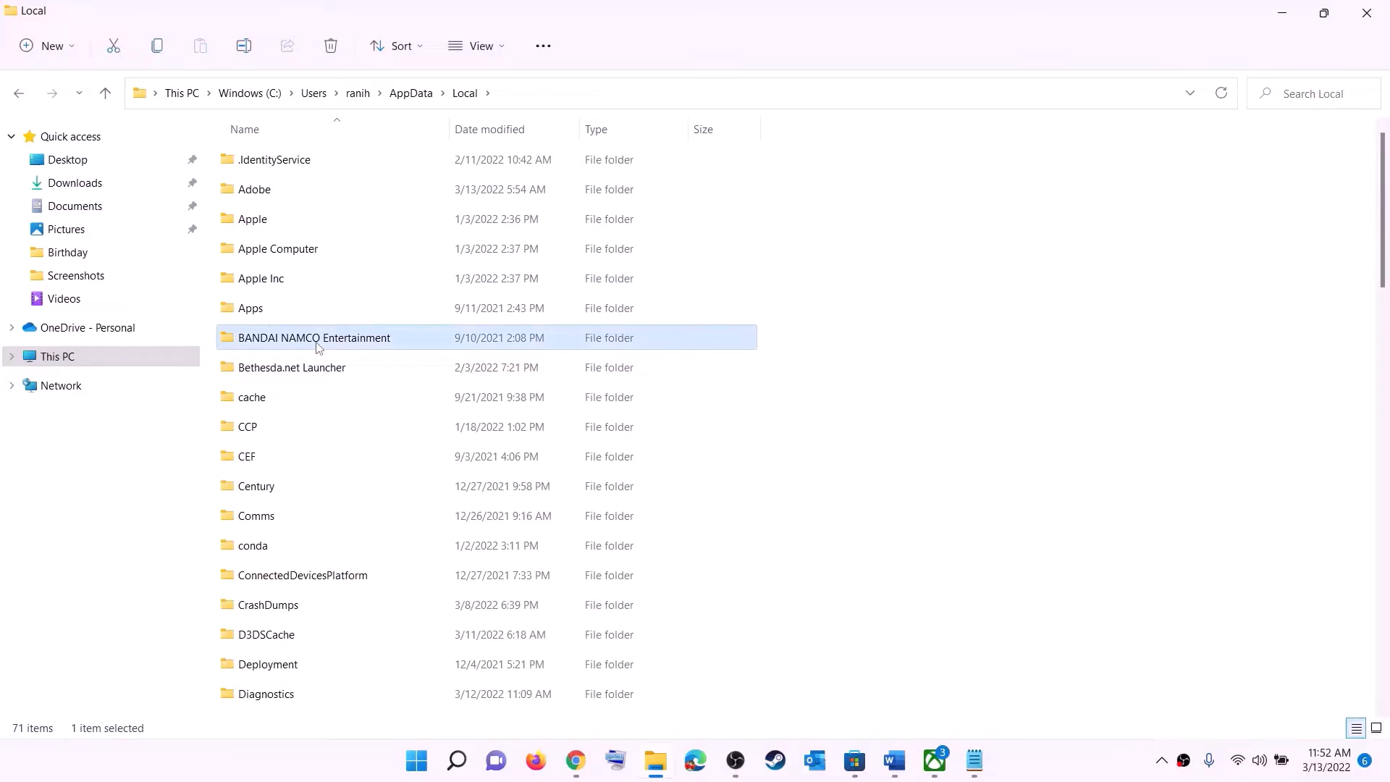
{"action": "key", "text": "p"}
{"action": "left_click", "coordinate": [296, 163]}
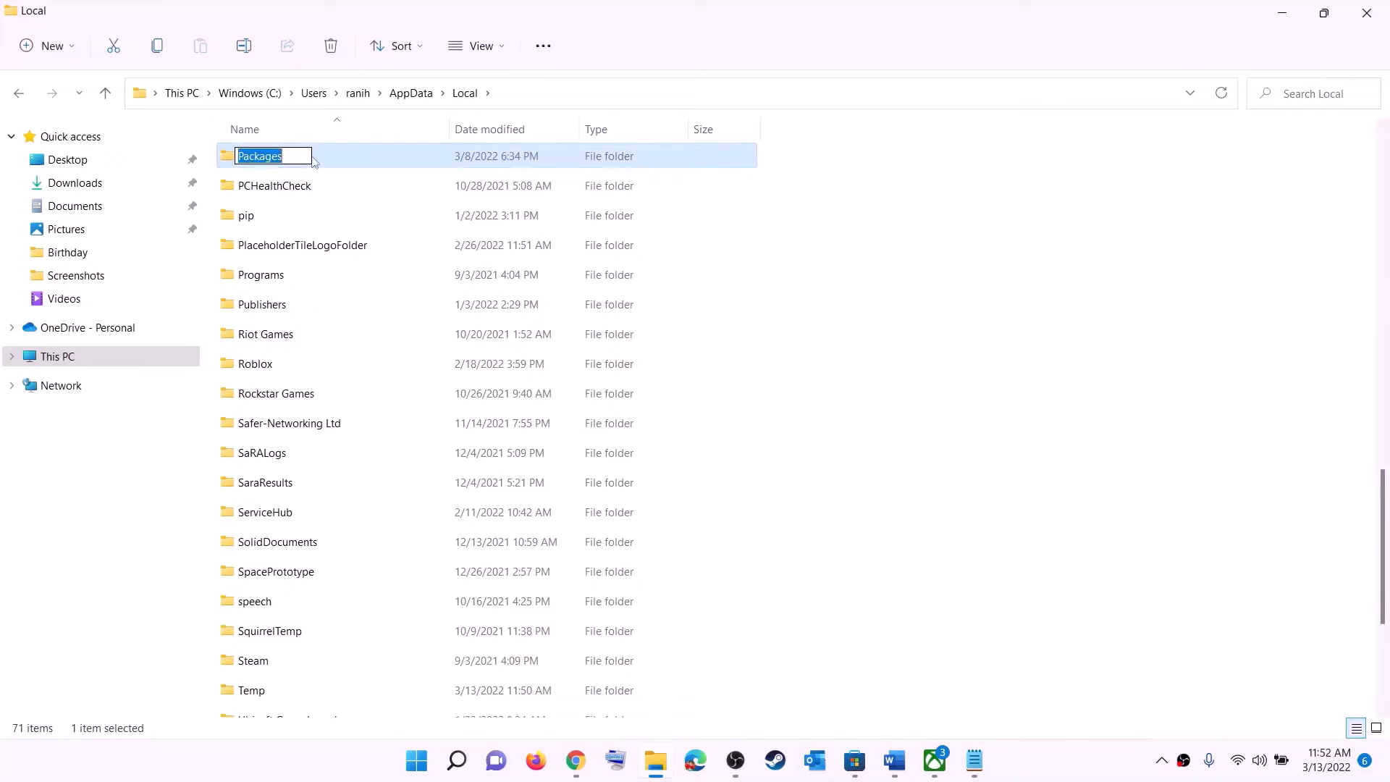
{"action": "double_click", "coordinate": [323, 154]}
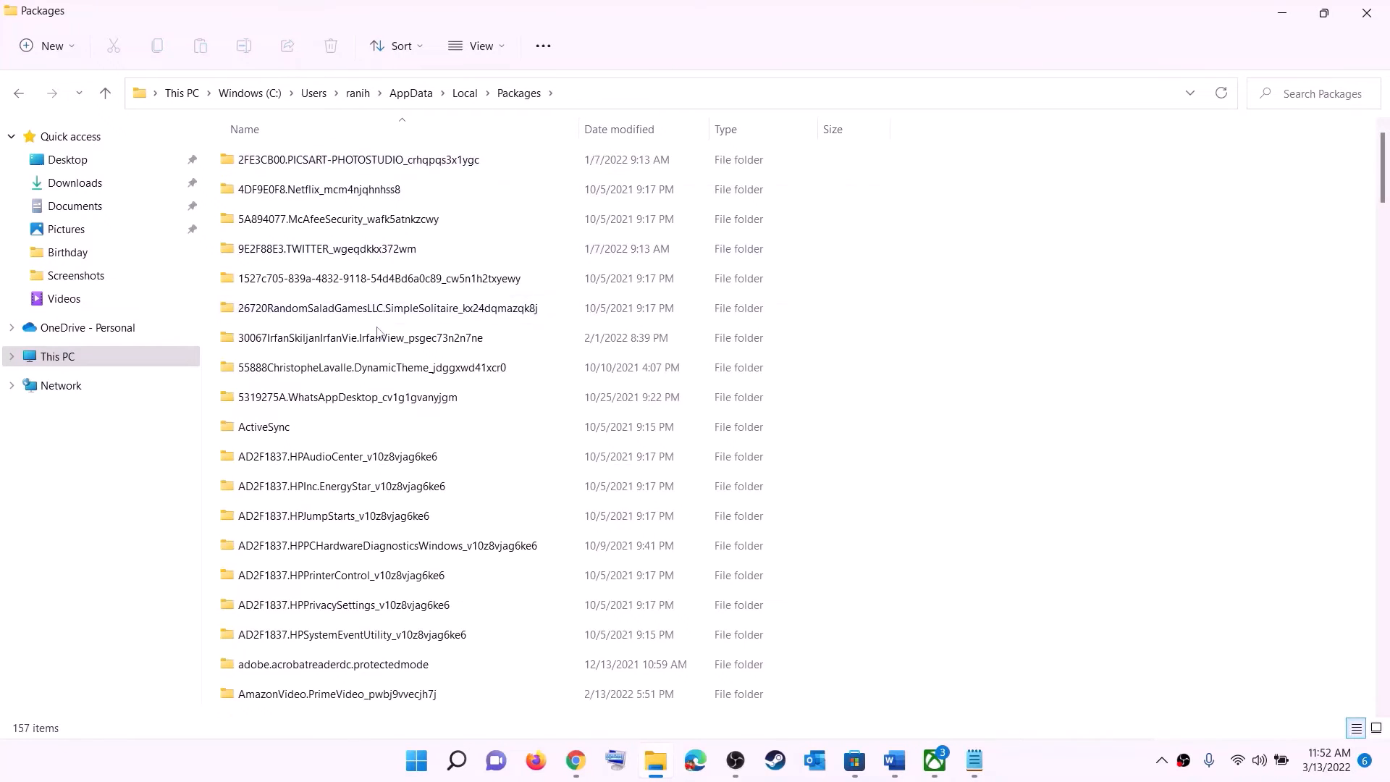
Find the Microsoft.WindowsStore_8wekyb3d8bbwe folder inside Packages and open it
{"action": "scroll", "coordinate": [406, 463], "scroll_direction": "down", "scroll_amount": 13}
{"action": "scroll", "coordinate": [410, 470], "scroll_direction": "down", "scroll_amount": 15}
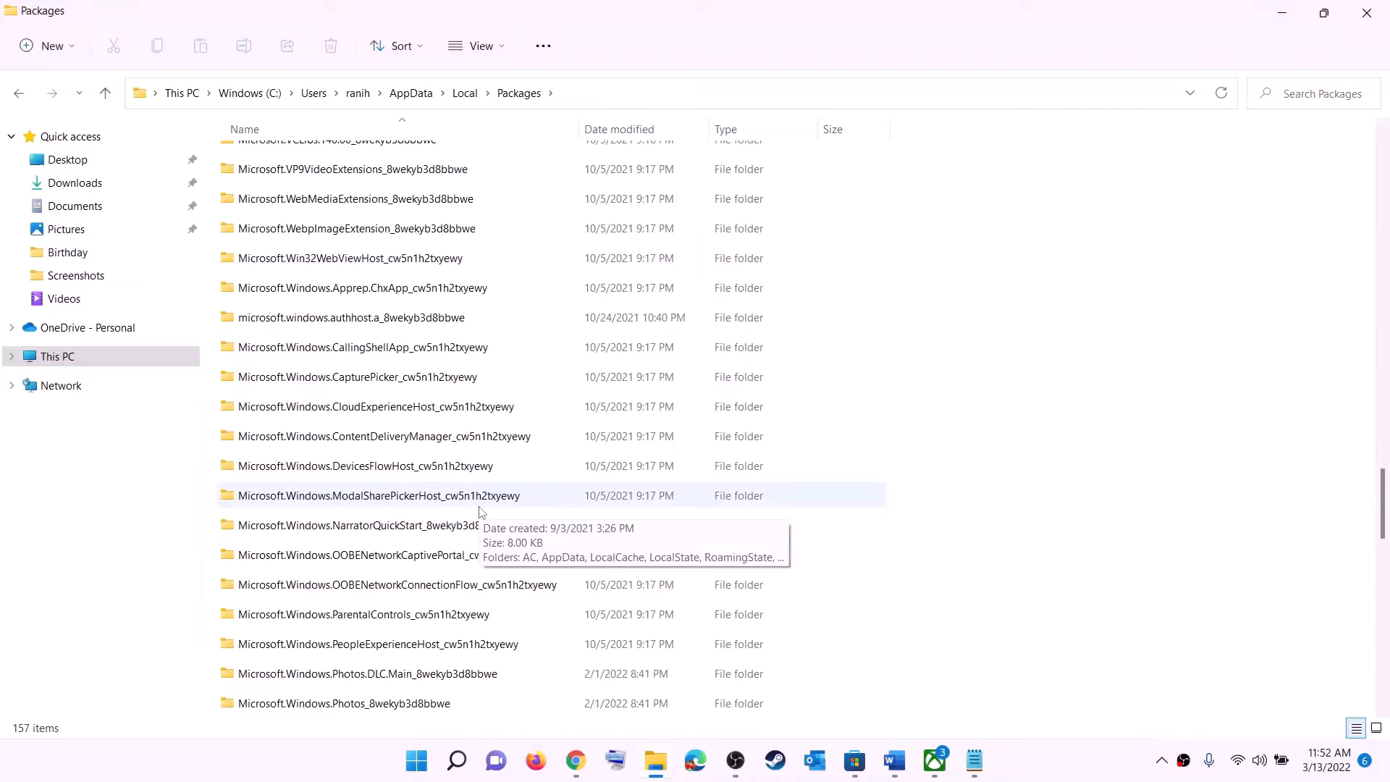
{"action": "scroll", "coordinate": [483, 510], "scroll_direction": "down", "scroll_amount": 6}
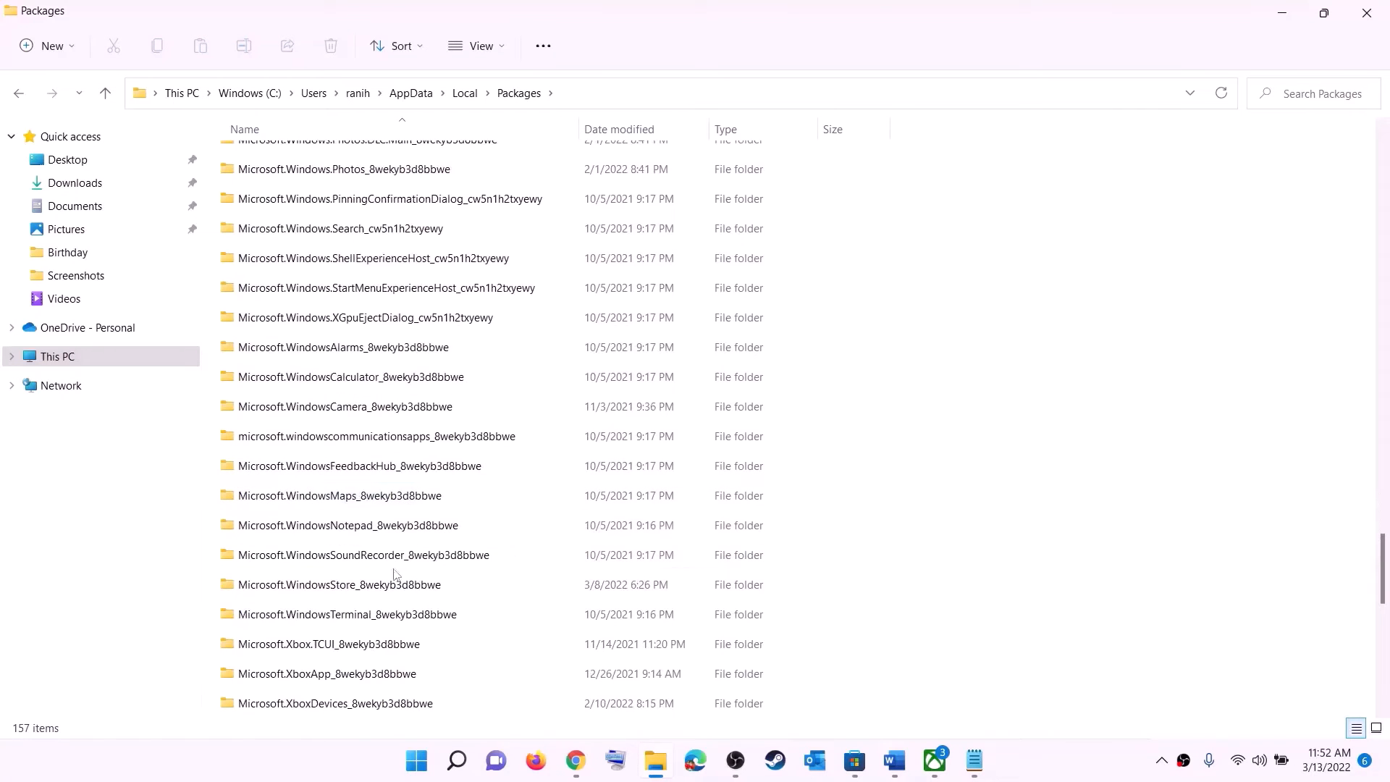
{"action": "left_click", "coordinate": [340, 584]}
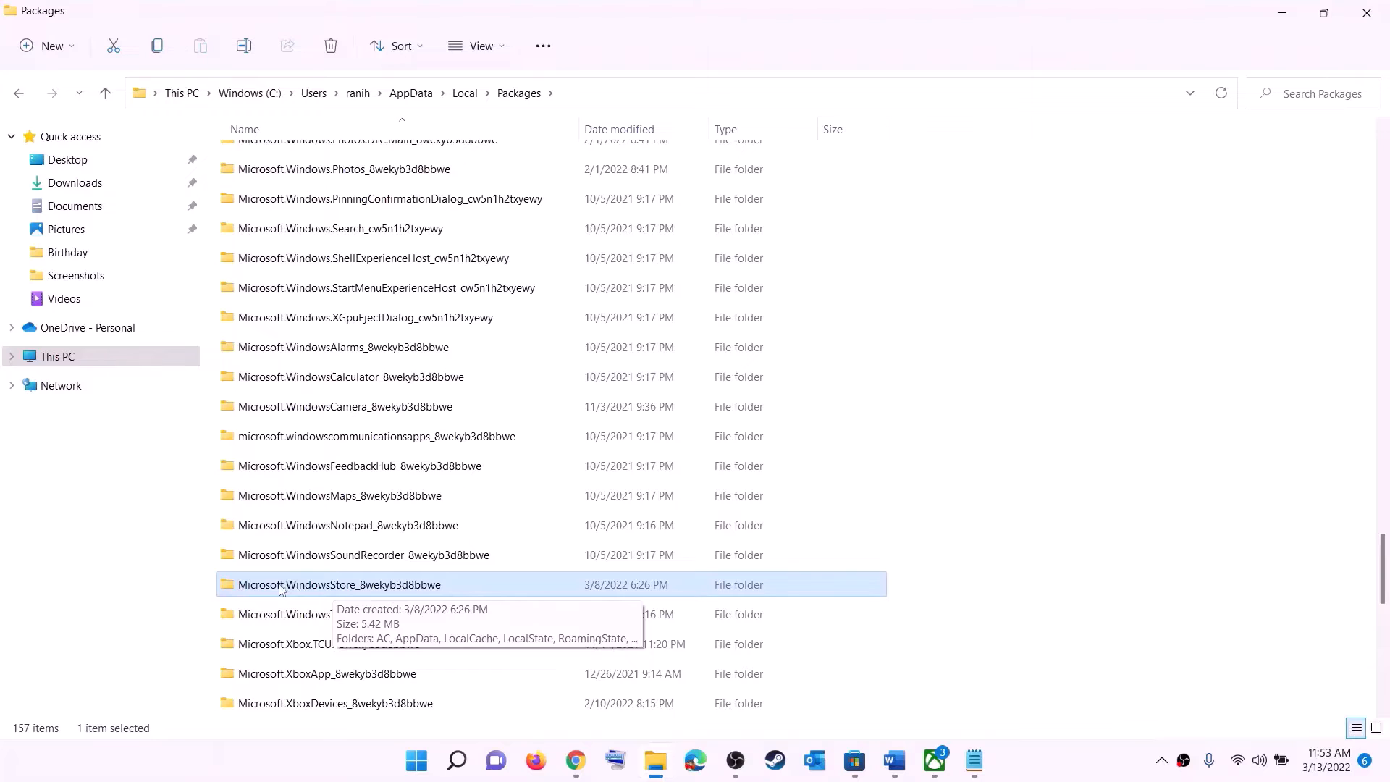
{"action": "left_click", "coordinate": [391, 588]}
{"action": "left_click", "coordinate": [510, 587]}
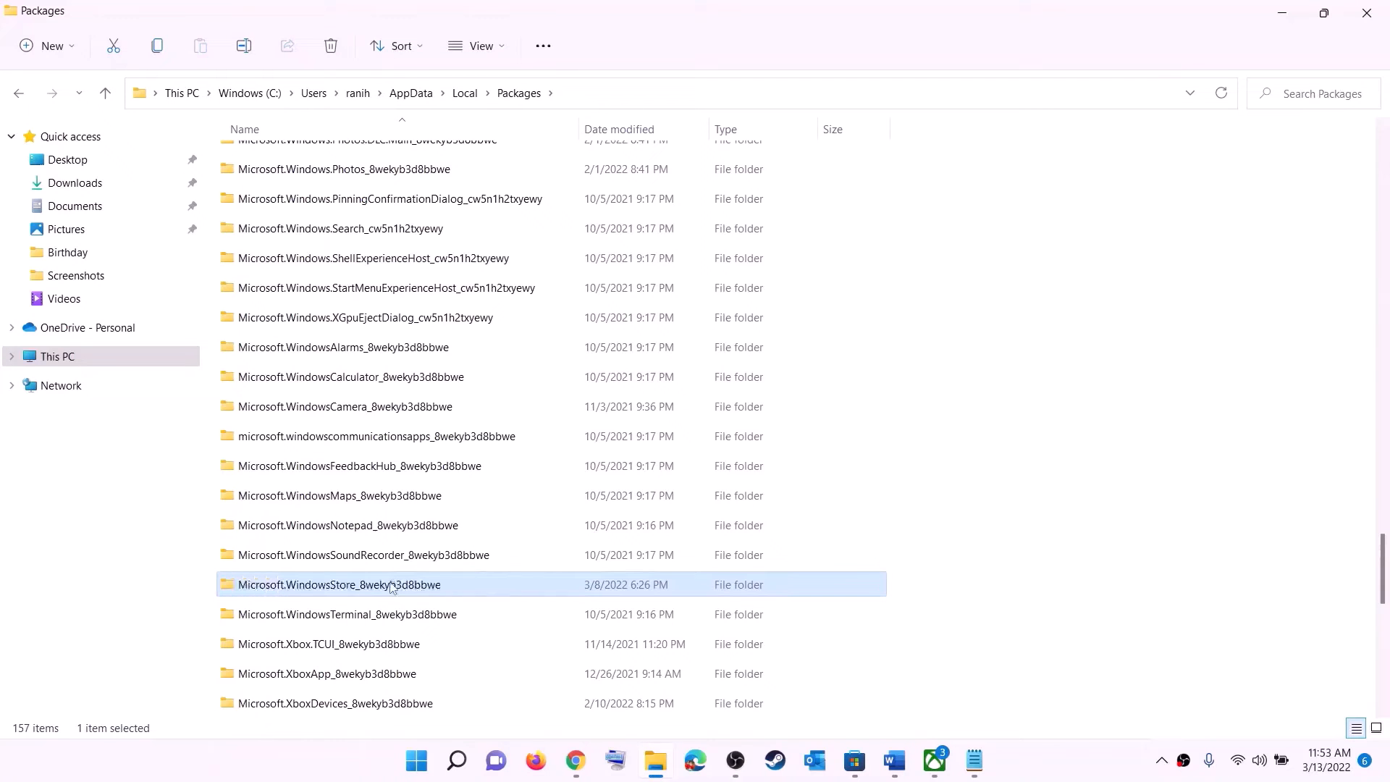
{"action": "left_click", "coordinate": [391, 587]}
{"action": "double_click", "coordinate": [490, 590]}
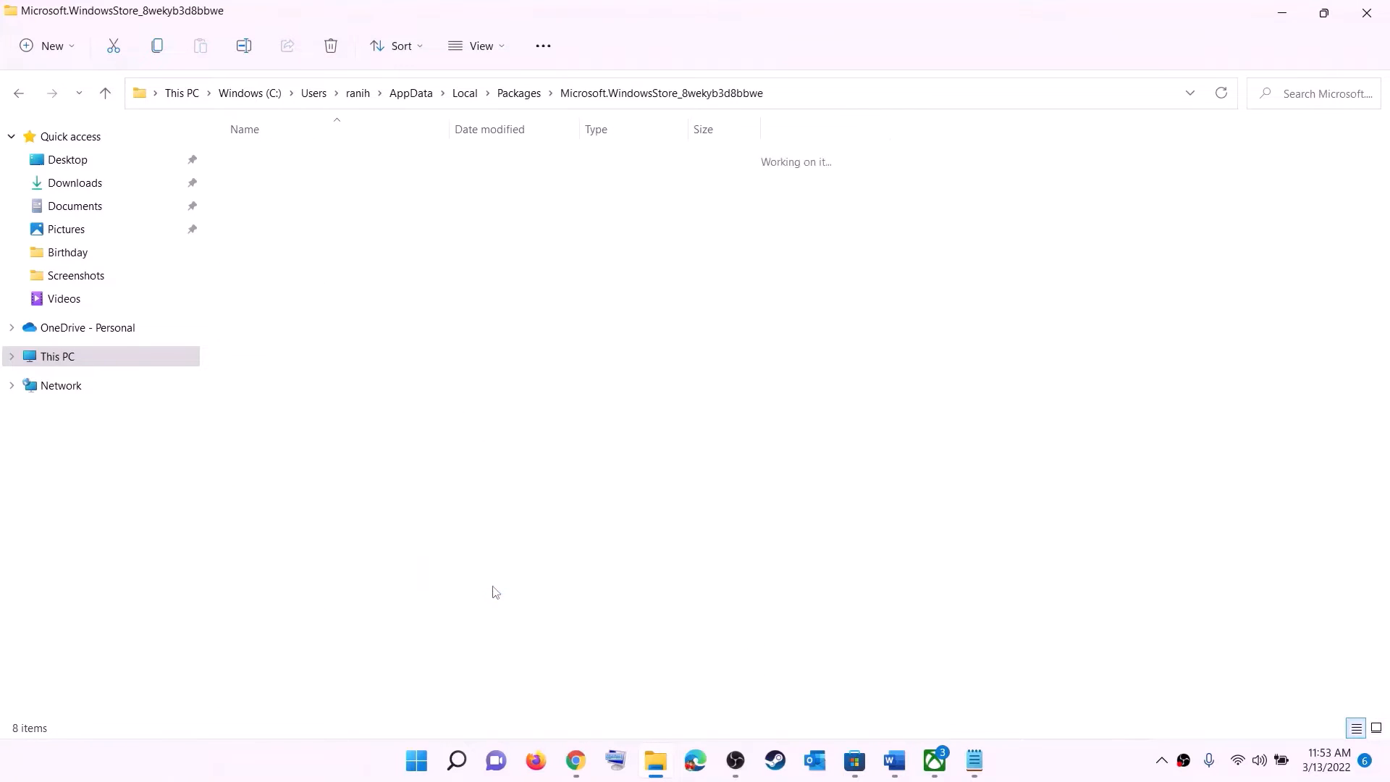
Delete the LocalCache folder from the Microsoft.WindowsStore_8wekyb3d8bbwe folder
{"action": "left_click", "coordinate": [265, 226]}
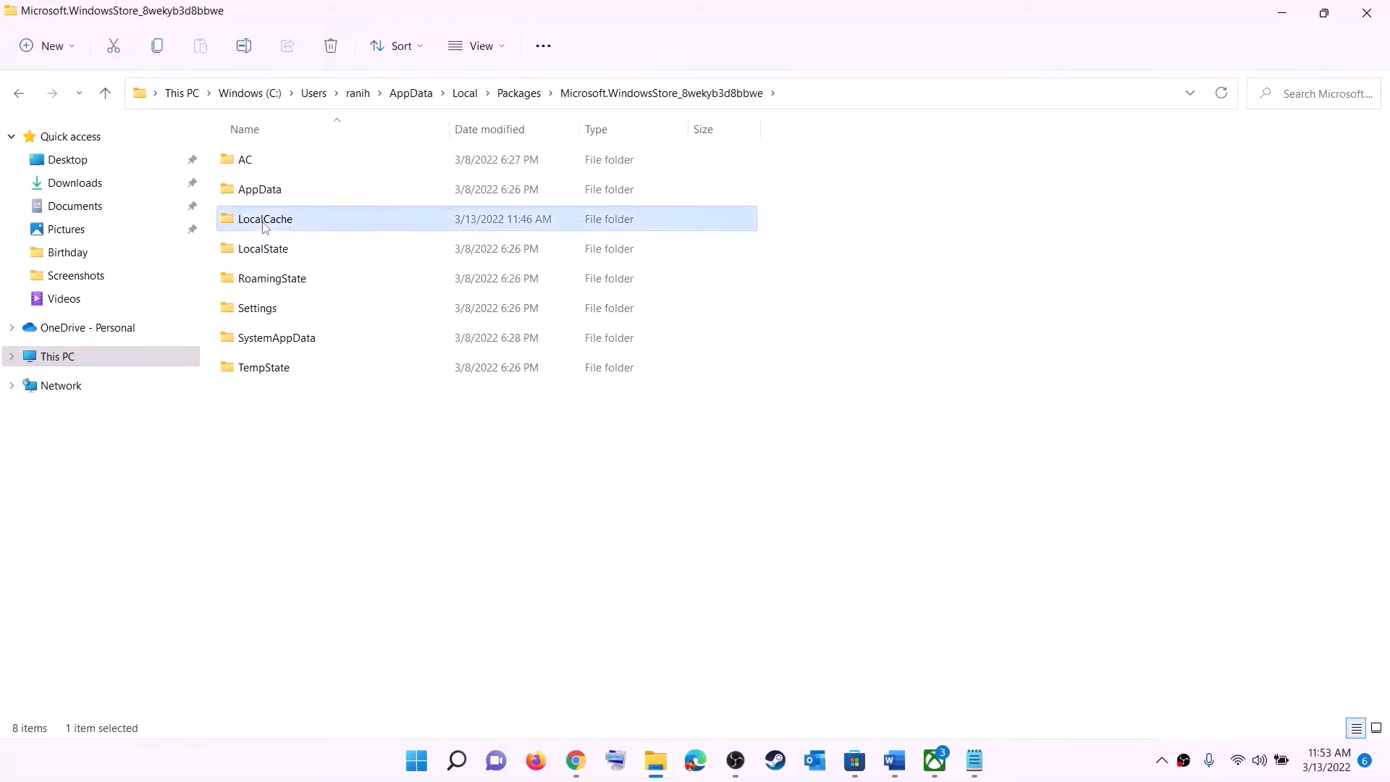
{"action": "right_click", "coordinate": [294, 225]}
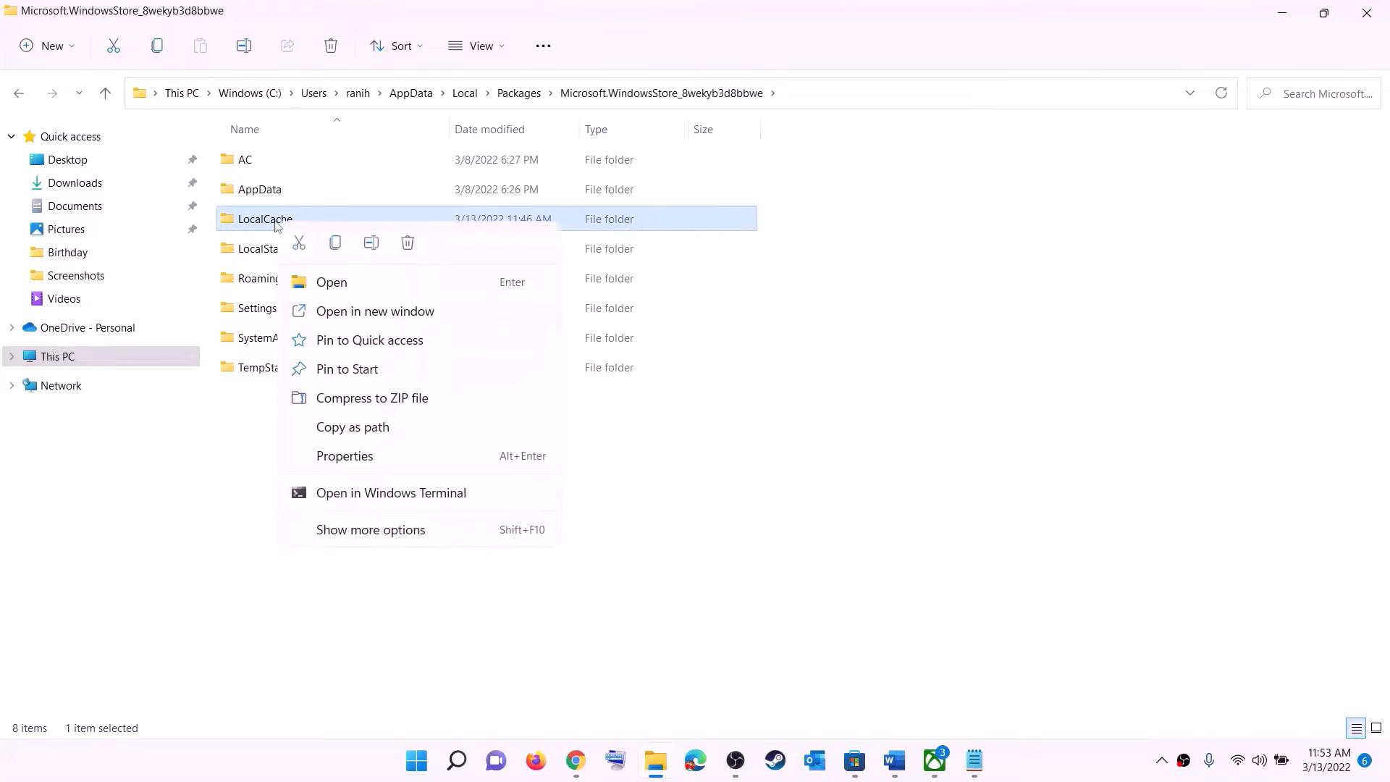
{"action": "left_click", "coordinate": [408, 244]}
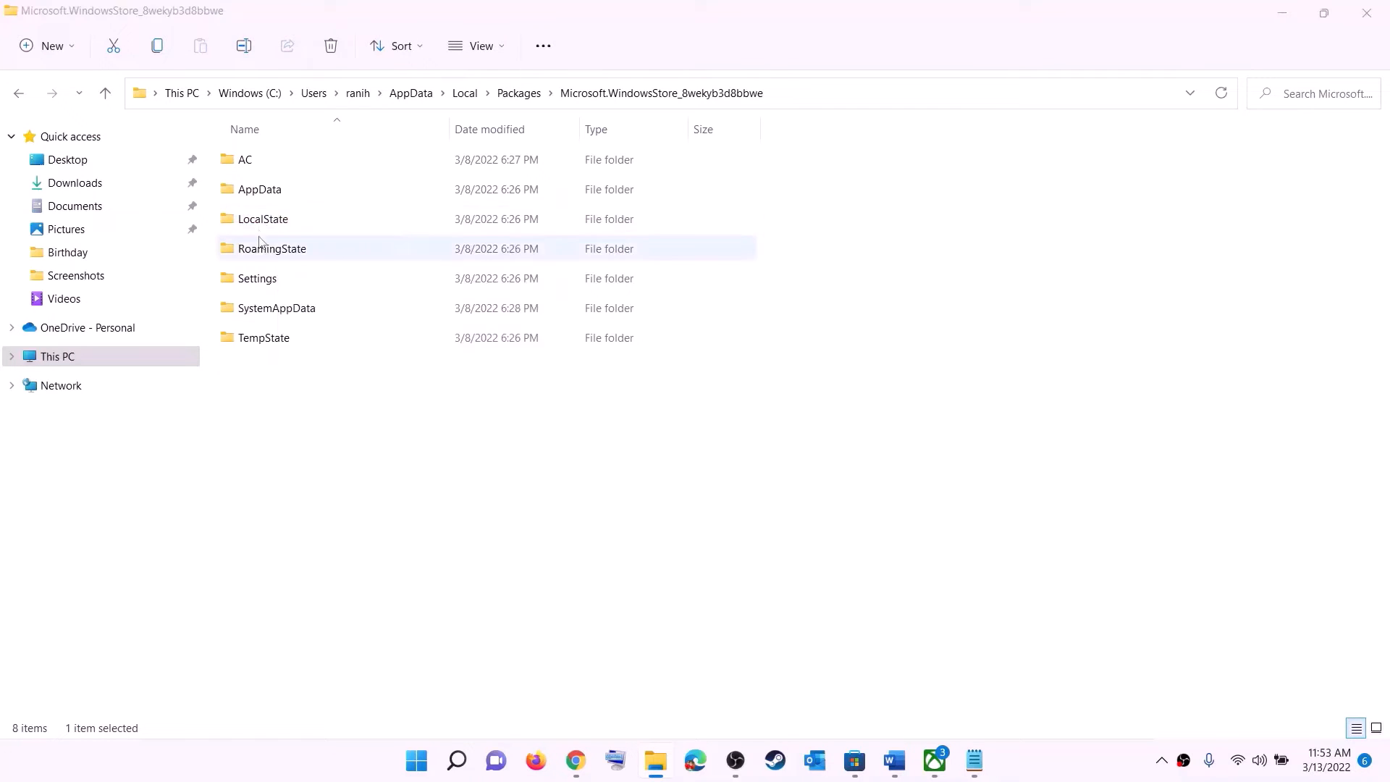
{"action": "left_click", "coordinate": [431, 762]}
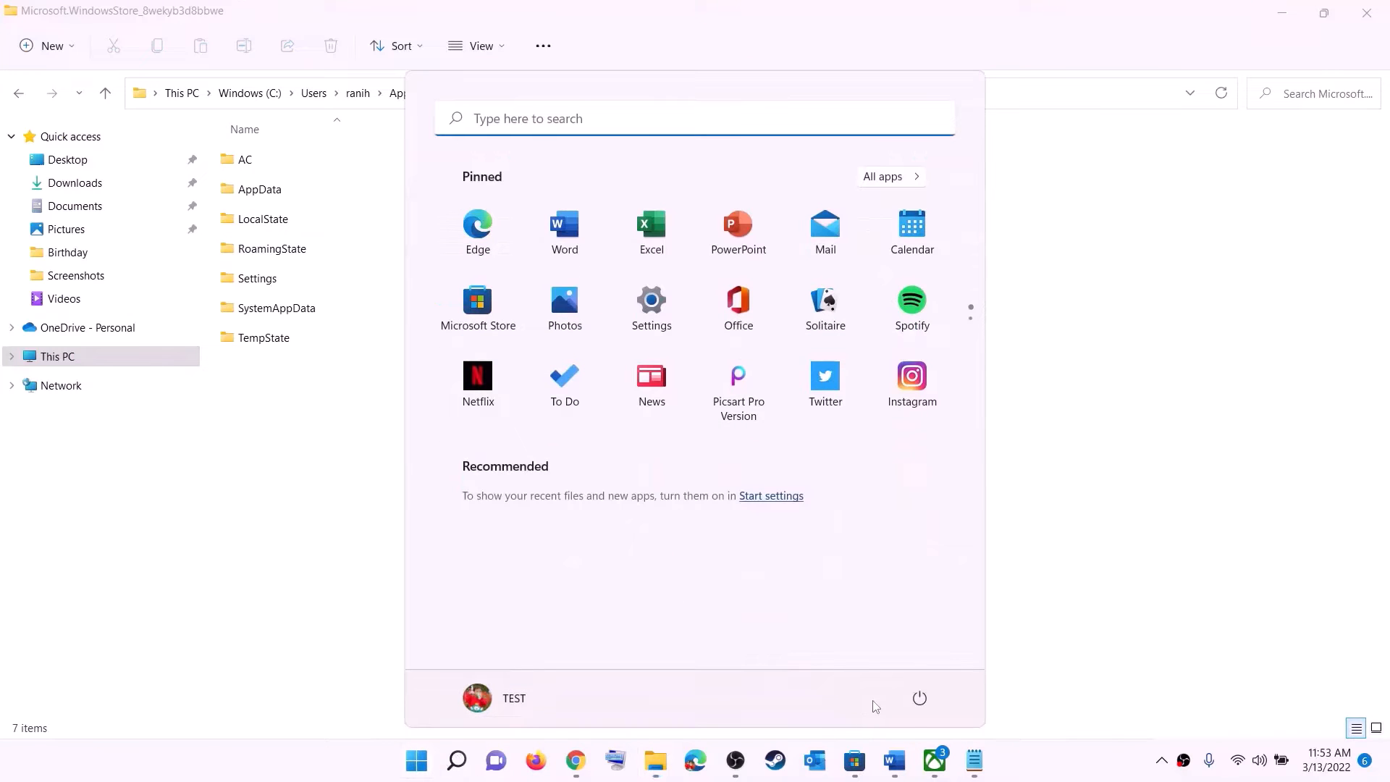
{"action": "left_click", "coordinate": [920, 699]}
{"action": "key", "text": "Escape"}
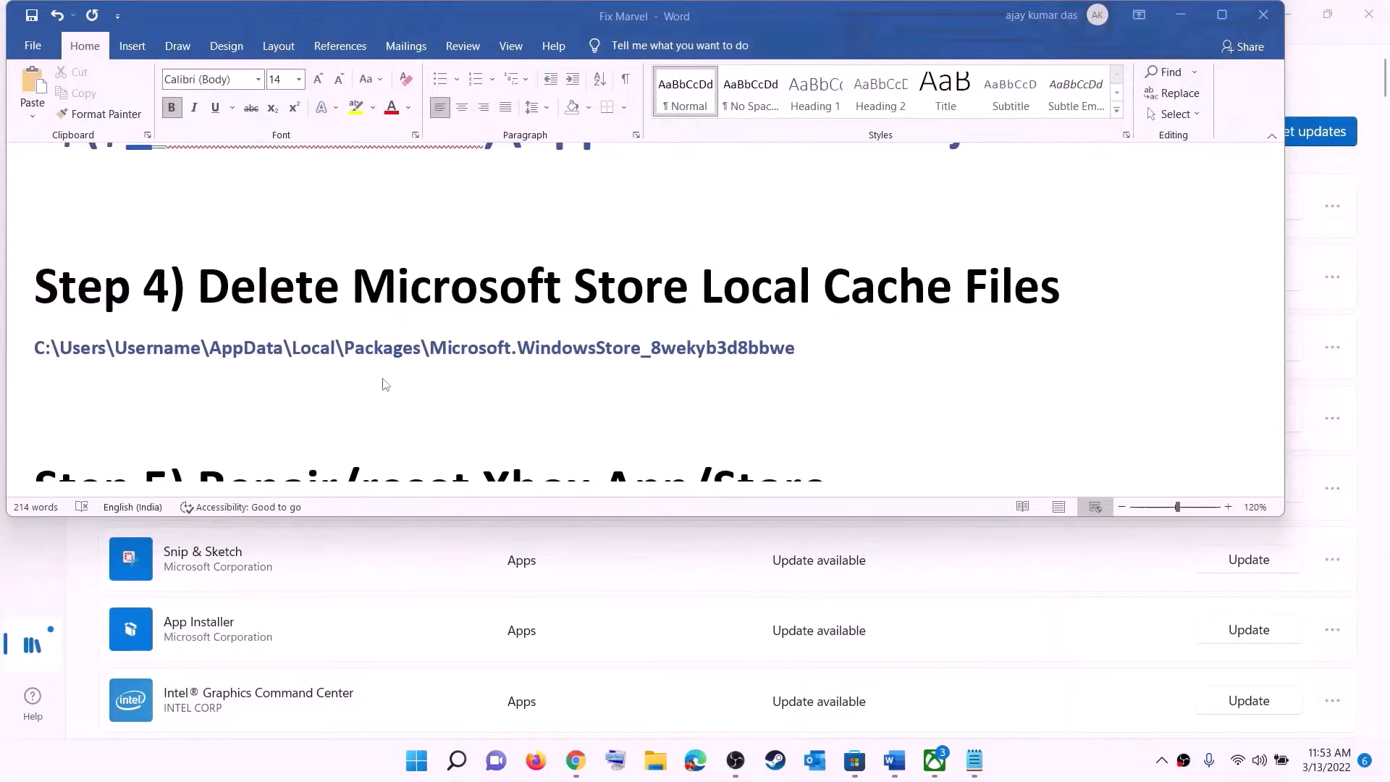
Read Step 5 about repairing and resetting in the Word document, and open the app settings of the Xbox app
{"action": "scroll", "coordinate": [422, 403], "scroll_direction": "down", "scroll_amount": 4}
{"action": "scroll", "coordinate": [422, 403], "scroll_direction": "up", "scroll_amount": 2}
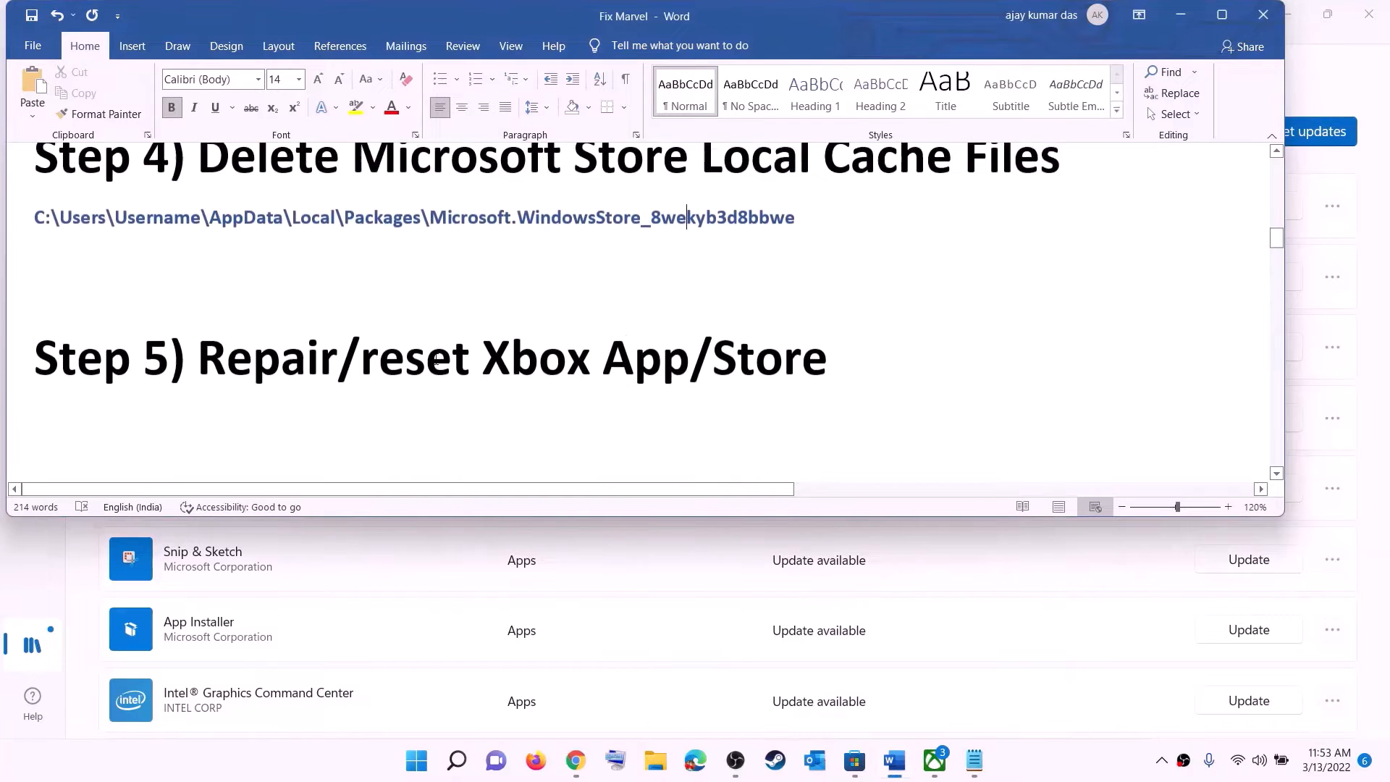
{"action": "left_click_drag", "start_coordinate": [334, 401], "coordinate": [854, 377]}
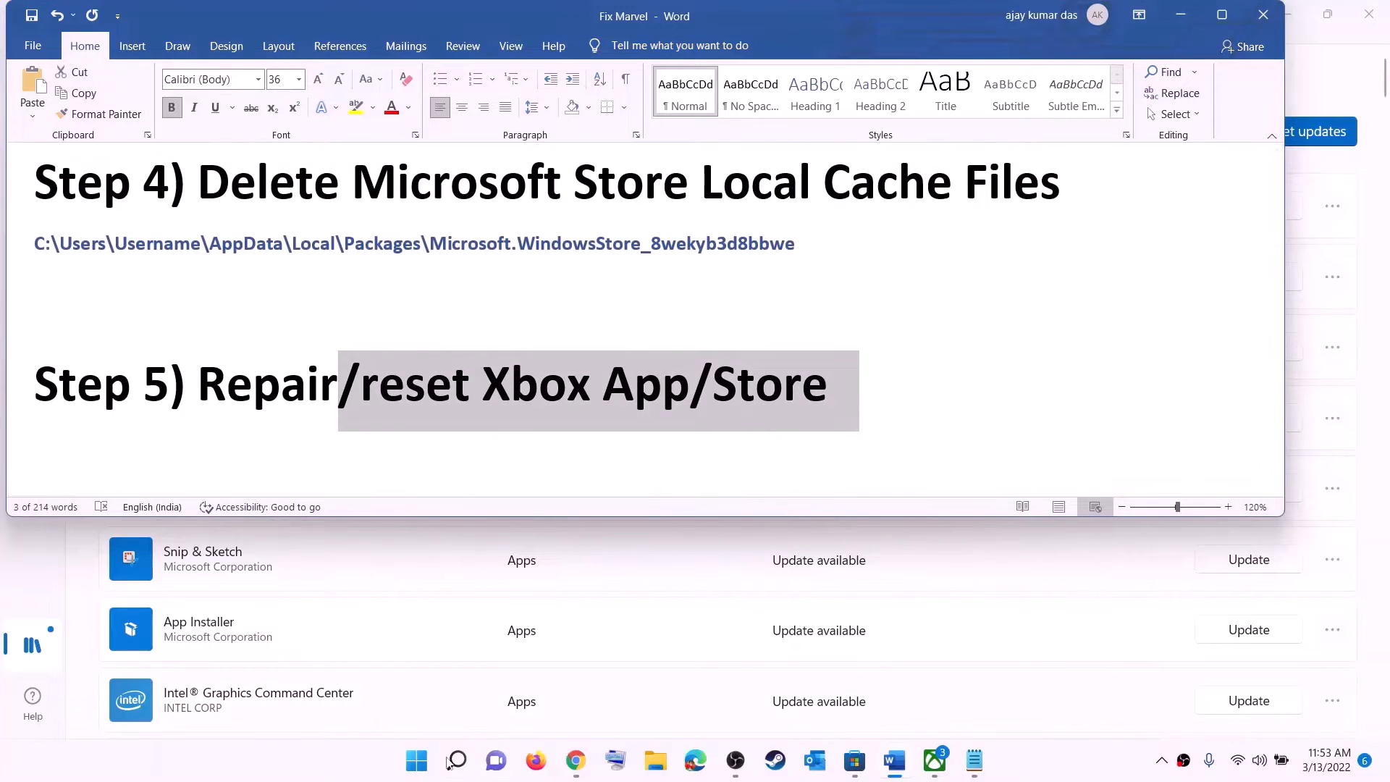
{"action": "left_click", "coordinate": [417, 761]}
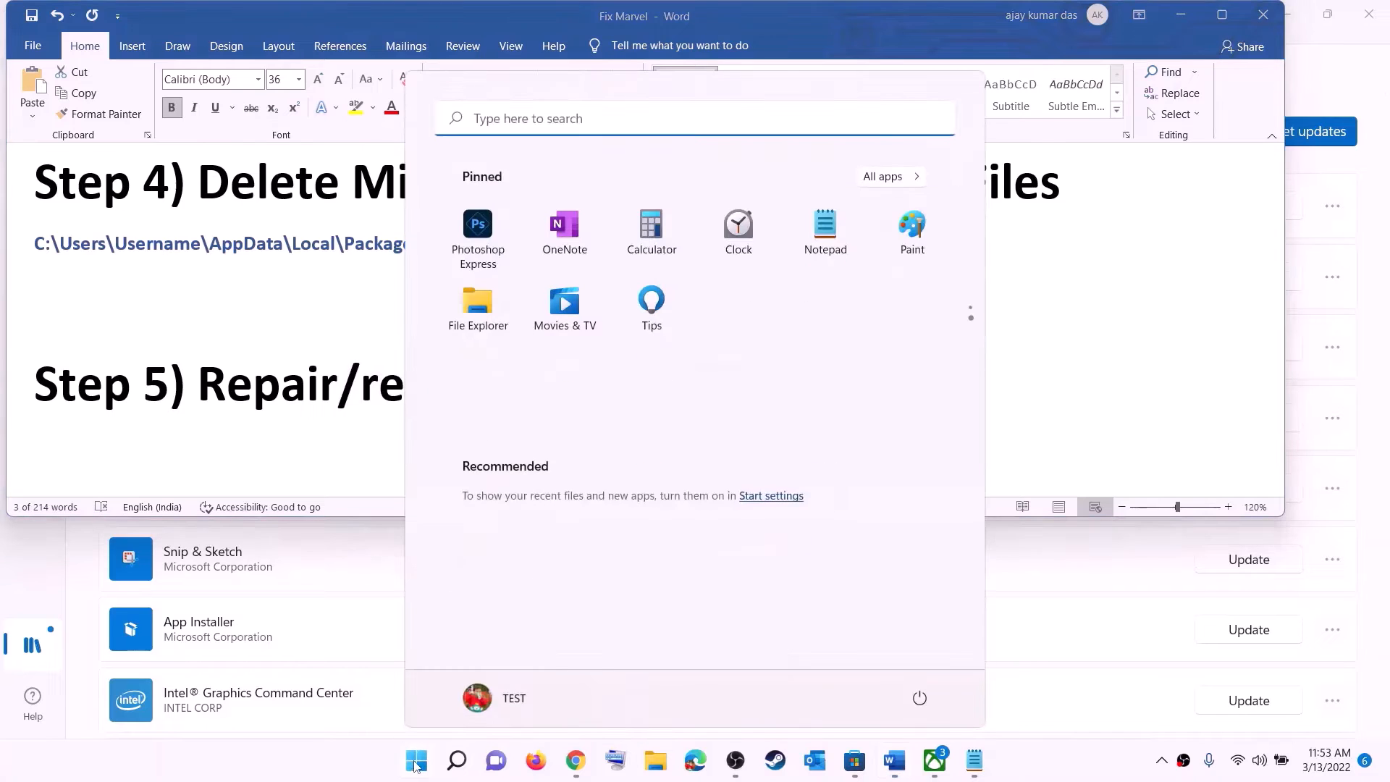
{"action": "type", "text": "xbox"}
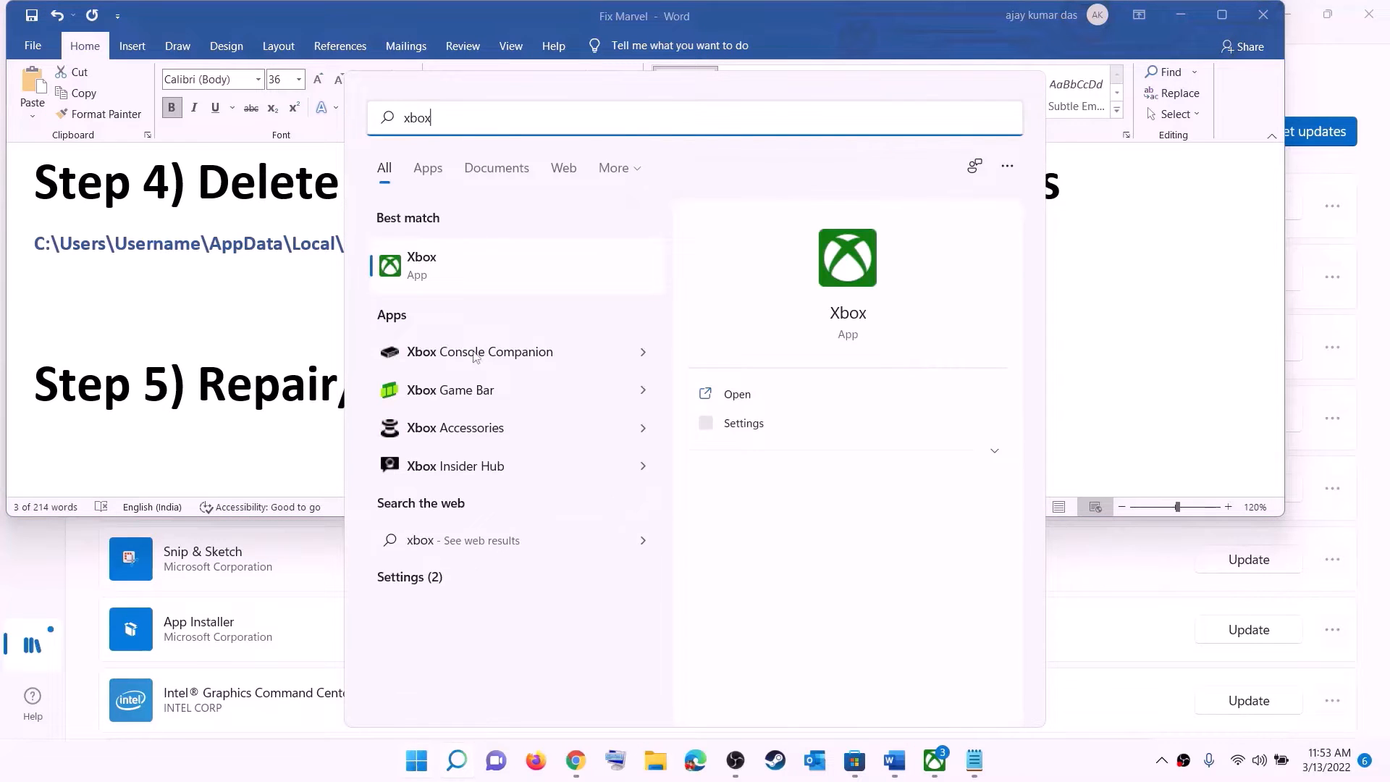
{"action": "right_click", "coordinate": [433, 267]}
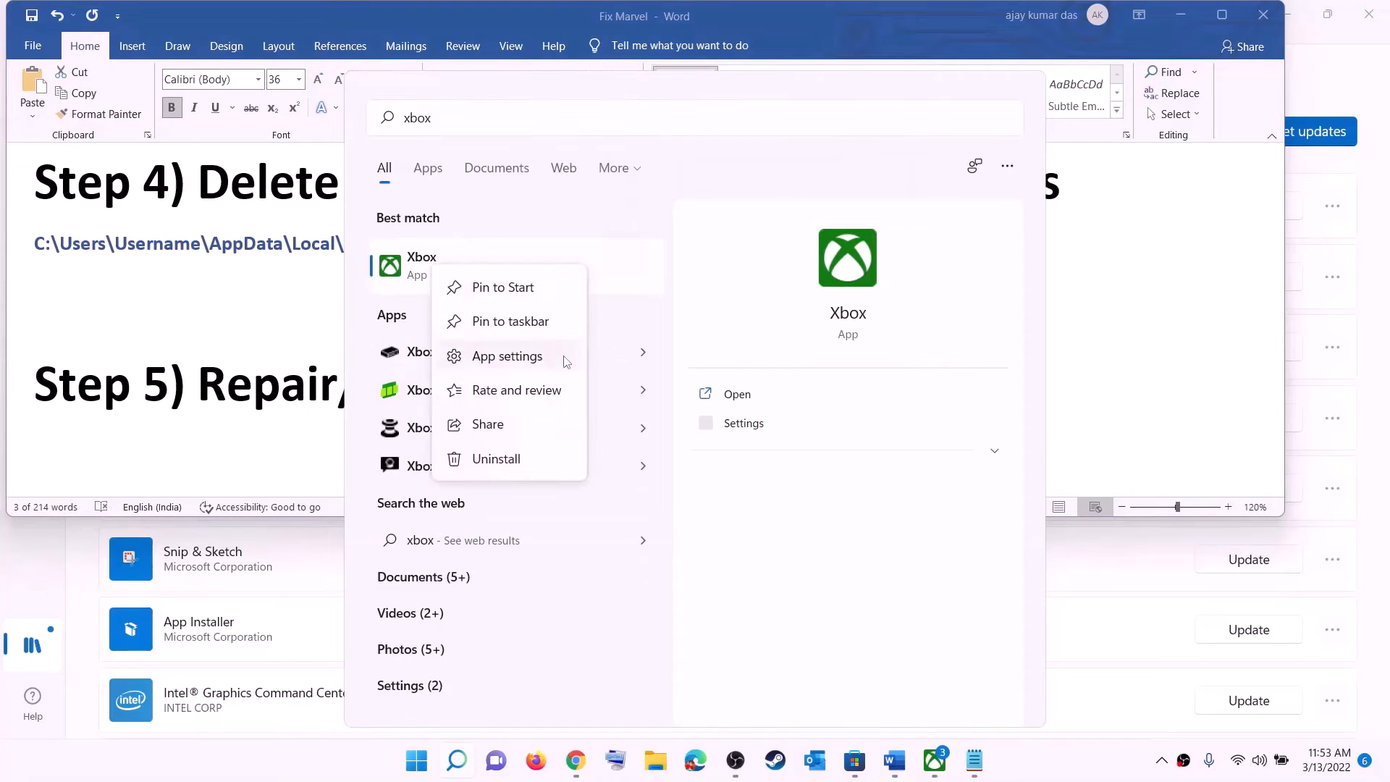
{"action": "left_click", "coordinate": [515, 360]}
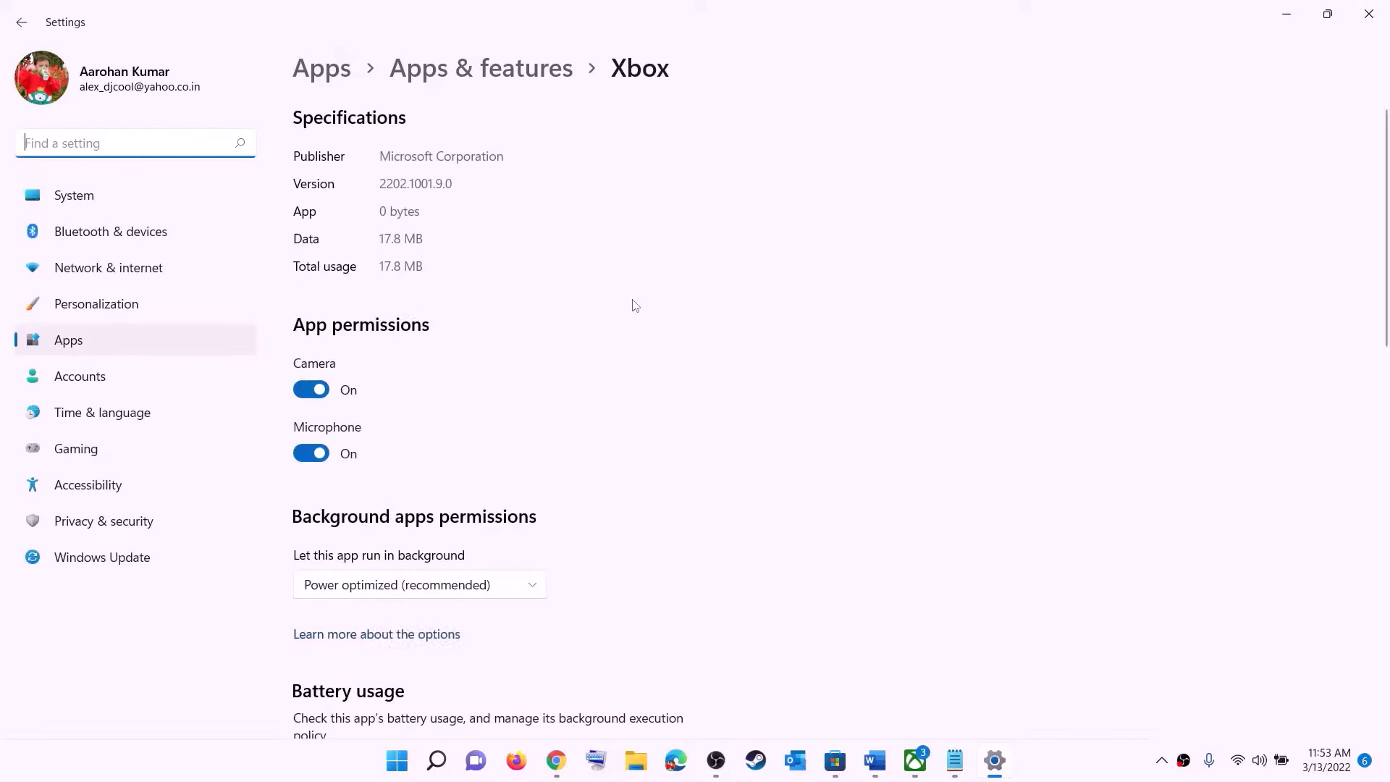
Repair the Xbox app and reset it, confirming the deletion of its app data
{"action": "scroll", "coordinate": [533, 481], "scroll_direction": "down", "scroll_amount": 10}
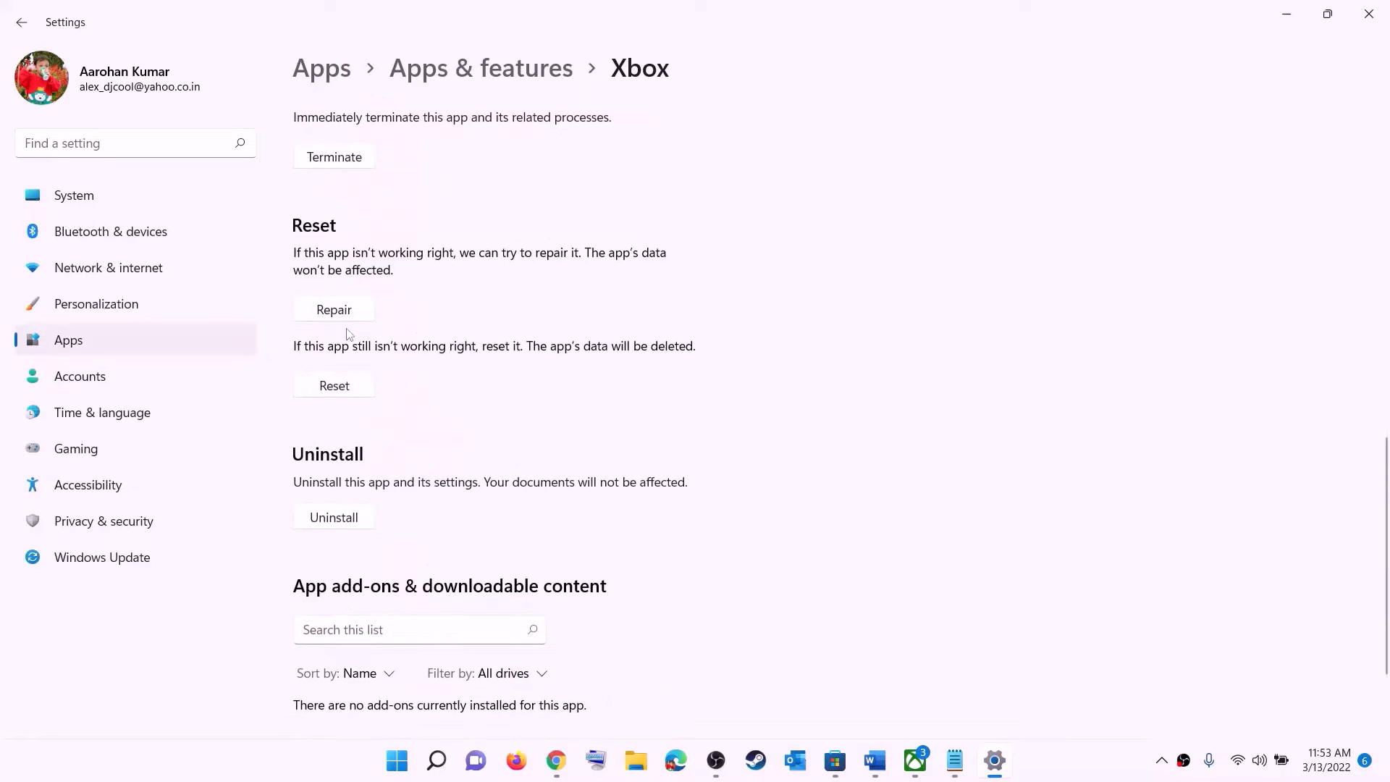
{"action": "left_click", "coordinate": [341, 313]}
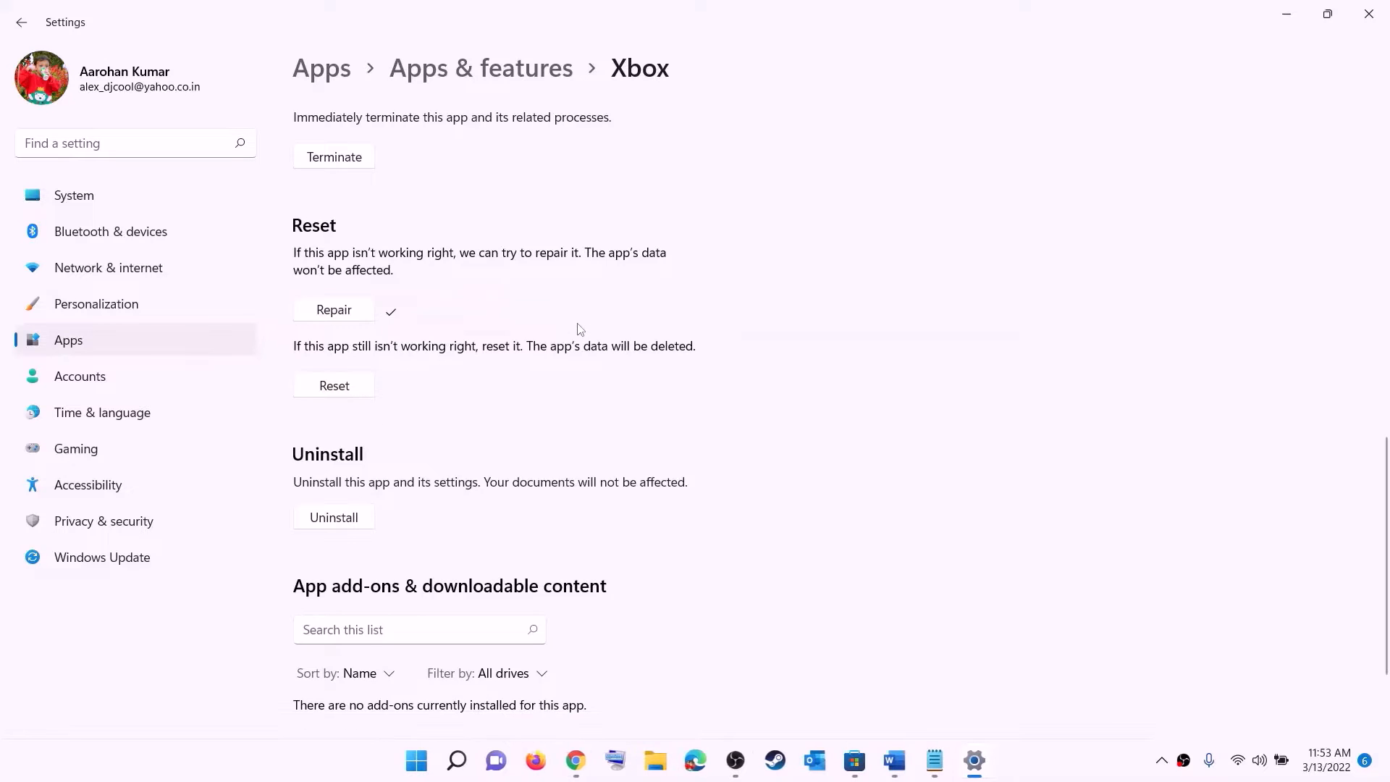
{"action": "left_click", "coordinate": [331, 388]}
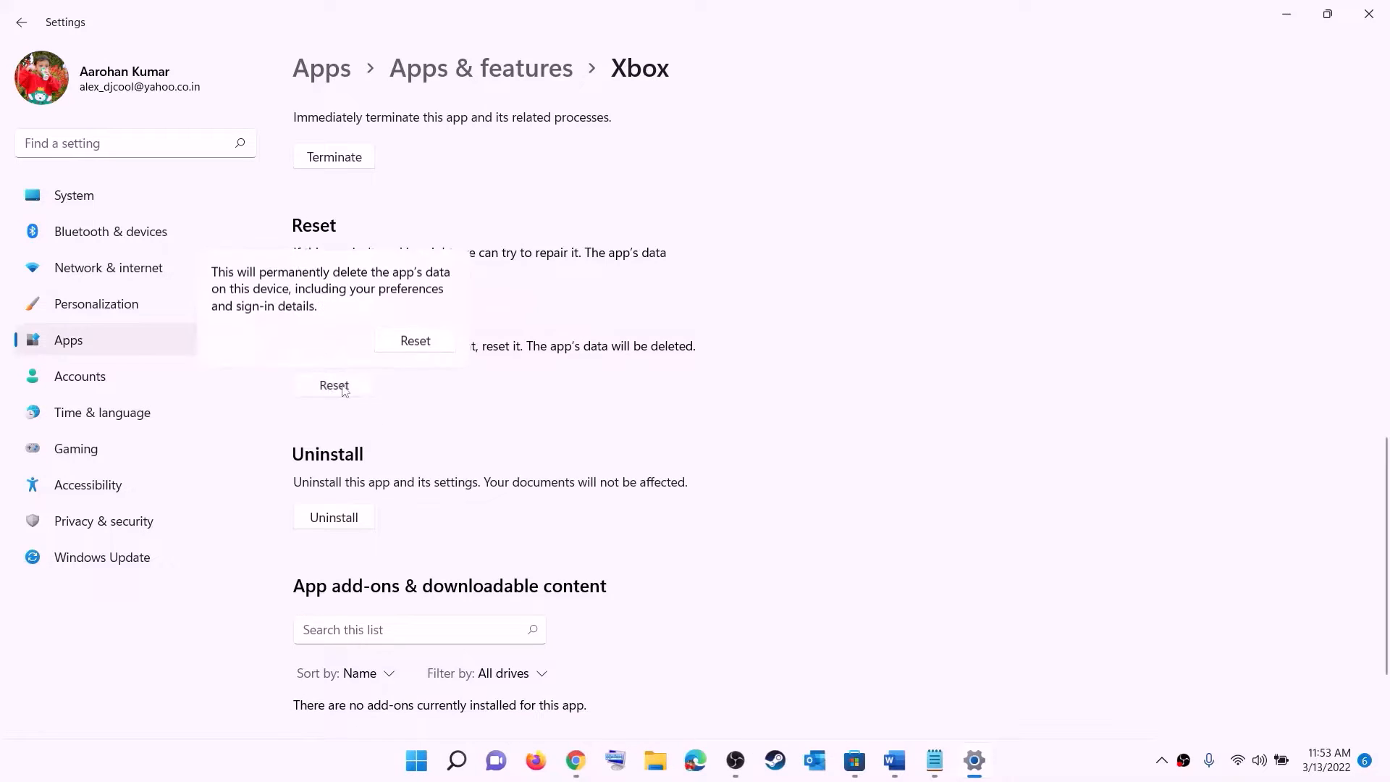
{"action": "left_click", "coordinate": [415, 341]}
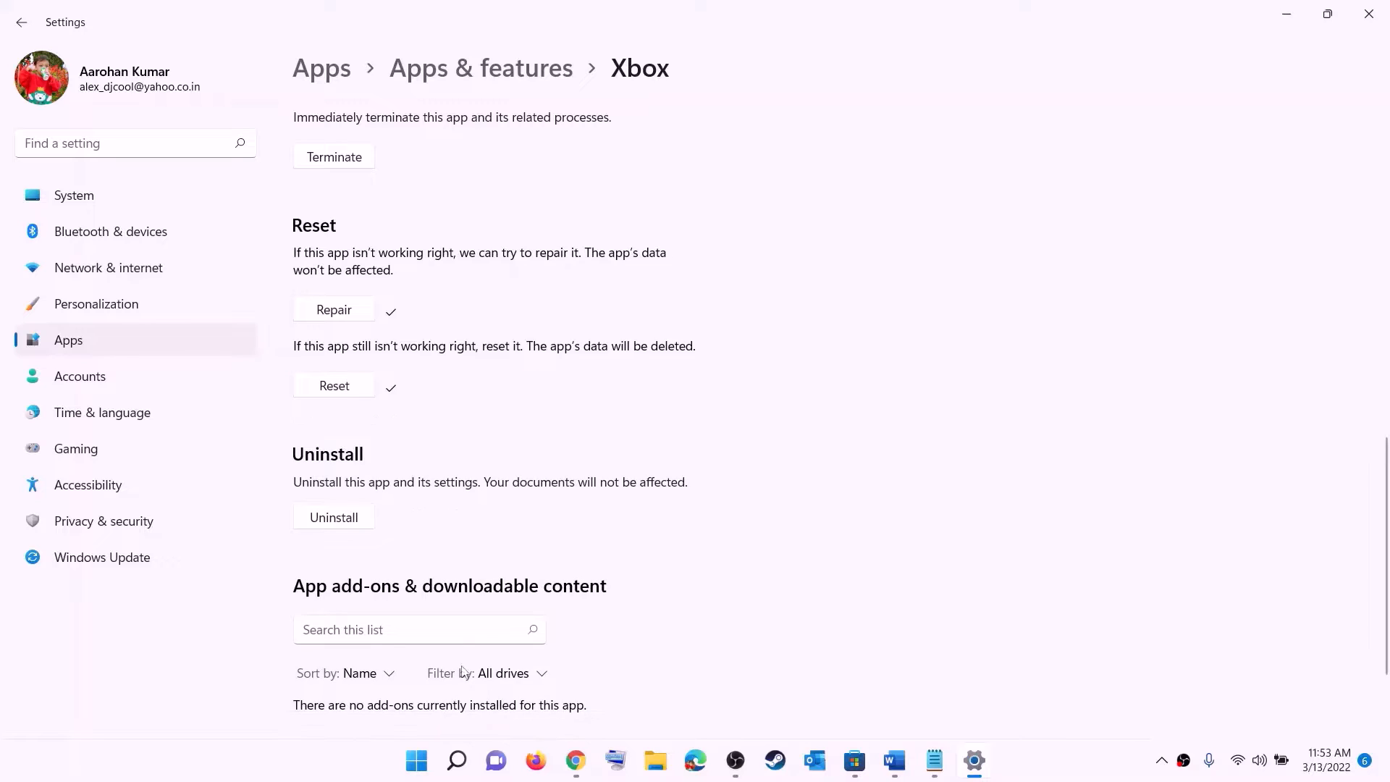
Search Windows for "store" and open the app settings of Microsoft Store
{"action": "left_click", "coordinate": [413, 769]}
{"action": "type", "text": "sto"}
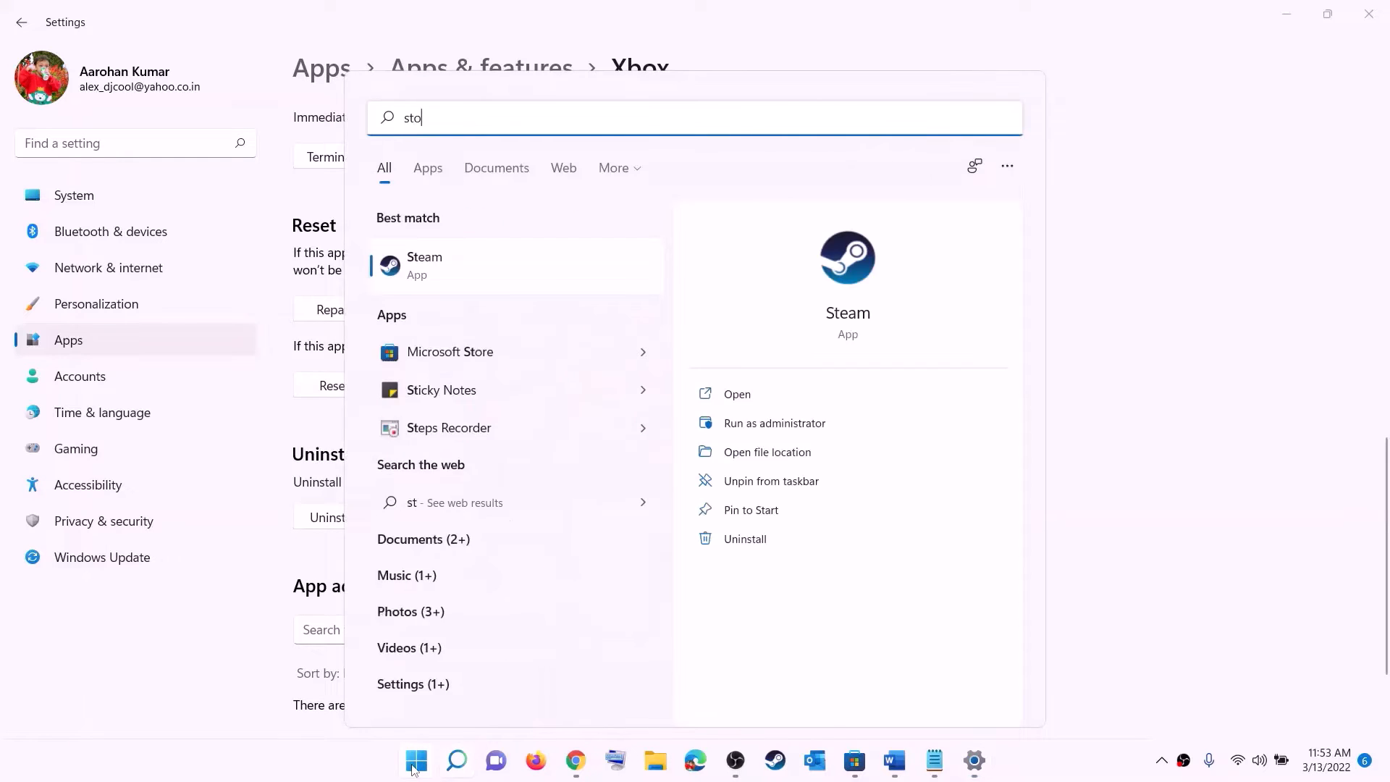
{"action": "type", "text": "re"}
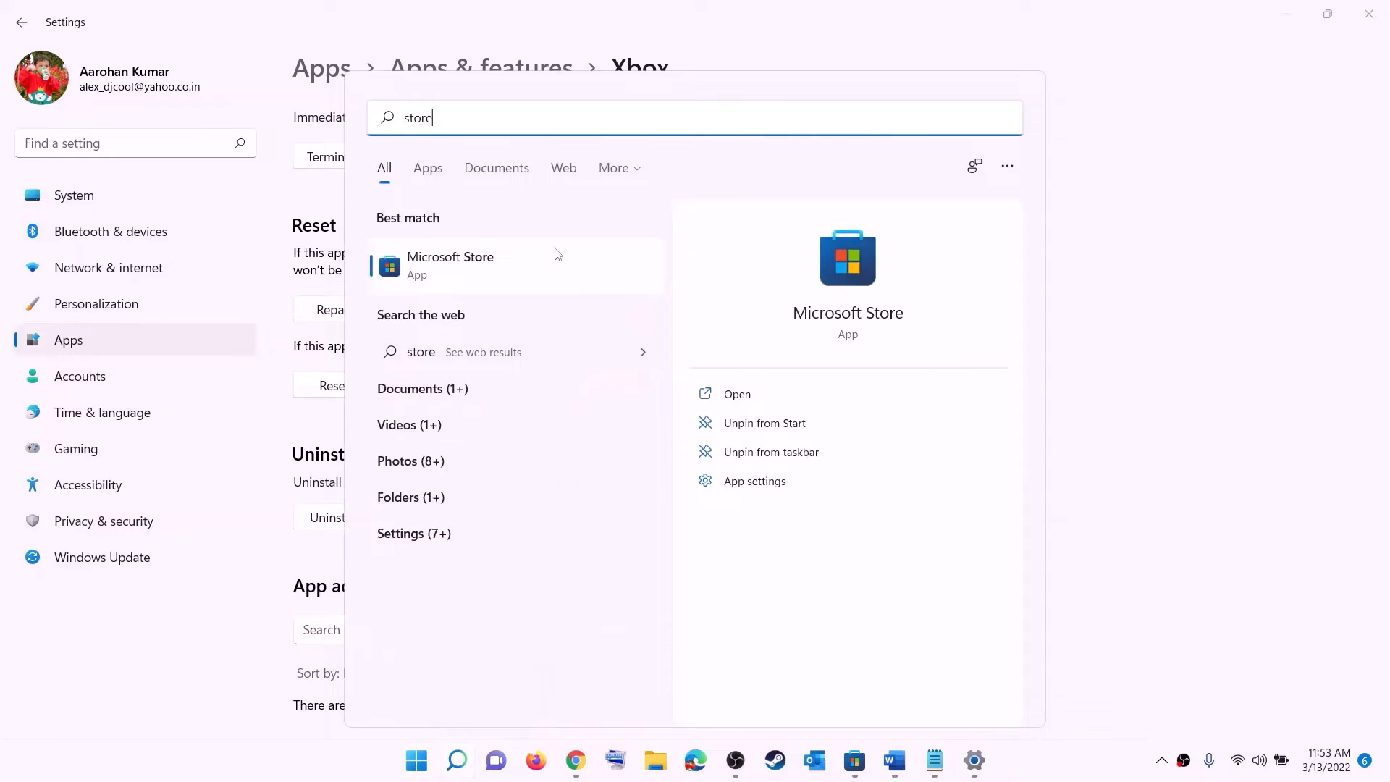
{"action": "right_click", "coordinate": [487, 277]}
{"action": "left_click", "coordinate": [525, 368]}
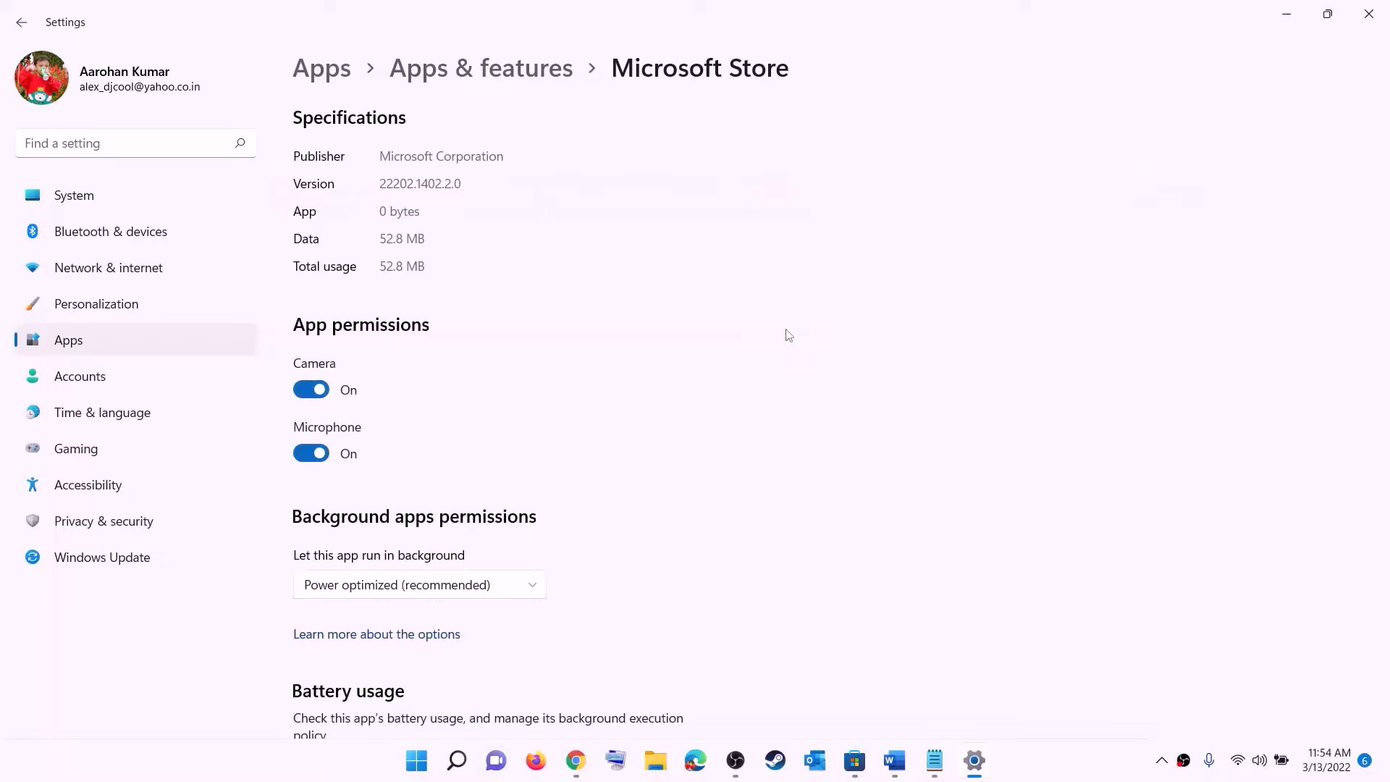
Repair Microsoft Store and reset it, confirming the deletion of its app data
{"action": "scroll", "coordinate": [434, 498], "scroll_direction": "down", "scroll_amount": 10}
{"action": "left_click", "coordinate": [341, 523]}
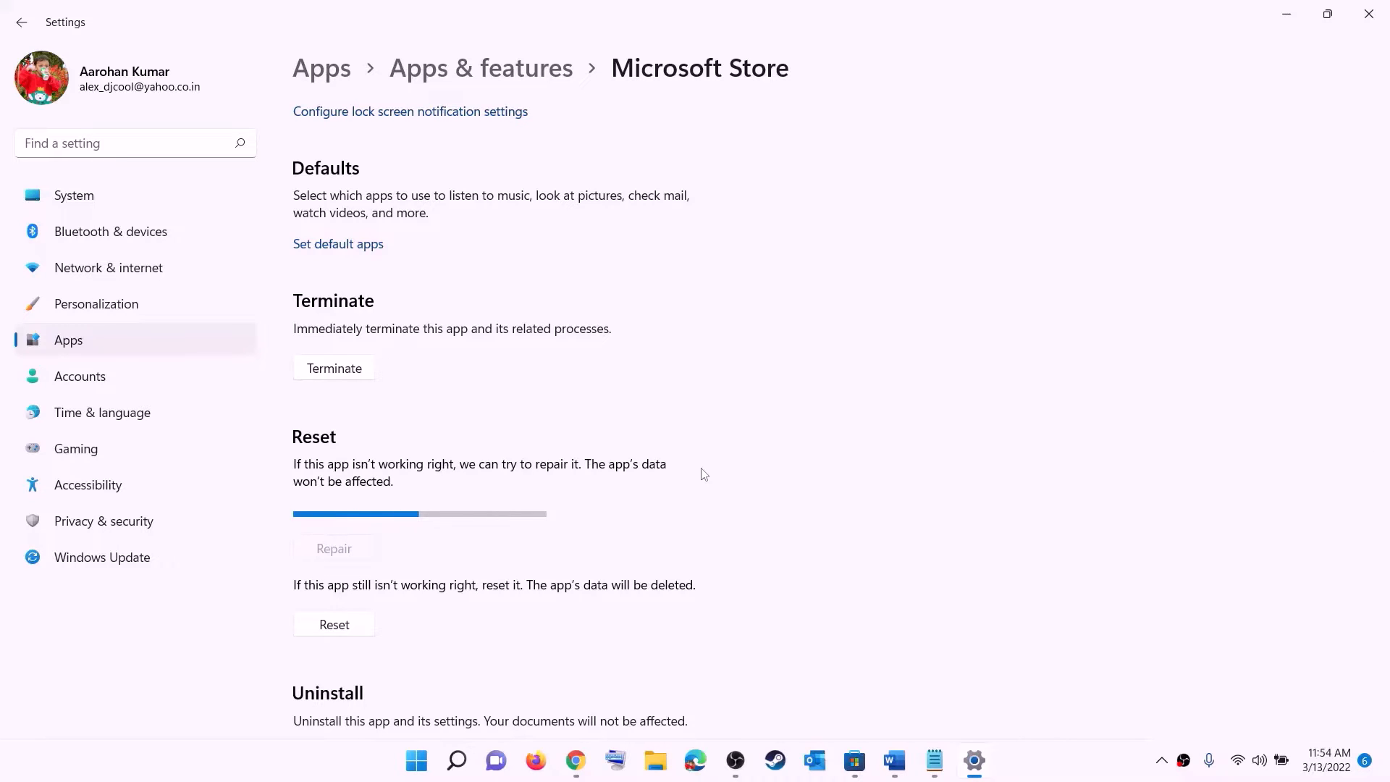
{"action": "left_click", "coordinate": [343, 627]}
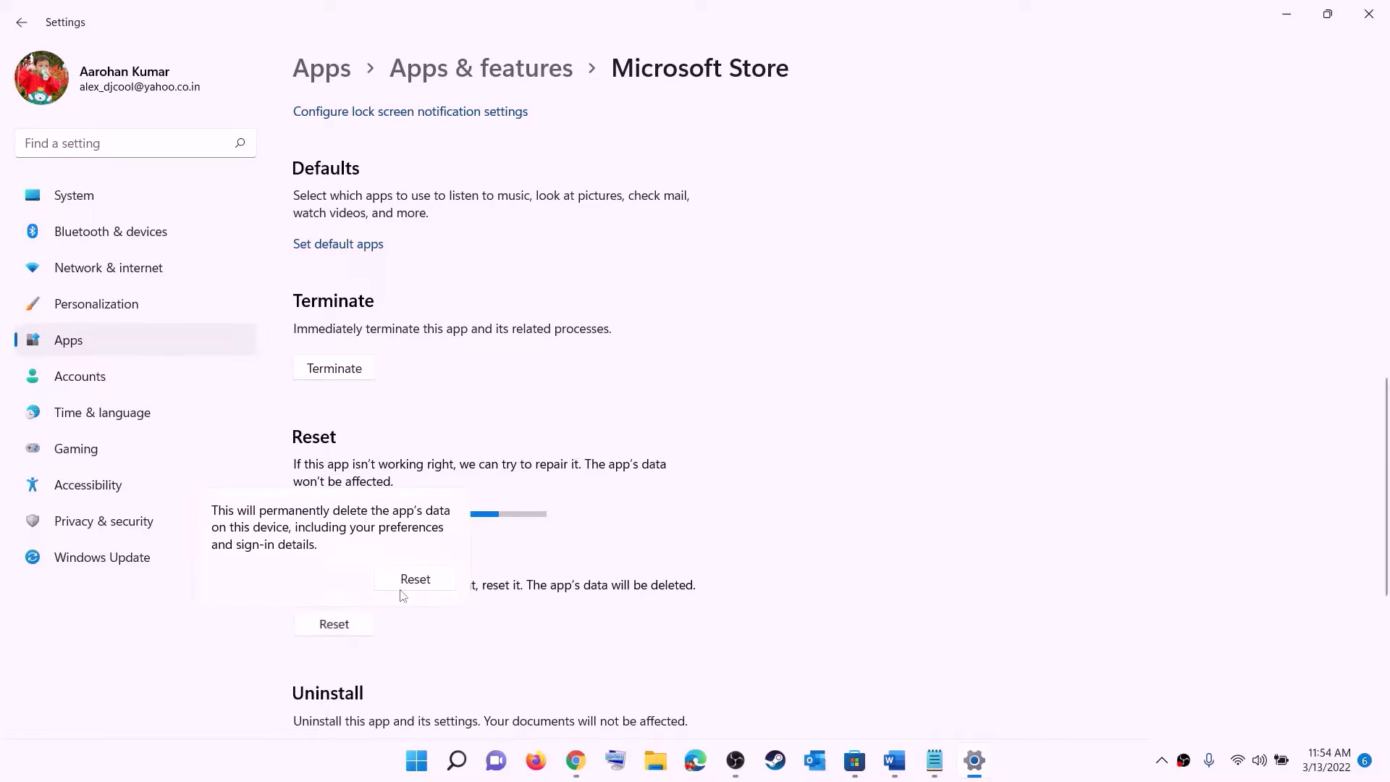
{"action": "left_click", "coordinate": [411, 581]}
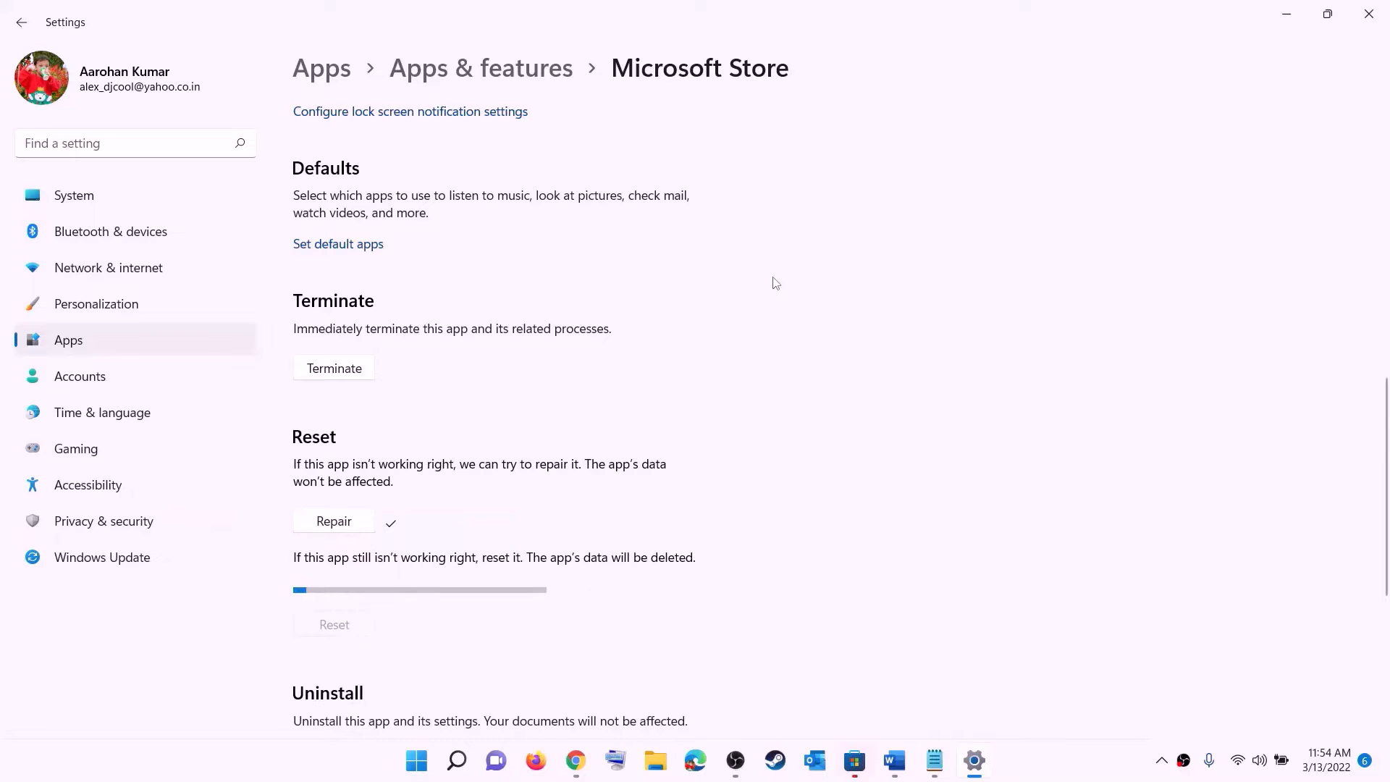
Switch to the Word document and highlight "from store library" in the Step 6 heading
{"action": "left_click", "coordinate": [896, 766]}
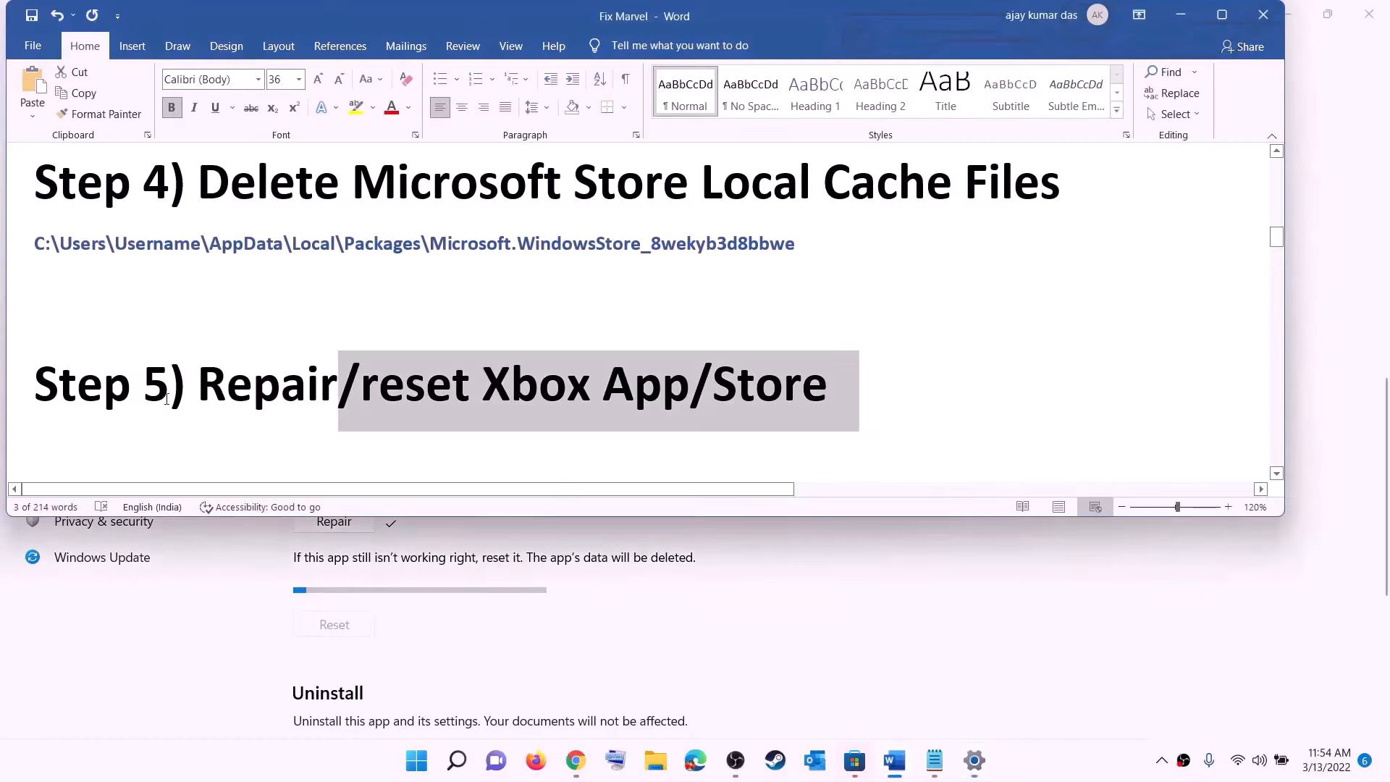
{"action": "scroll", "coordinate": [242, 382], "scroll_direction": "down", "scroll_amount": 3}
{"action": "left_click_drag", "start_coordinate": [241, 381], "coordinate": [1106, 376]}
{"action": "left_click", "coordinate": [728, 381]}
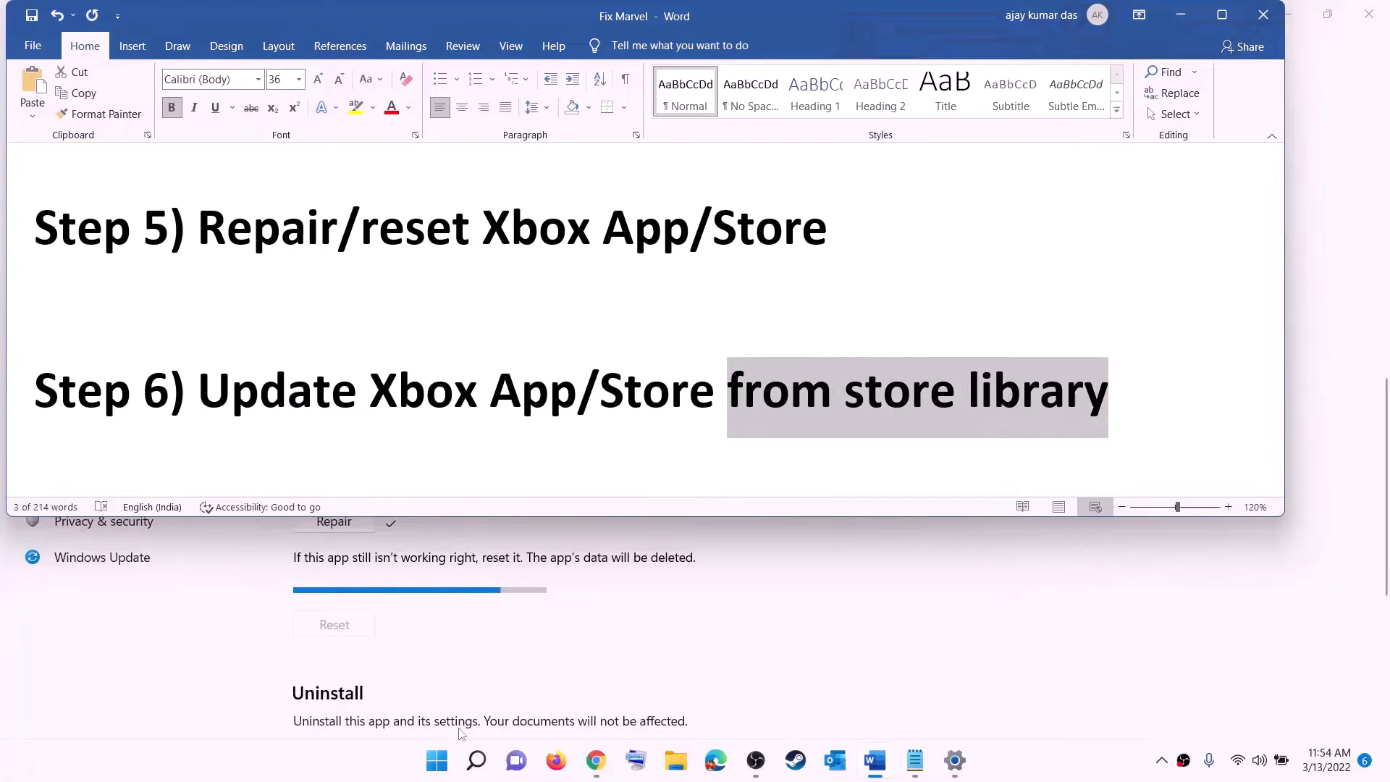
Open Microsoft Store in a maximized window and check for app updates in its Library
{"action": "left_click", "coordinate": [436, 761]}
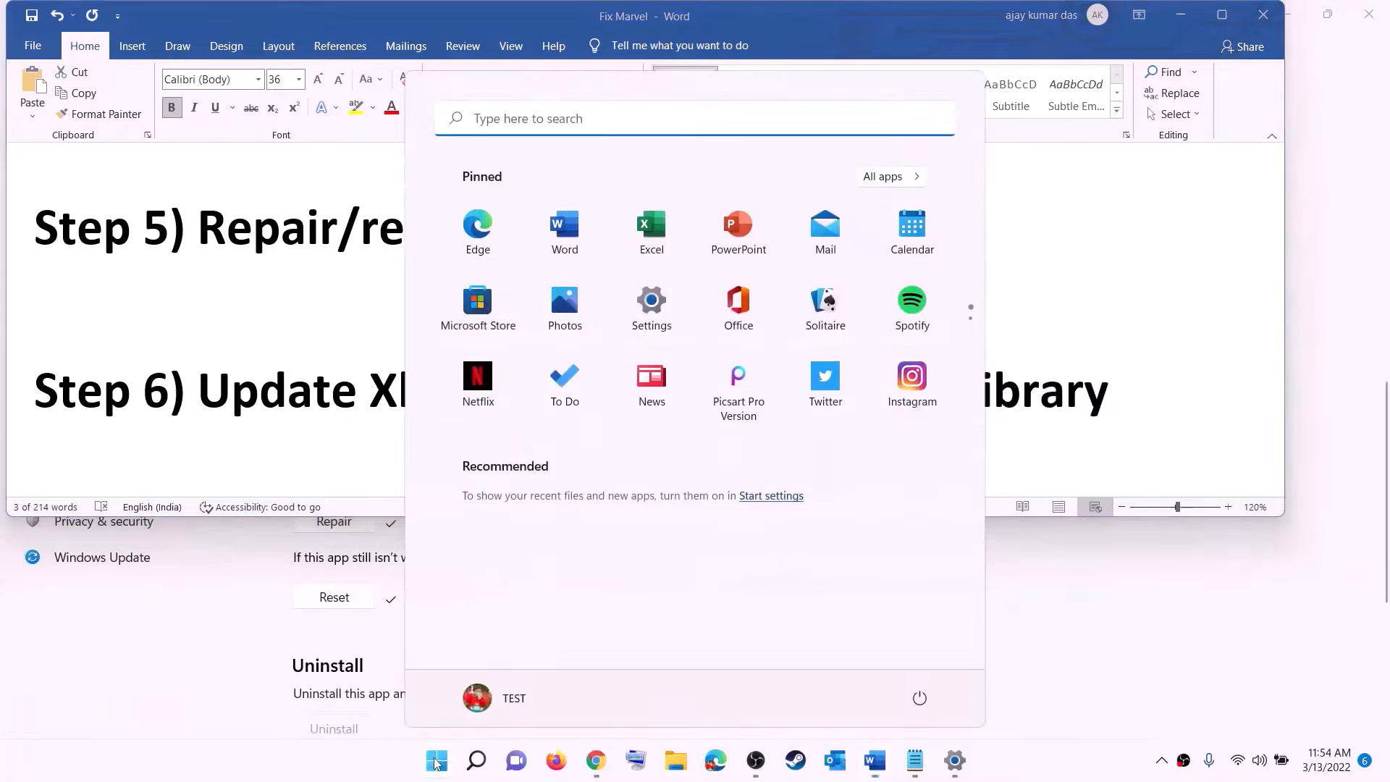
{"action": "type", "text": "store"}
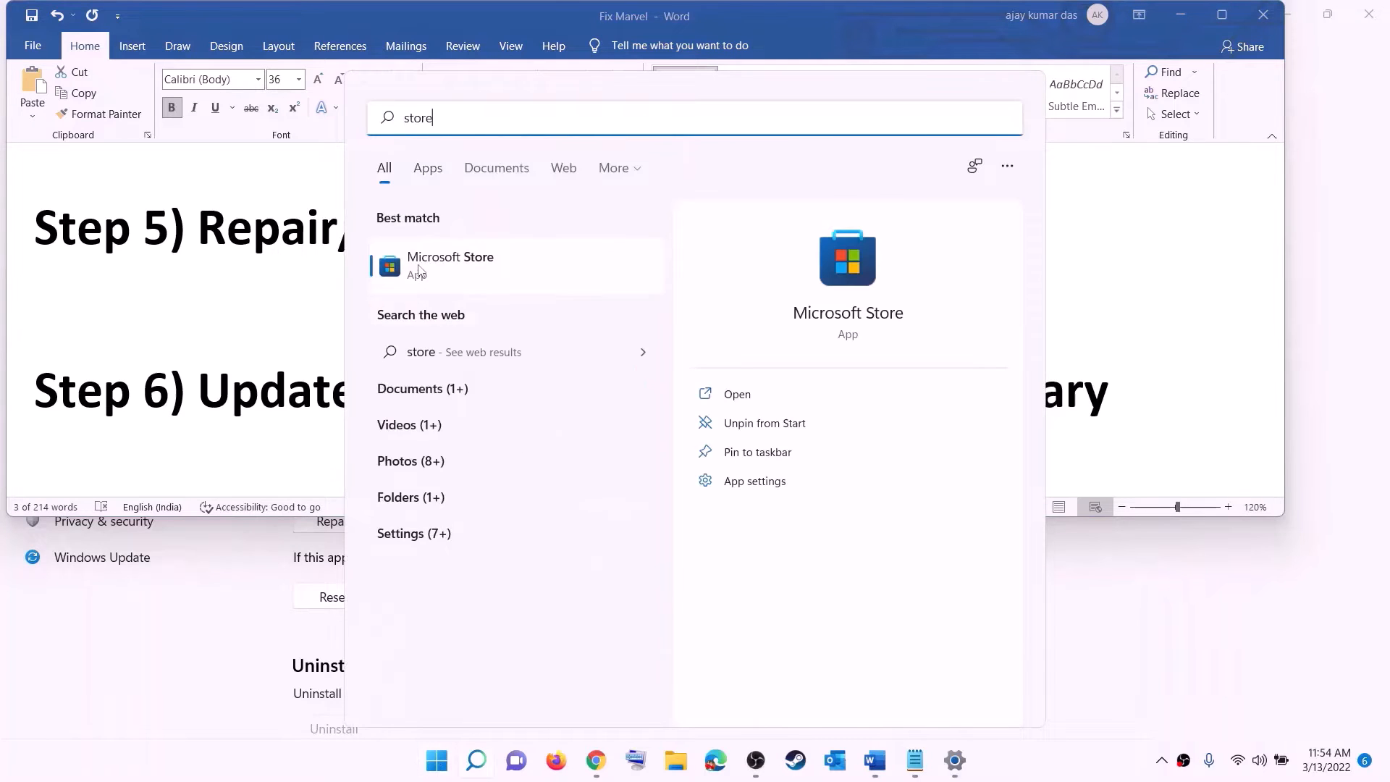
{"action": "key", "text": "Return"}
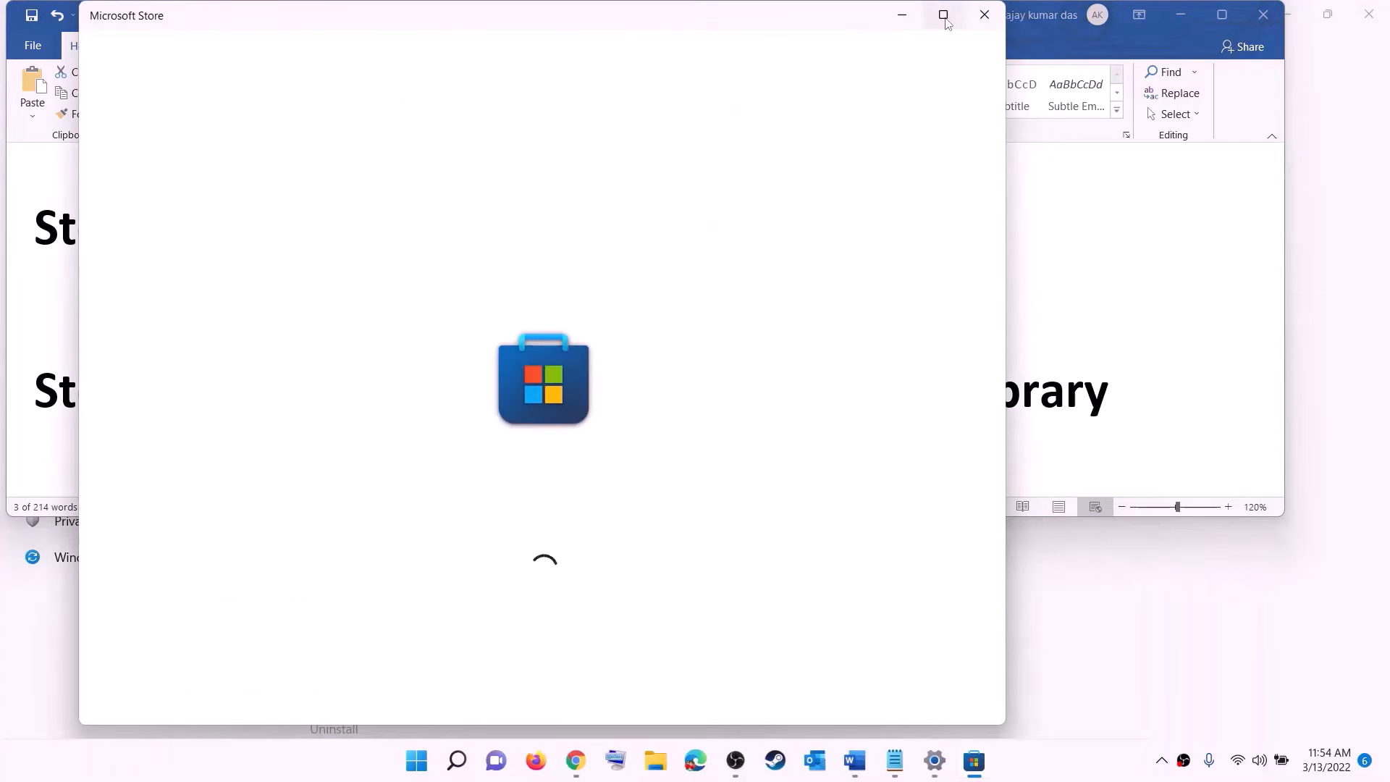
{"action": "left_click", "coordinate": [941, 14]}
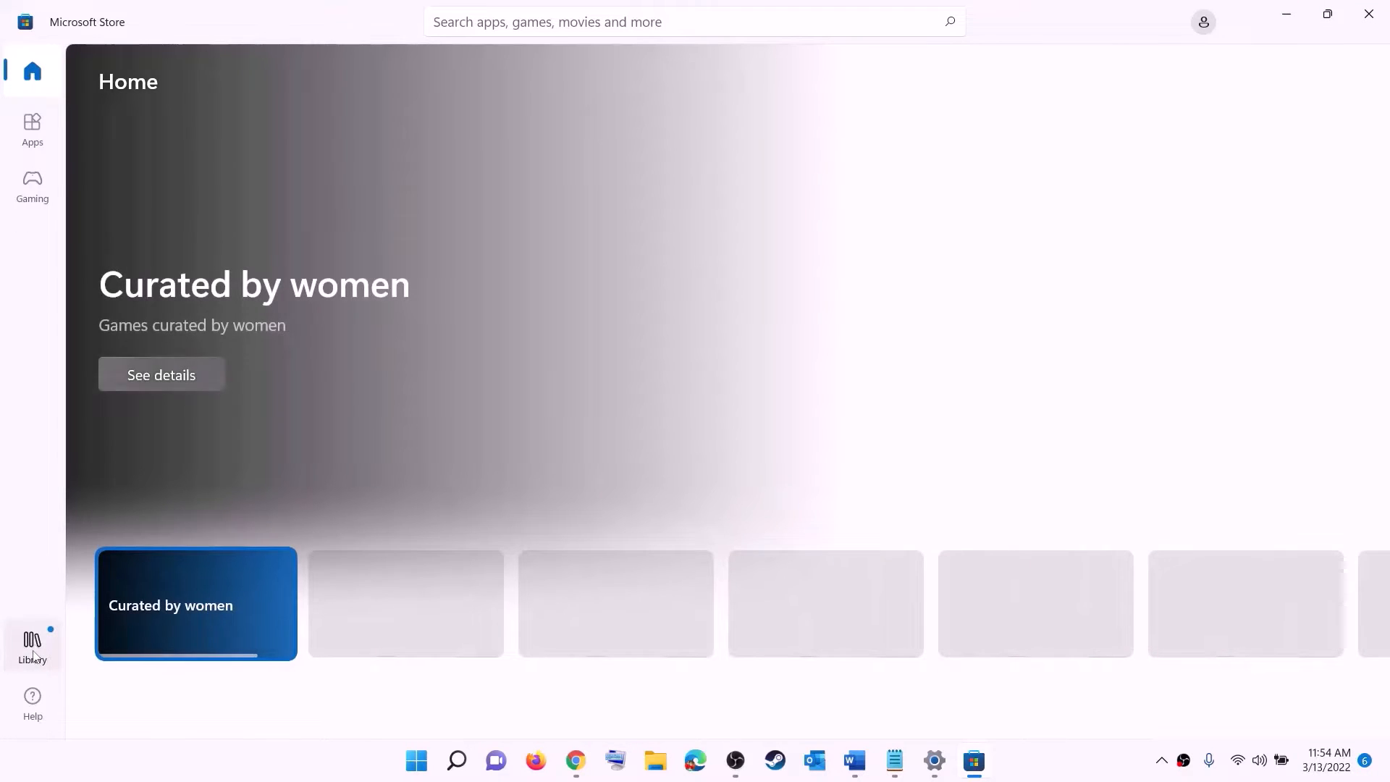
{"action": "left_click", "coordinate": [33, 648]}
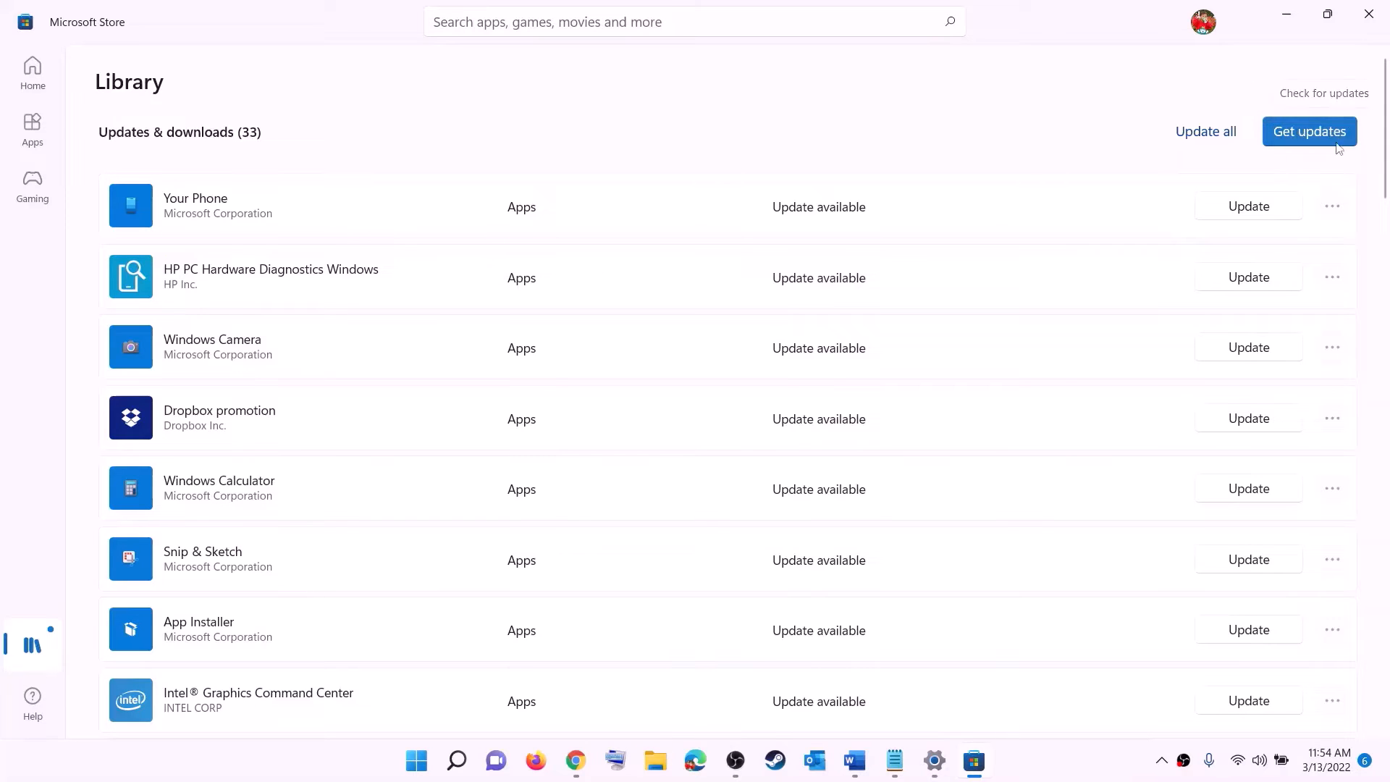
{"action": "left_click", "coordinate": [1288, 140]}
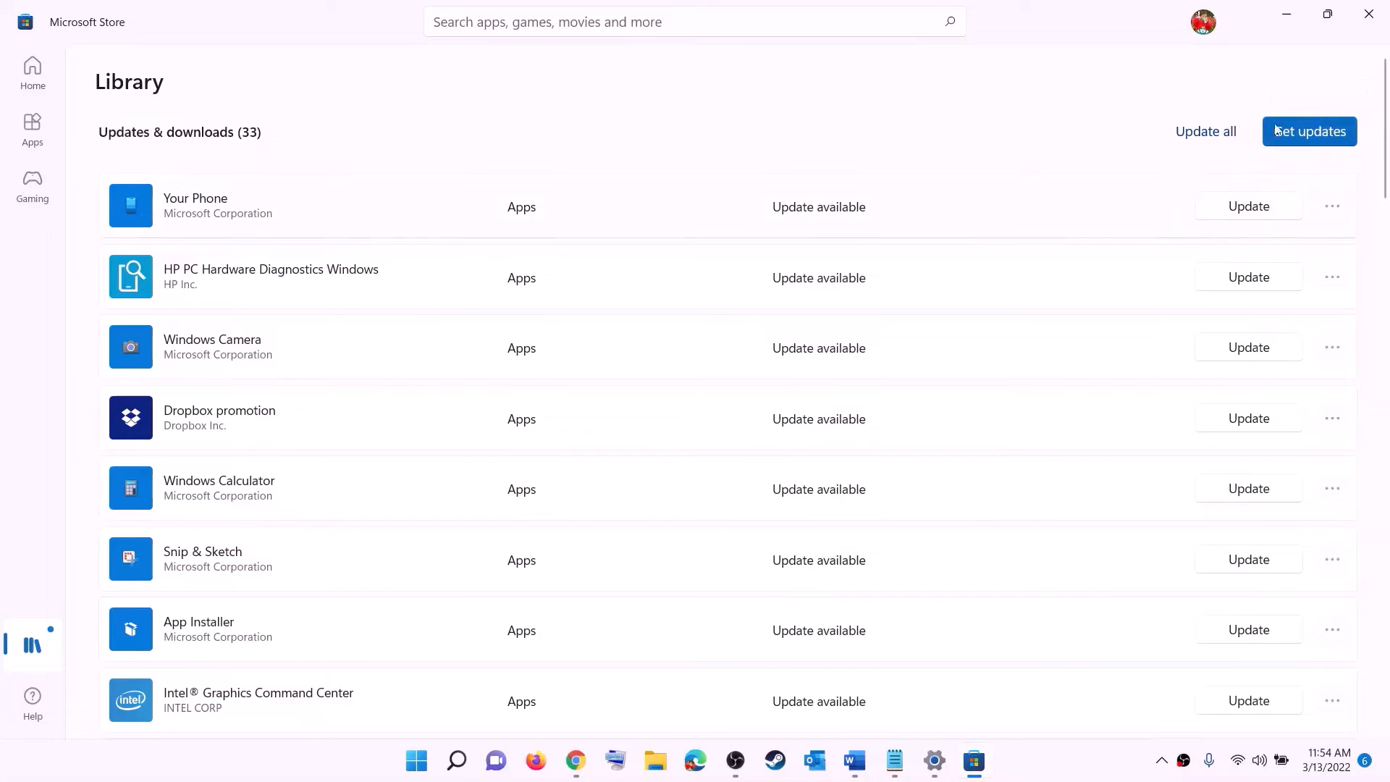
Return to the Word document and copy the Xbox Identity Provider link listed under Step 7
{"action": "left_click", "coordinate": [1292, 20]}
{"action": "scroll", "coordinate": [305, 412], "scroll_direction": "down", "scroll_amount": 3}
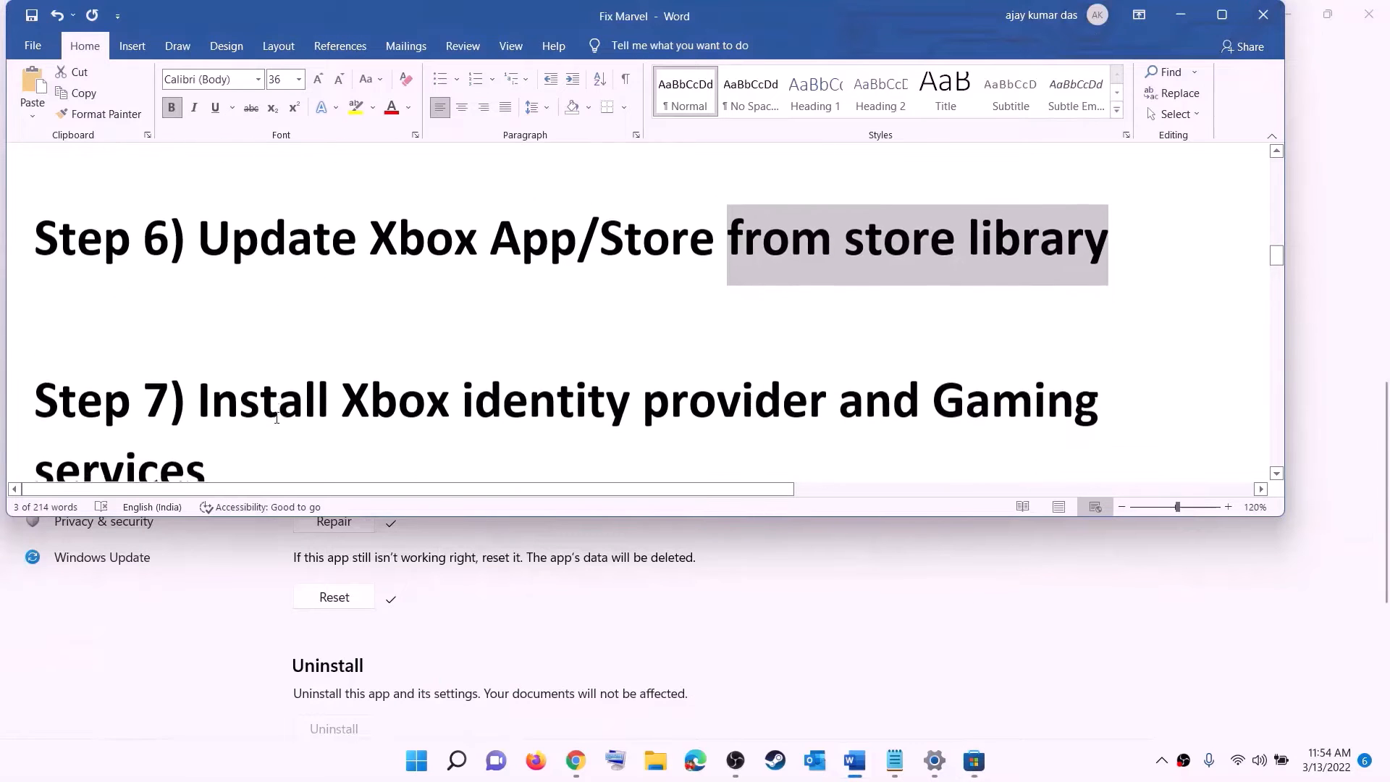
{"action": "left_click_drag", "start_coordinate": [350, 342], "coordinate": [35, 230]}
{"action": "scroll", "coordinate": [247, 398], "scroll_direction": "down", "scroll_amount": 5}
{"action": "right_click", "coordinate": [235, 286]}
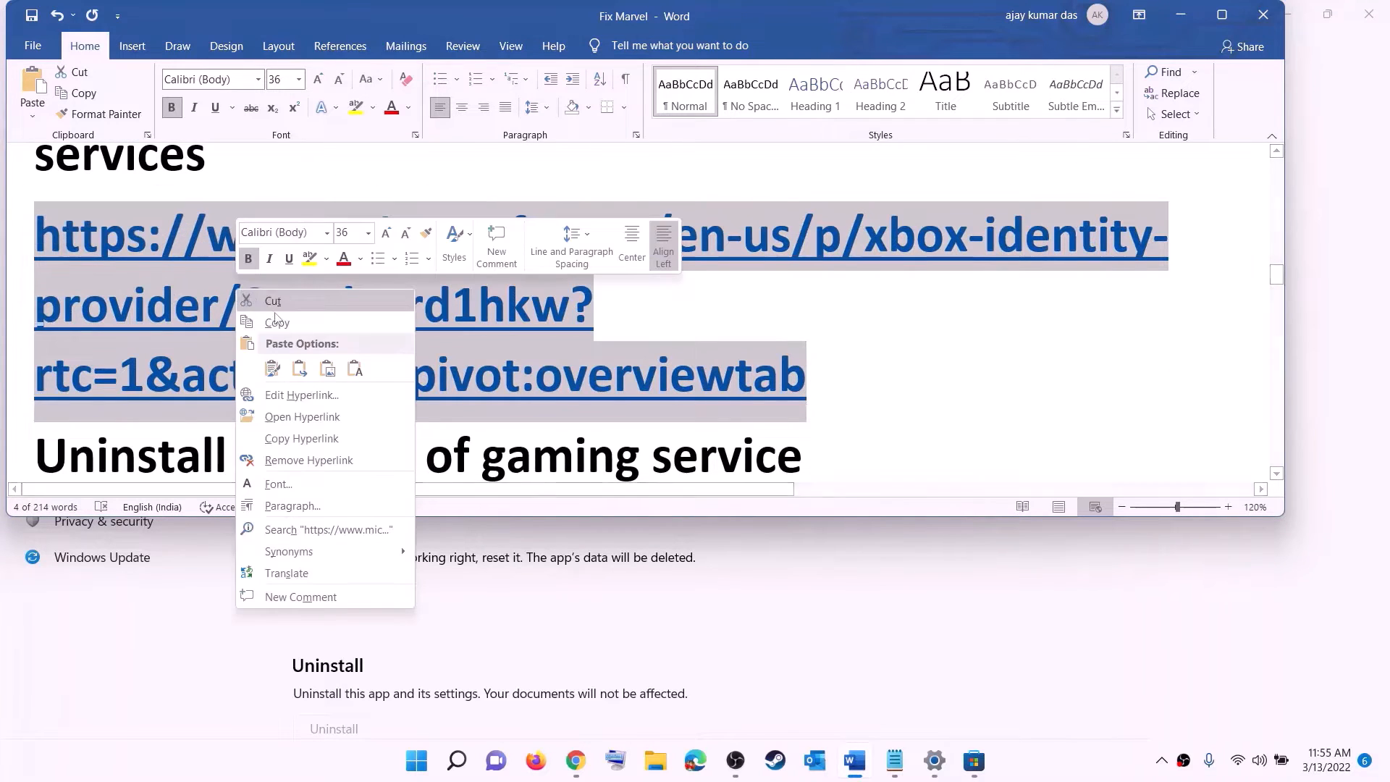
{"action": "left_click", "coordinate": [288, 324]}
Load the copied link in Chrome, get Xbox Identity Provider, and allow its page to open in Microsoft Store
{"action": "left_click", "coordinate": [577, 760]}
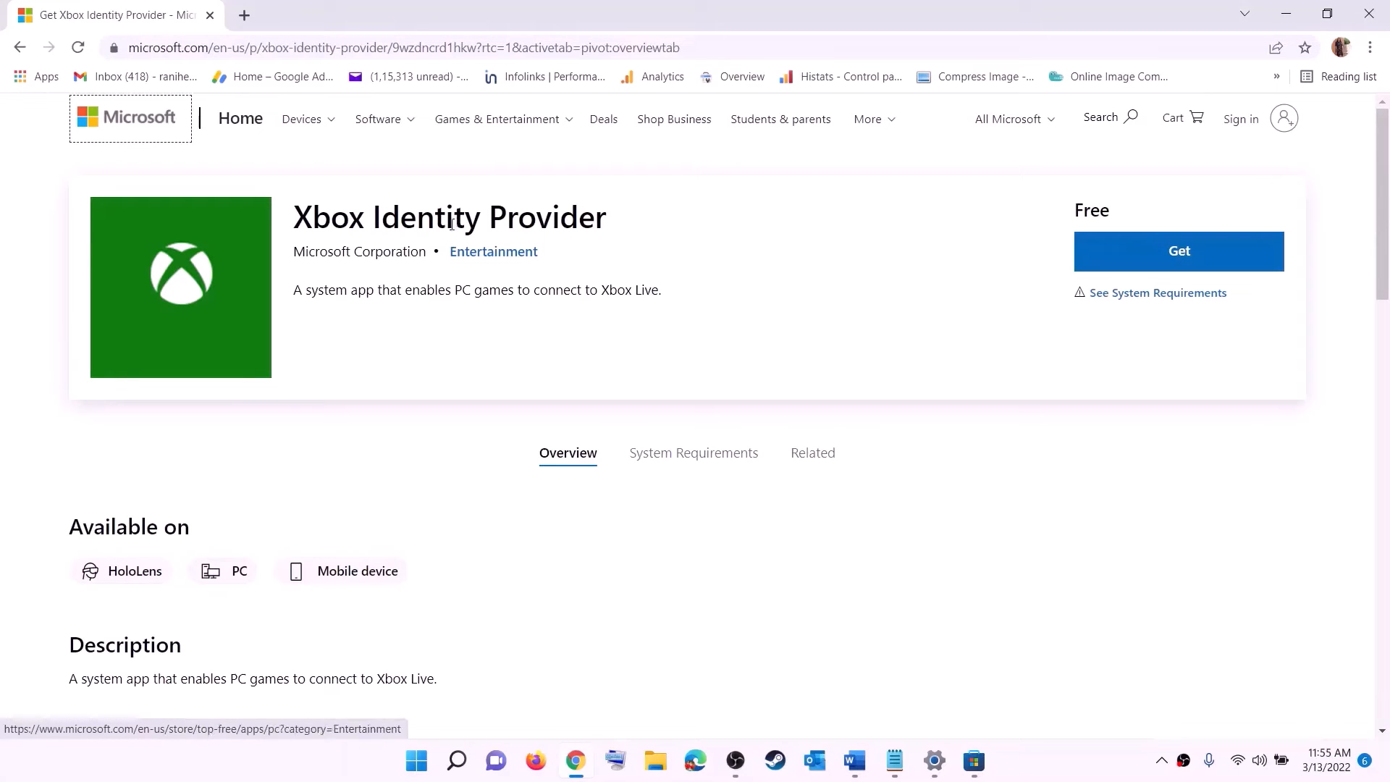
{"action": "left_click", "coordinate": [1176, 254]}
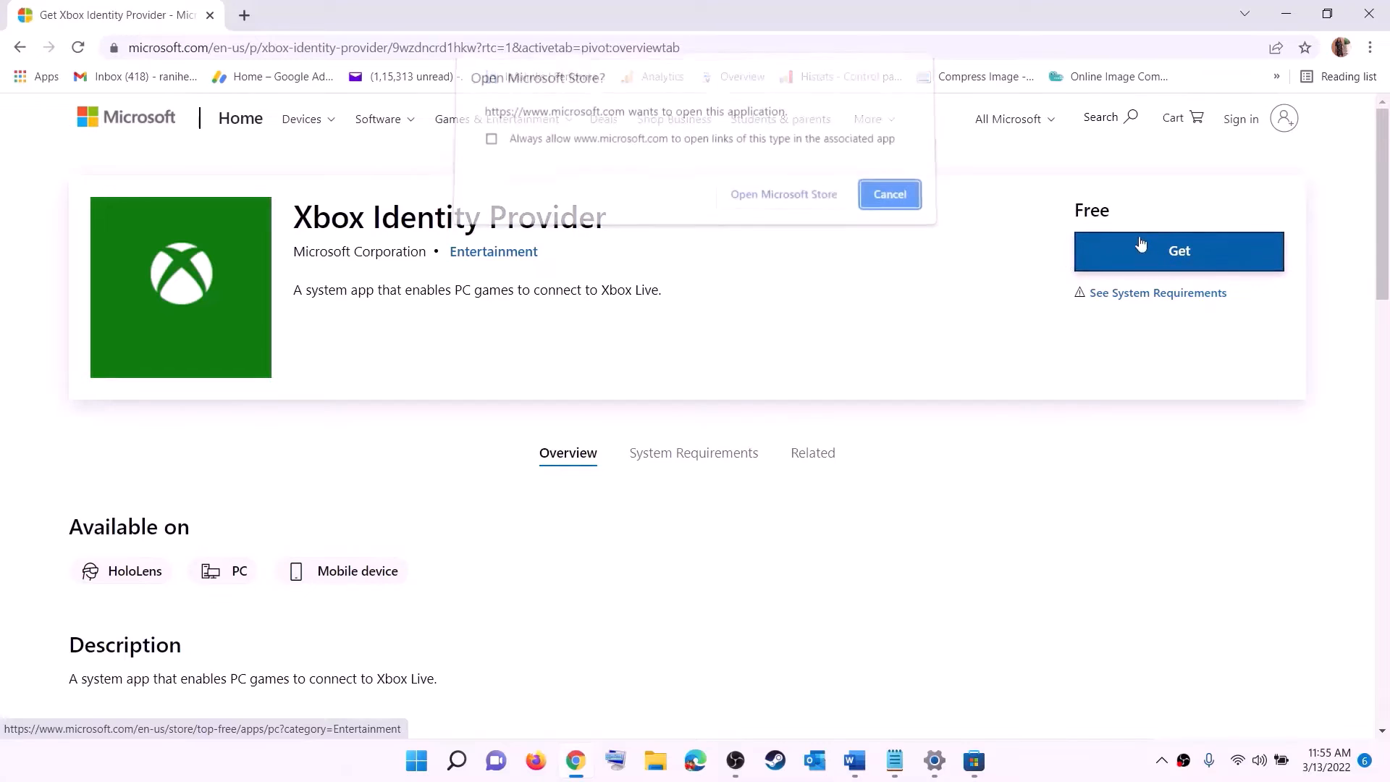
{"action": "left_click", "coordinate": [774, 210]}
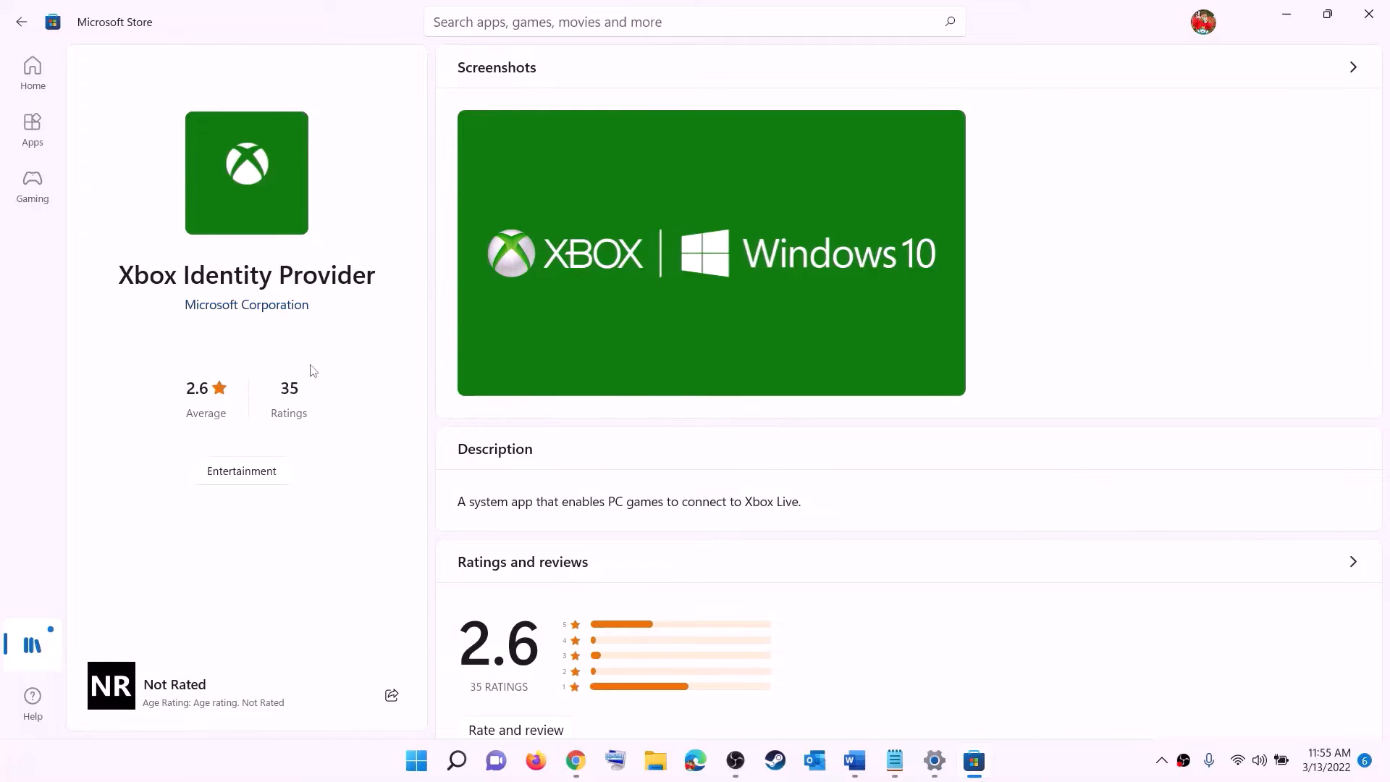
{"action": "left_click_drag", "start_coordinate": [130, 281], "coordinate": [331, 338]}
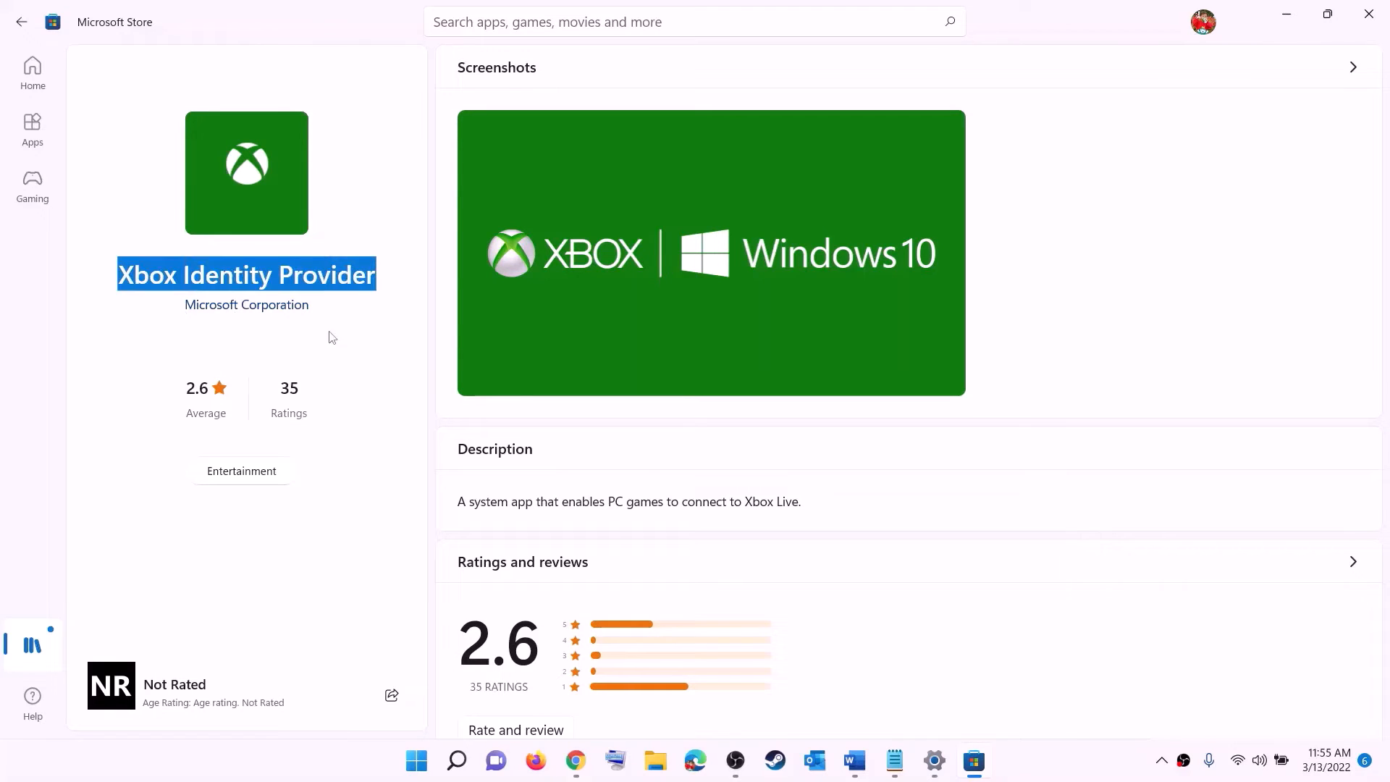
Switch to the Word document and copy the get-appxpackage command listed under "Uninstall remains of gaming service"
{"action": "left_click", "coordinate": [235, 355]}
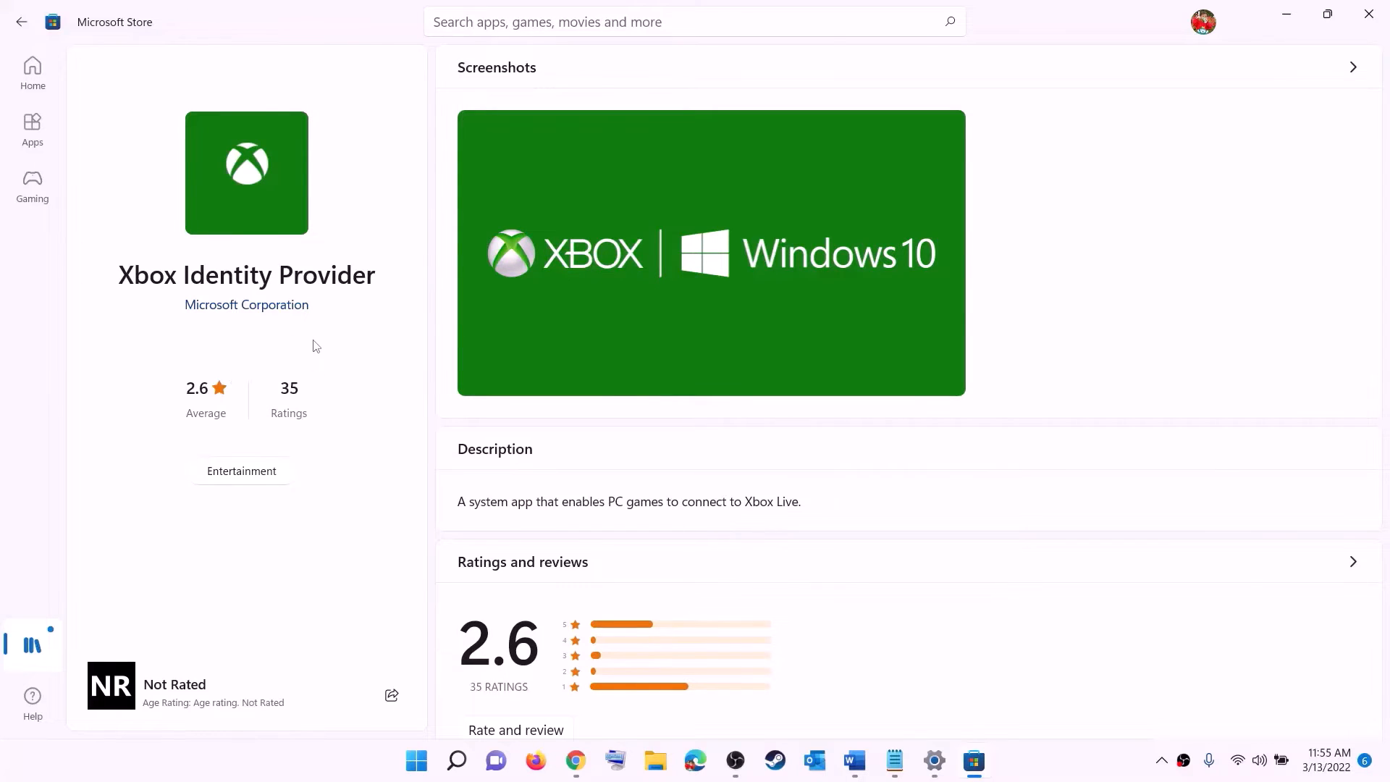
{"action": "key", "text": "alt+Tab"}
{"action": "left_click", "coordinate": [853, 761]}
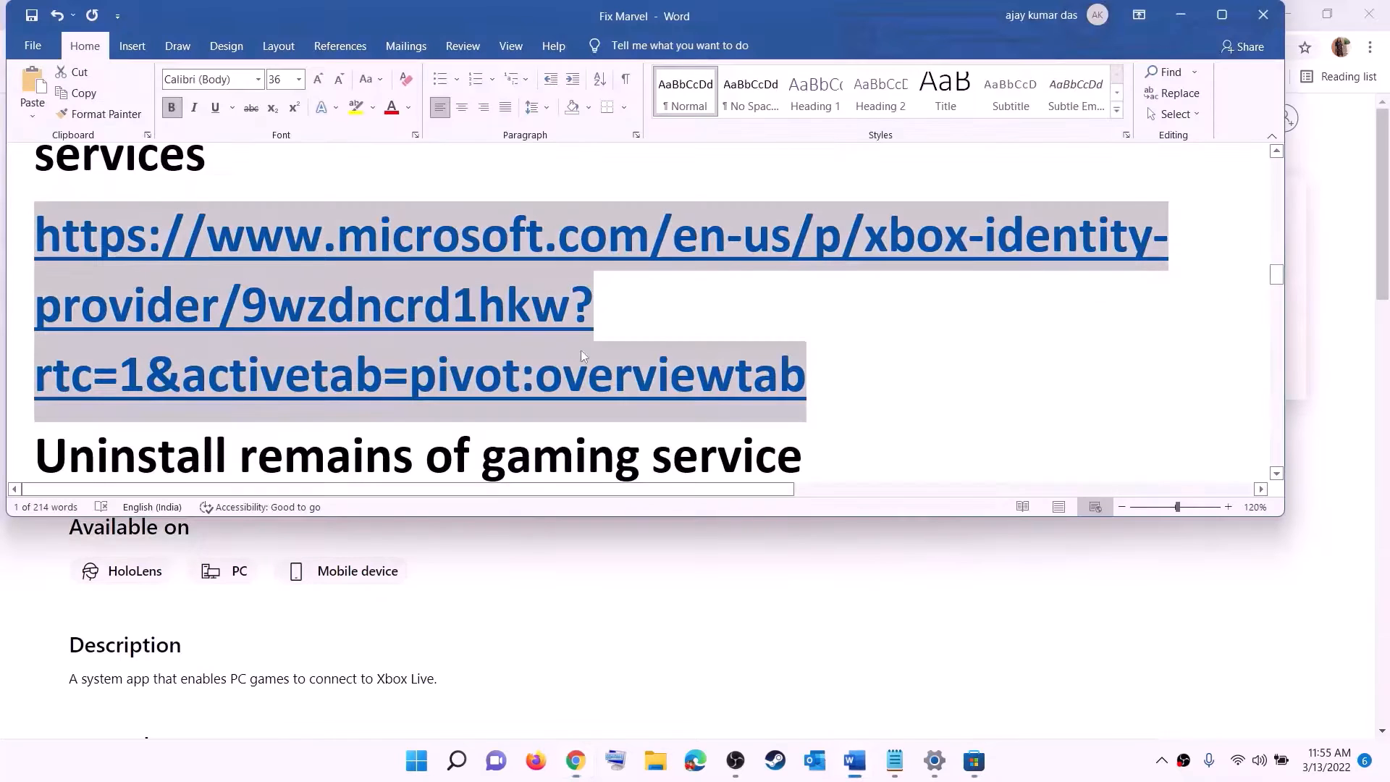
{"action": "scroll", "coordinate": [580, 350], "scroll_direction": "down", "scroll_amount": 4}
{"action": "left_click_drag", "start_coordinate": [516, 350], "coordinate": [29, 269]}
{"action": "right_click", "coordinate": [151, 305]}
{"action": "left_click", "coordinate": [193, 338]}
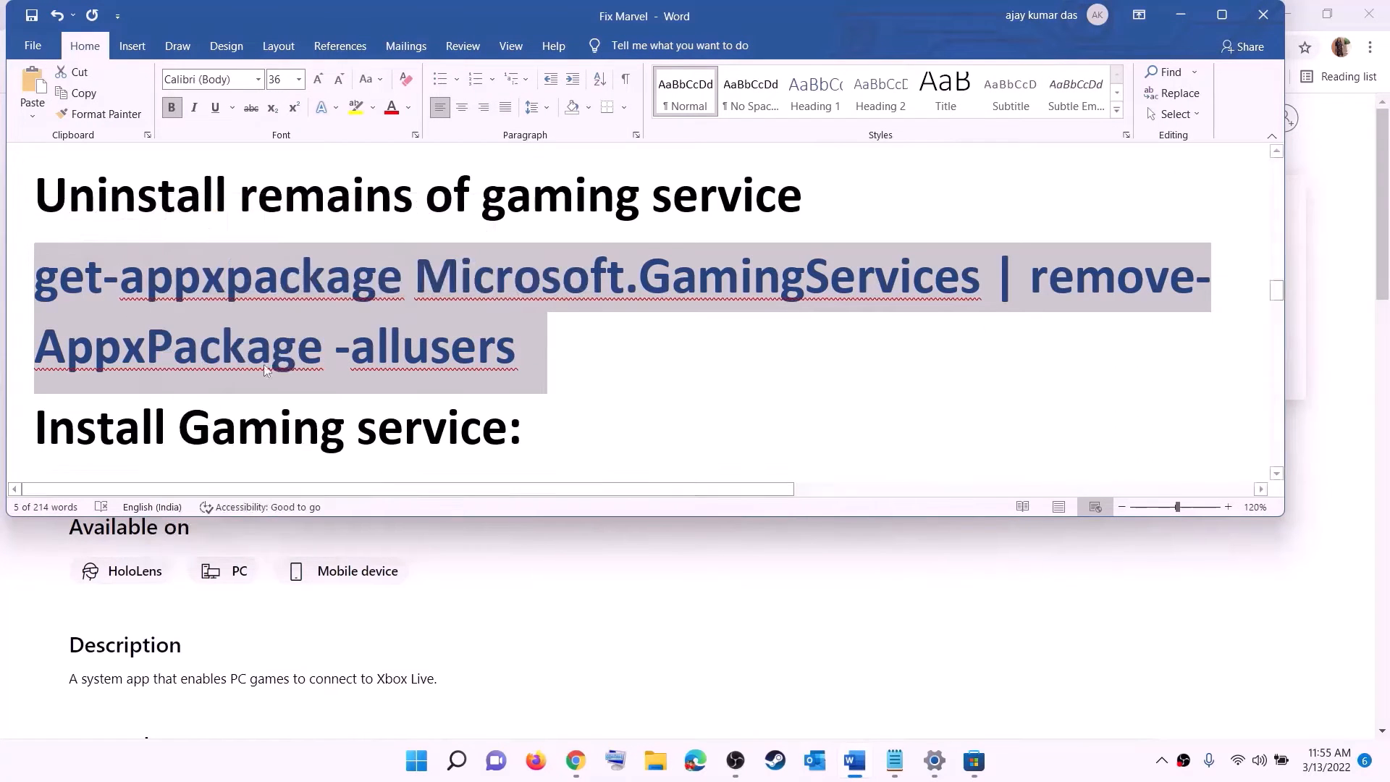
Search Windows for "powershell", run Windows PowerShell as administrator, and allow it to make changes to the device
{"action": "left_click", "coordinate": [418, 762]}
{"action": "type", "text": "powershe"}
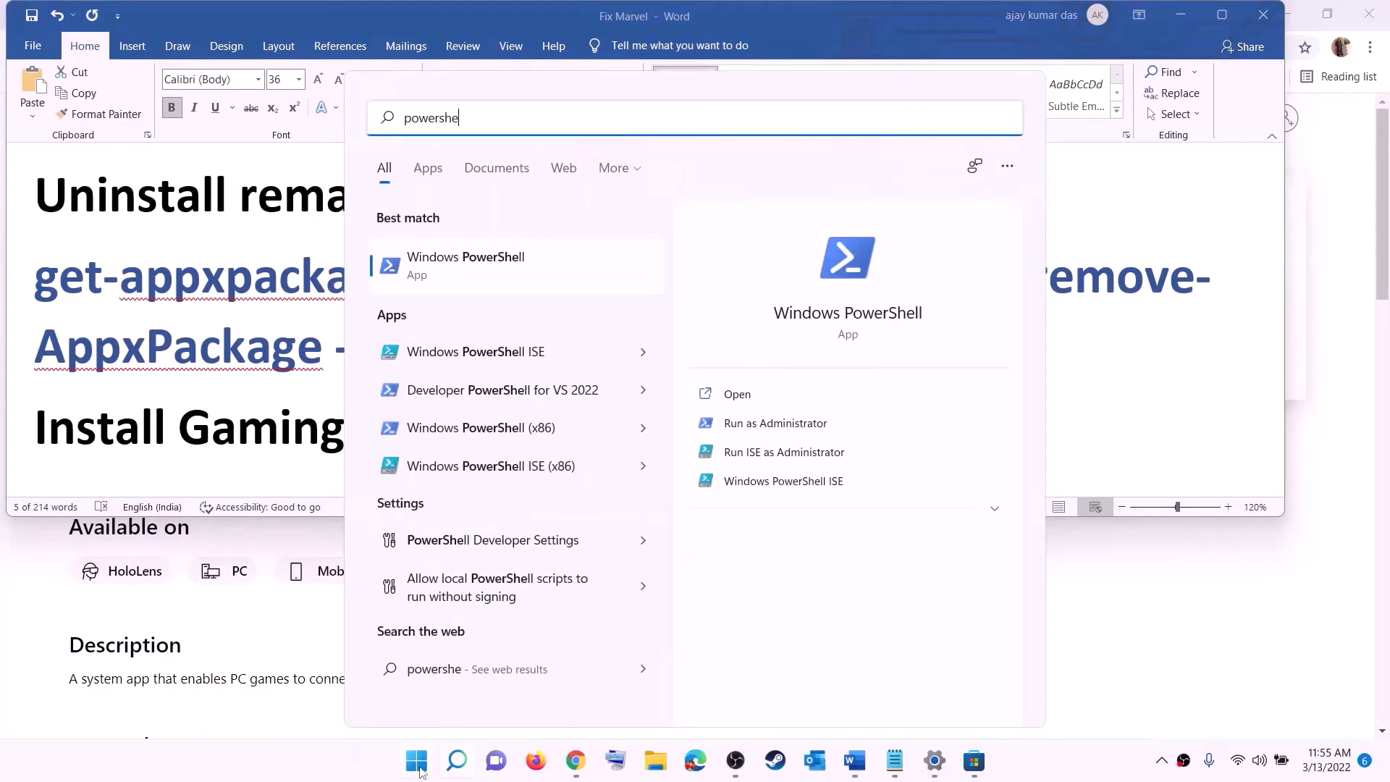
{"action": "type", "text": "ll"}
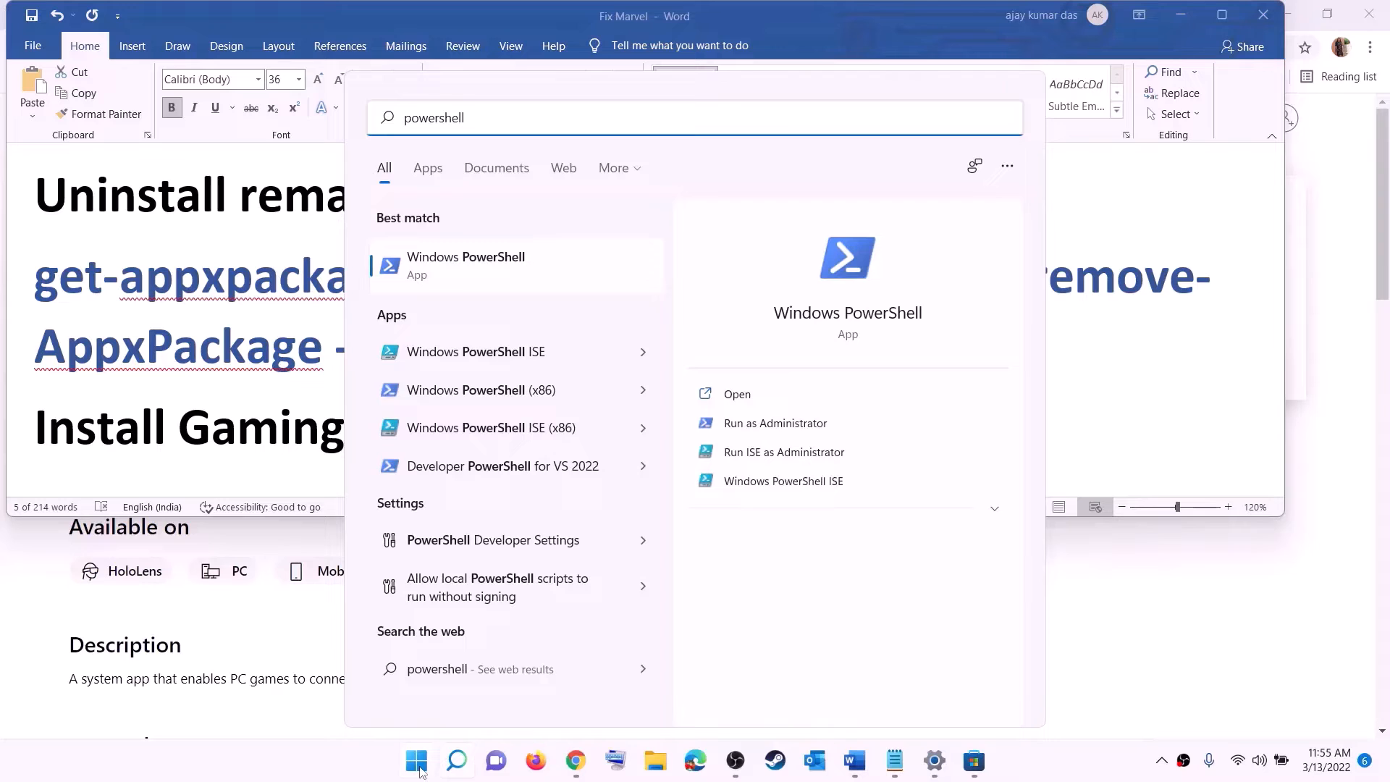
{"action": "right_click", "coordinate": [476, 275]}
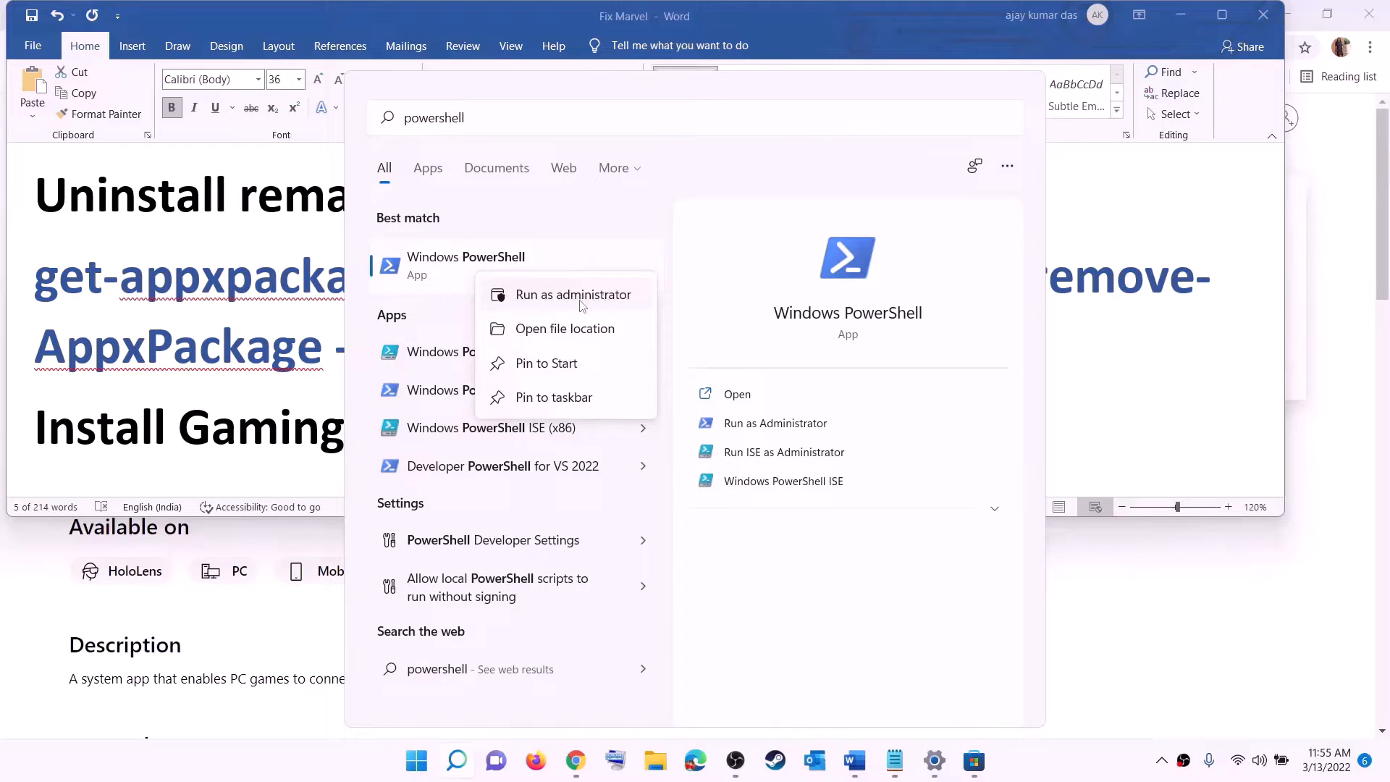
{"action": "left_click", "coordinate": [581, 297]}
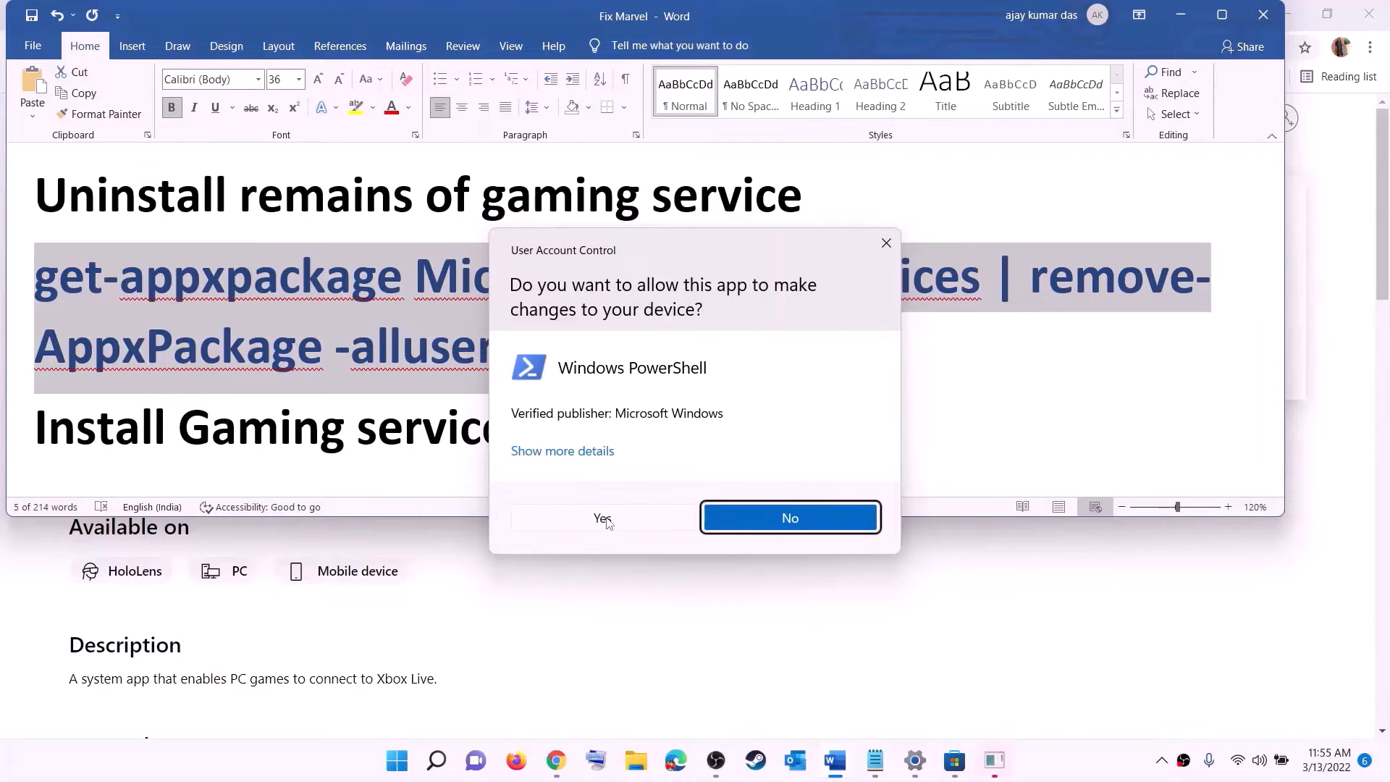
{"action": "left_click", "coordinate": [602, 518]}
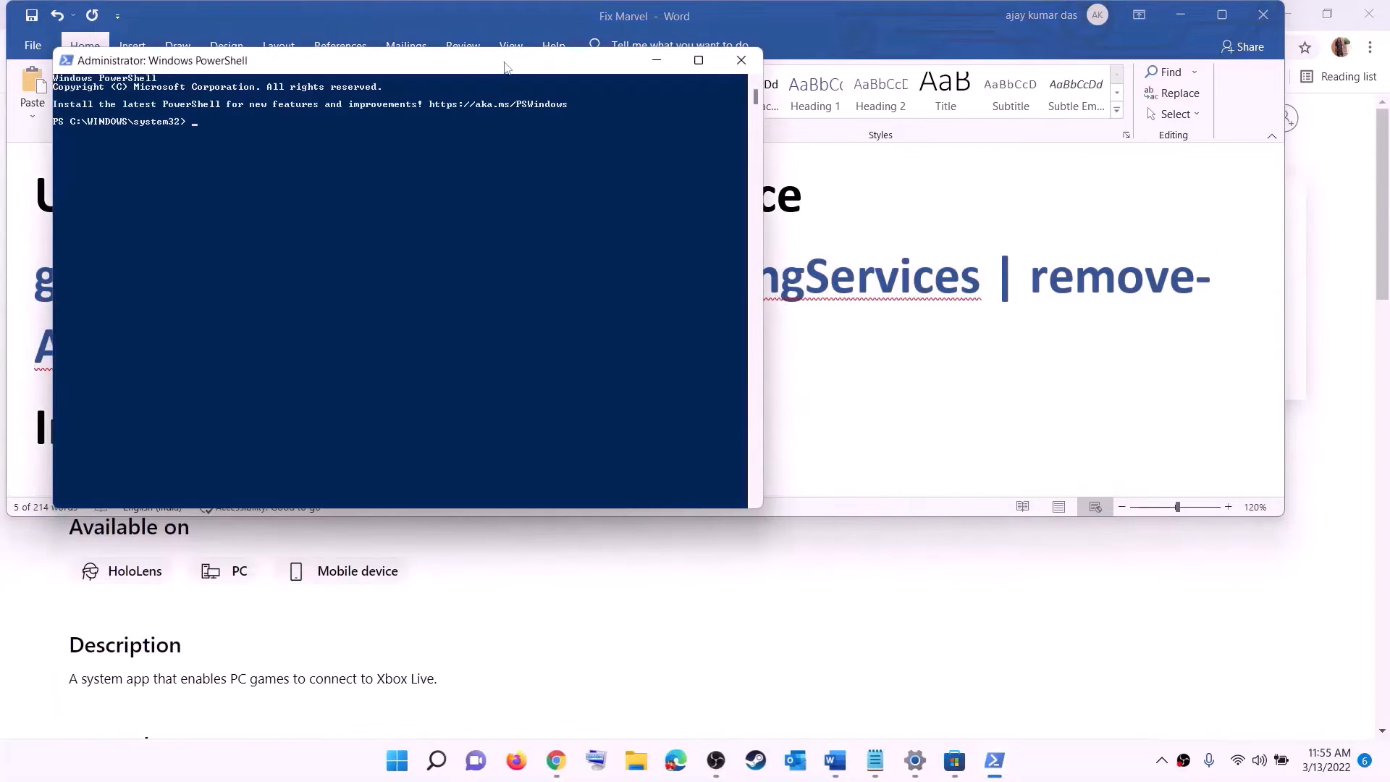
Move the PowerShell window aside and run the copied command "get-appxpackage Microsoft.GamingServices | remove-AppxPackage -allusers"
{"action": "left_click_drag", "start_coordinate": [505, 65], "coordinate": [648, 156]}
{"action": "key", "text": "ctrl+v"}
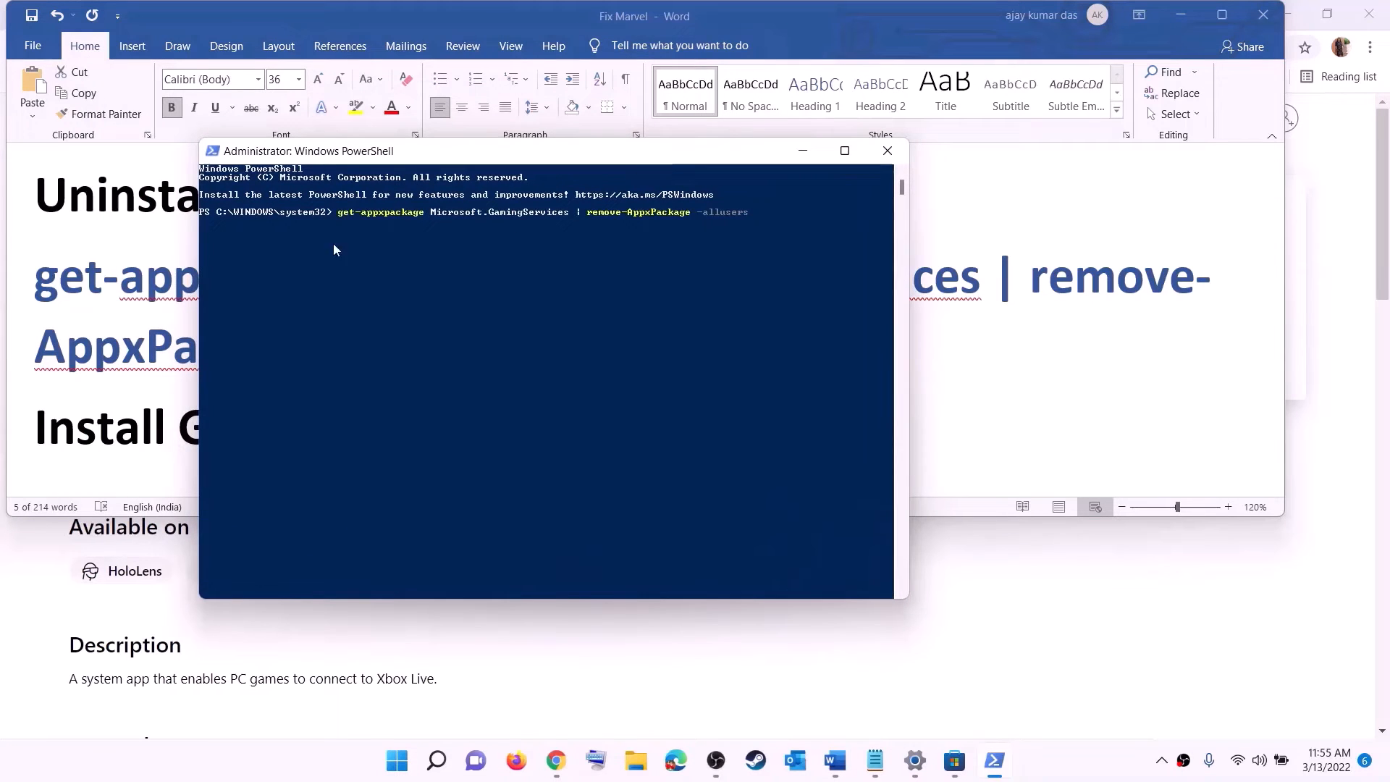
{"action": "key", "text": "Return"}
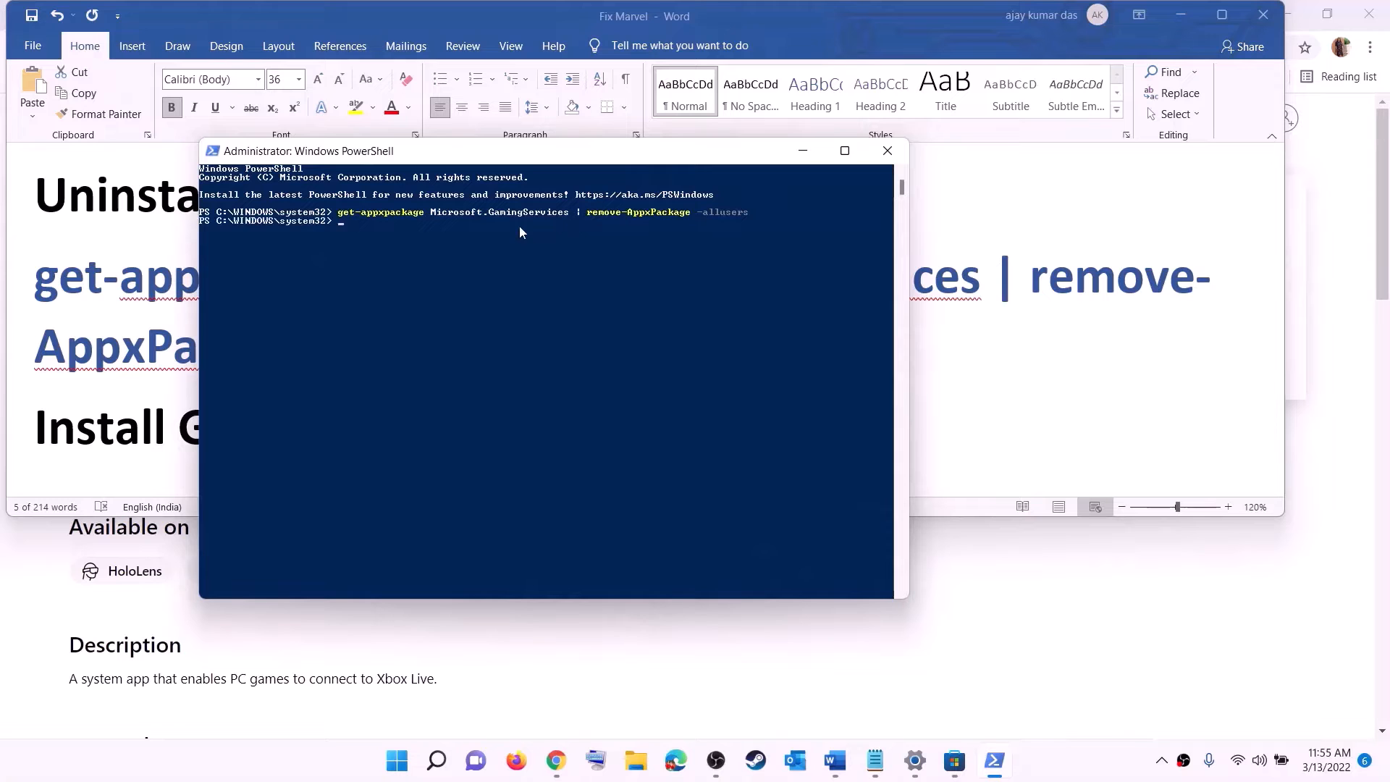
Return to the Word document and copy the start ms-windows-store command listed under "Install Gaming service:"
{"action": "left_click", "coordinate": [155, 344]}
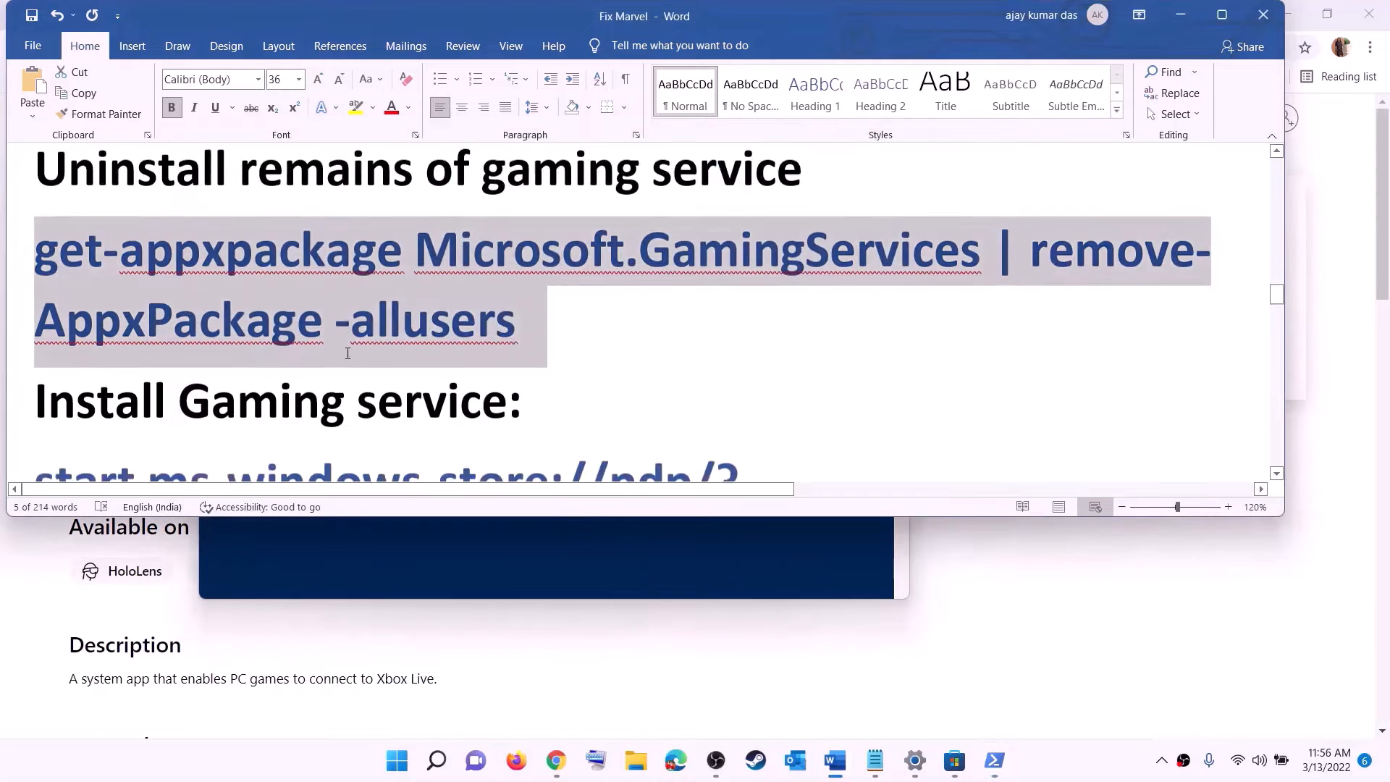
{"action": "scroll", "coordinate": [344, 355], "scroll_direction": "down", "scroll_amount": 3}
{"action": "double_click", "coordinate": [10, 339]}
{"action": "right_click", "coordinate": [151, 325]}
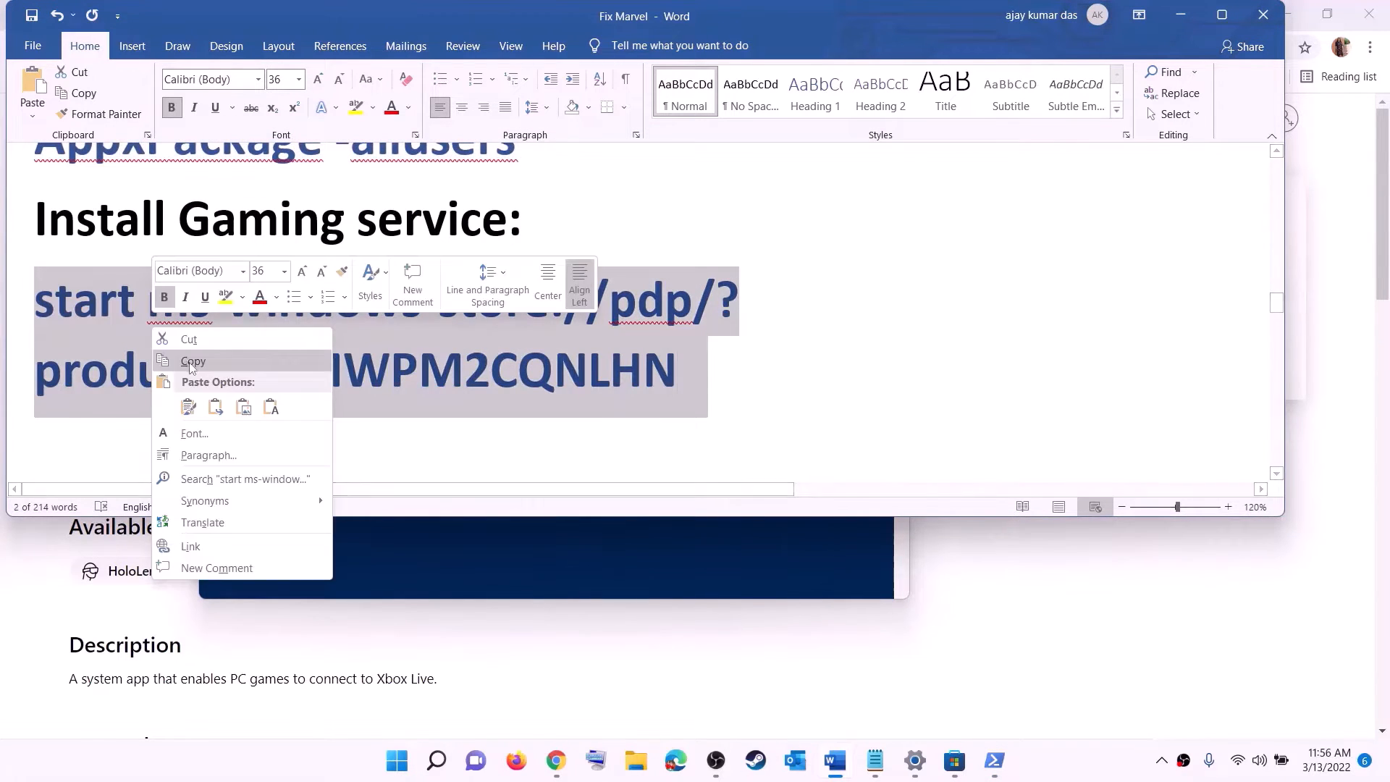
{"action": "left_click", "coordinate": [192, 360]}
Run the copied start ms-windows-store command in PowerShell and install Gaming Services from its Microsoft Store page
{"action": "left_click", "coordinate": [383, 556]}
{"action": "right_click", "coordinate": [414, 310]}
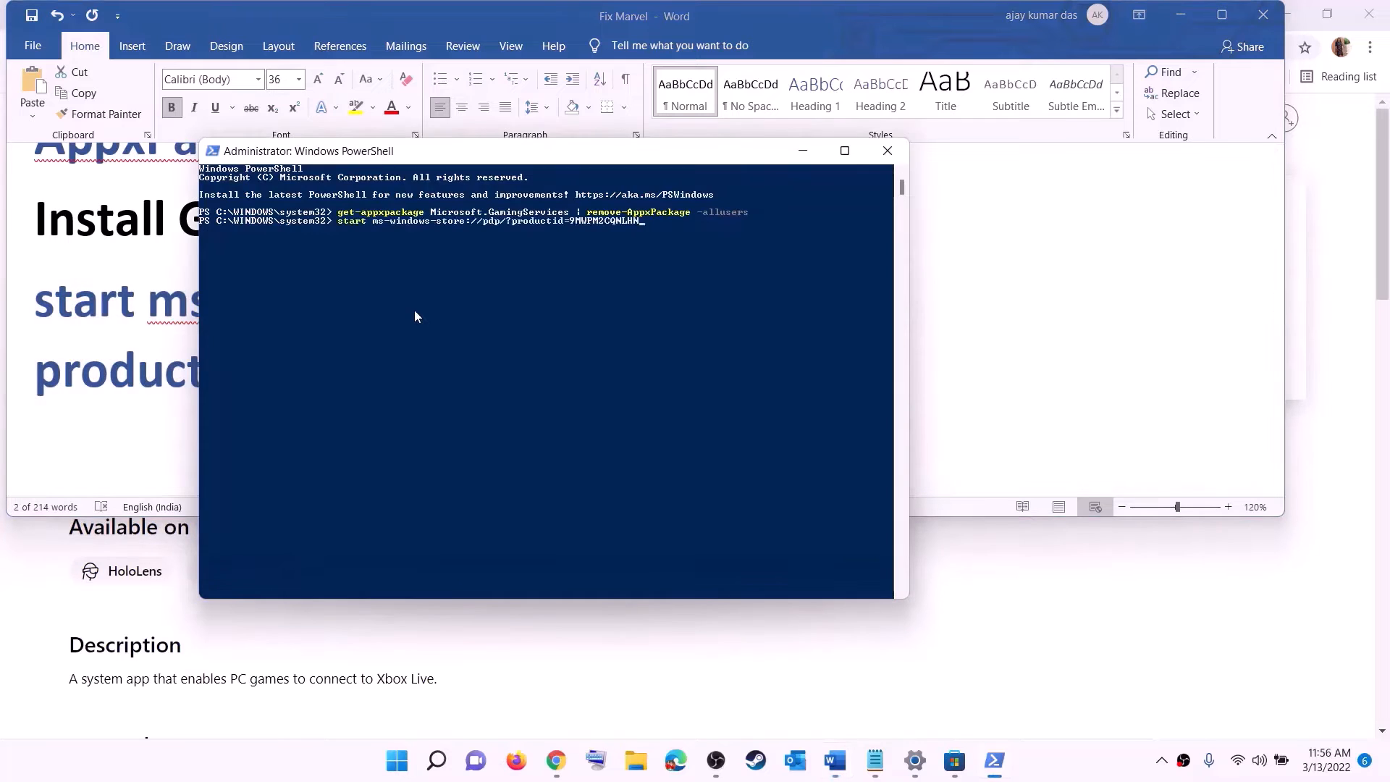
{"action": "key", "text": "Return"}
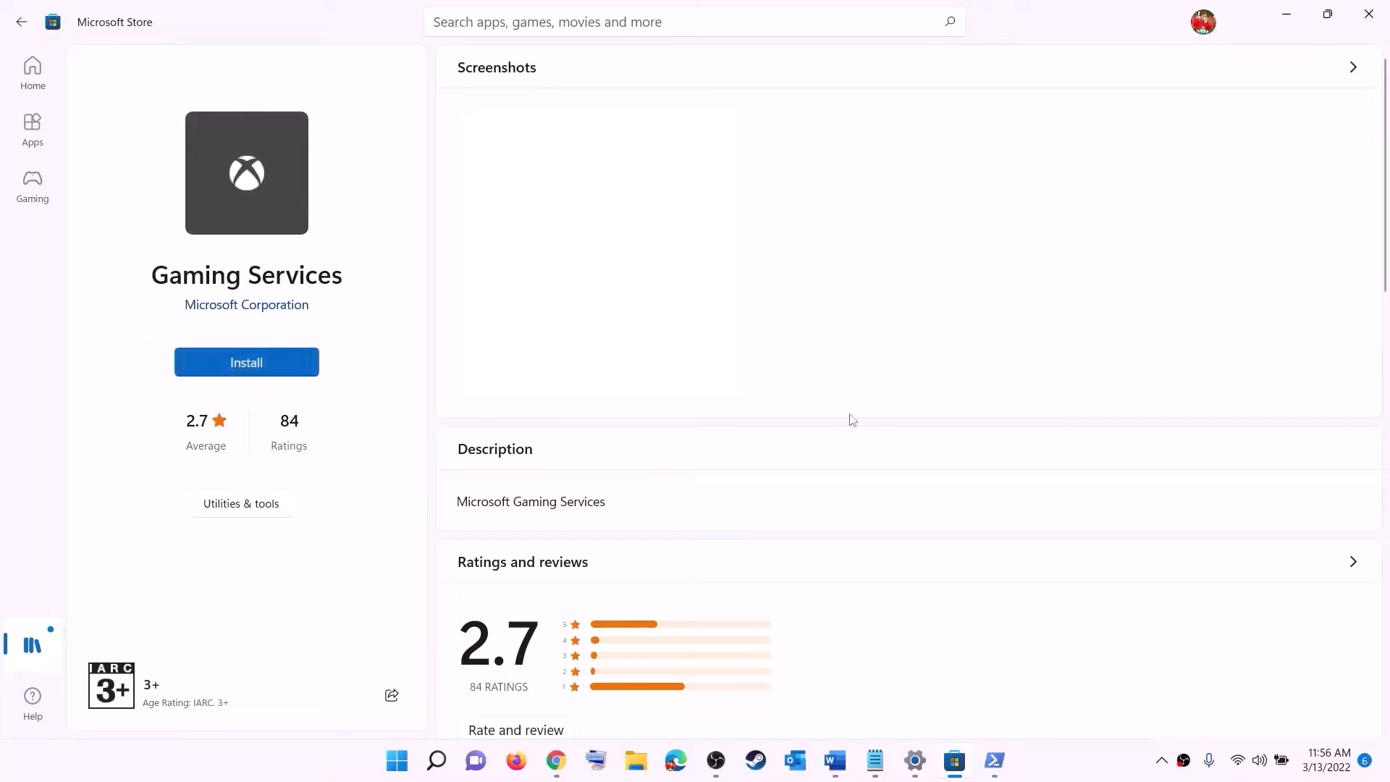
{"action": "left_click", "coordinate": [624, 524]}
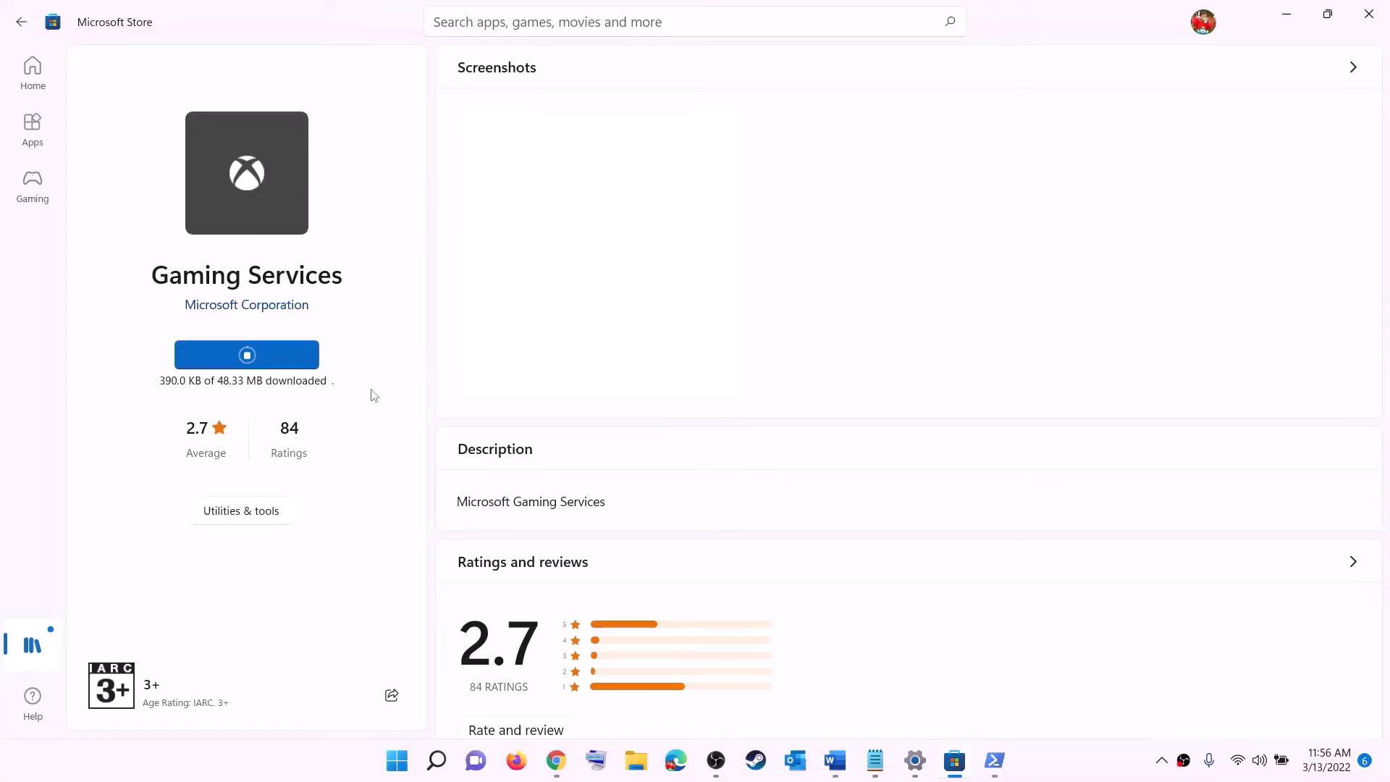
Bring up the list of required services in the Word document, and open the Windows Services console
{"action": "left_click", "coordinate": [835, 760]}
{"action": "scroll", "coordinate": [475, 373], "scroll_direction": "down", "scroll_amount": 6}
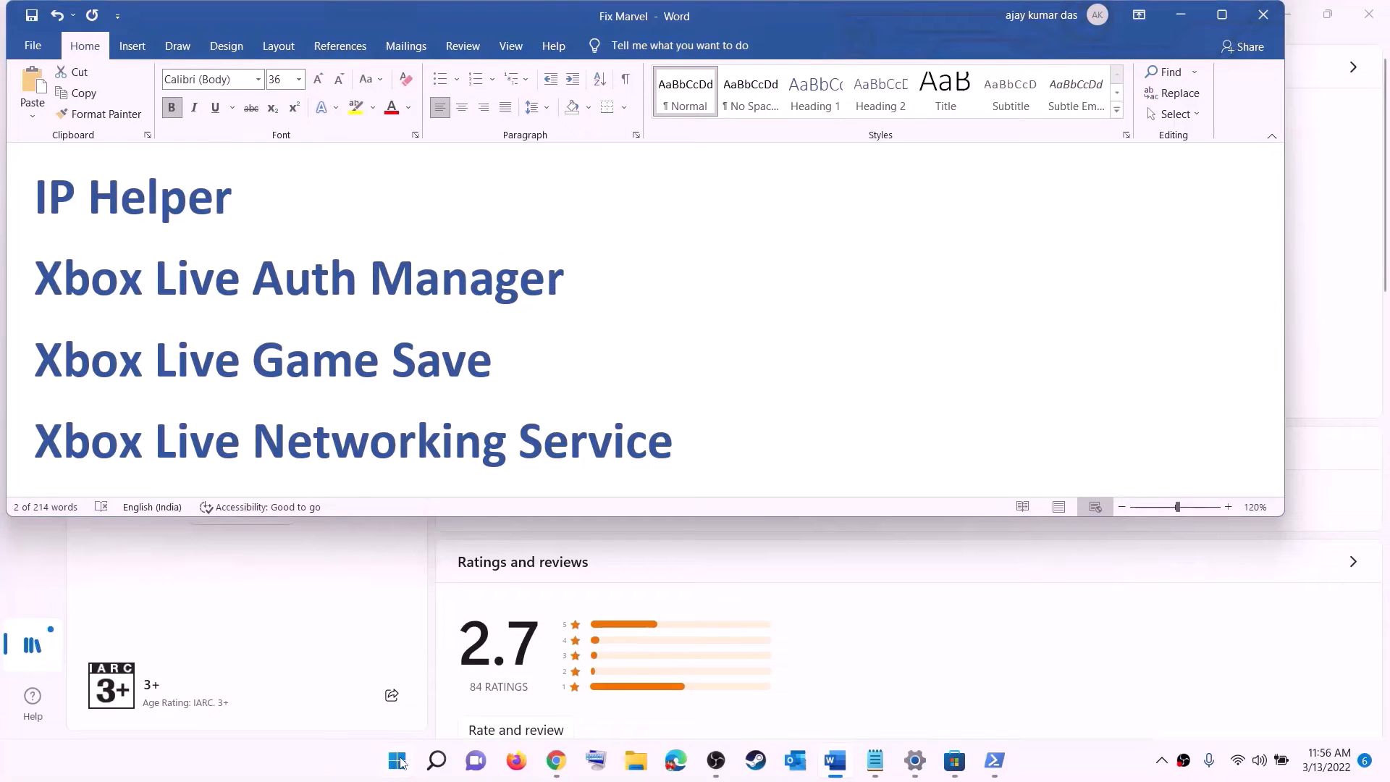
{"action": "left_click", "coordinate": [400, 763]}
{"action": "type", "text": "serv"}
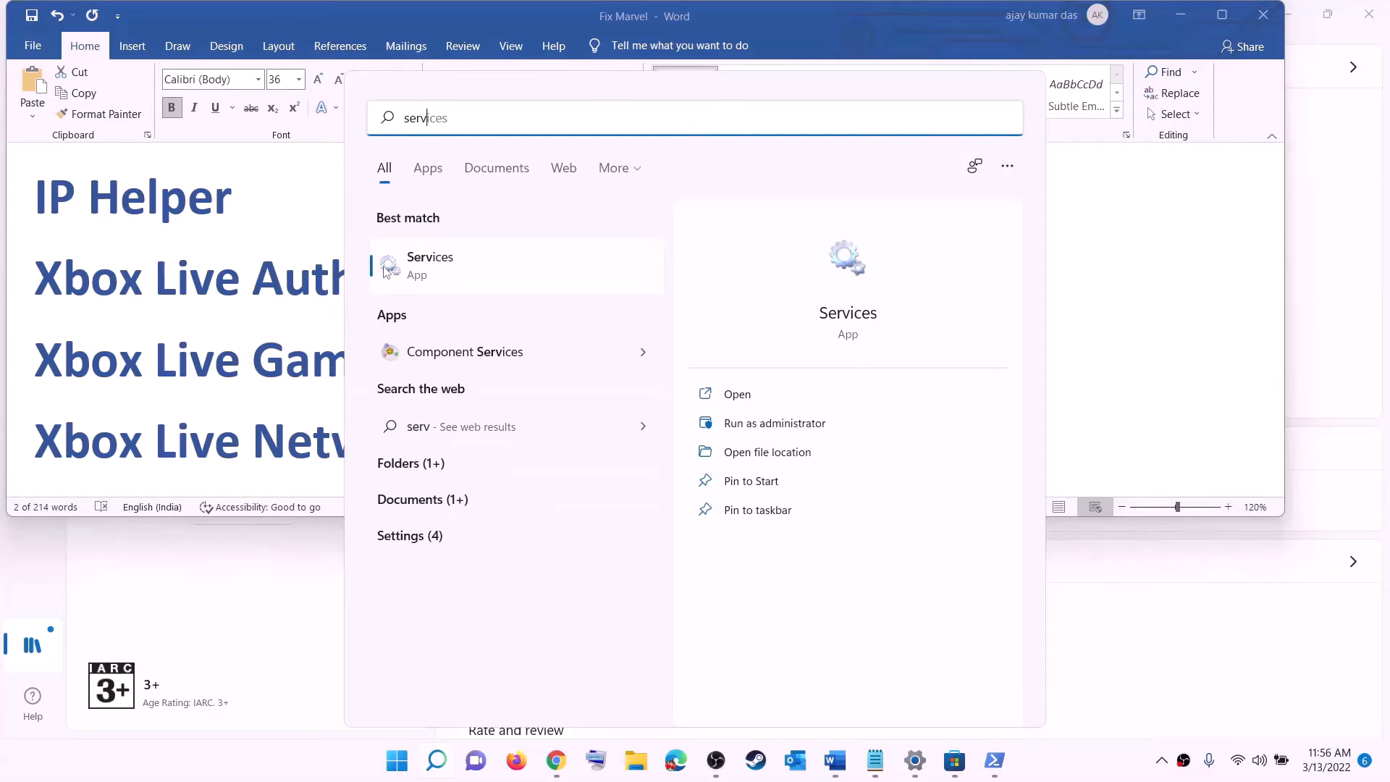
{"action": "type", "text": "ic"}
{"action": "key", "text": "Return"}
Find the IP Helper service, set its startup type to Automatic, and close its properties
{"action": "left_click", "coordinate": [402, 432]}
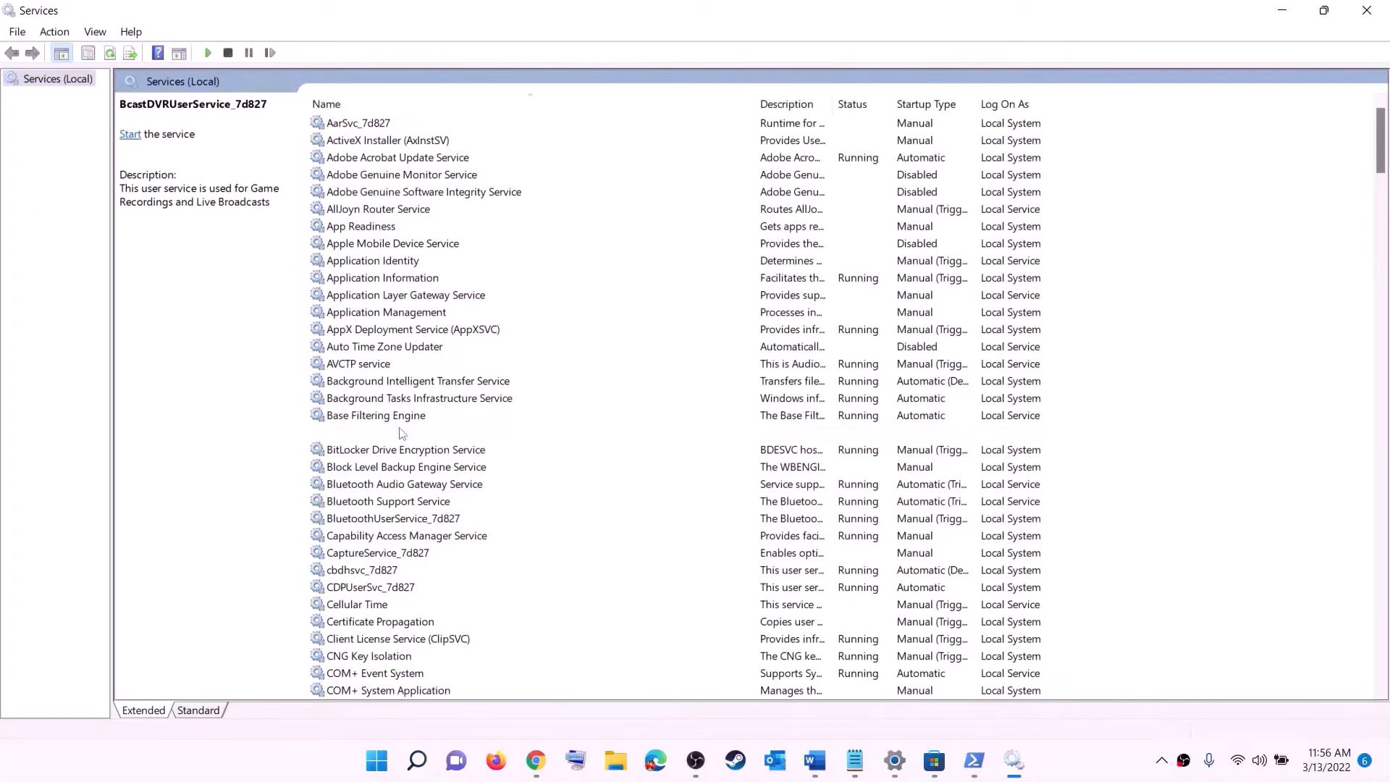
{"action": "key", "text": "i"}
{"action": "left_click", "coordinate": [362, 418]}
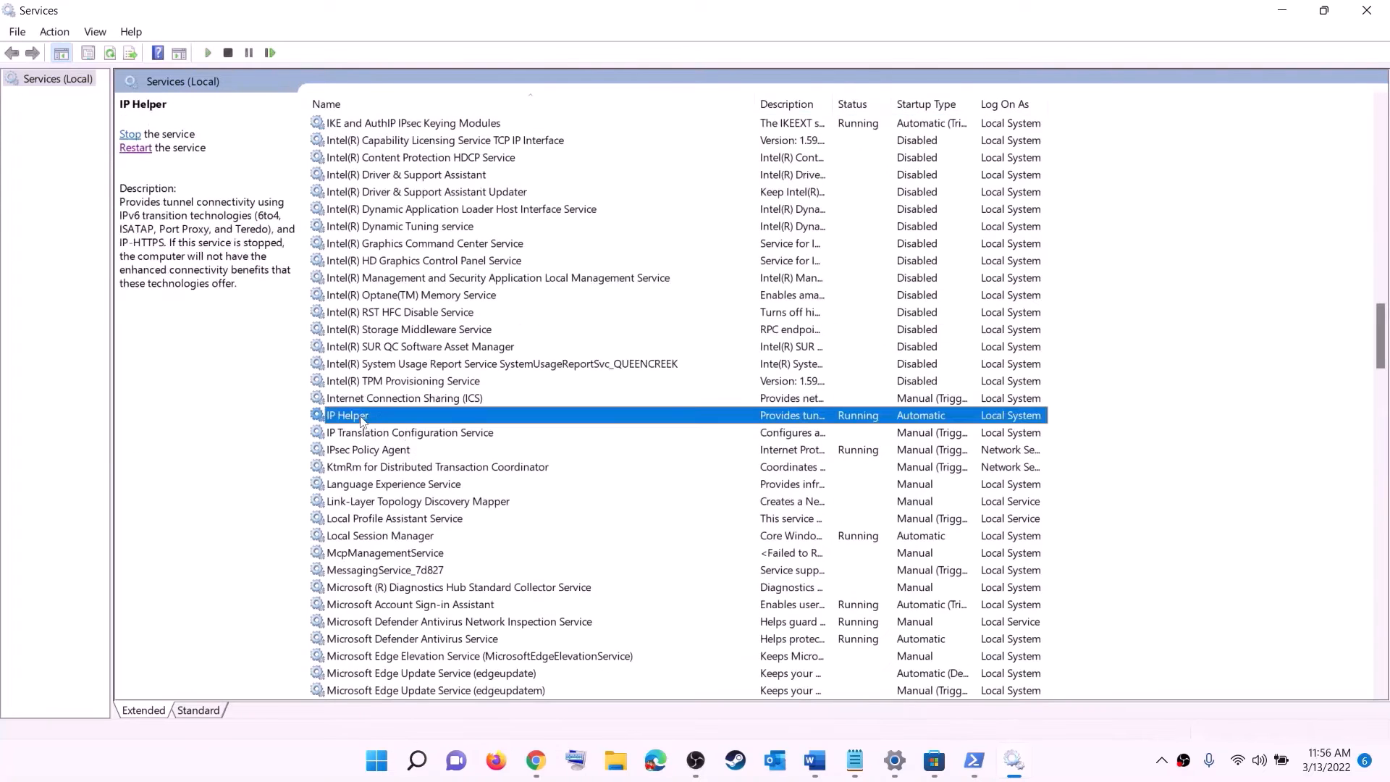
{"action": "double_click", "coordinate": [418, 422]}
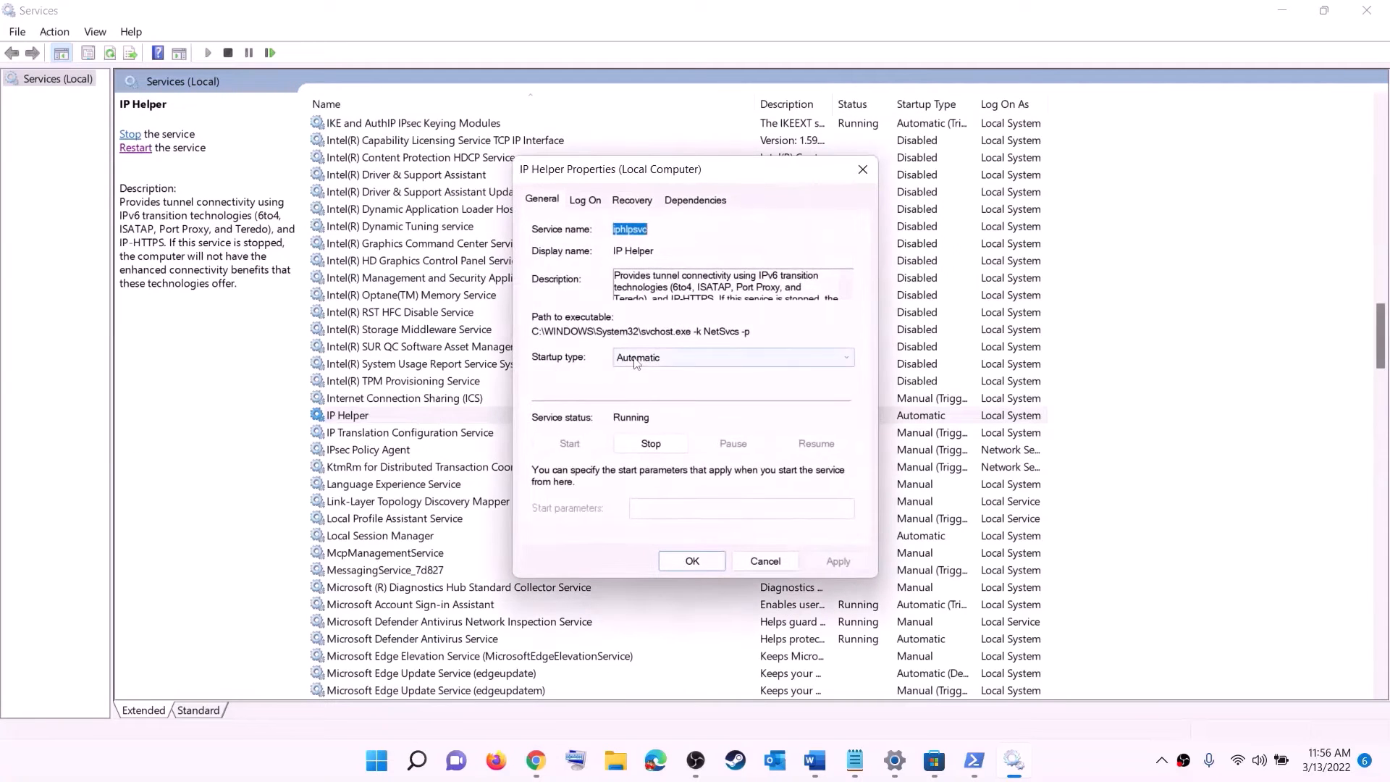
{"action": "left_click", "coordinate": [732, 357]}
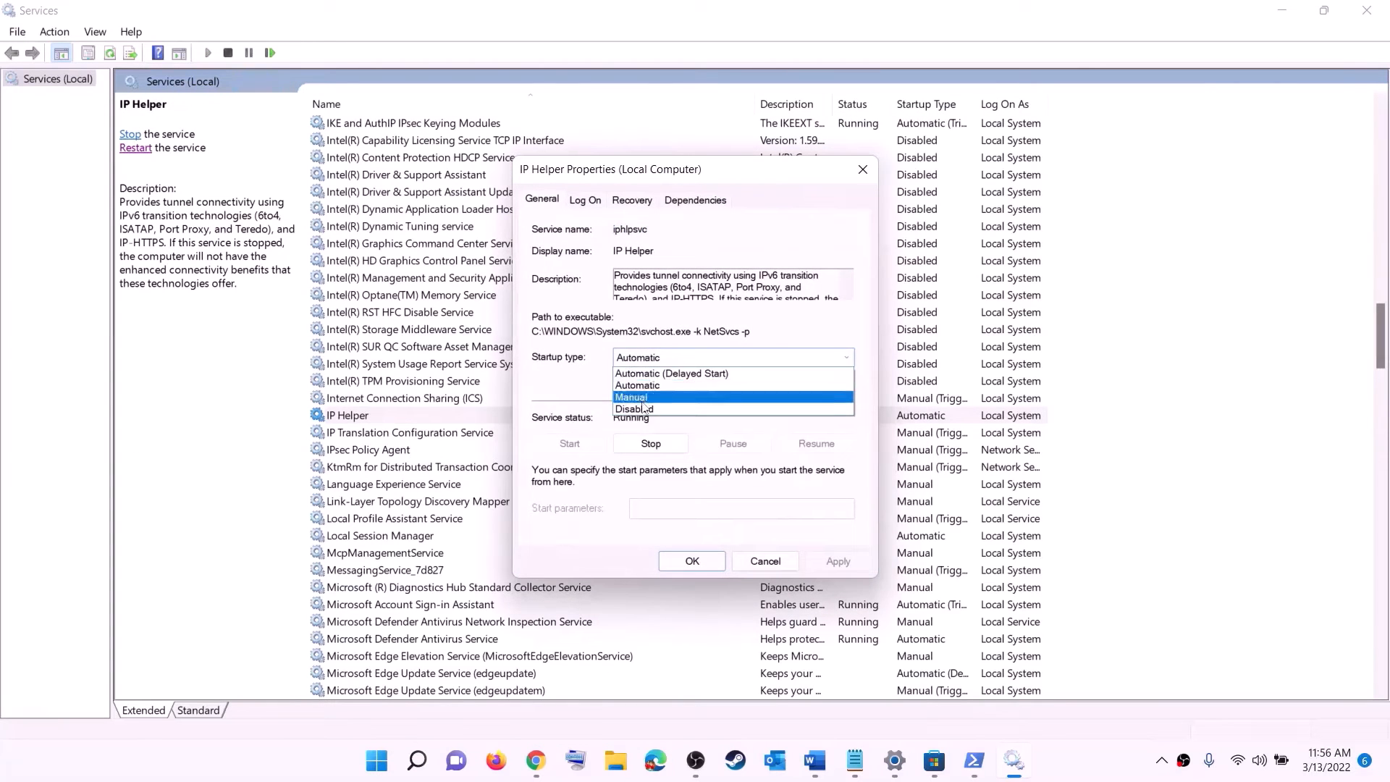
{"action": "left_click", "coordinate": [642, 387]}
{"action": "left_click", "coordinate": [824, 569]}
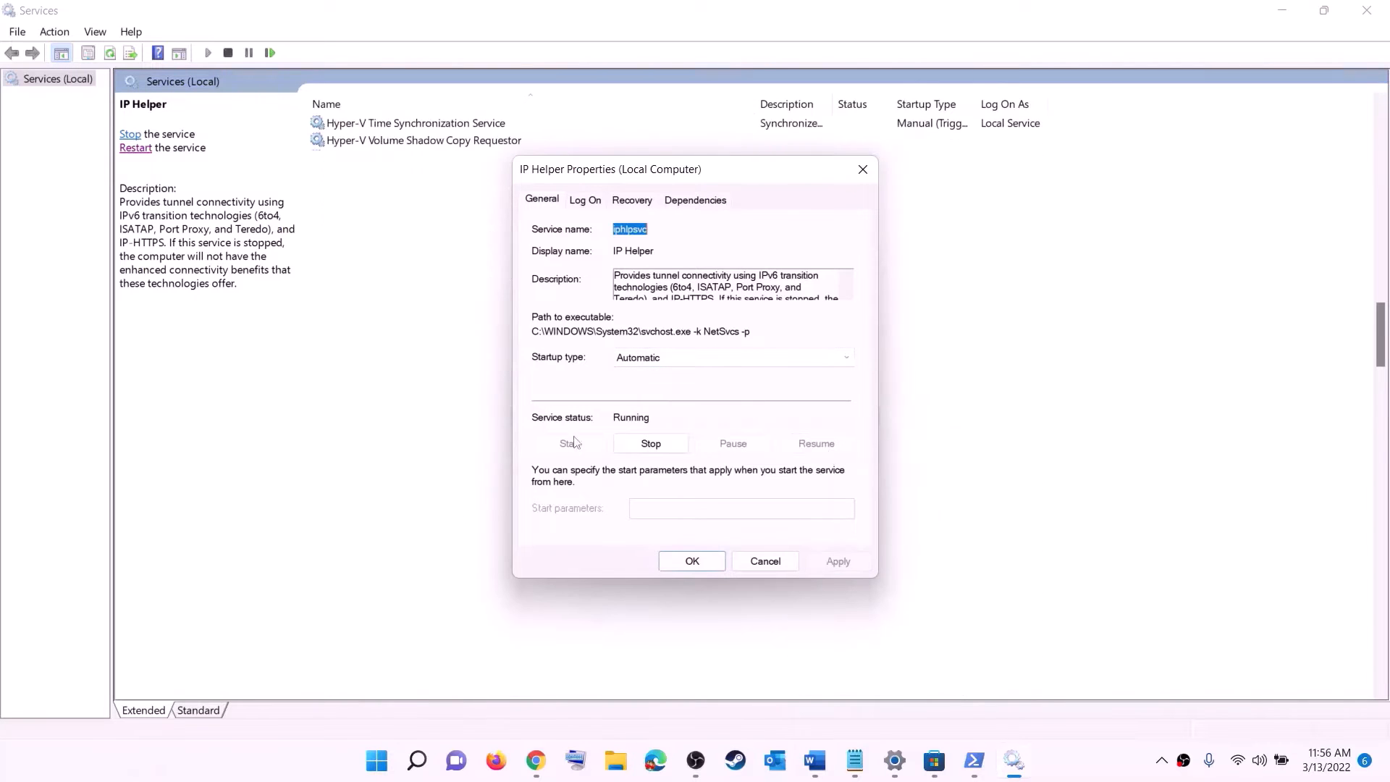
{"action": "left_click", "coordinate": [692, 561]}
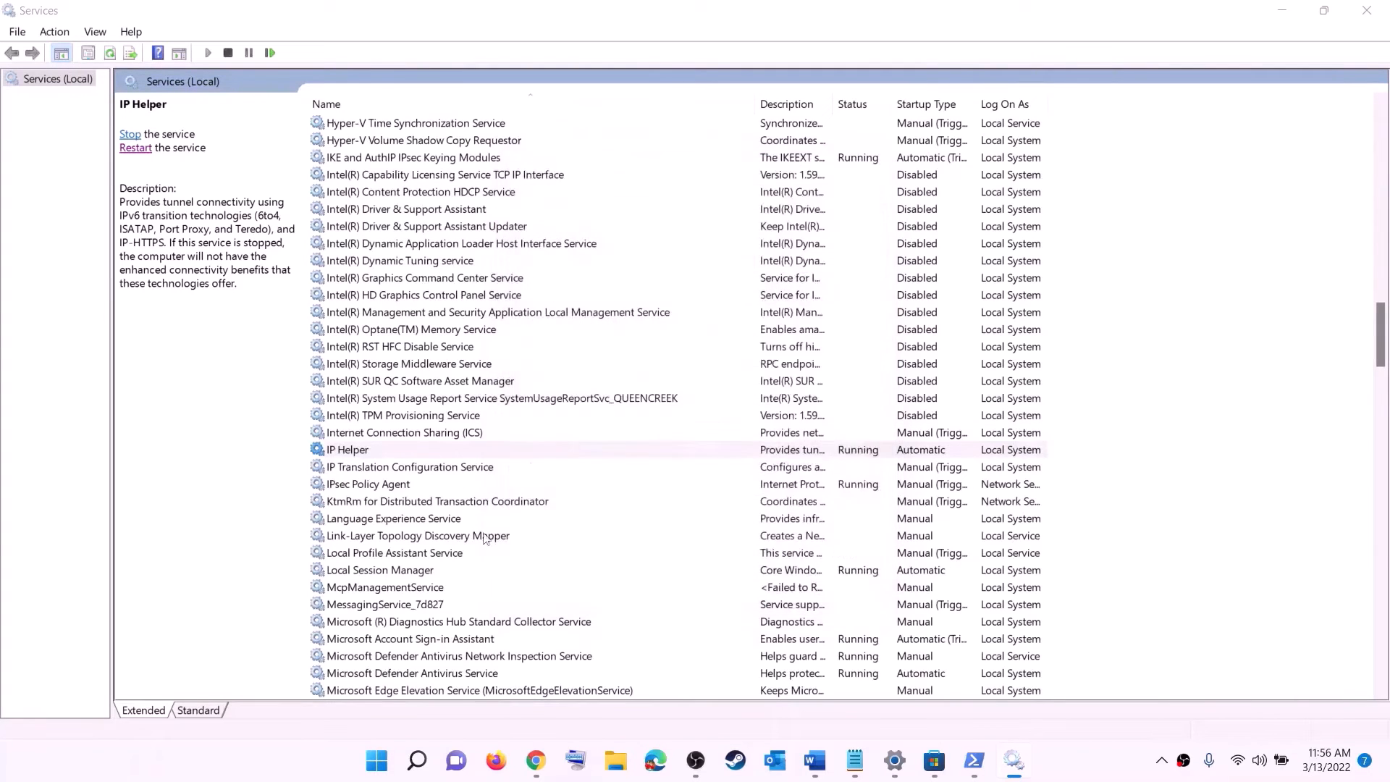
Jump to the Xbox services and set the Xbox Accessory Management Service startup type to Automatic
{"action": "left_click", "coordinate": [432, 520]}
{"action": "key", "text": "x"}
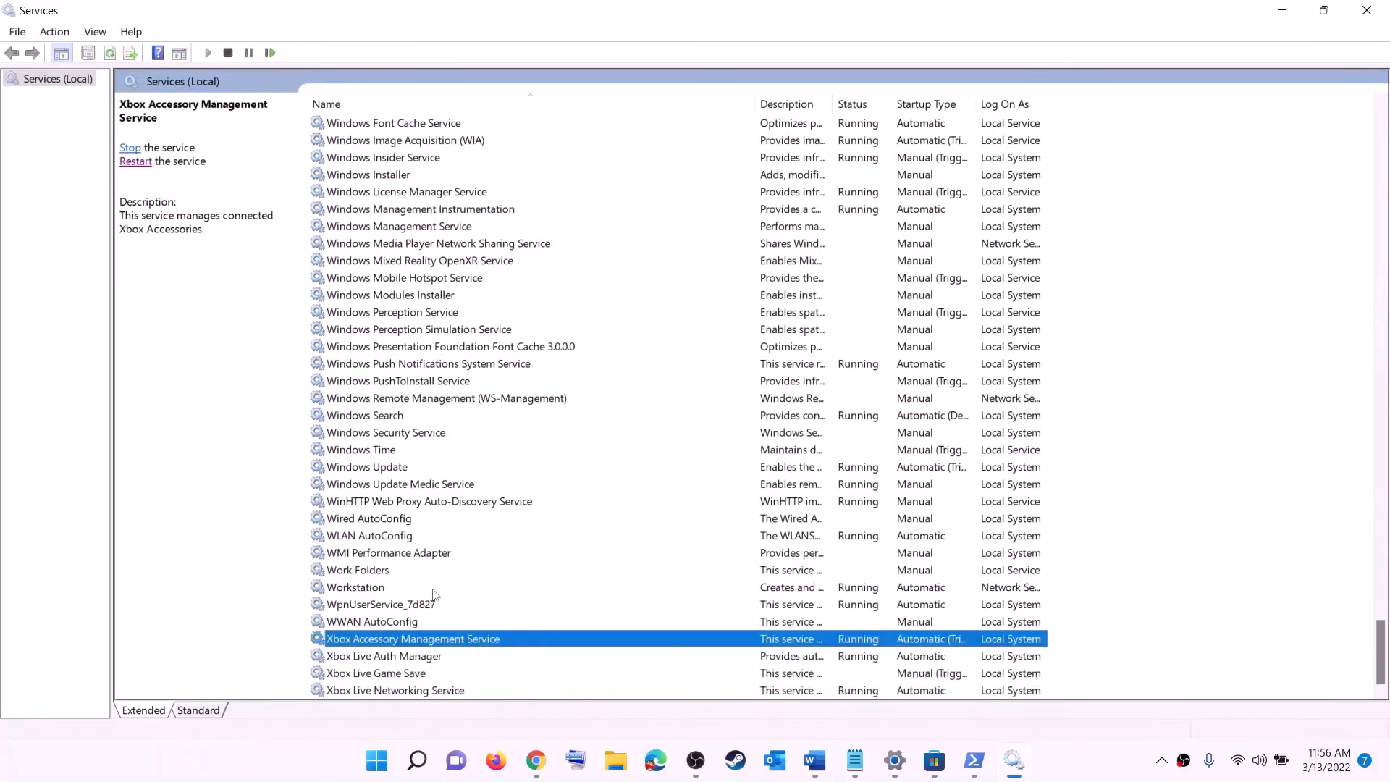
{"action": "double_click", "coordinate": [382, 644]}
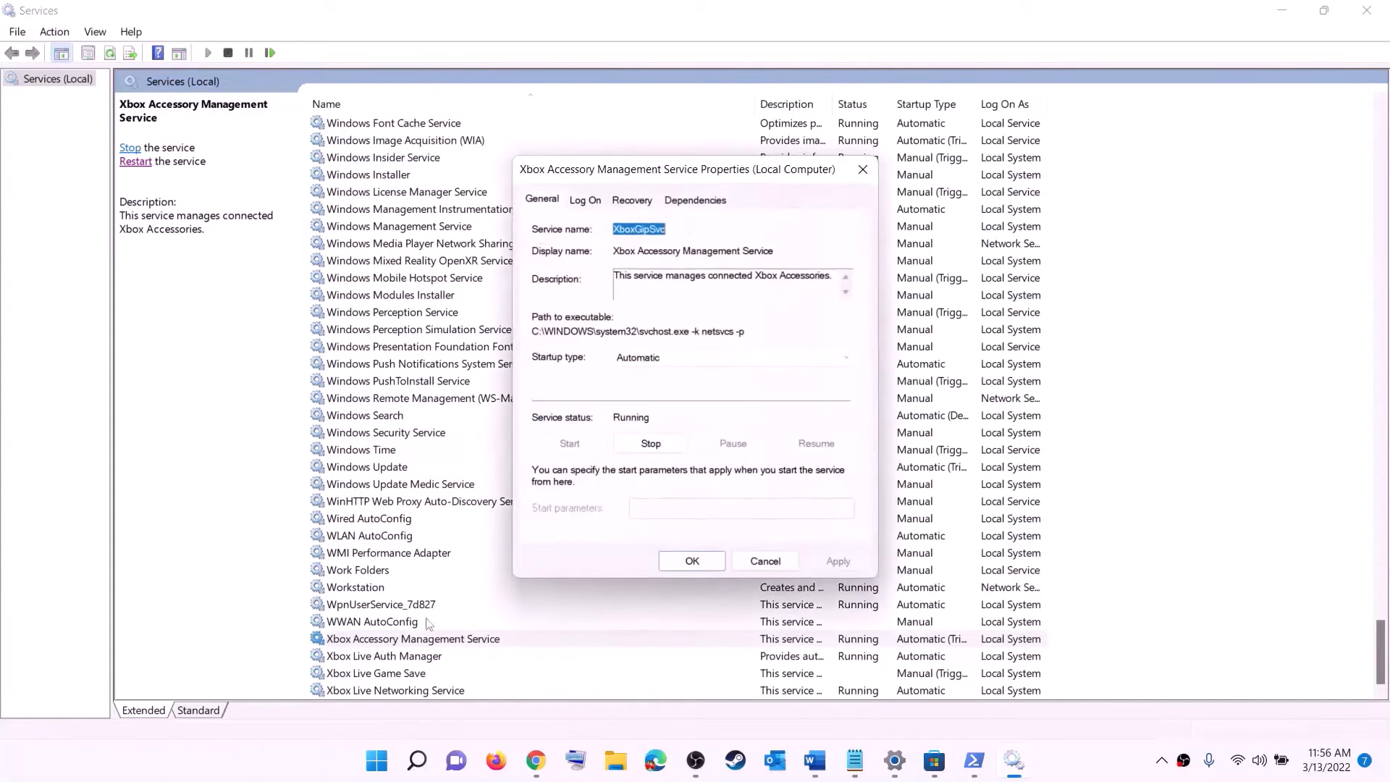
{"action": "left_click", "coordinate": [661, 362]}
{"action": "left_click", "coordinate": [658, 386]}
{"action": "left_click", "coordinate": [839, 564]}
{"action": "left_click", "coordinate": [693, 562]}
Set the Xbox Live Auth Manager service's startup type to Automatic and close its properties
{"action": "double_click", "coordinate": [383, 656]}
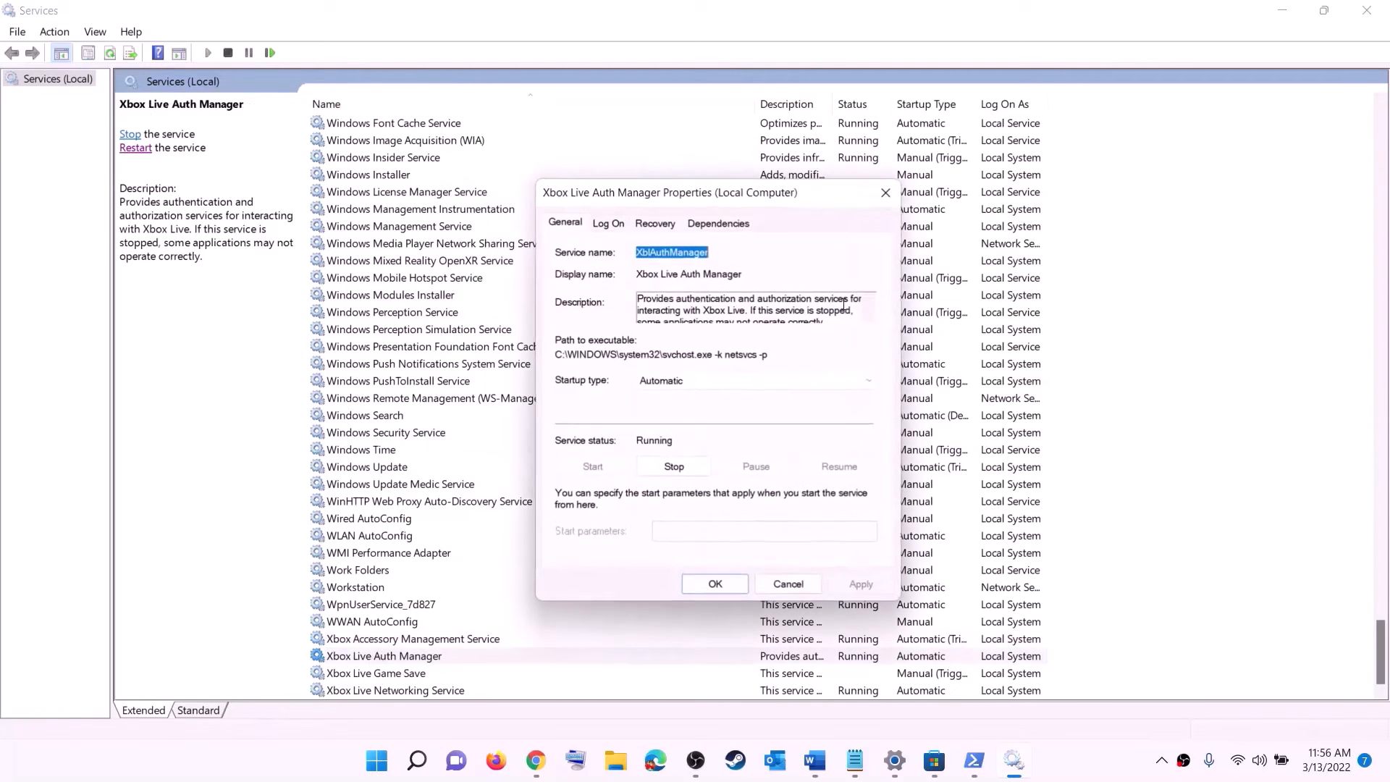
{"action": "left_click", "coordinate": [700, 380]}
{"action": "left_click", "coordinate": [666, 394]}
{"action": "left_click", "coordinate": [856, 583]}
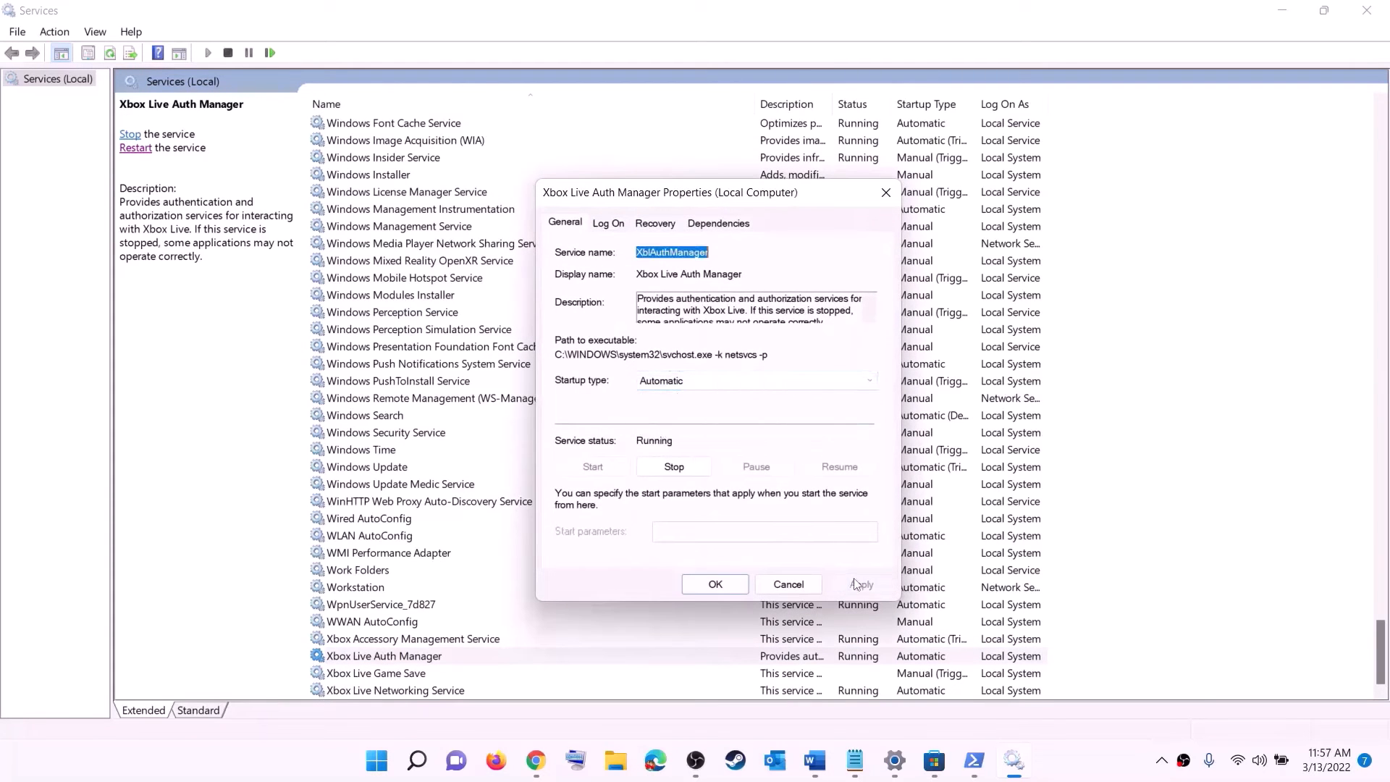
{"action": "left_click", "coordinate": [715, 583]}
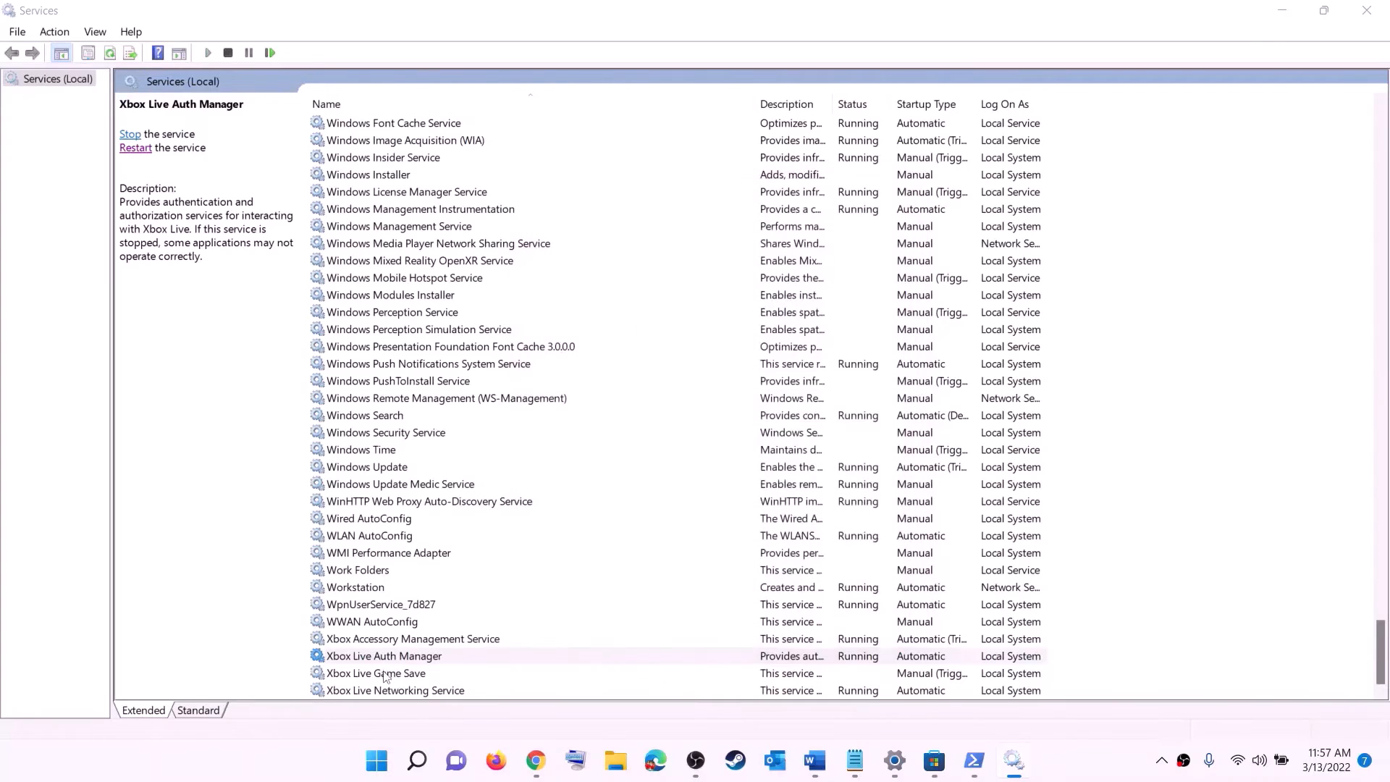
Set the Xbox Live Game Save service's startup type to Automatic, apply it, and start the service
{"action": "double_click", "coordinate": [384, 675]}
{"action": "left_click", "coordinate": [699, 365]}
{"action": "left_click", "coordinate": [645, 384]}
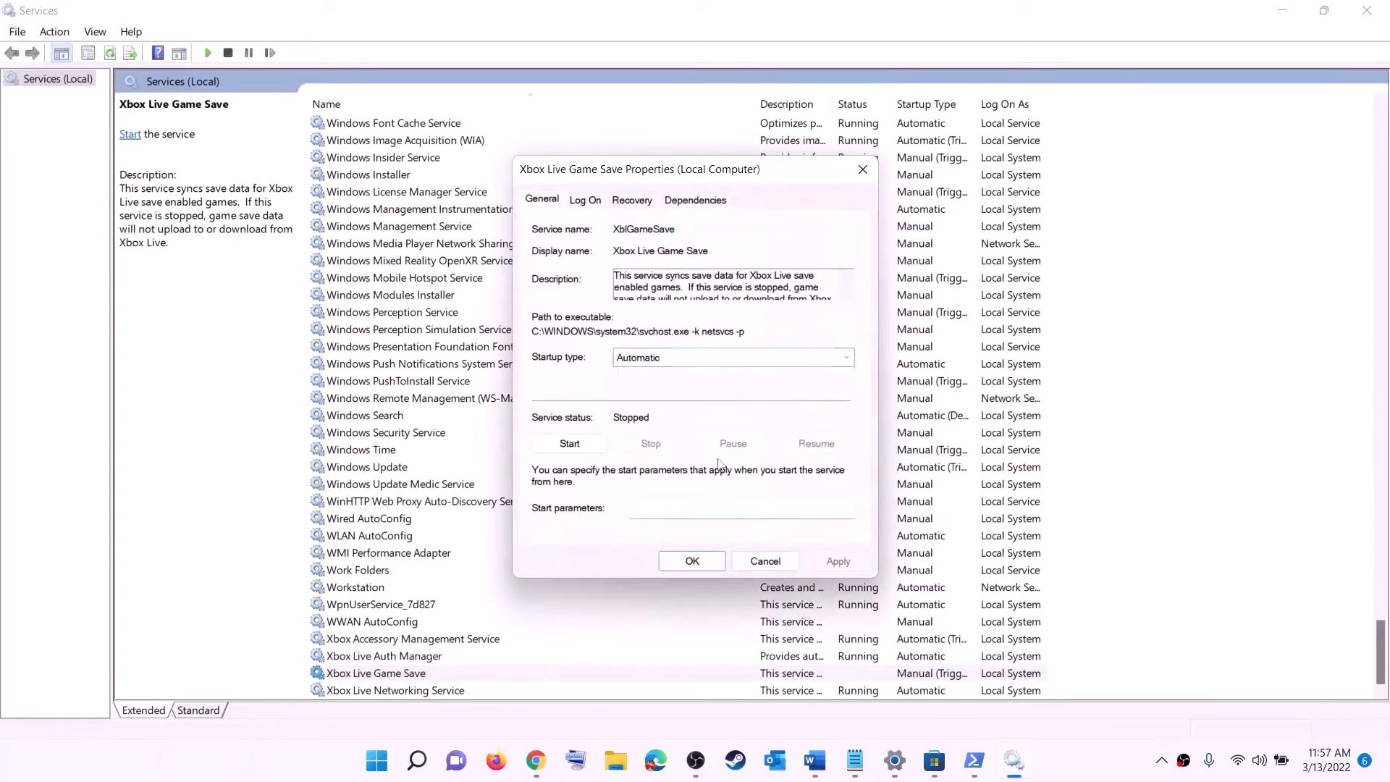
{"action": "left_click", "coordinate": [838, 562]}
{"action": "left_click", "coordinate": [577, 441]}
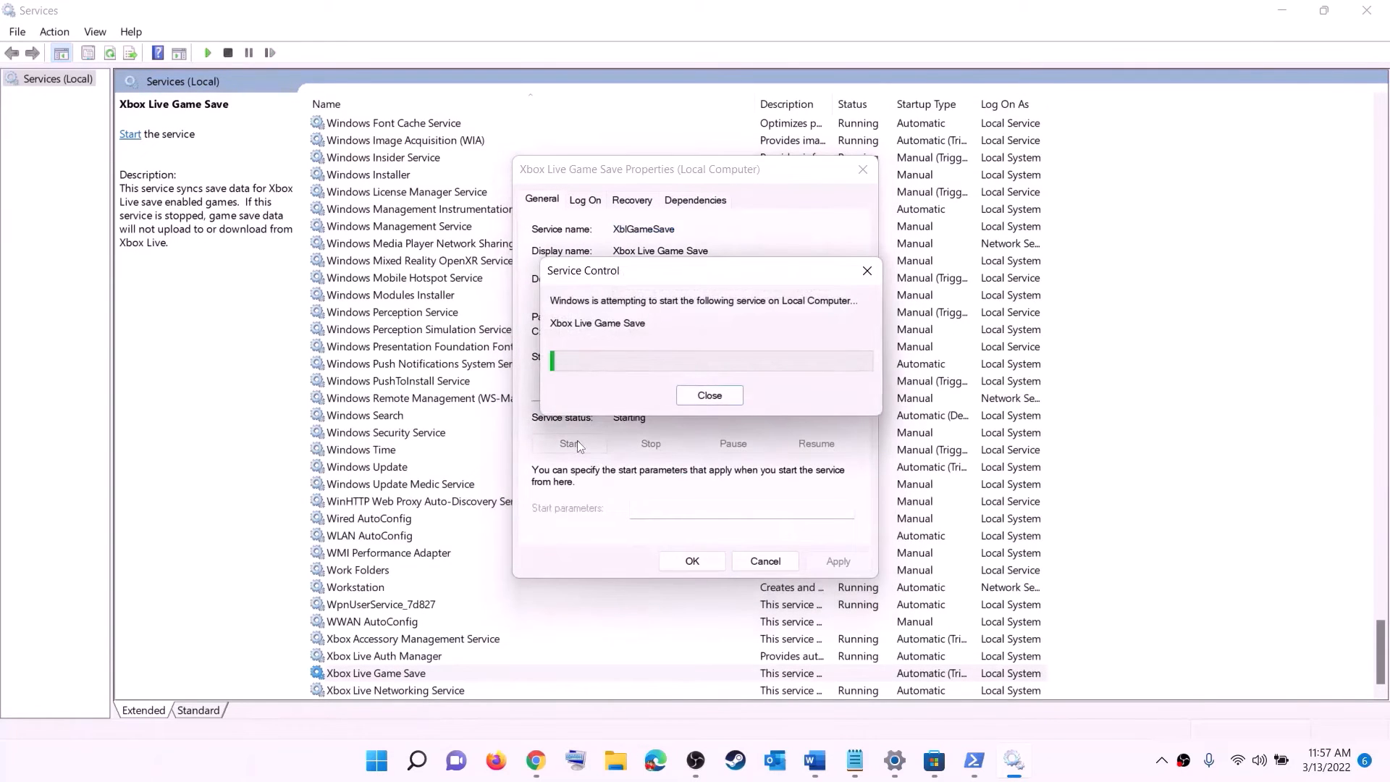
{"action": "left_click", "coordinate": [719, 561]}
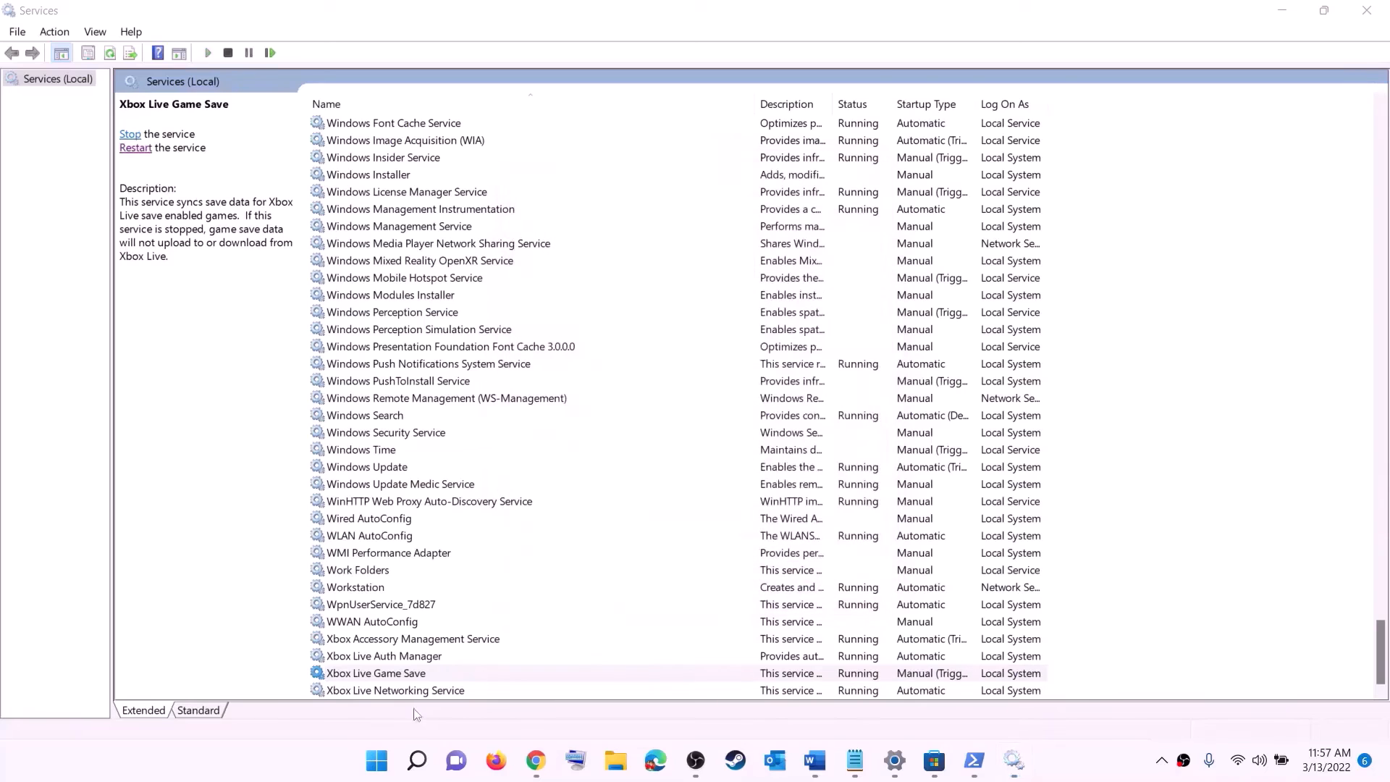
Set the Xbox Live Networking Service startup type to Automatic and close its properties
{"action": "double_click", "coordinate": [405, 690]}
{"action": "left_click", "coordinate": [688, 364]}
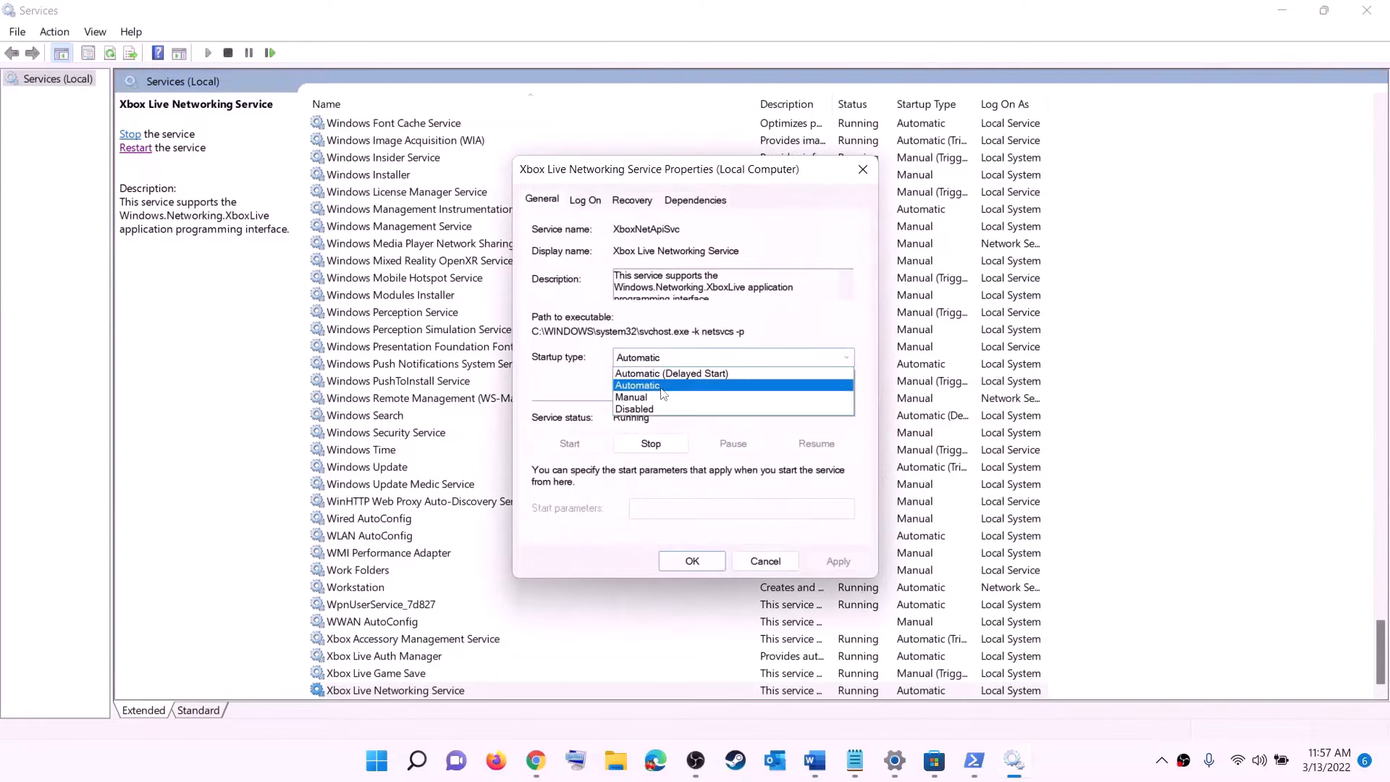
{"action": "left_click", "coordinate": [660, 387]}
{"action": "left_click", "coordinate": [837, 561]}
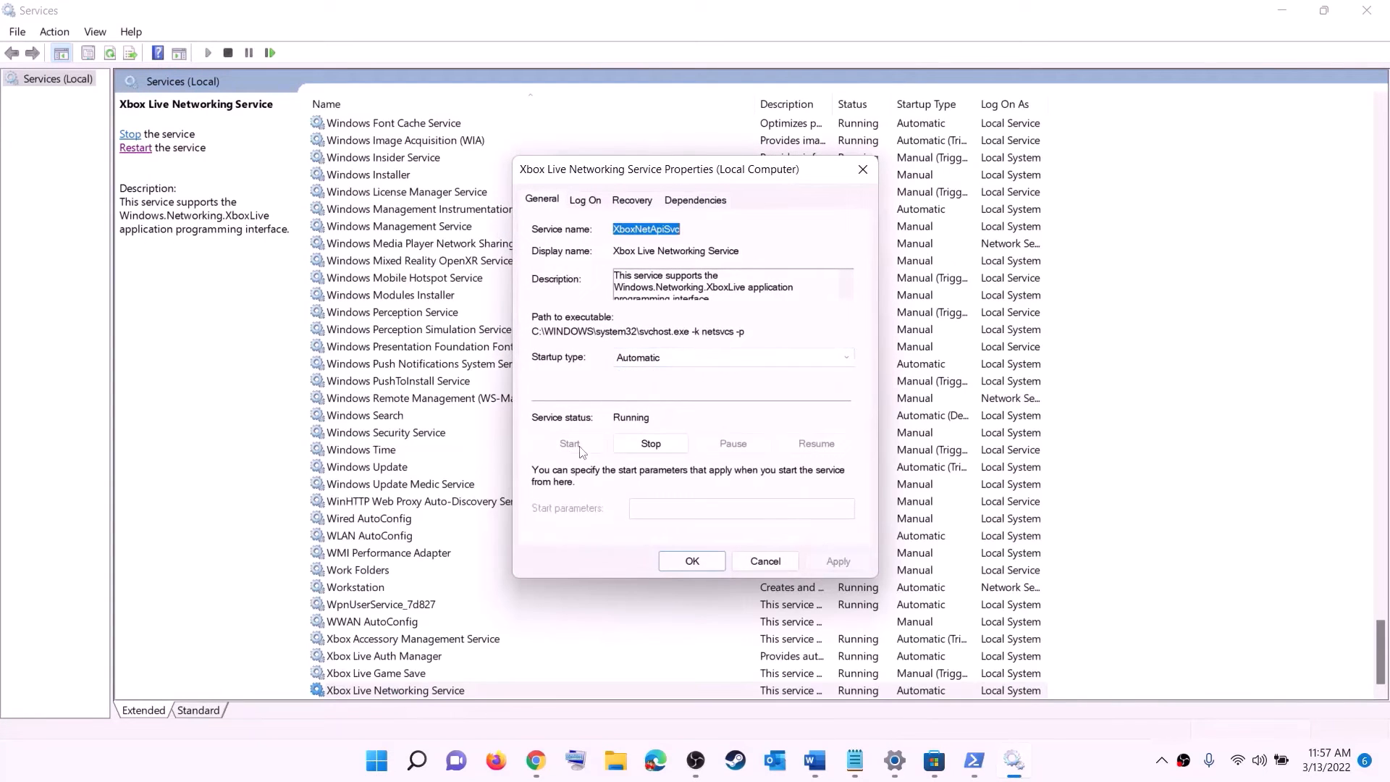
{"action": "left_click", "coordinate": [691, 560]}
Set the Windows Update service's startup type to Automatic (Delayed Start), apply it, and close its properties
{"action": "left_click", "coordinate": [393, 469]}
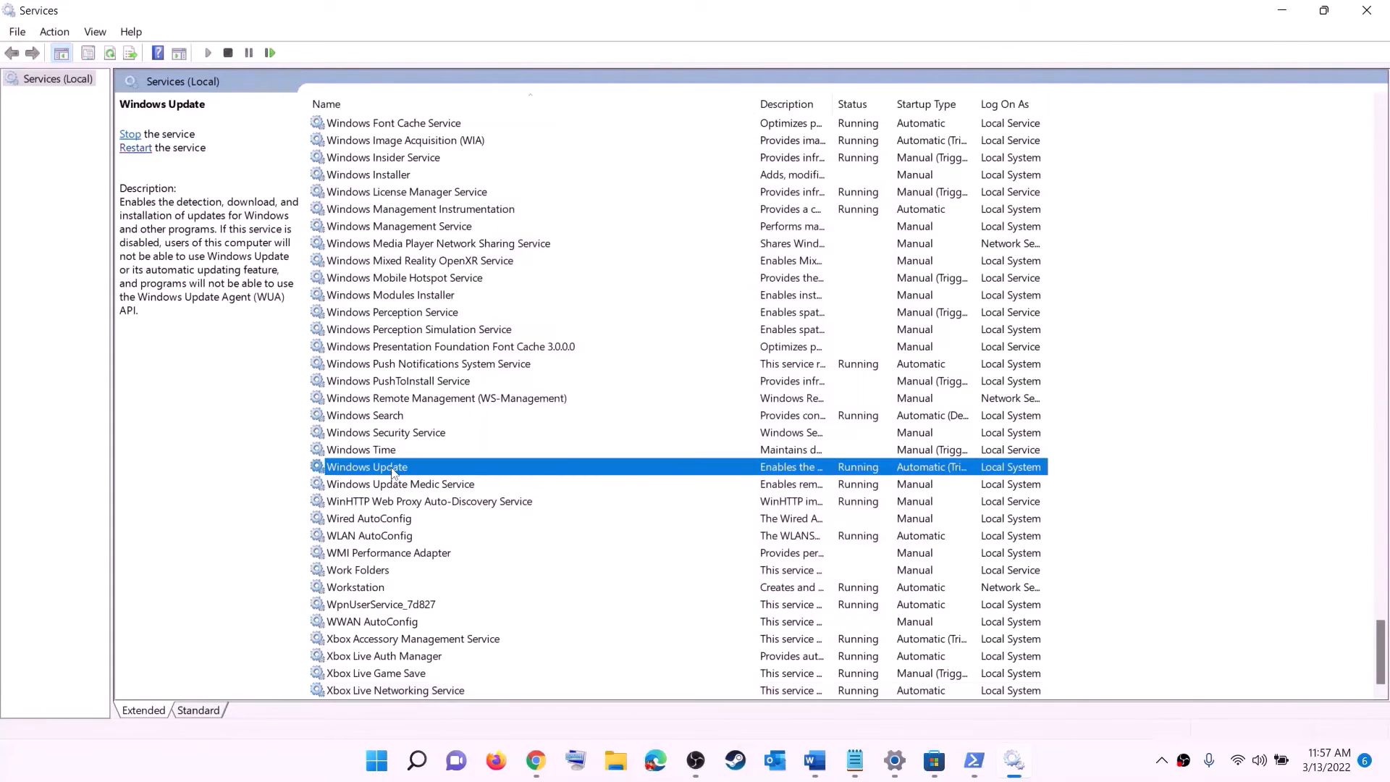
{"action": "double_click", "coordinate": [647, 475]}
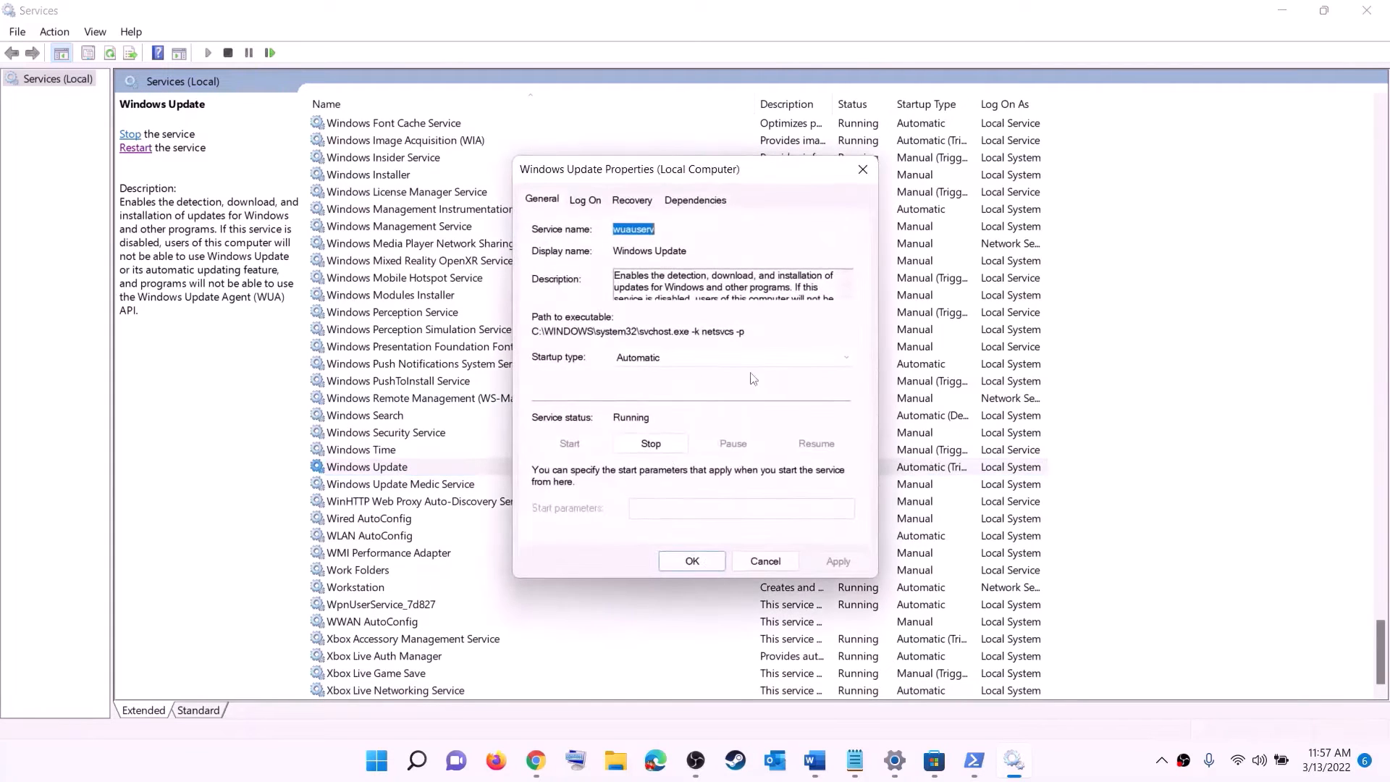
{"action": "left_click", "coordinate": [732, 357]}
{"action": "left_click", "coordinate": [666, 371]}
{"action": "left_click", "coordinate": [852, 567]}
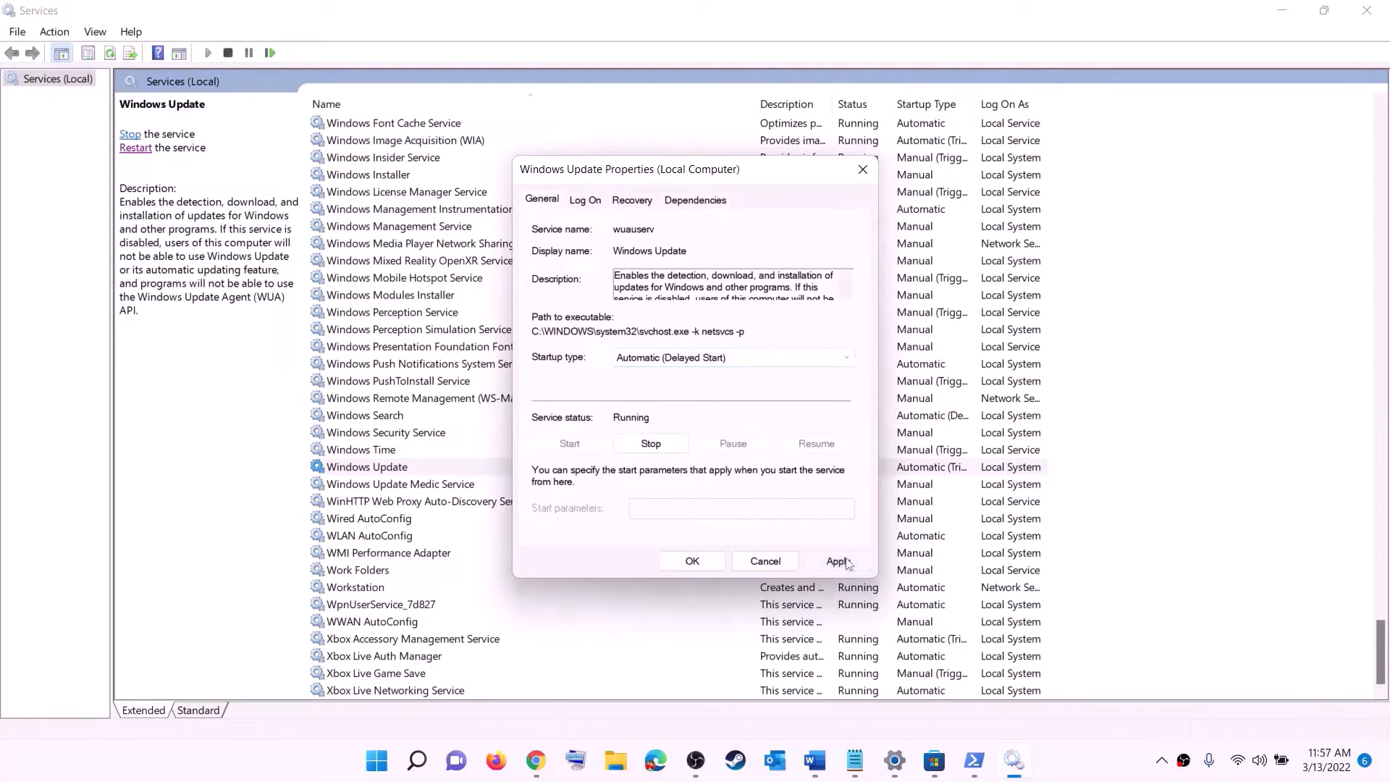
{"action": "left_click", "coordinate": [690, 559]}
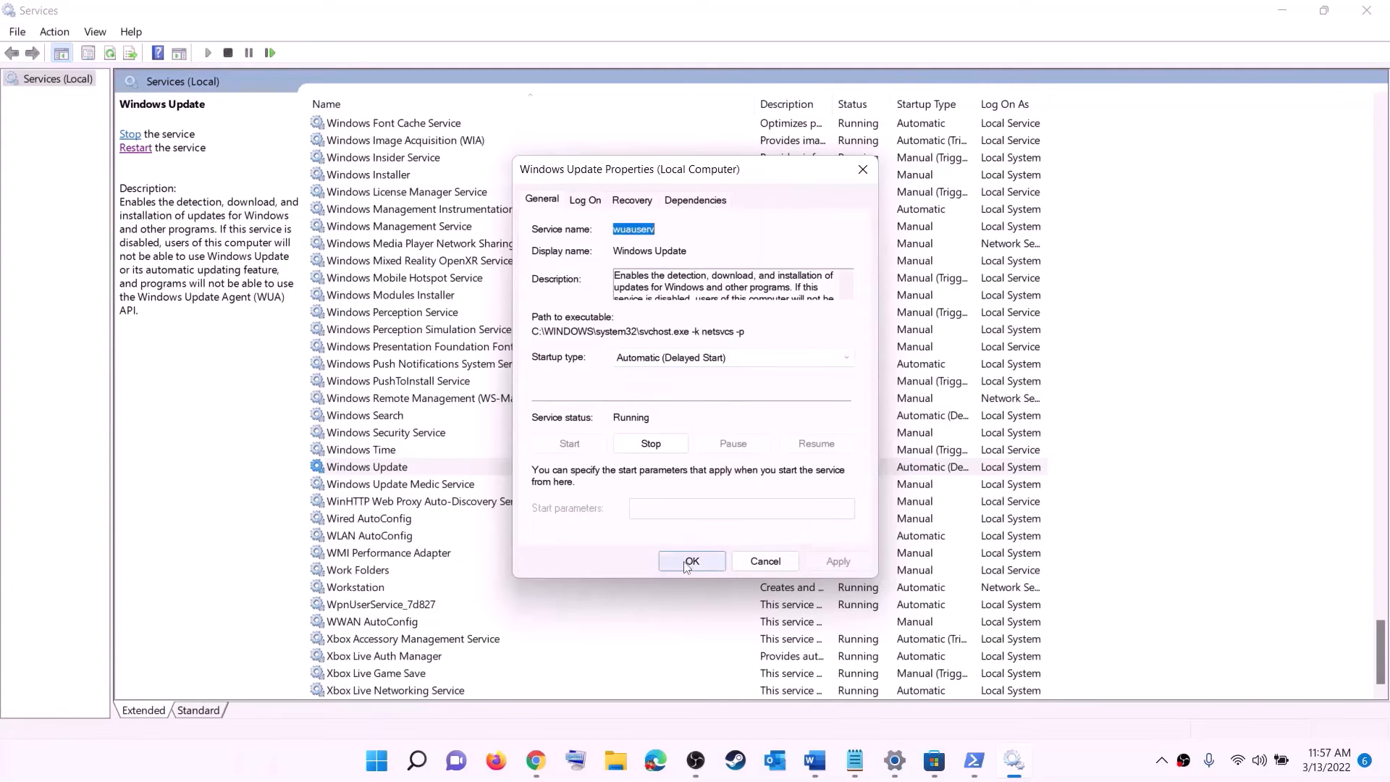
Jump to the Gaming Services entries in the services list and stop both of them
{"action": "left_click", "coordinate": [458, 399]}
{"action": "key", "text": "g"}
{"action": "scroll", "coordinate": [833, 377], "scroll_direction": "up", "scroll_amount": 4}
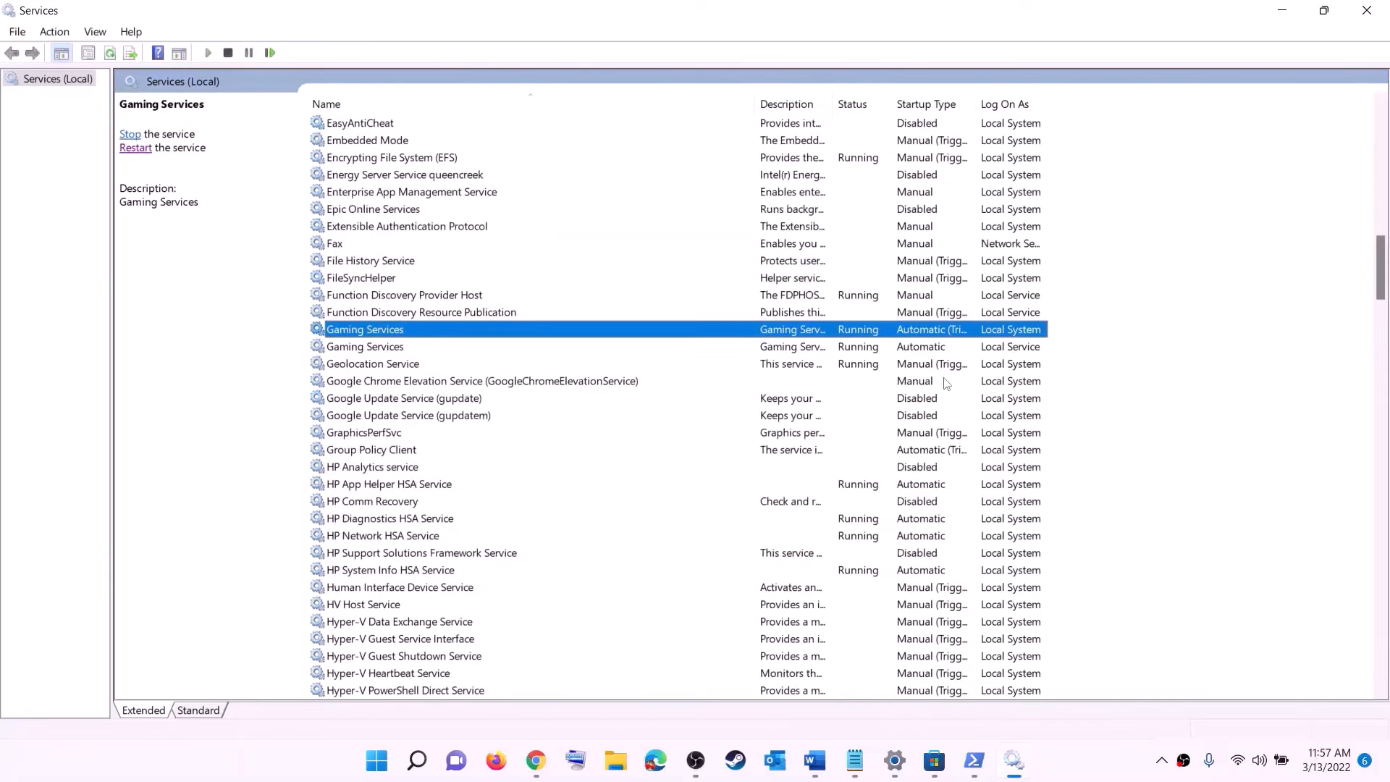
{"action": "left_click", "coordinate": [868, 346]}
{"action": "left_click", "coordinate": [867, 333]}
{"action": "left_click", "coordinate": [867, 349]}
{"action": "left_click", "coordinate": [860, 334]}
{"action": "right_click", "coordinate": [857, 334]}
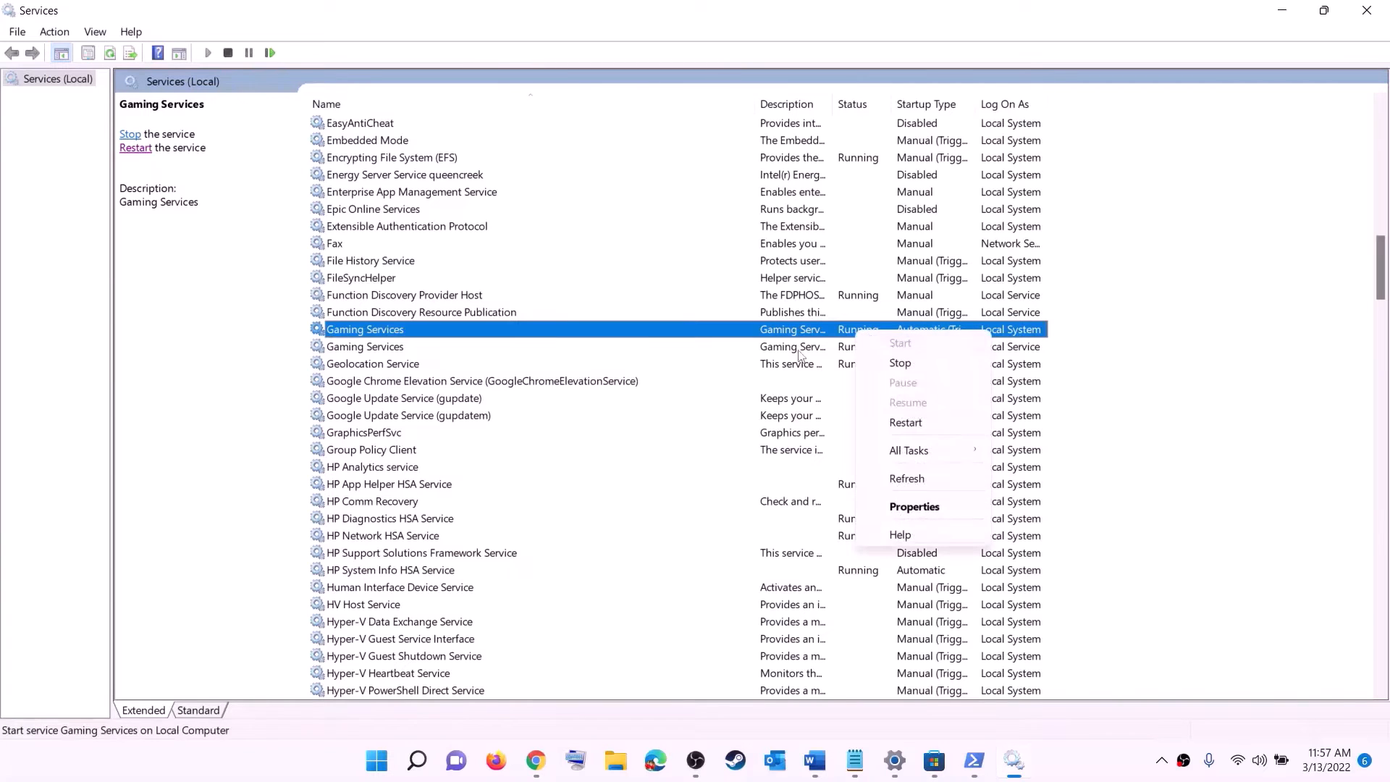
{"action": "left_click", "coordinate": [842, 337]}
{"action": "right_click", "coordinate": [854, 334]}
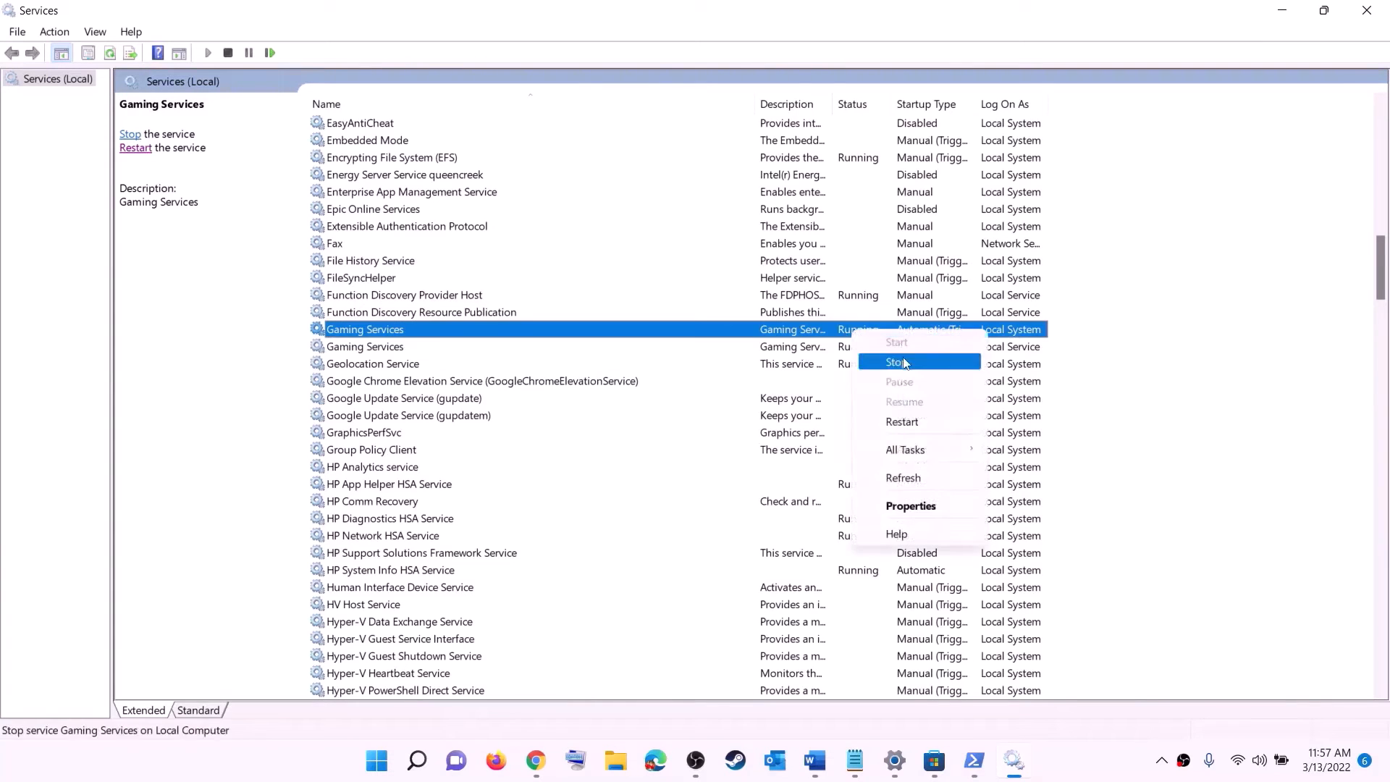
{"action": "left_click", "coordinate": [902, 360]}
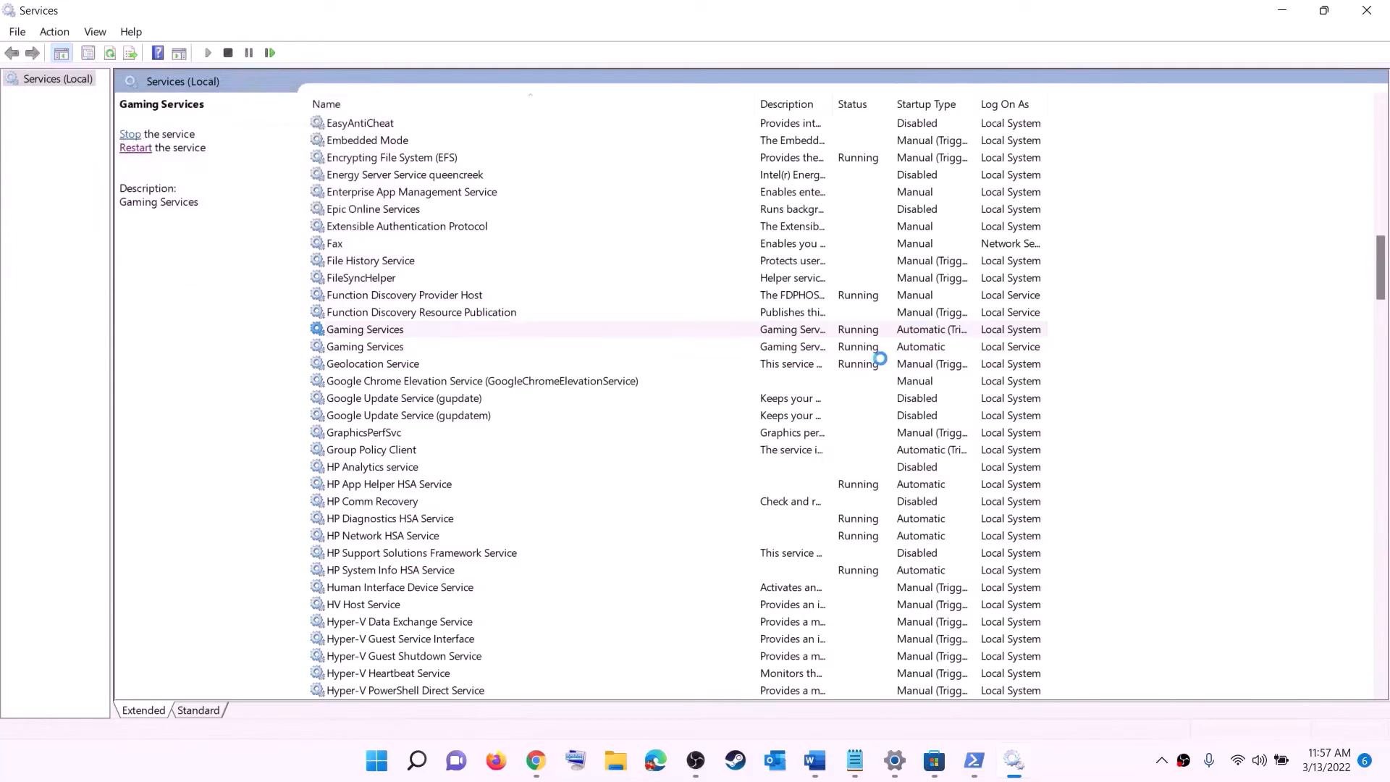
{"action": "left_click", "coordinate": [863, 349]}
{"action": "right_click", "coordinate": [862, 353]}
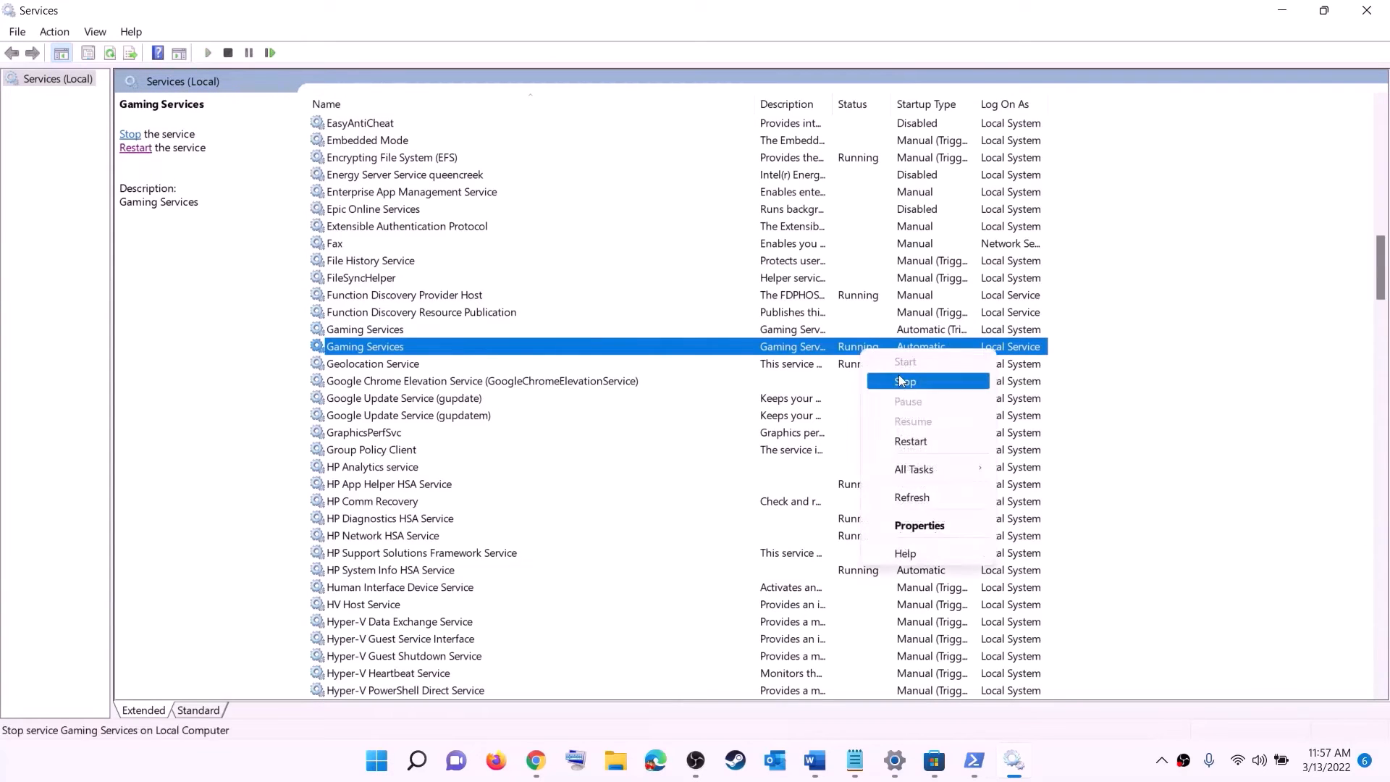
{"action": "left_click", "coordinate": [897, 375]}
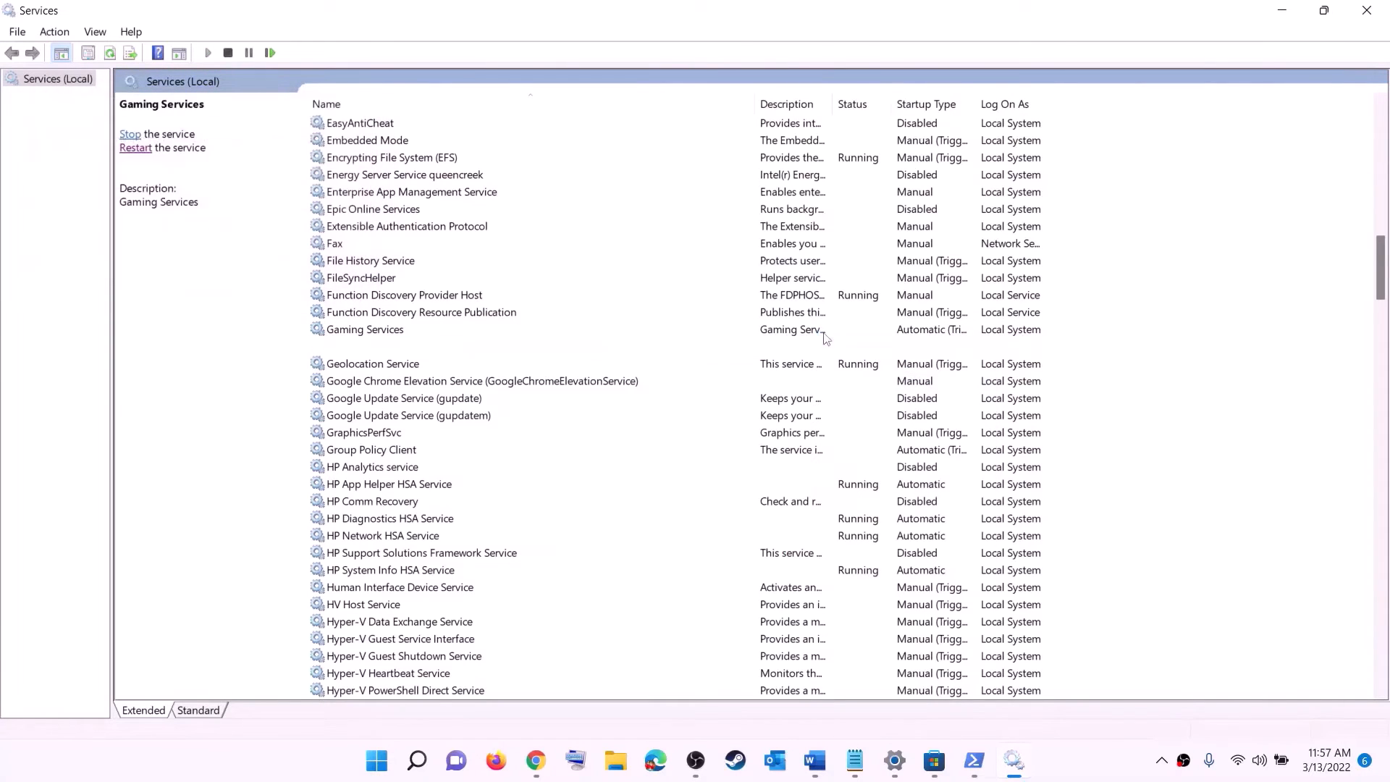
Start both Gaming Services entries again
{"action": "left_click", "coordinate": [833, 330]}
{"action": "right_click", "coordinate": [826, 331]}
{"action": "left_click", "coordinate": [882, 349]}
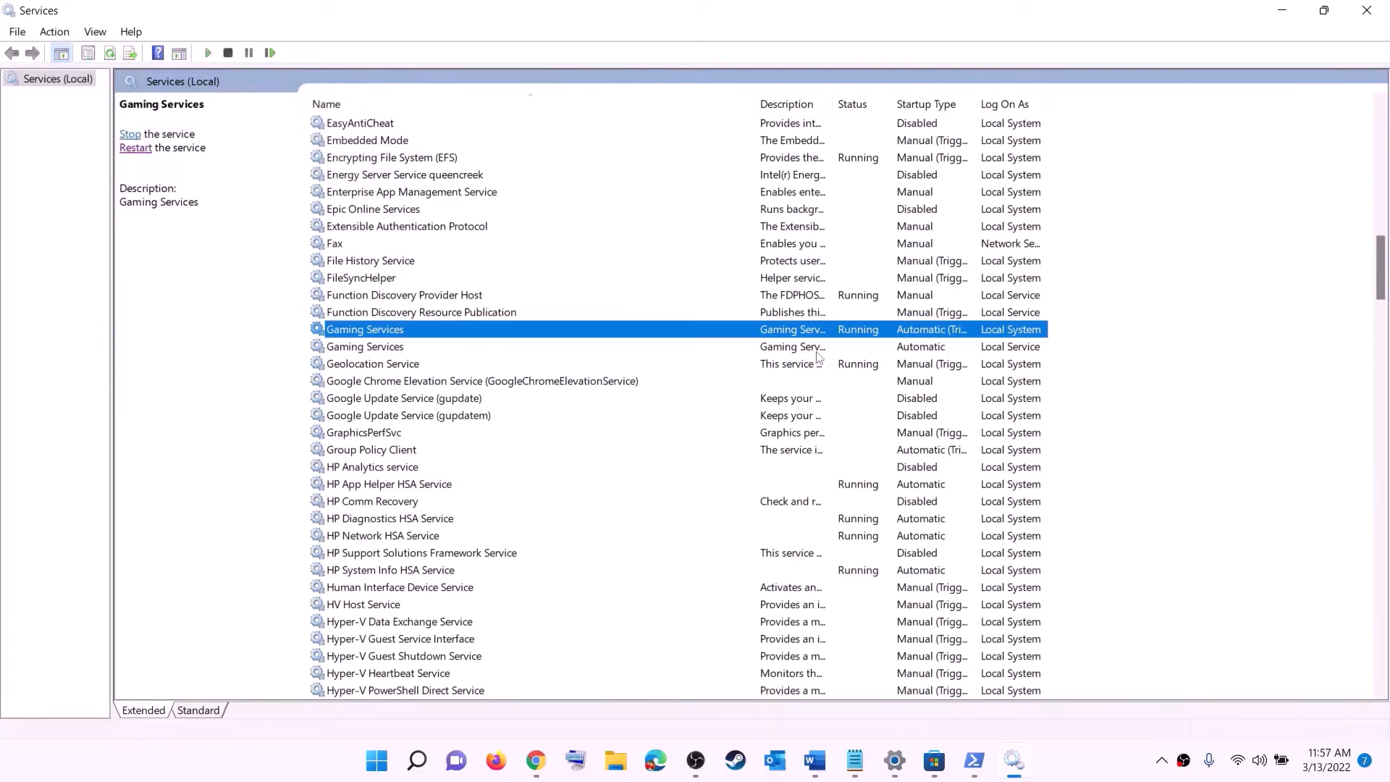
{"action": "left_click", "coordinate": [820, 350]}
{"action": "right_click", "coordinate": [820, 351]}
{"action": "left_click", "coordinate": [855, 363]}
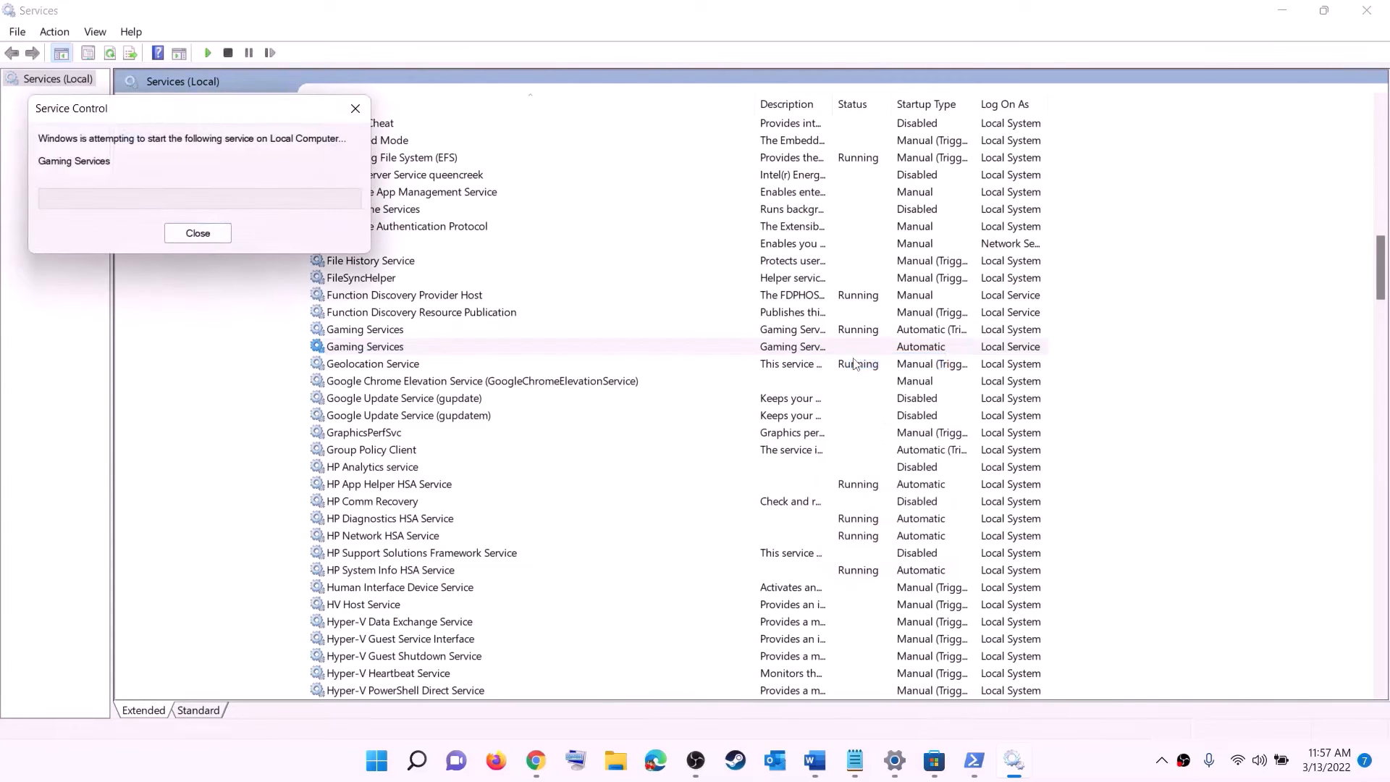
Set the Microsoft Store Install Service's startup type to Automatic and close its properties
{"action": "left_click", "coordinate": [791, 454]}
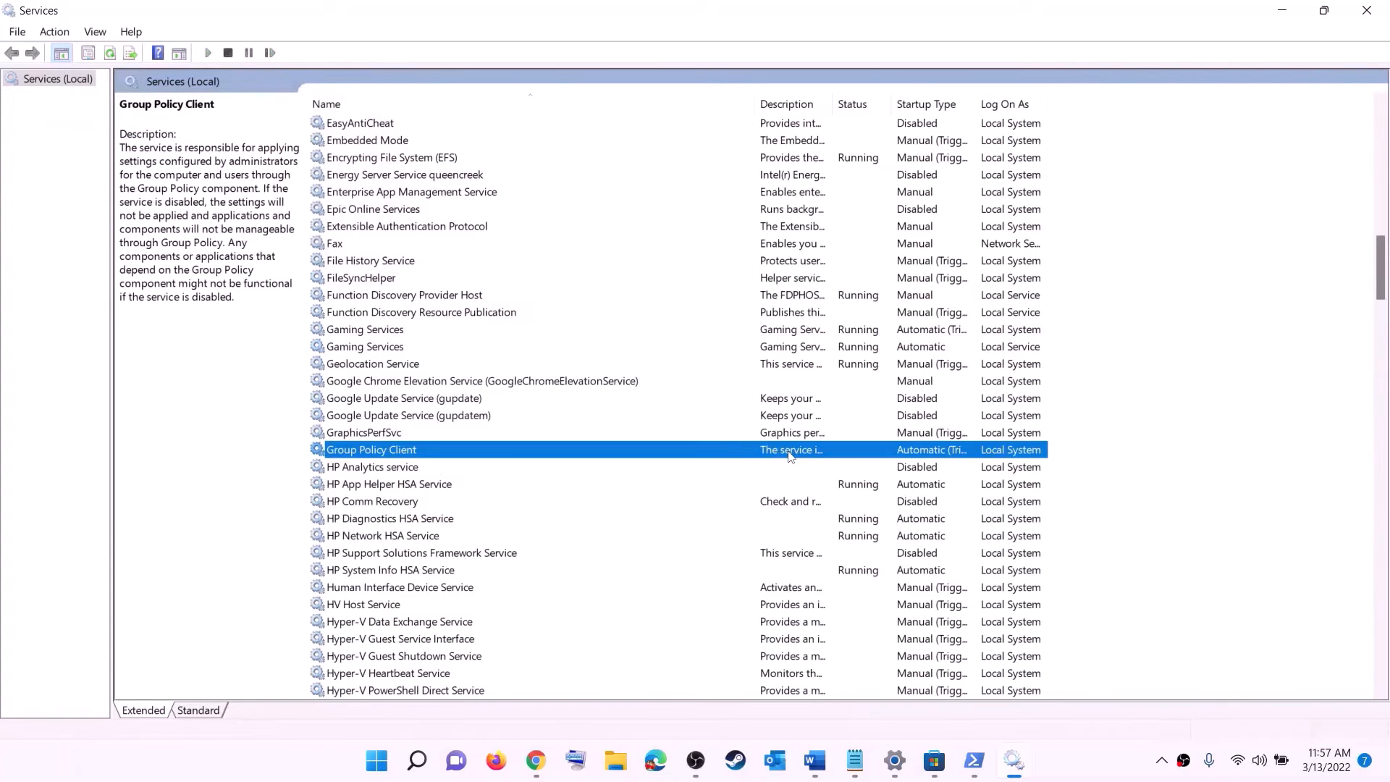
{"action": "key", "text": "m"}
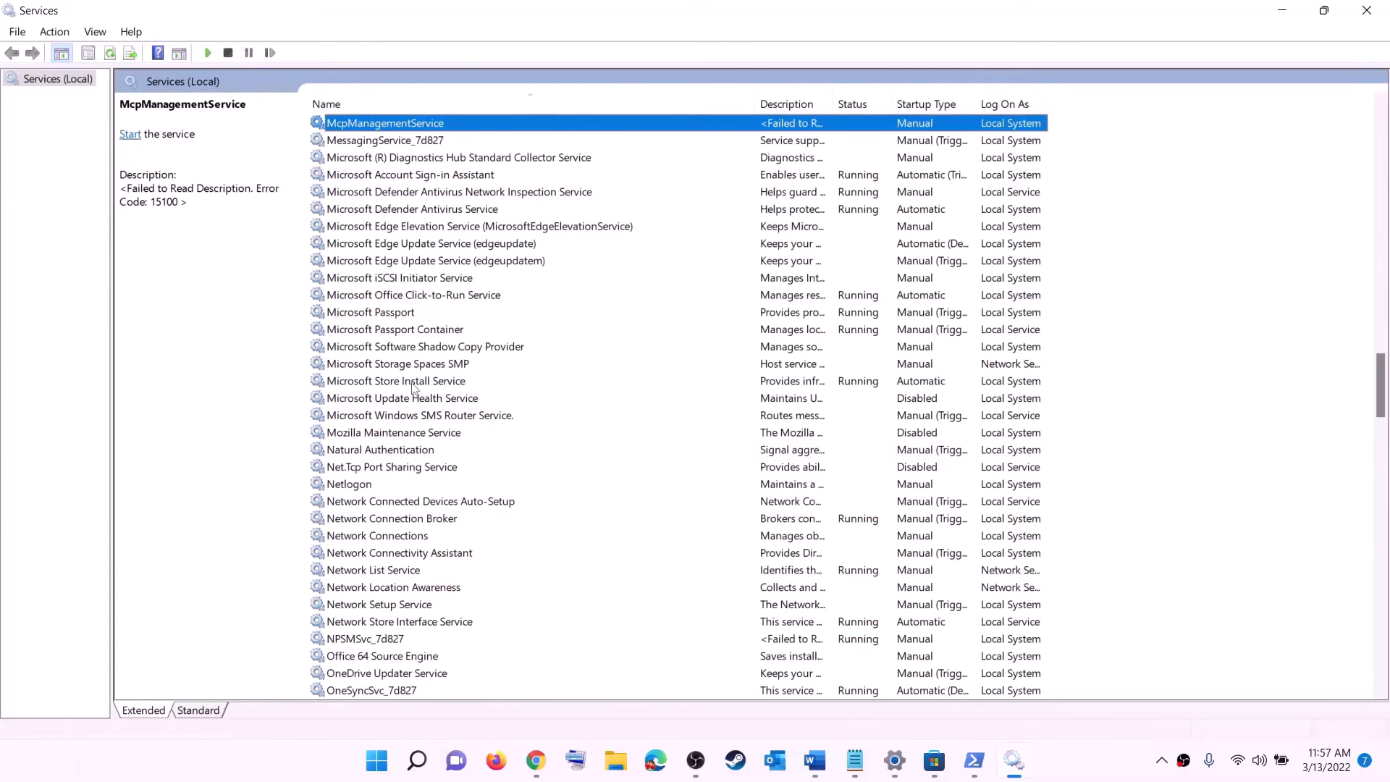
{"action": "left_click", "coordinate": [412, 381]}
{"action": "double_click", "coordinate": [537, 384]}
{"action": "left_click", "coordinate": [659, 358]}
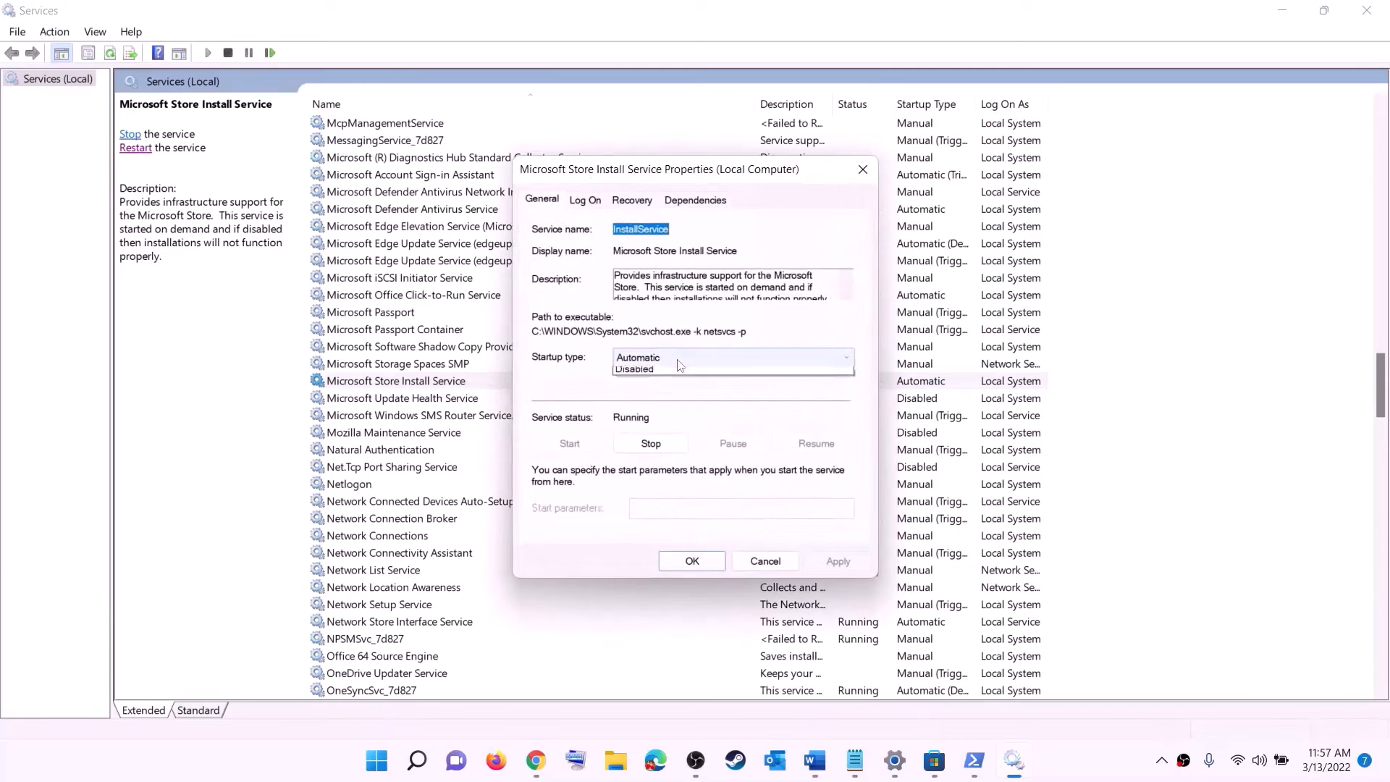
{"action": "left_click", "coordinate": [652, 363]}
{"action": "left_click", "coordinate": [834, 560]}
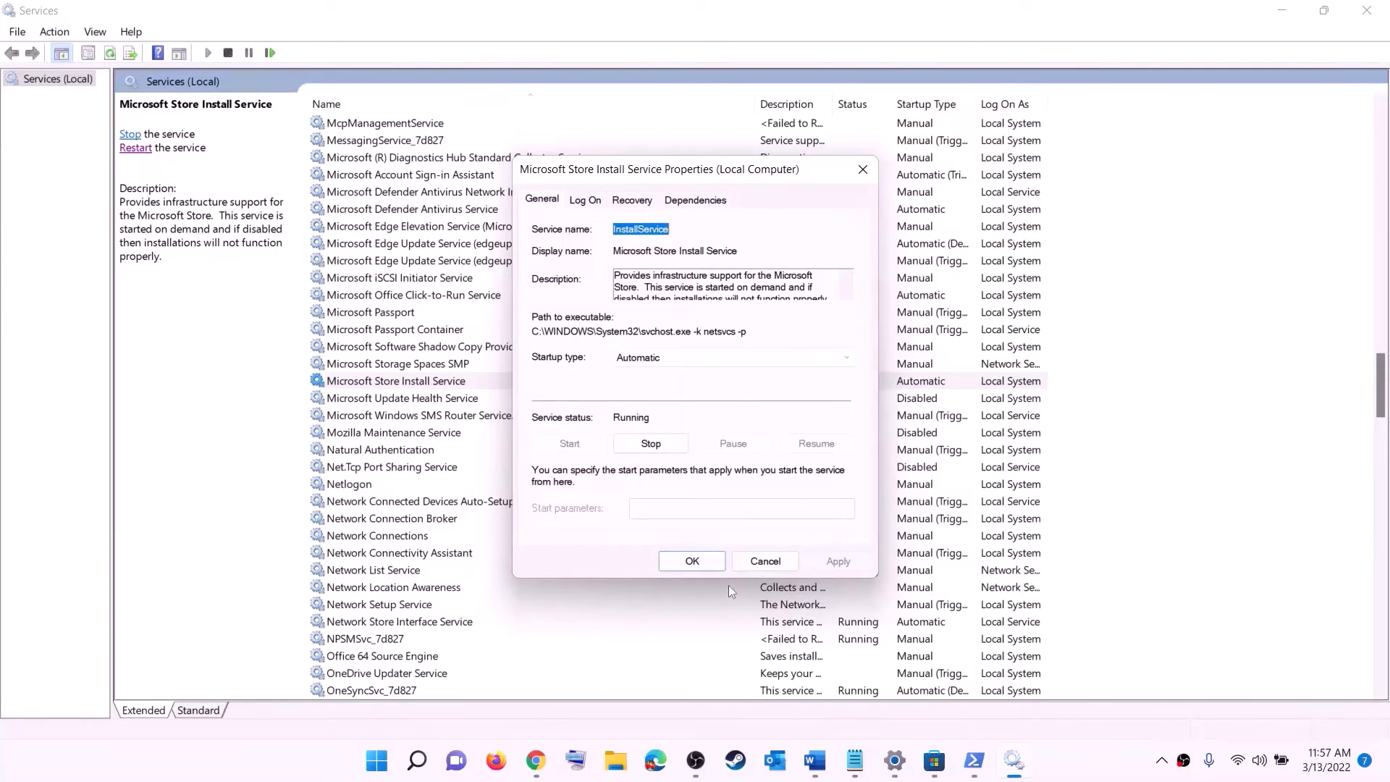
{"action": "left_click", "coordinate": [692, 561]}
Set the Background Intelligent Transfer Service's startup type to Automatic, apply it, and close the Services window
{"action": "left_click", "coordinate": [457, 335]}
{"action": "key", "text": "b"}
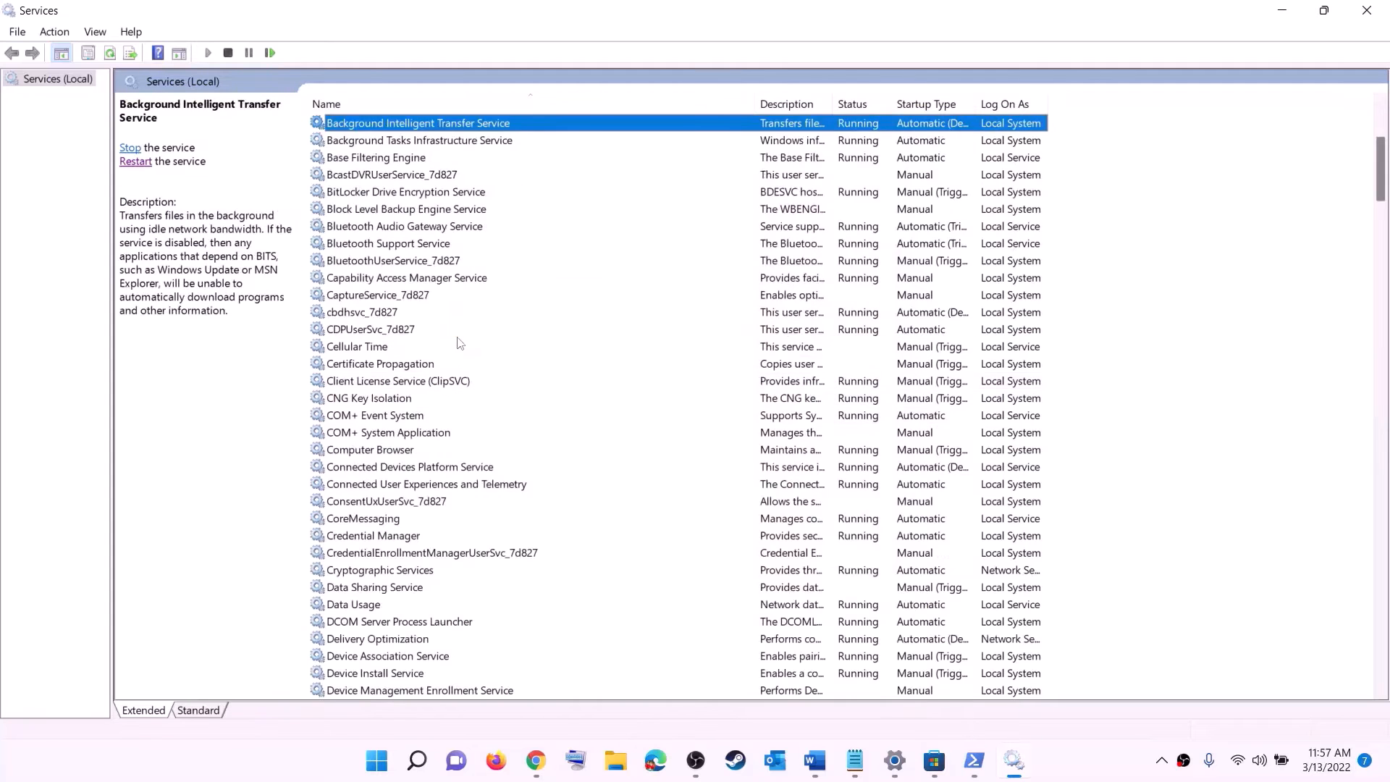
{"action": "scroll", "coordinate": [467, 211], "scroll_direction": "up", "scroll_amount": 4}
{"action": "double_click", "coordinate": [510, 332]}
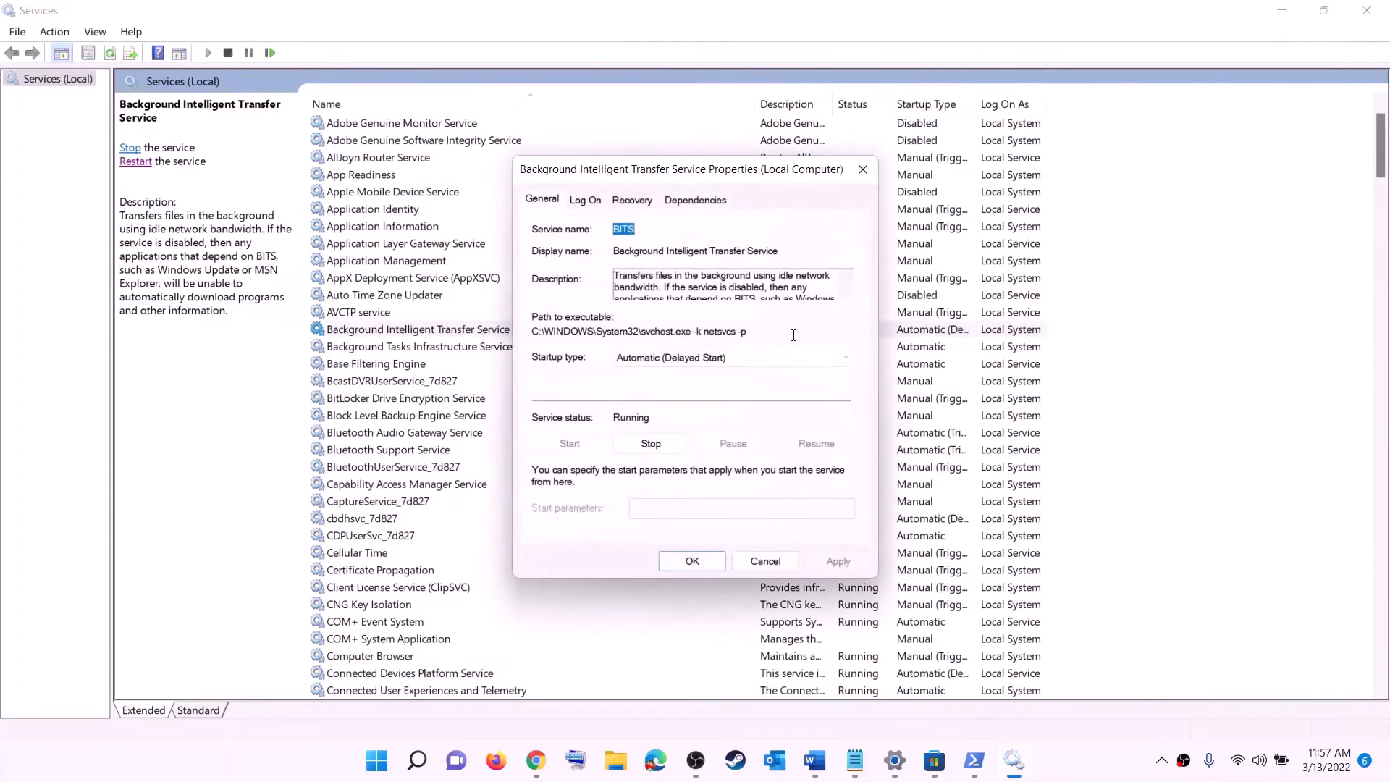
{"action": "left_click", "coordinate": [701, 365]}
{"action": "left_click", "coordinate": [672, 384]}
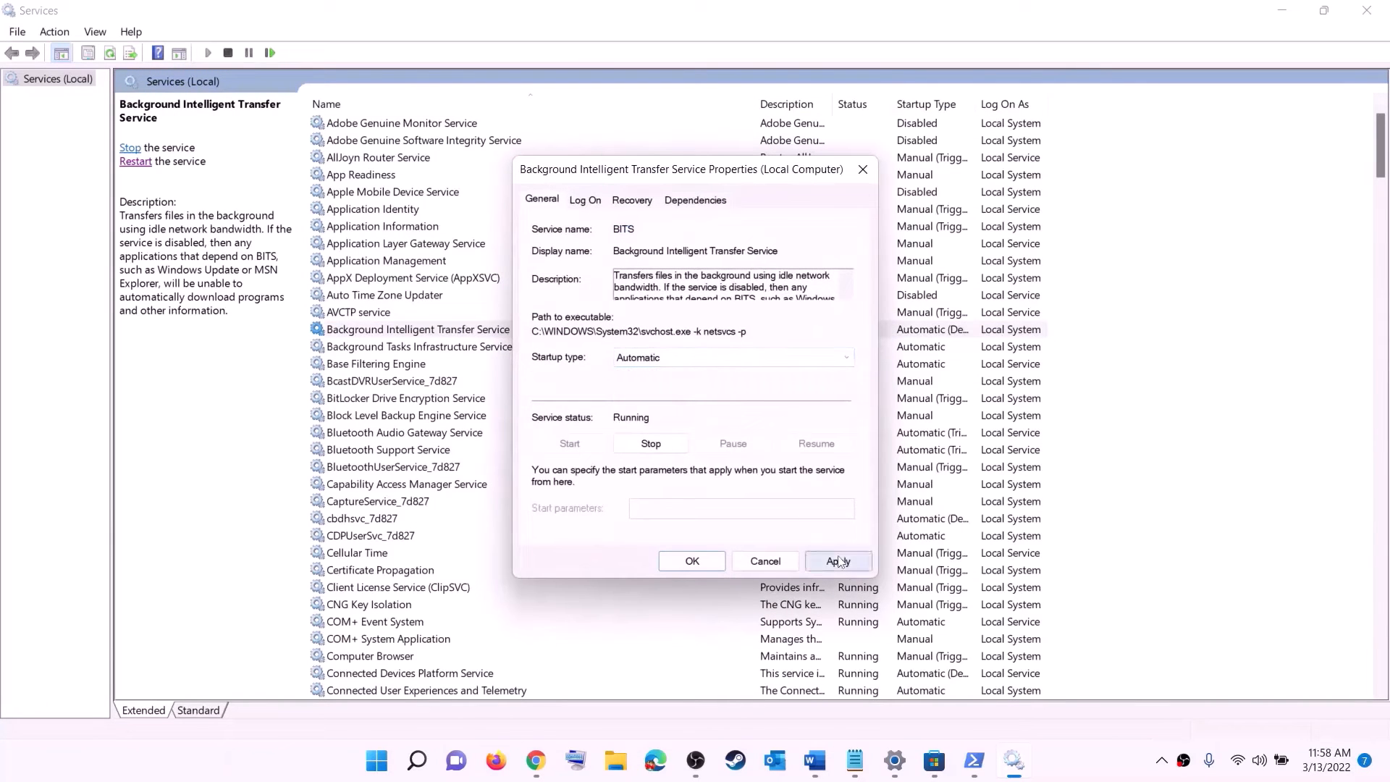
{"action": "left_click", "coordinate": [837, 561]}
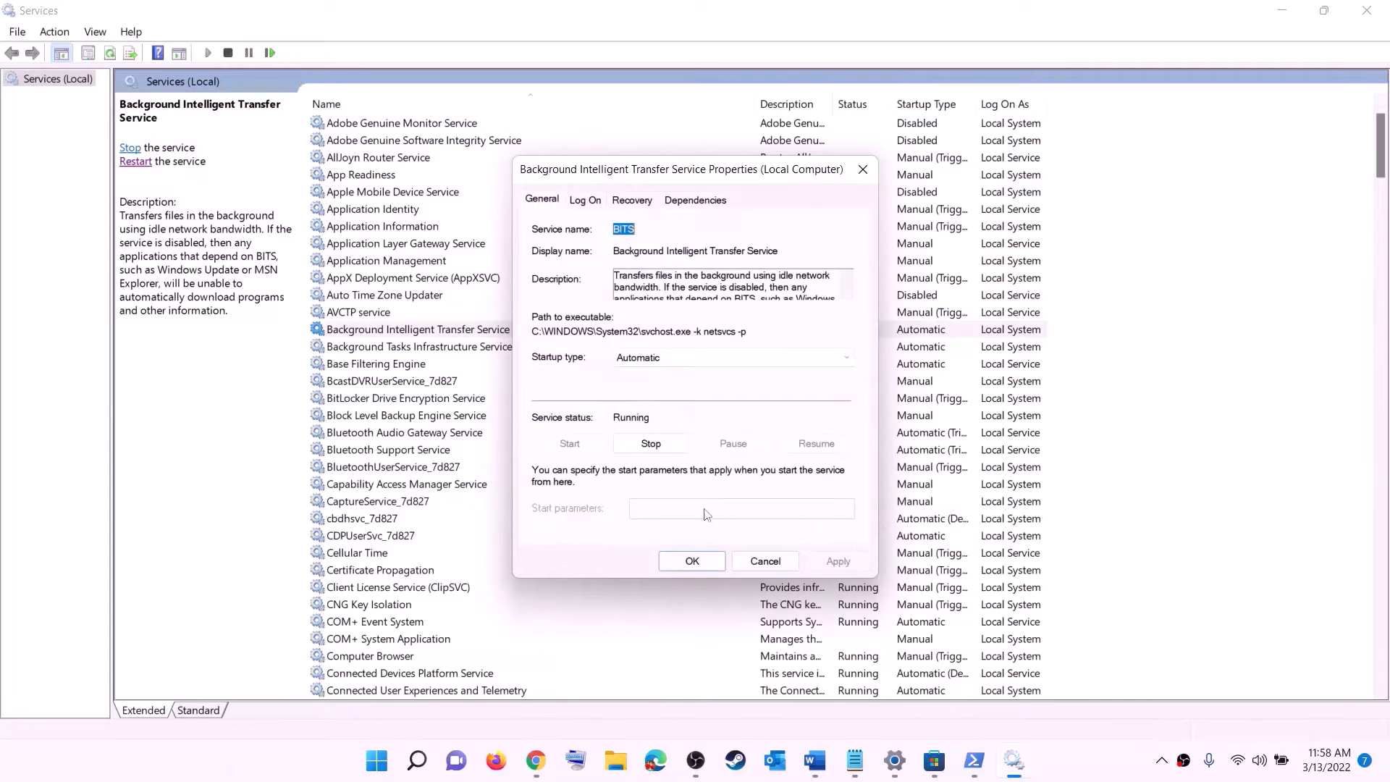
{"action": "left_click", "coordinate": [693, 561]}
{"action": "left_click", "coordinate": [1367, 10]}
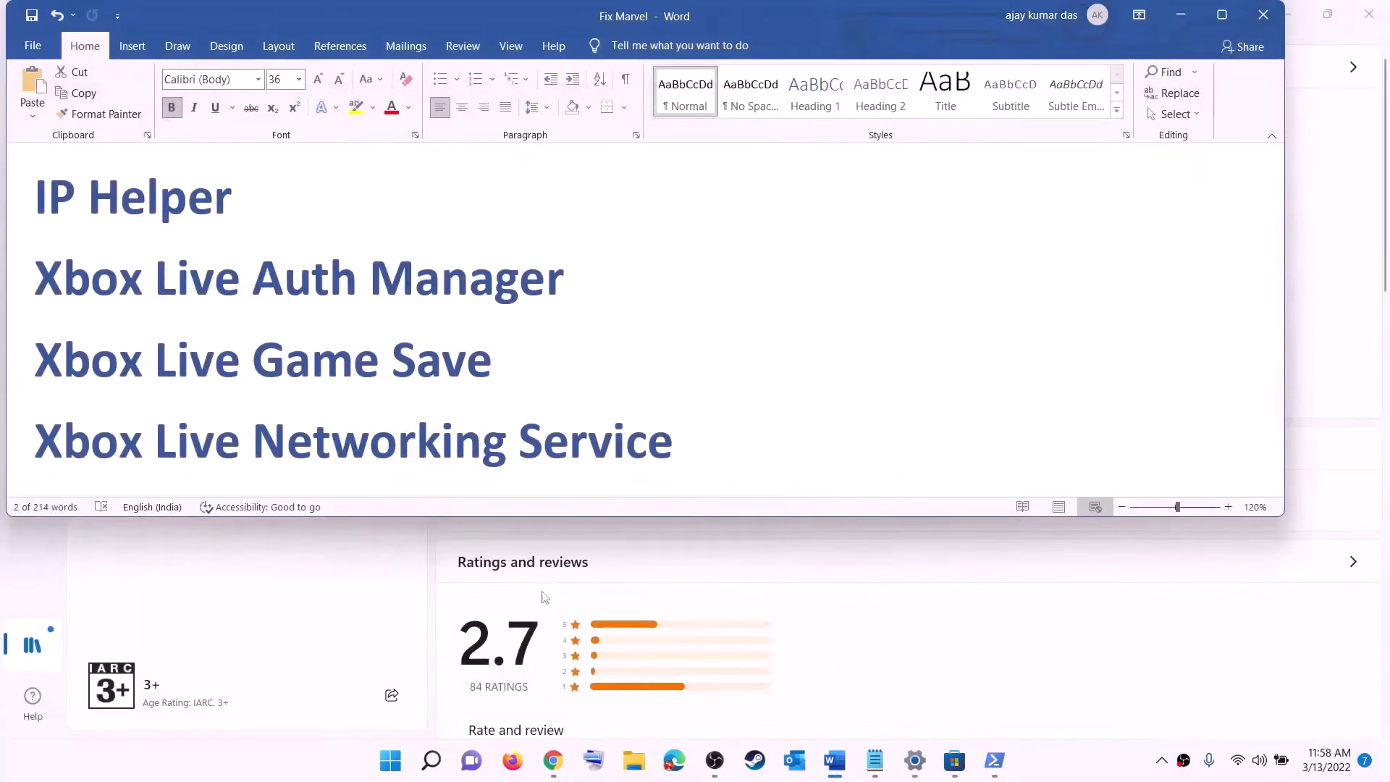
Find Step 9, Update Windows, in the Word document and open the Windows Update page in Settings
{"action": "scroll", "coordinate": [504, 409], "scroll_direction": "down", "scroll_amount": 7}
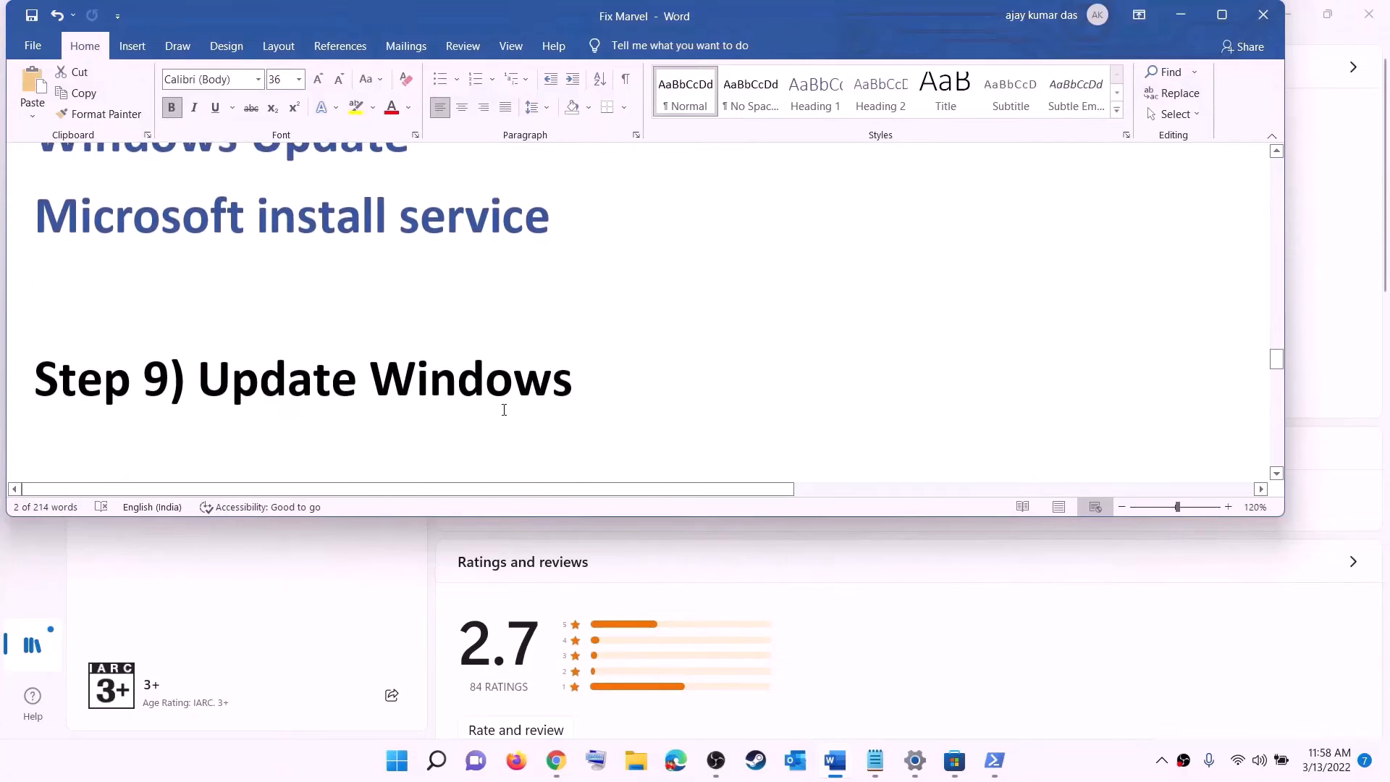
{"action": "left_click_drag", "start_coordinate": [259, 340], "coordinate": [682, 316]}
{"action": "key", "text": "super"}
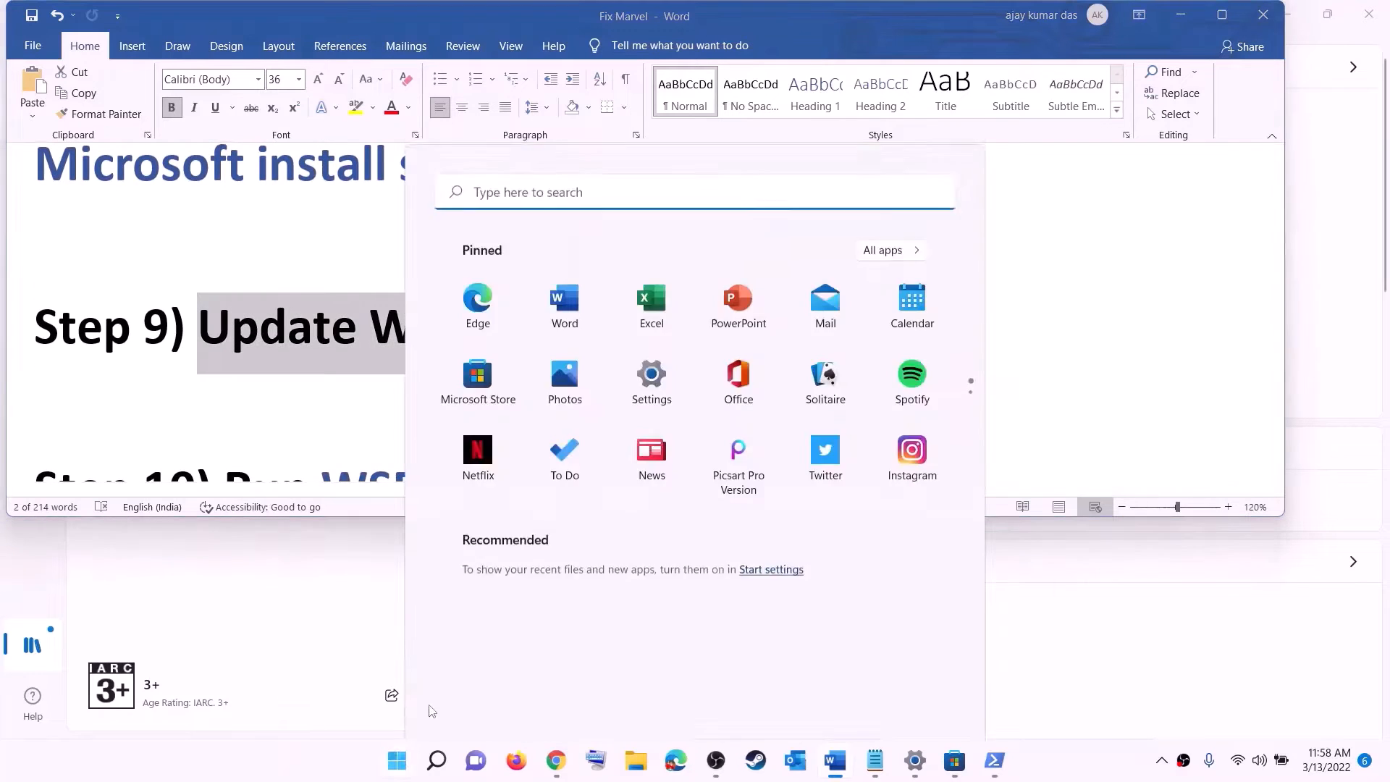
{"action": "left_click", "coordinate": [668, 317]}
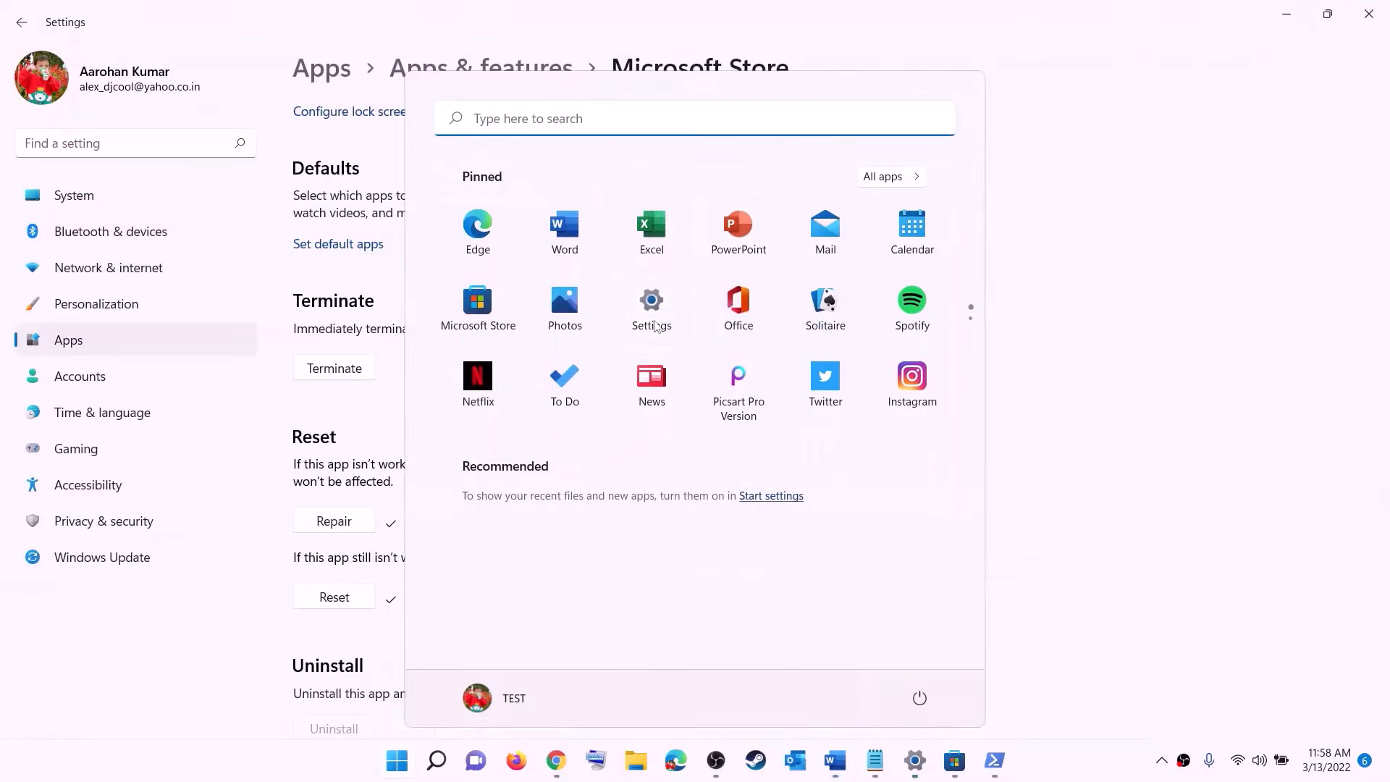
{"action": "left_click", "coordinate": [105, 556]}
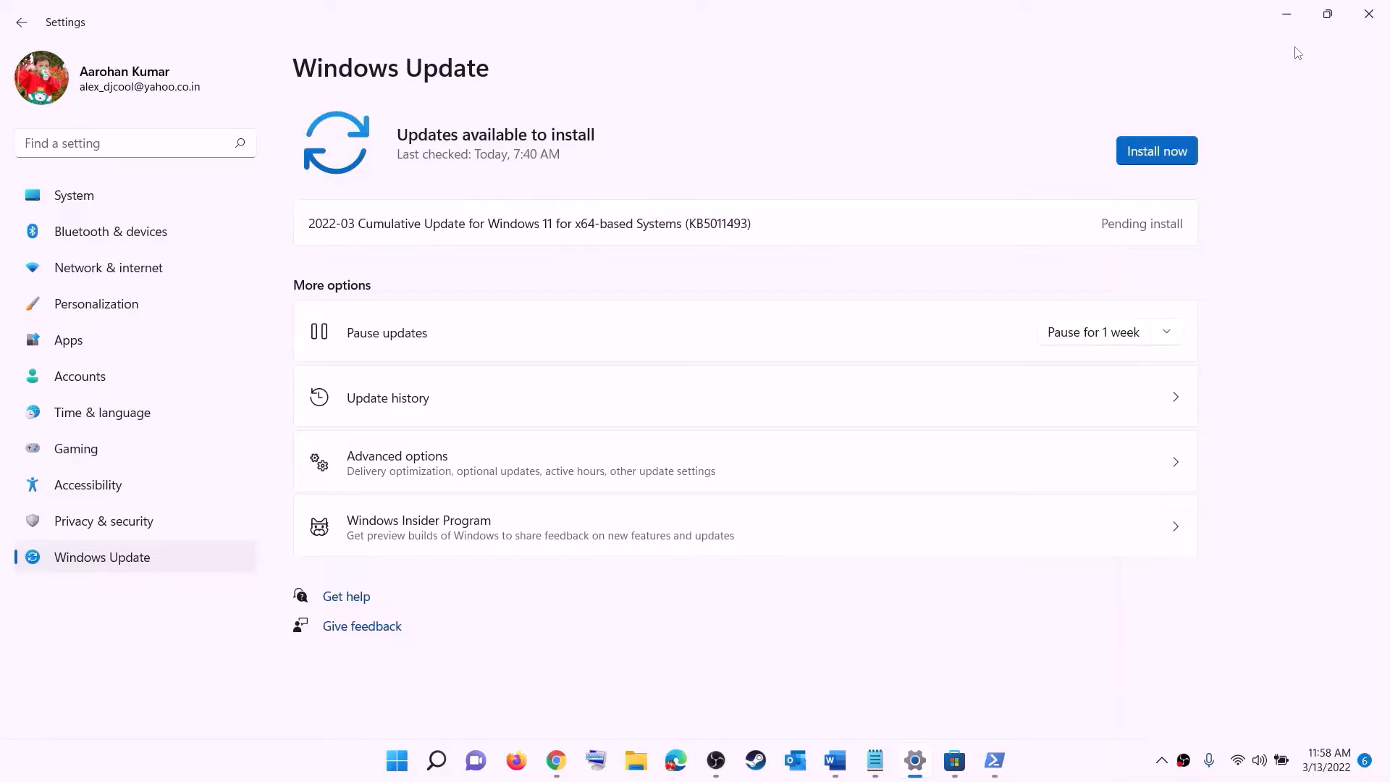
{"action": "left_click", "coordinate": [396, 760]}
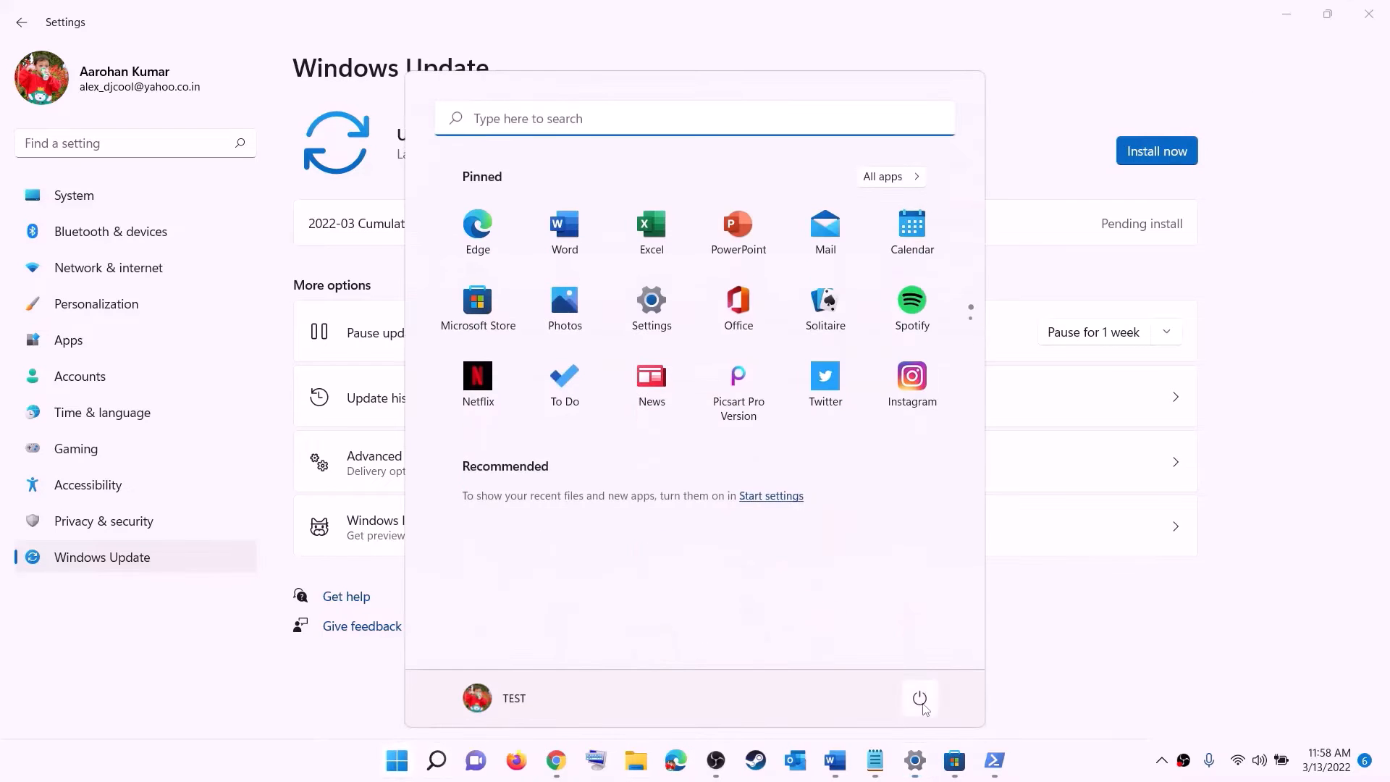
{"action": "left_click", "coordinate": [918, 698]}
{"action": "left_click", "coordinate": [1301, 20]}
{"action": "left_click", "coordinate": [1301, 14]}
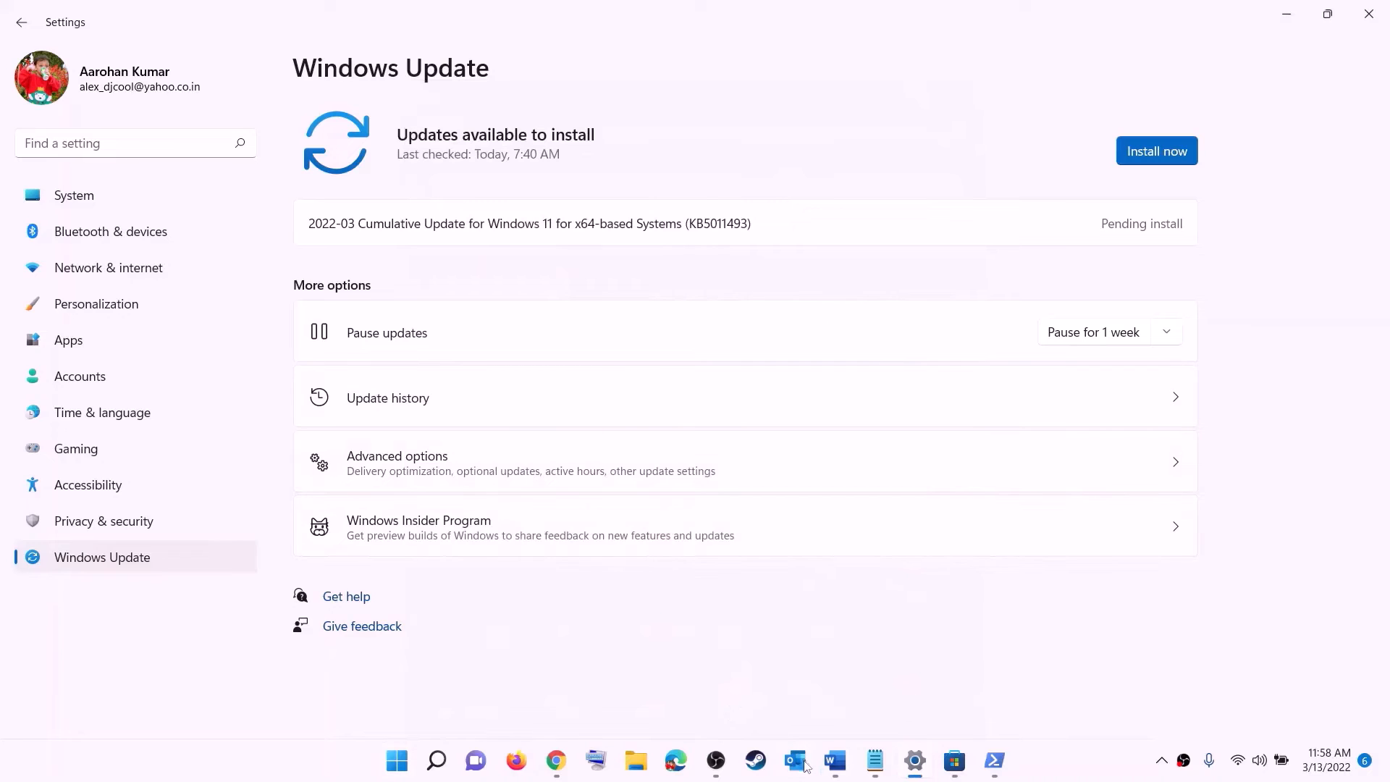
Copy WSRESET from Step 10 of the Word document, search Windows for it, and run the command
{"action": "left_click", "coordinate": [834, 769]}
{"action": "scroll", "coordinate": [425, 362], "scroll_direction": "down", "scroll_amount": 3}
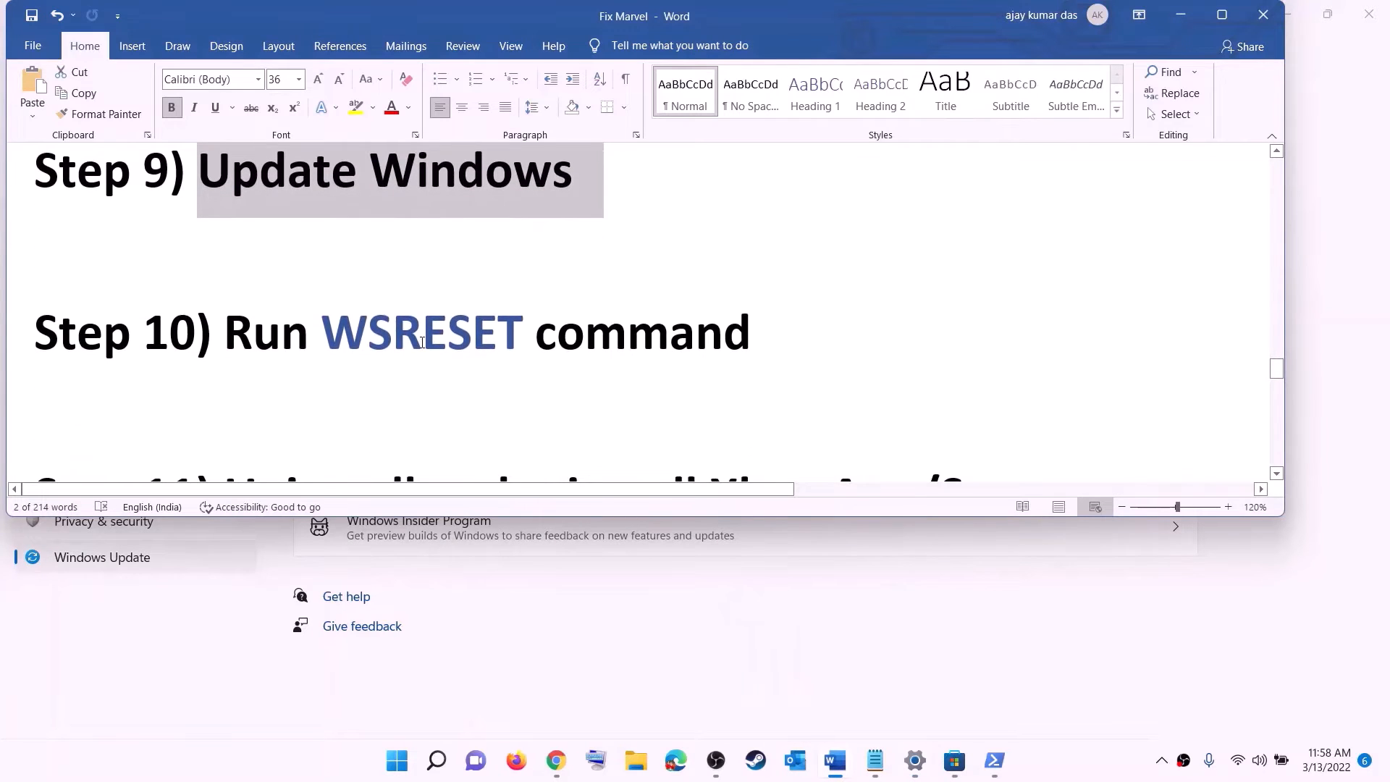
{"action": "double_click", "coordinate": [422, 342]}
{"action": "key", "text": "ctrl+c"}
{"action": "left_click", "coordinate": [395, 769]}
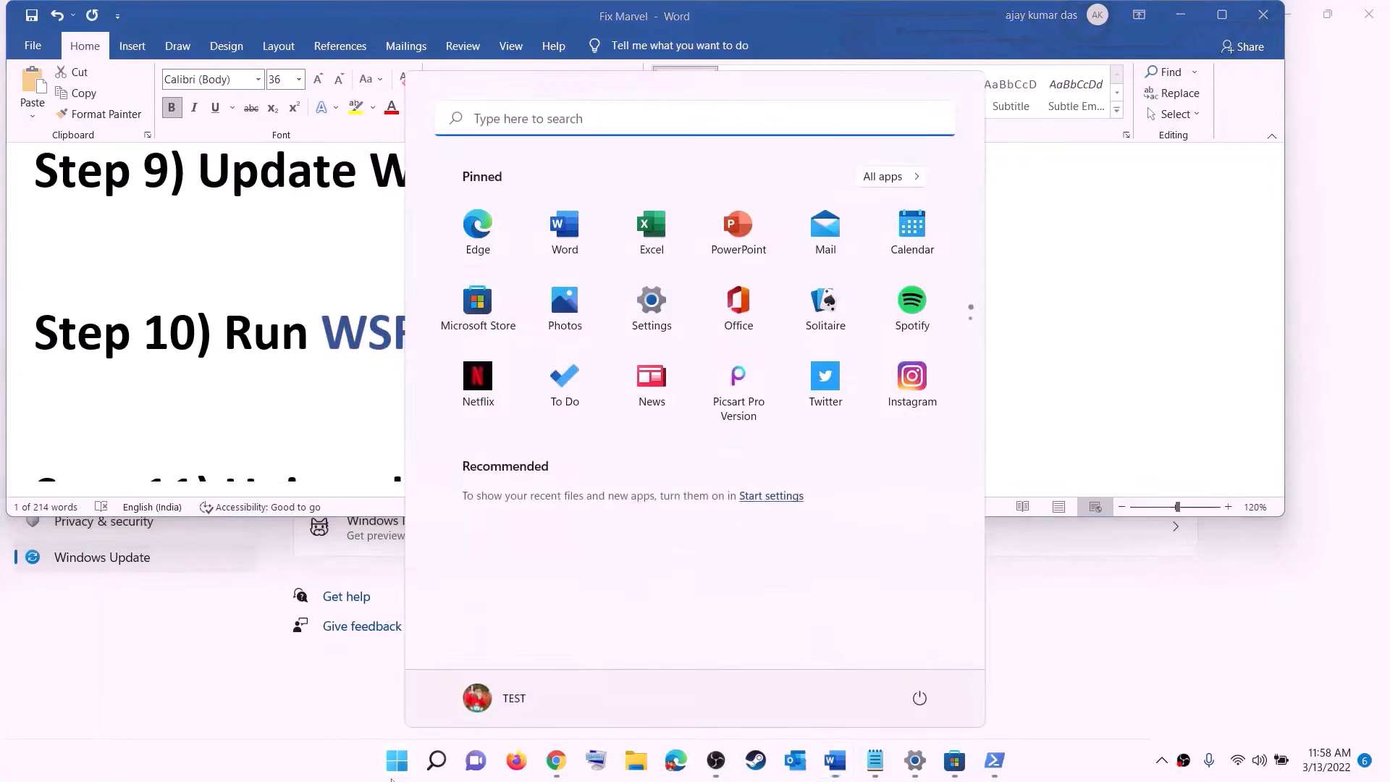
{"action": "key", "text": "ctrl+v"}
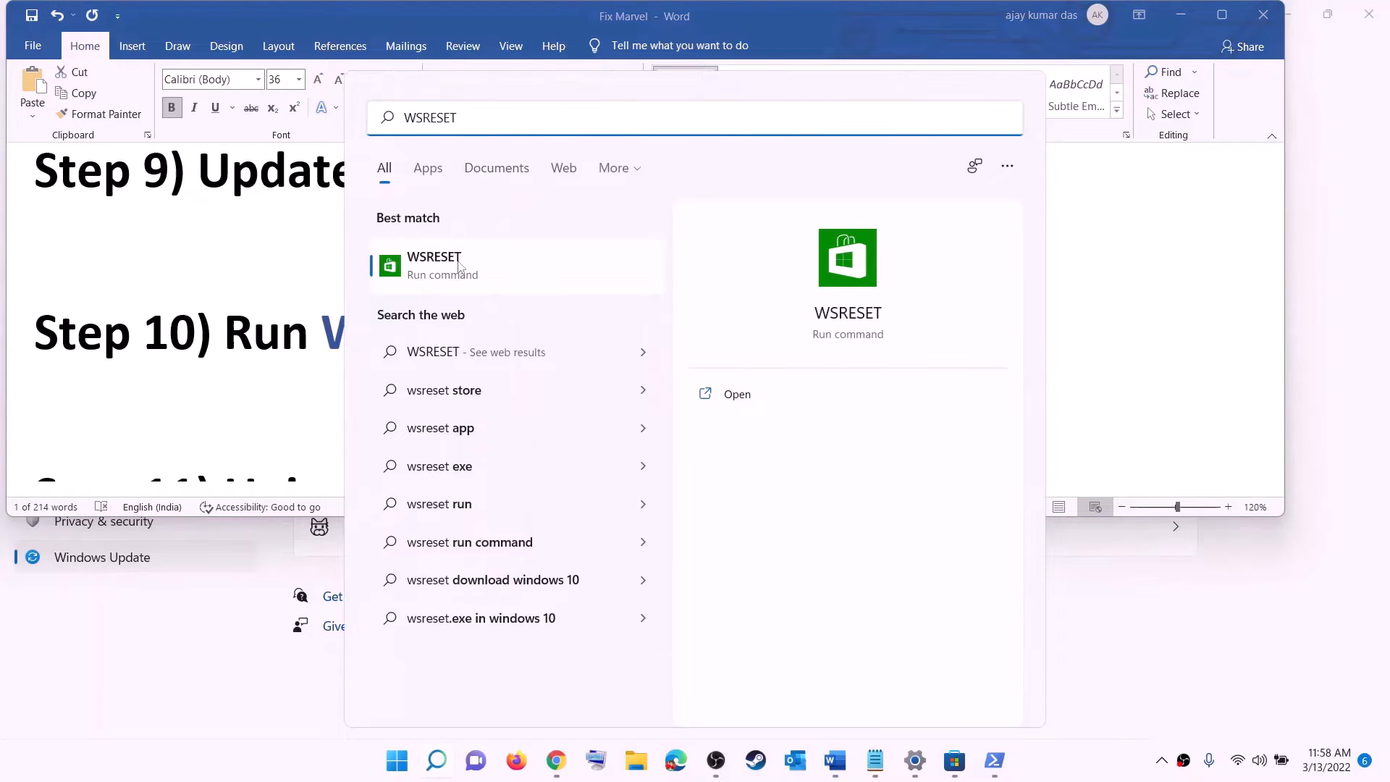
{"action": "left_click", "coordinate": [456, 277]}
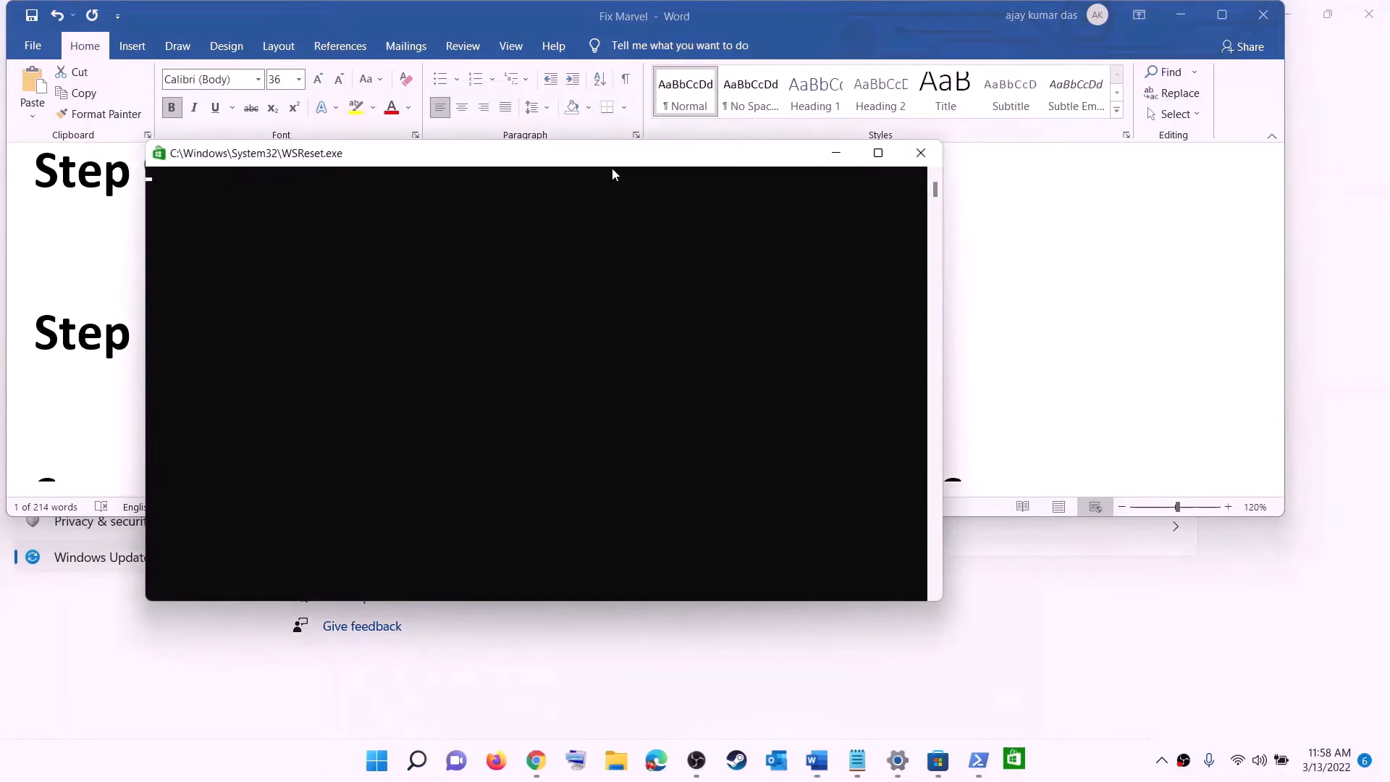
{"action": "left_click_drag", "start_coordinate": [611, 167], "coordinate": [804, 243]}
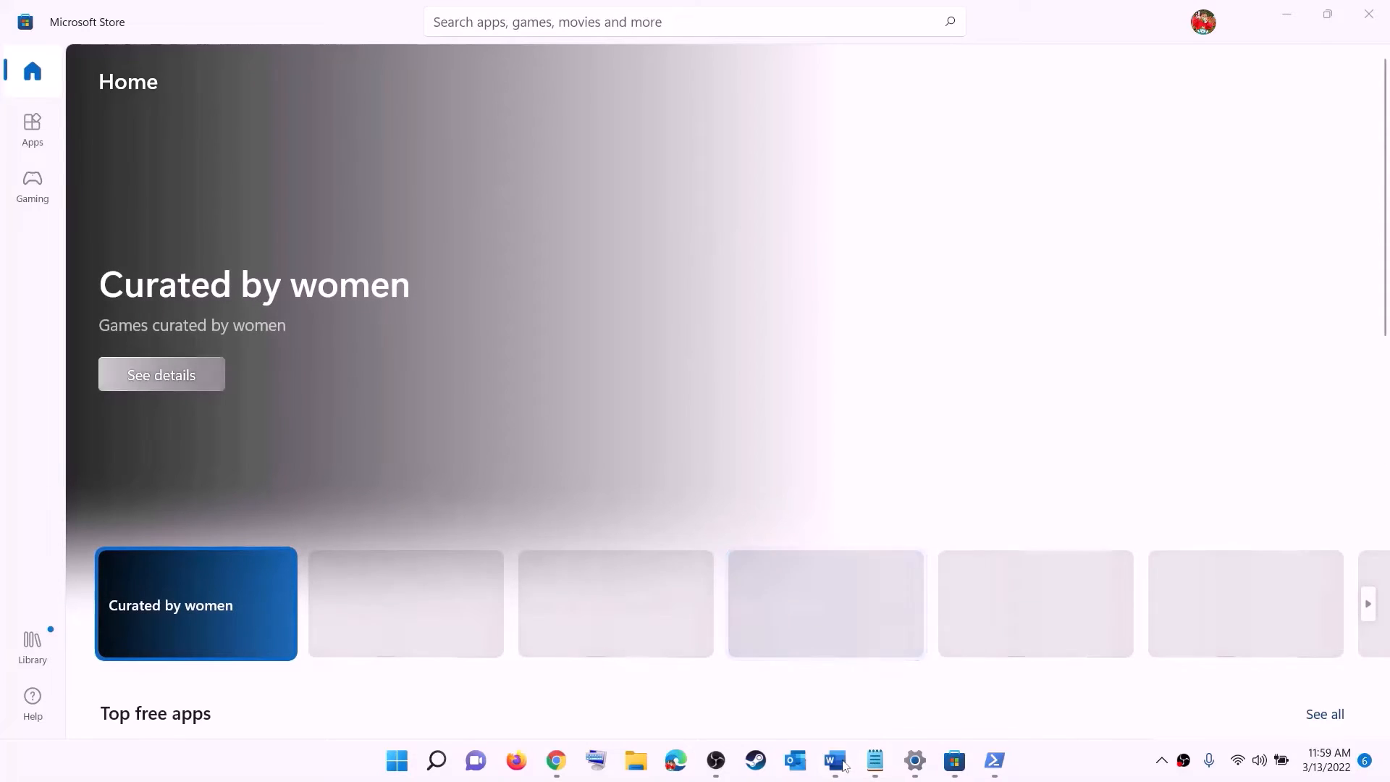
Return to the Word document and read Step 11 on uninstalling and reinstalling the Xbox App/Store
{"action": "left_click", "coordinate": [835, 760]}
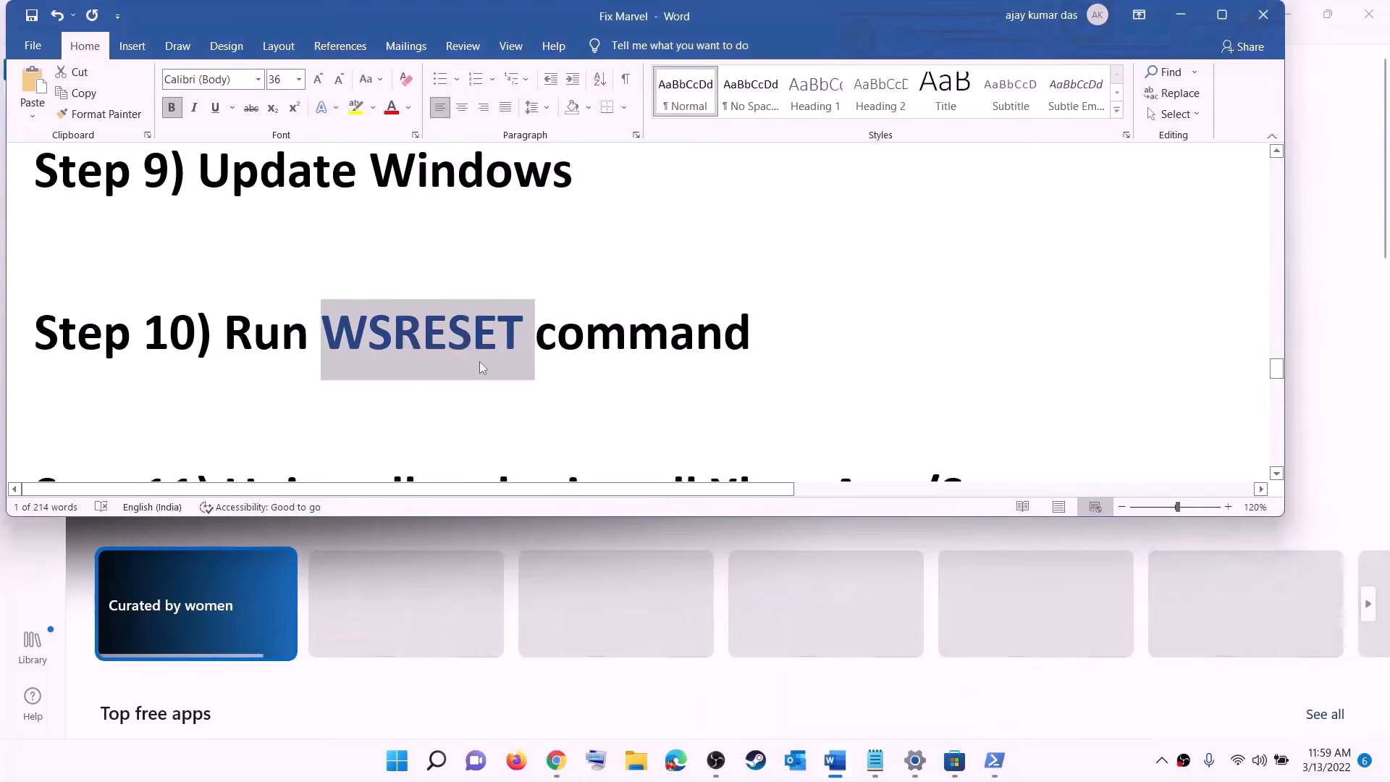
{"action": "scroll", "coordinate": [479, 362], "scroll_direction": "down", "scroll_amount": 3}
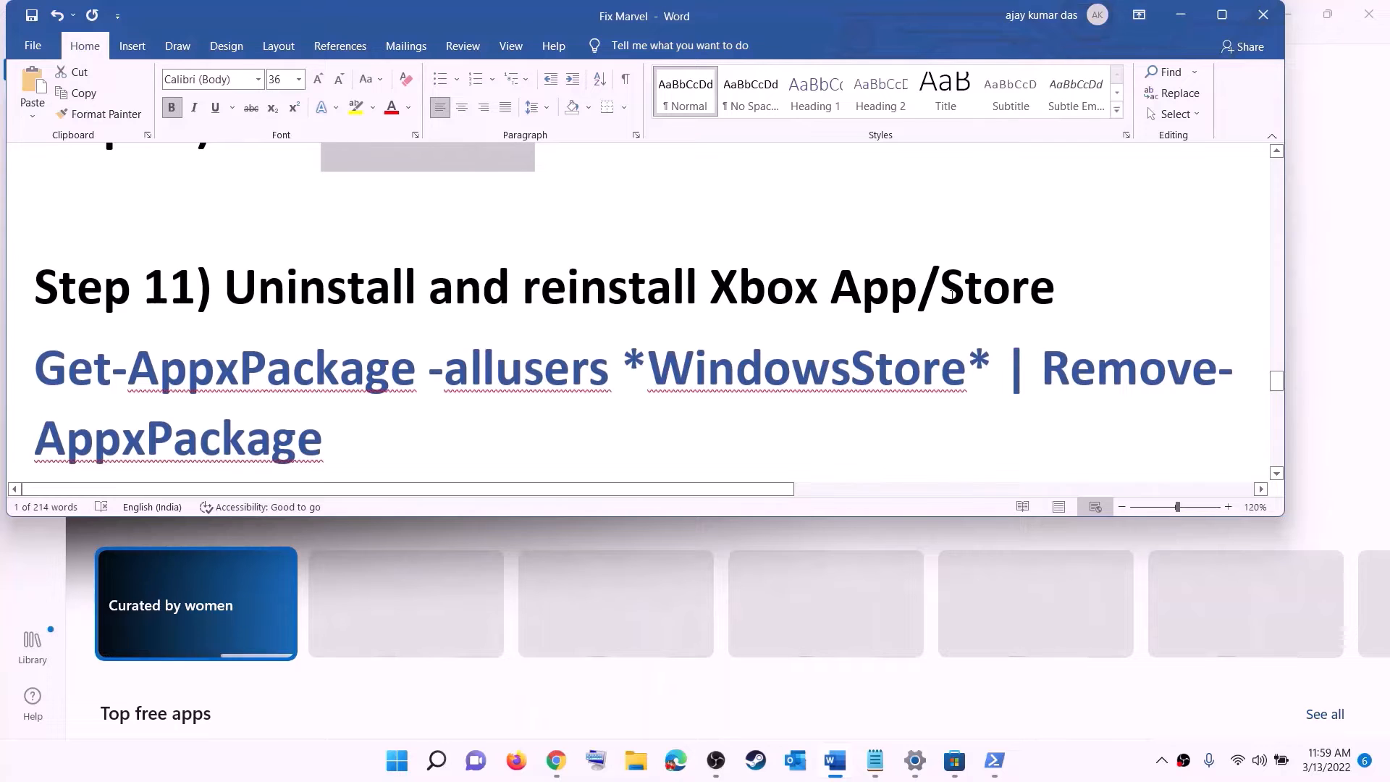
{"action": "scroll", "coordinate": [533, 340], "scroll_direction": "down", "scroll_amount": 1}
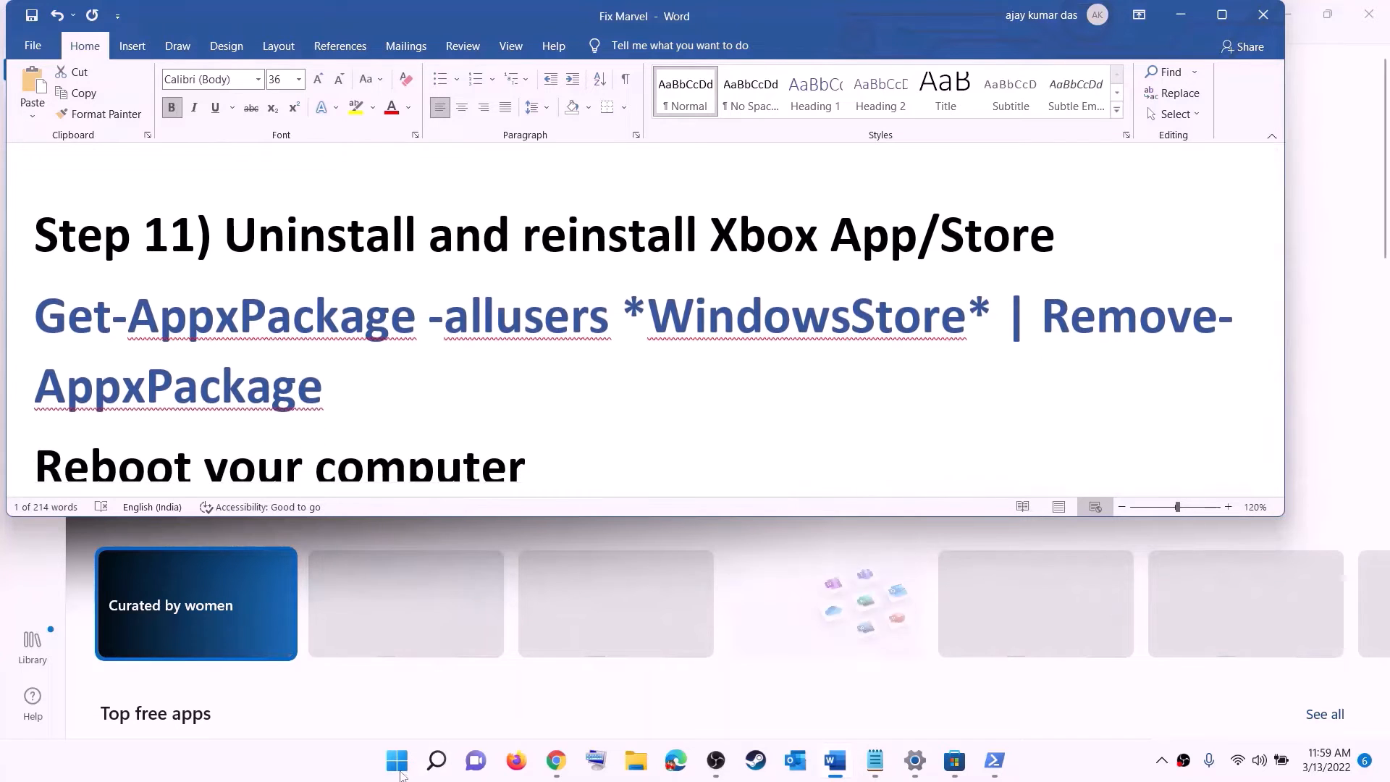
Search Windows for the Xbox app, and copy the "Get-AppxPackage -allusers *WindowsStore* | Remove-AppxPackage" command from Step 11 of the Word document
{"action": "left_click", "coordinate": [398, 769]}
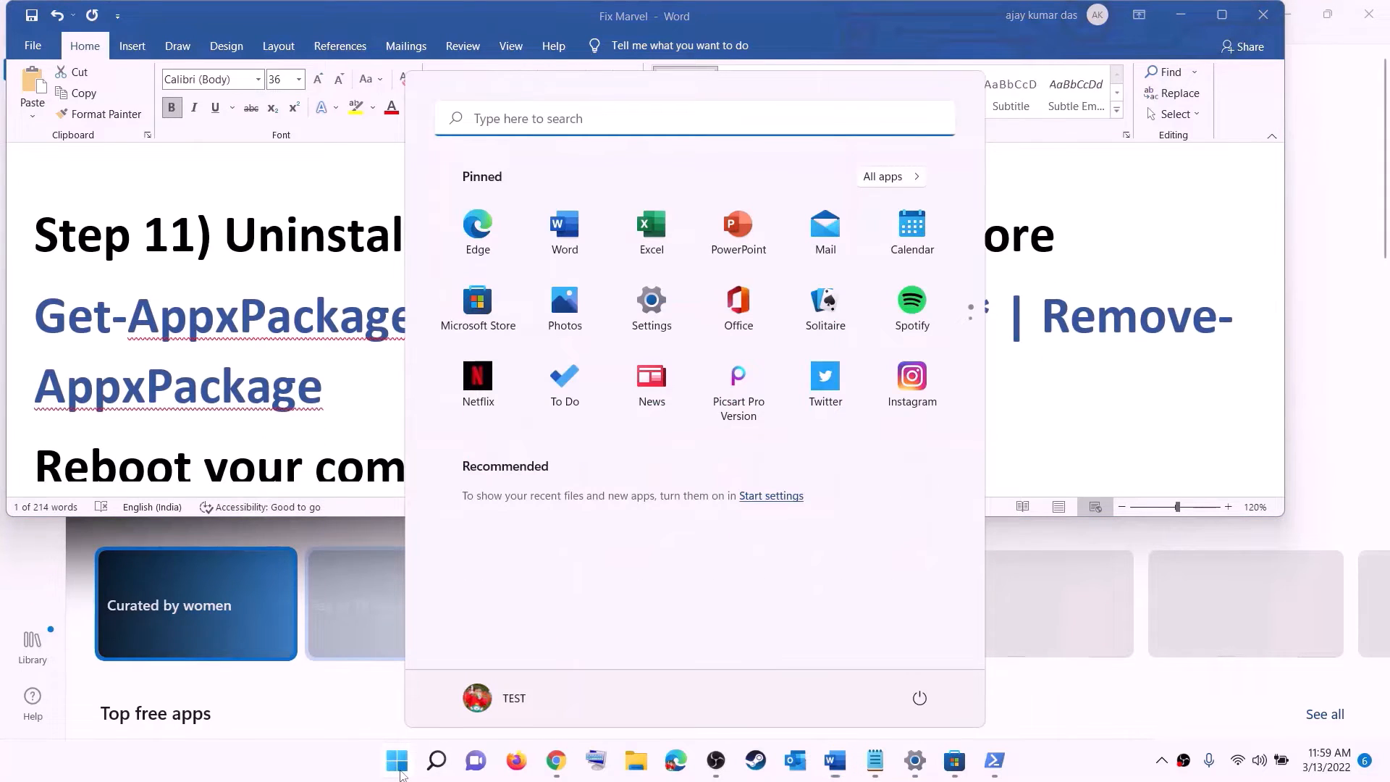
{"action": "type", "text": "xbo"}
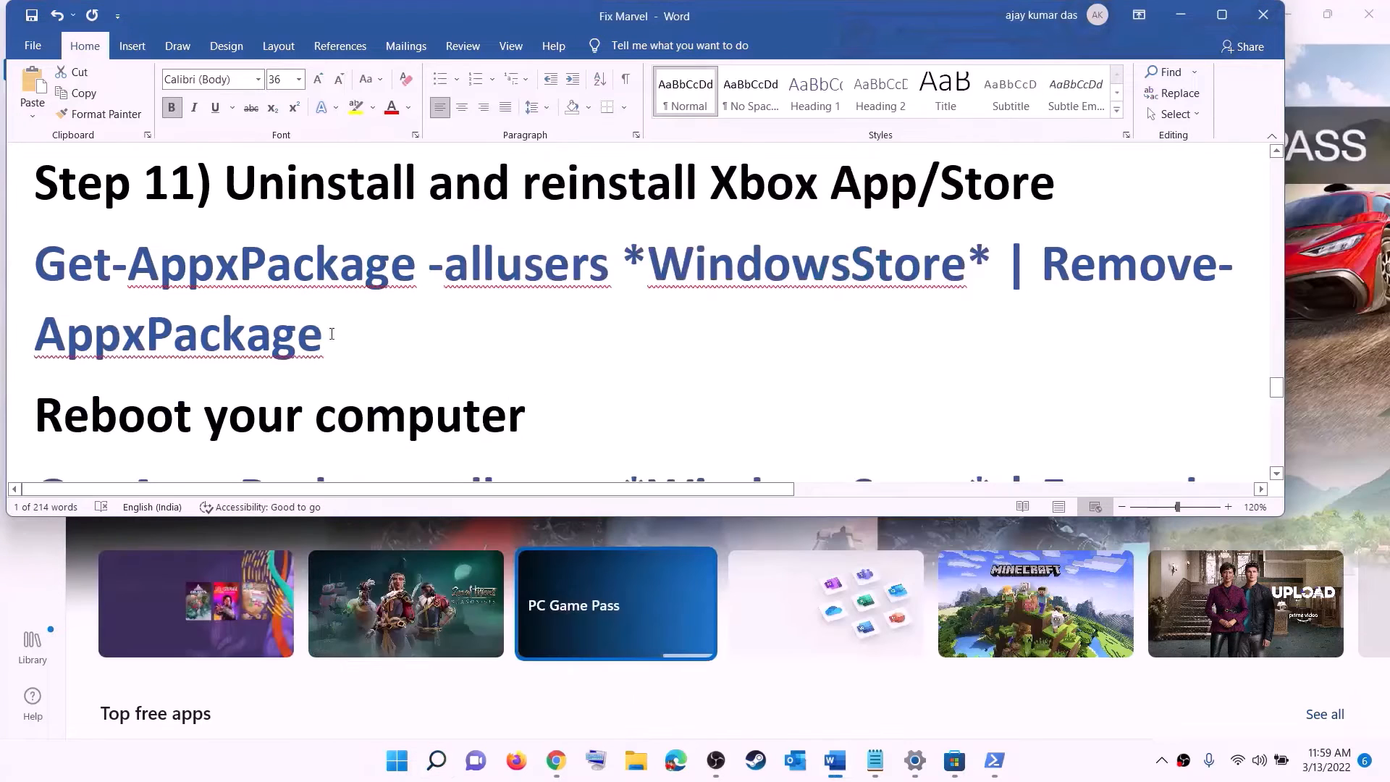
{"action": "triple_click", "coordinate": [331, 334]}
{"action": "right_click", "coordinate": [136, 299]}
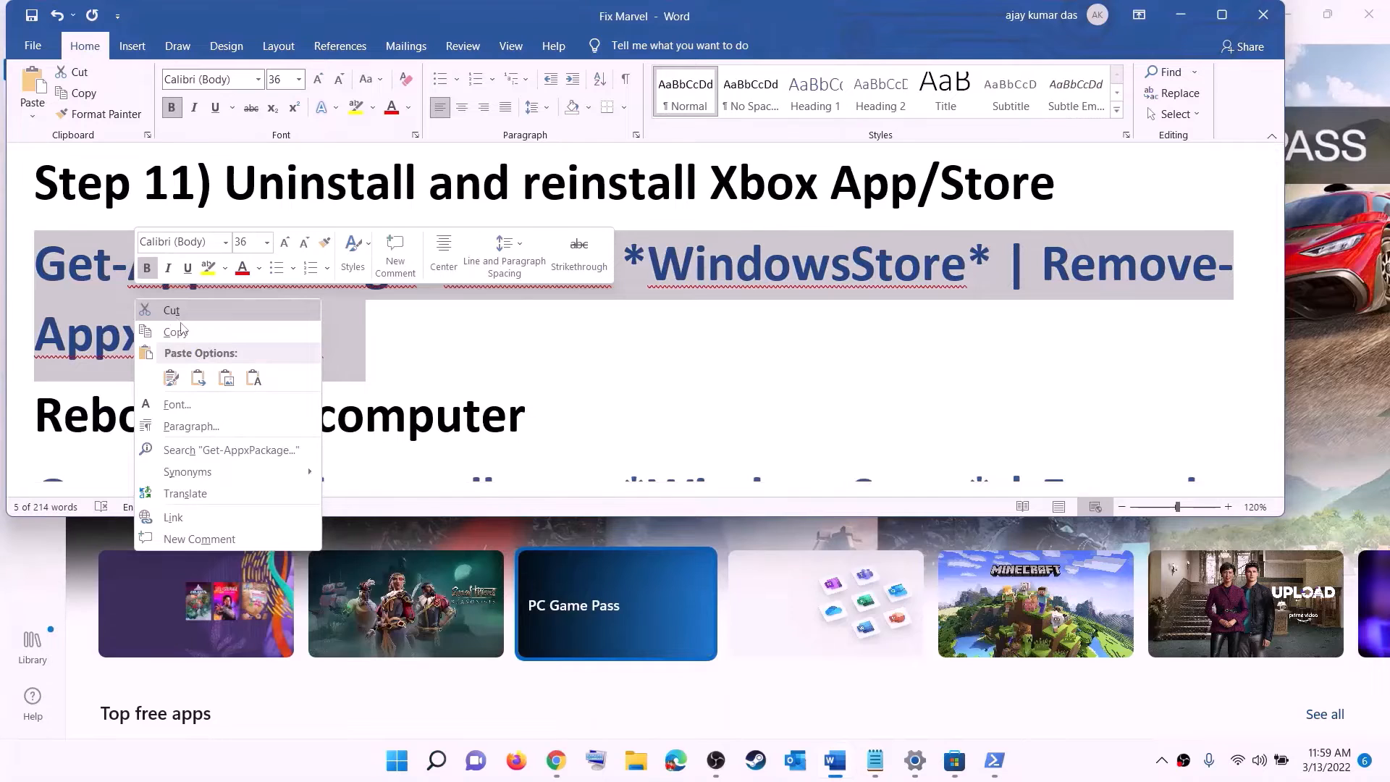
{"action": "left_click", "coordinate": [176, 332]}
Open Windows PowerShell as administrator and run the copied command that removes the WindowsStore package for all users
{"action": "left_click", "coordinate": [402, 767]}
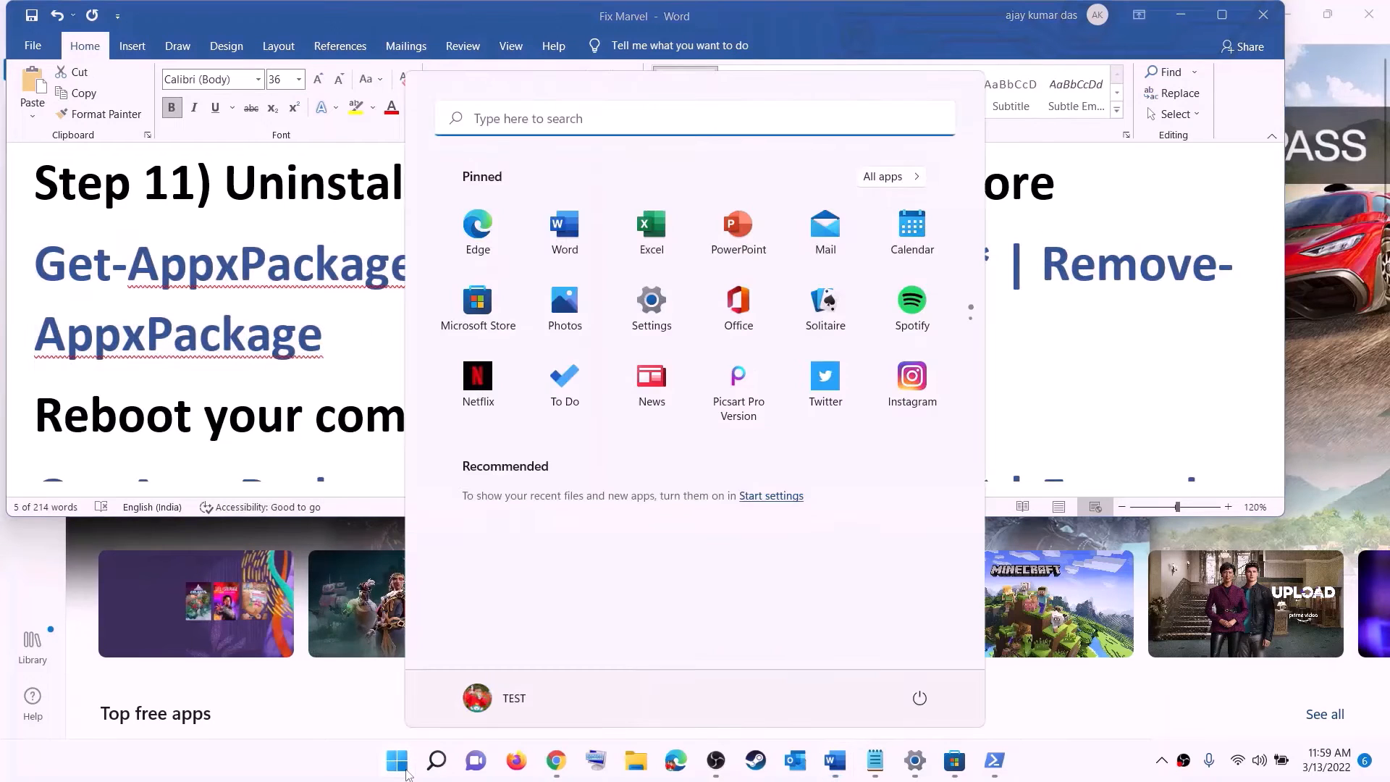
{"action": "type", "text": "powe"}
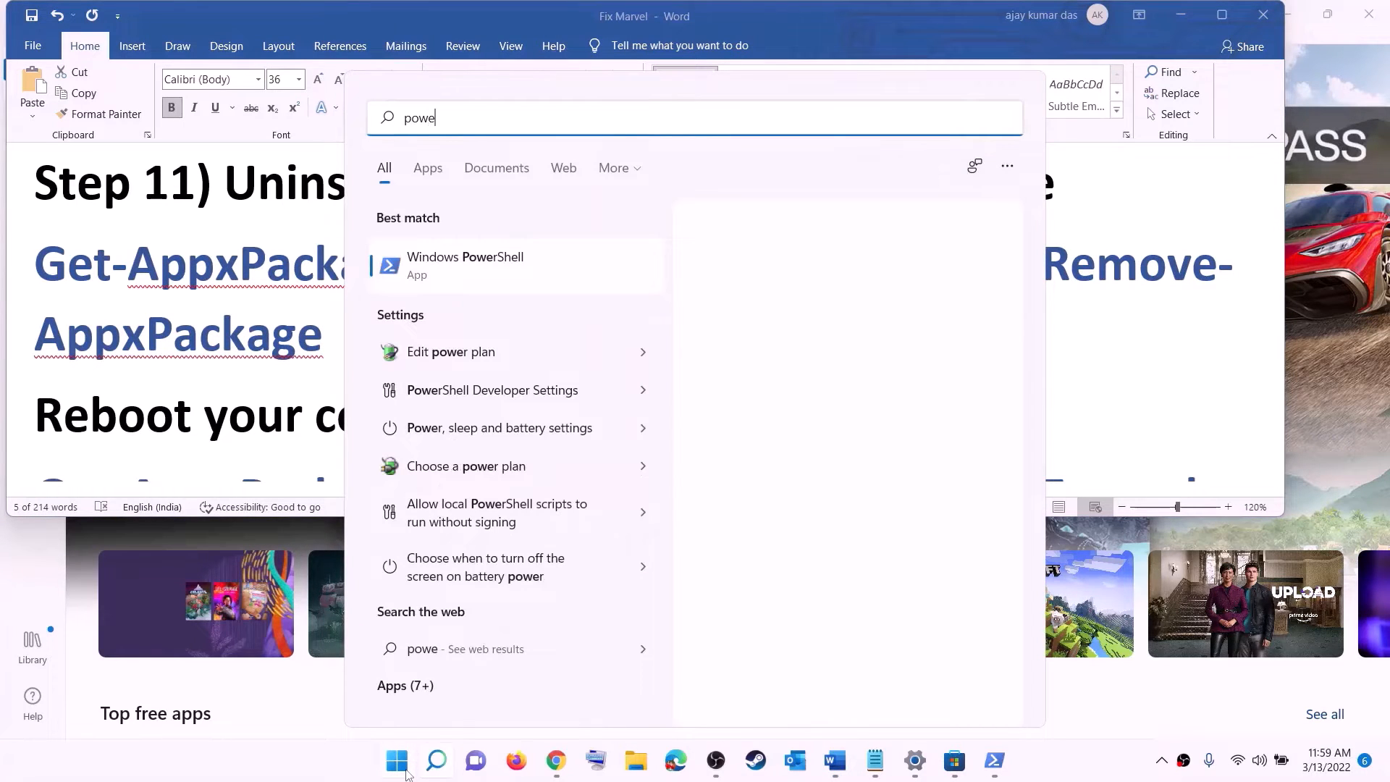
{"action": "type", "text": "rshel"}
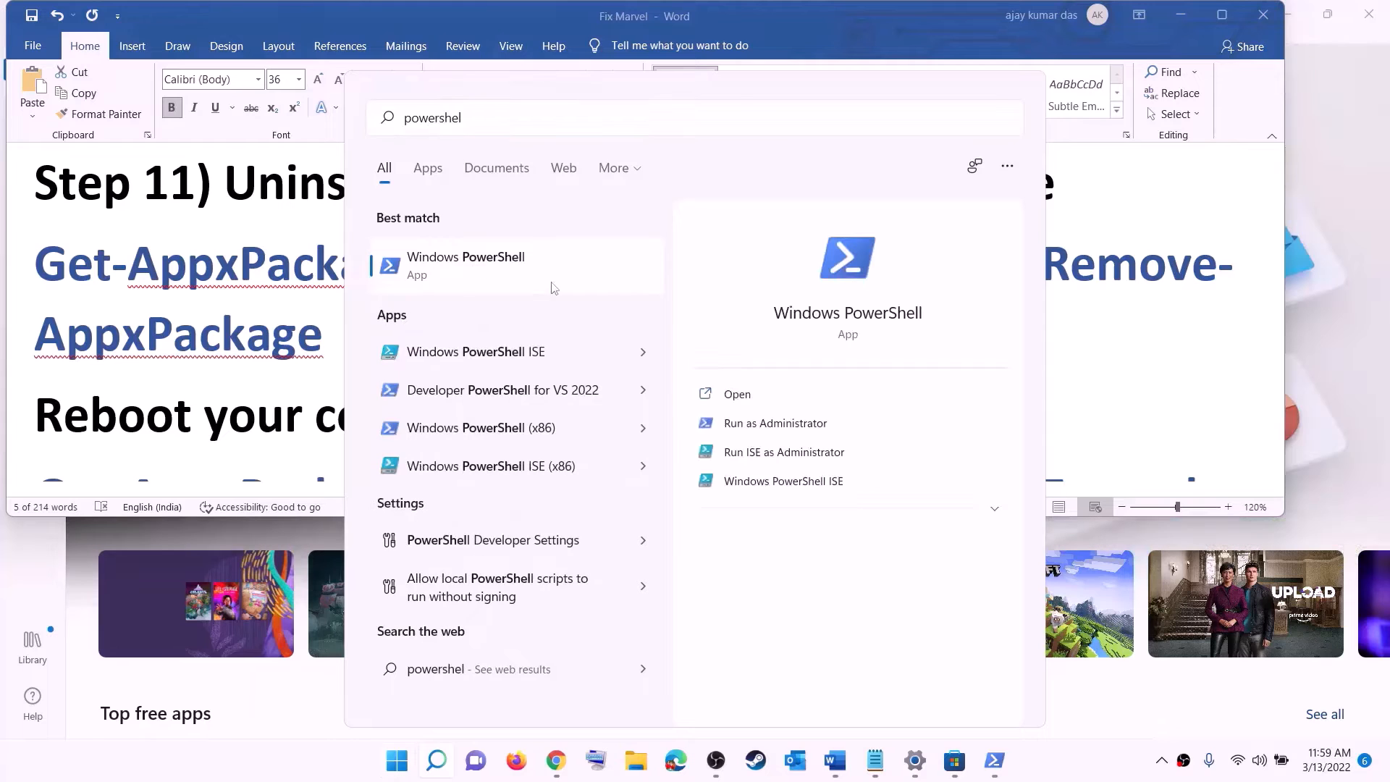
{"action": "right_click", "coordinate": [471, 268]}
{"action": "left_click", "coordinate": [585, 288]}
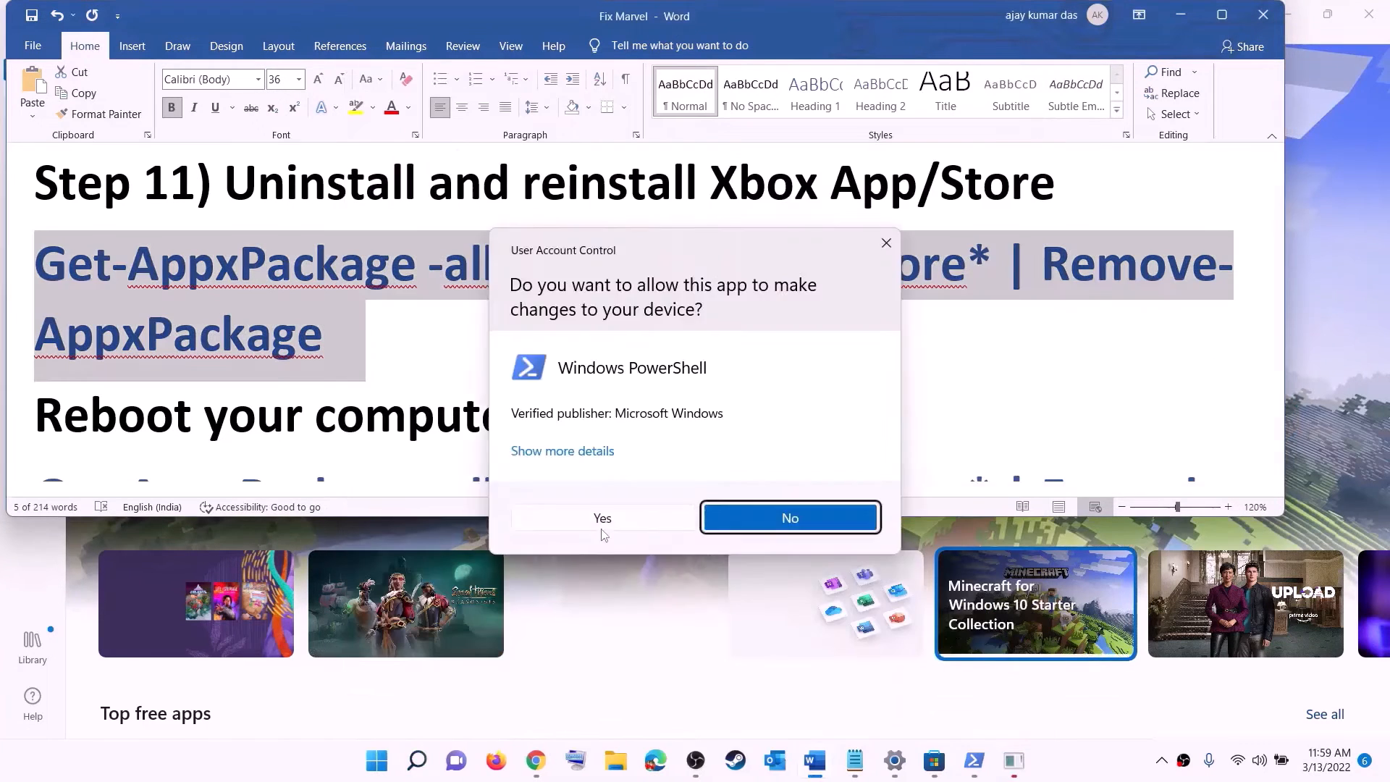
{"action": "left_click", "coordinate": [593, 529]}
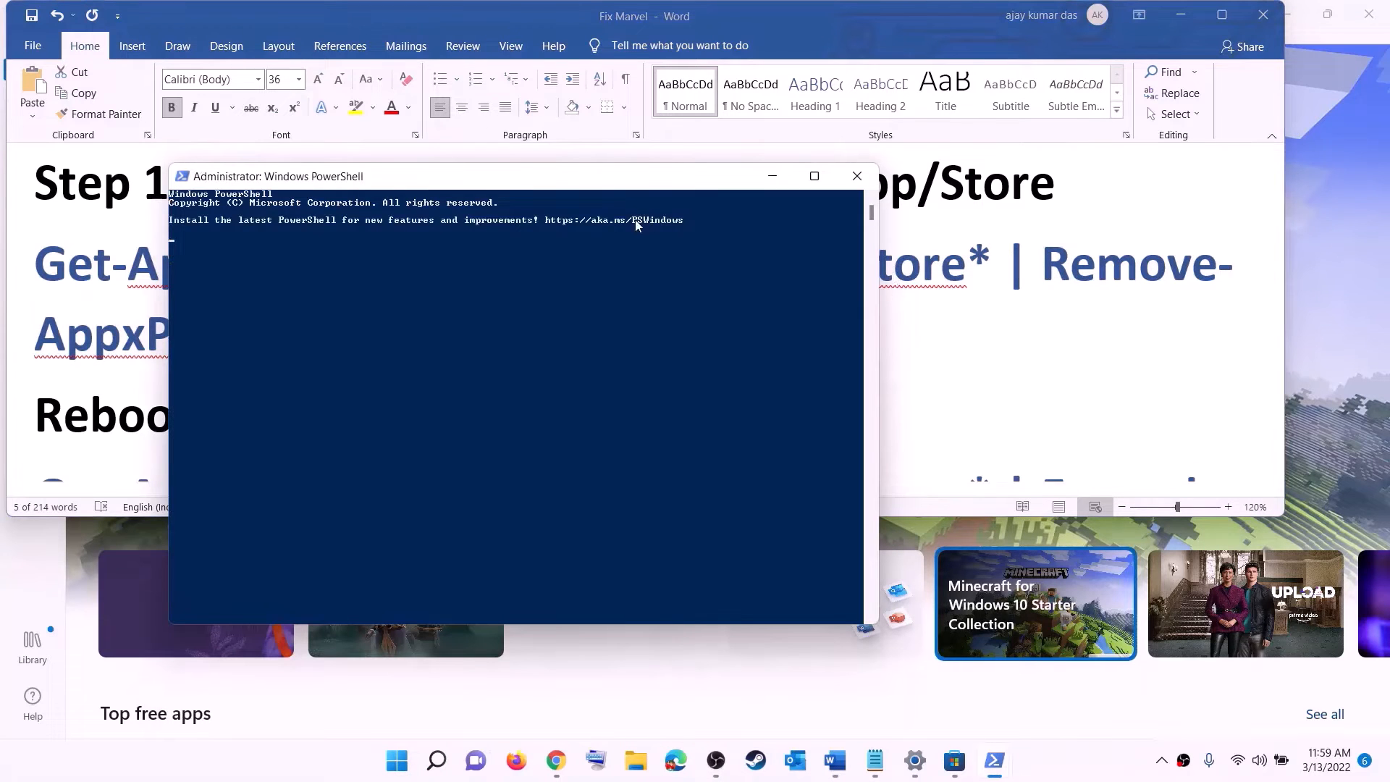
{"action": "right_click", "coordinate": [433, 267]}
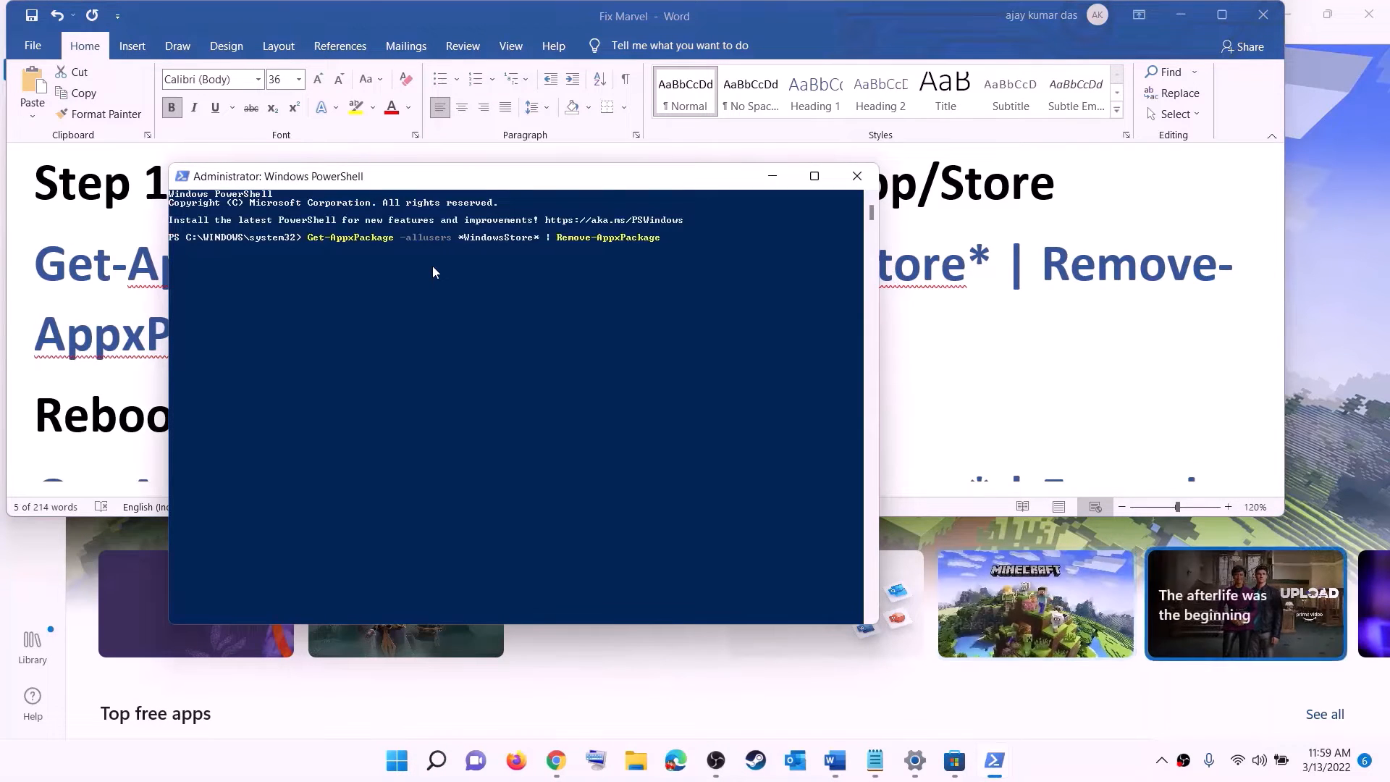
{"action": "key", "text": "Return"}
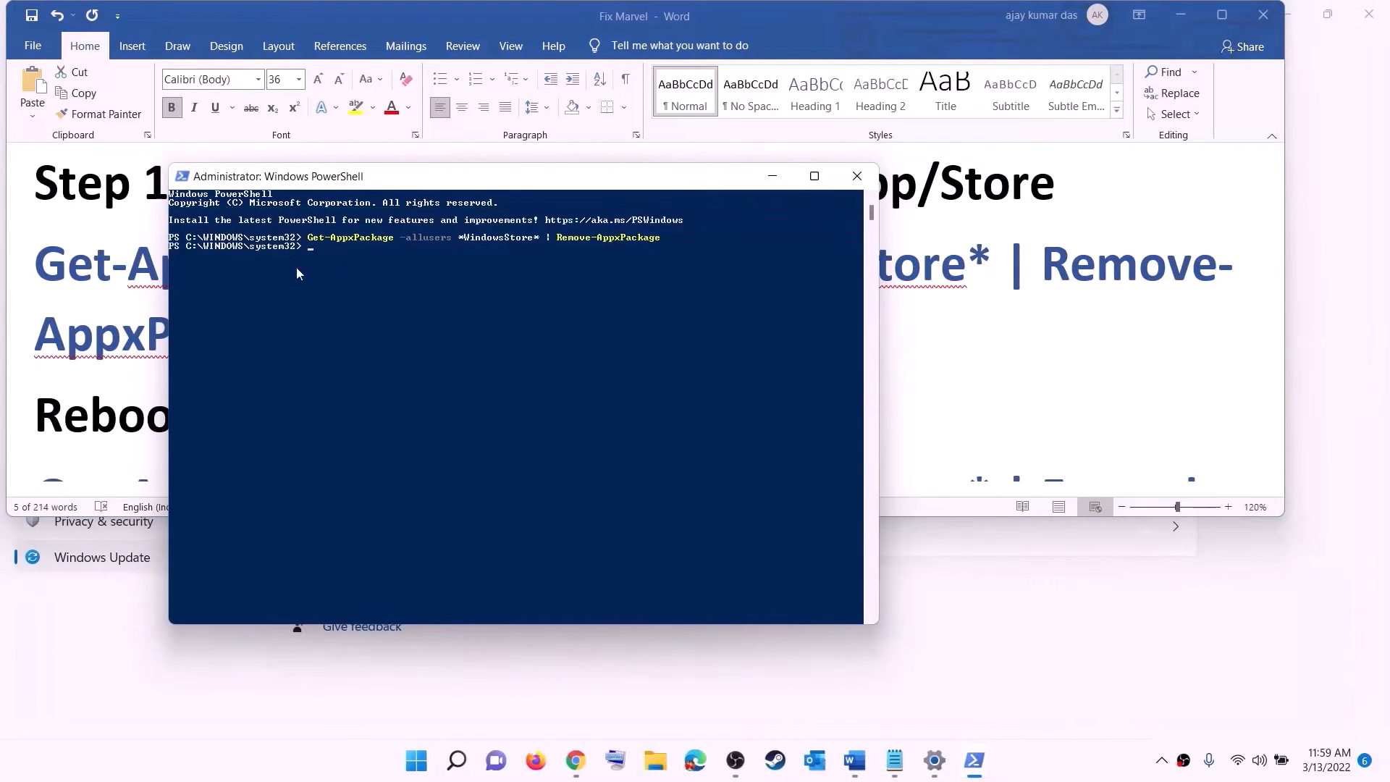
Highlight the reboot instruction in the Word document and view the computer's restart option without restarting
{"action": "left_click_drag", "start_coordinate": [155, 385], "coordinate": [552, 381]}
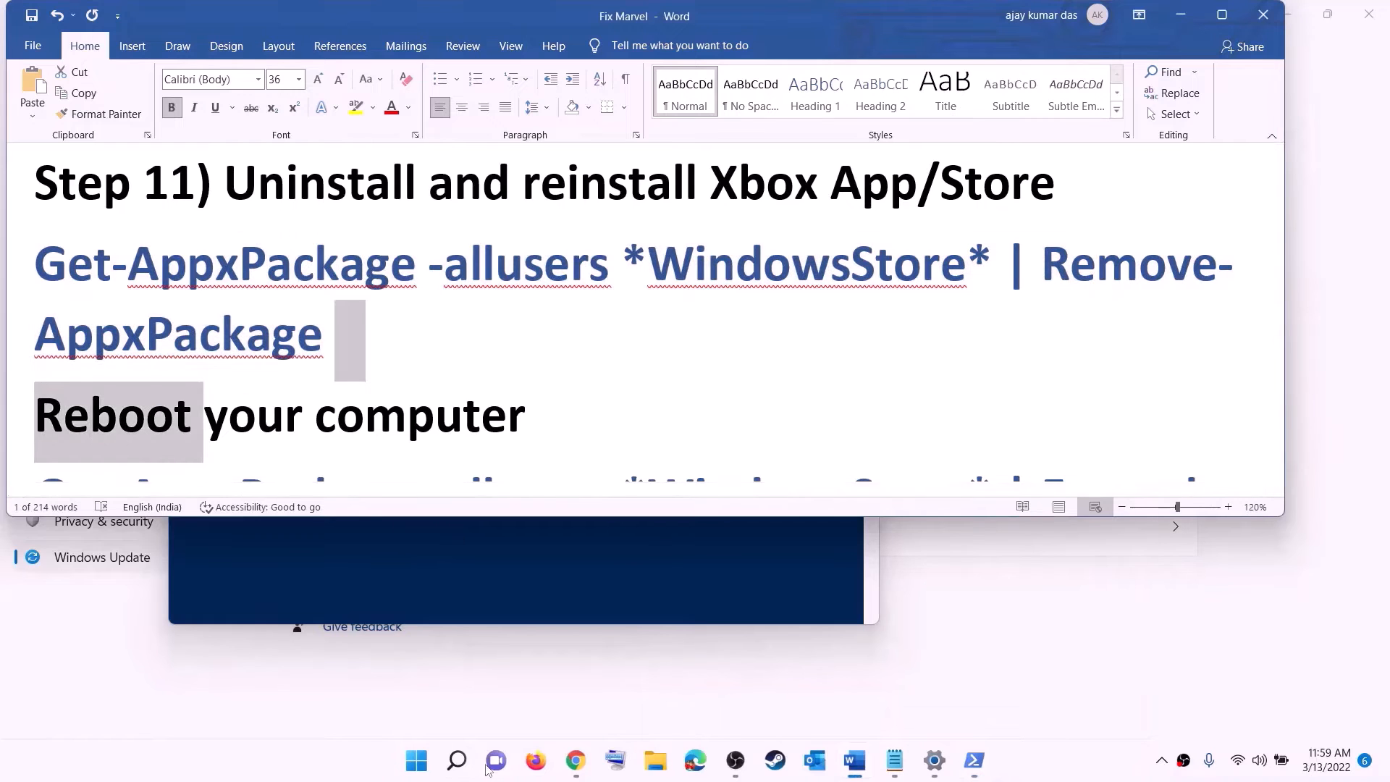
{"action": "left_click", "coordinate": [417, 761]}
{"action": "left_click", "coordinate": [919, 698]}
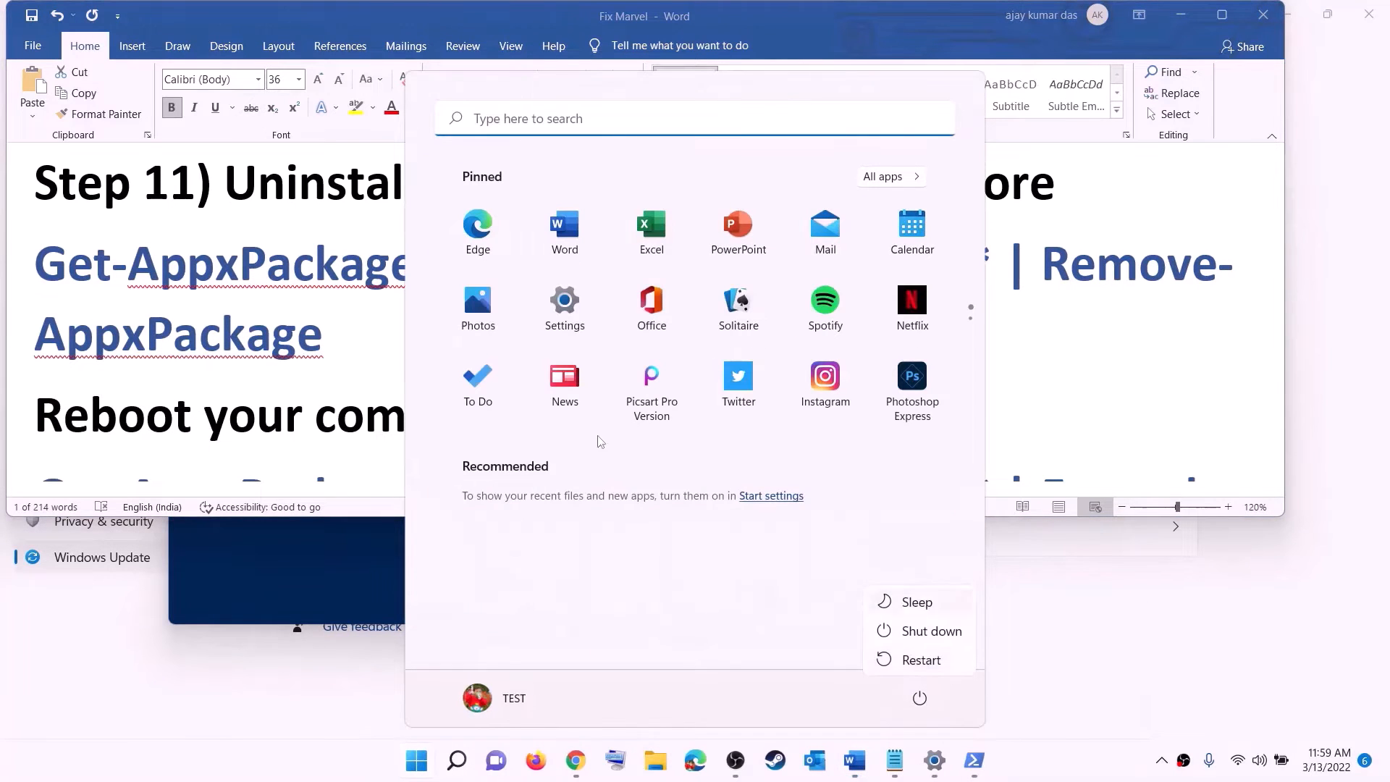
{"action": "left_click", "coordinate": [304, 333]}
Copy the WindowsStore "Foreach {Add-AppxPackage -DisableDevelopmentMode -Register ...}" command below the reboot instruction in the Word document
{"action": "scroll", "coordinate": [1154, 376], "scroll_direction": "down", "scroll_amount": 3}
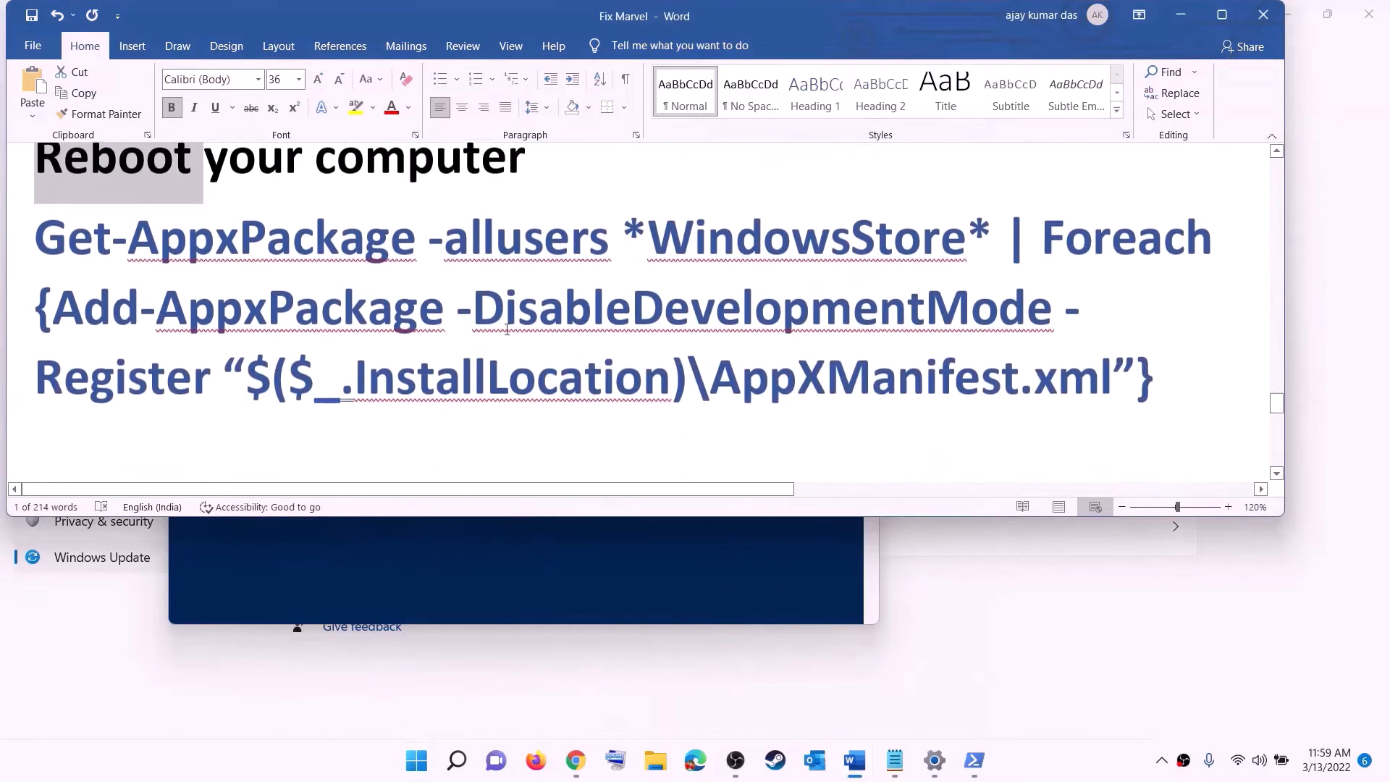
{"action": "left_click_drag", "start_coordinate": [1154, 376], "coordinate": [36, 232]}
{"action": "right_click", "coordinate": [235, 281]}
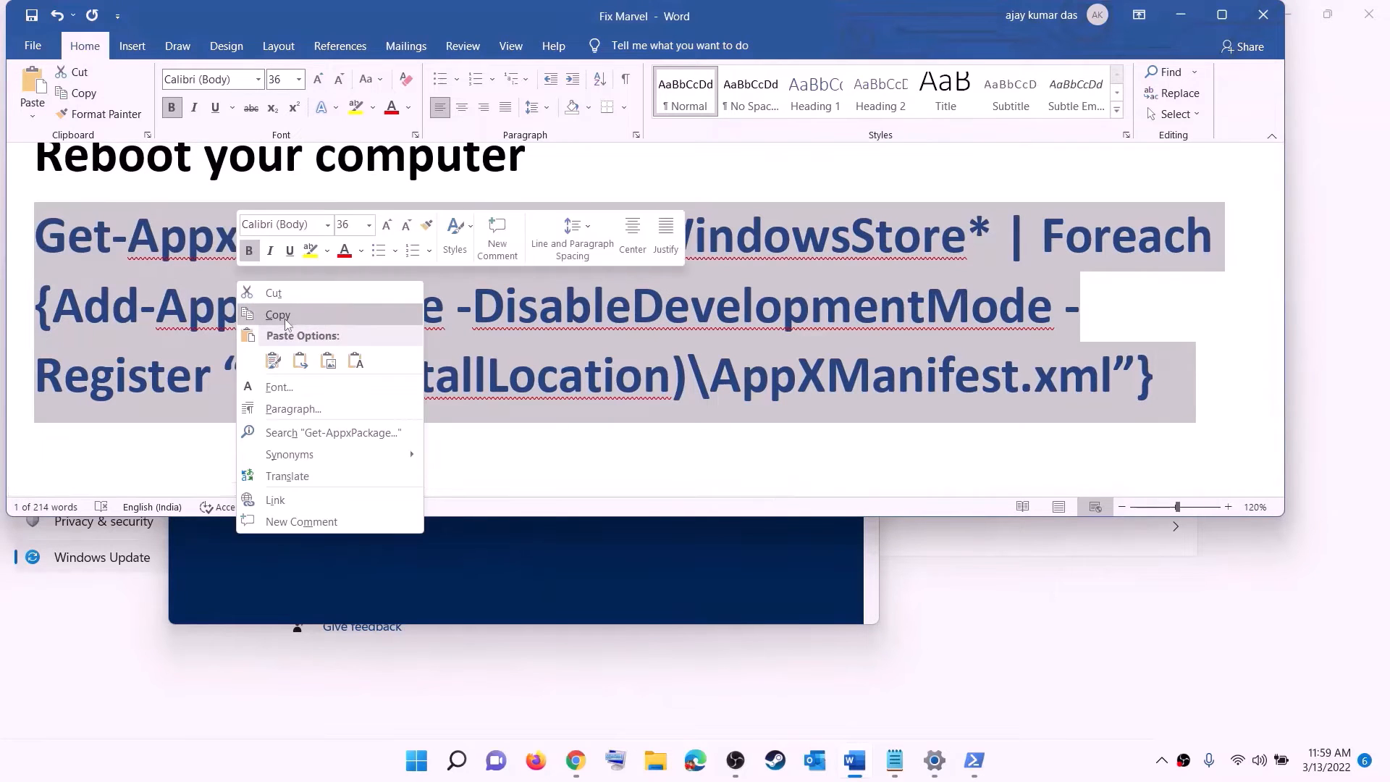
{"action": "left_click", "coordinate": [288, 324]}
Open a new administrator Windows PowerShell window and run the copied Add-AppxPackage command to reinstall the Store
{"action": "left_click", "coordinate": [419, 767]}
{"action": "type", "text": "p"}
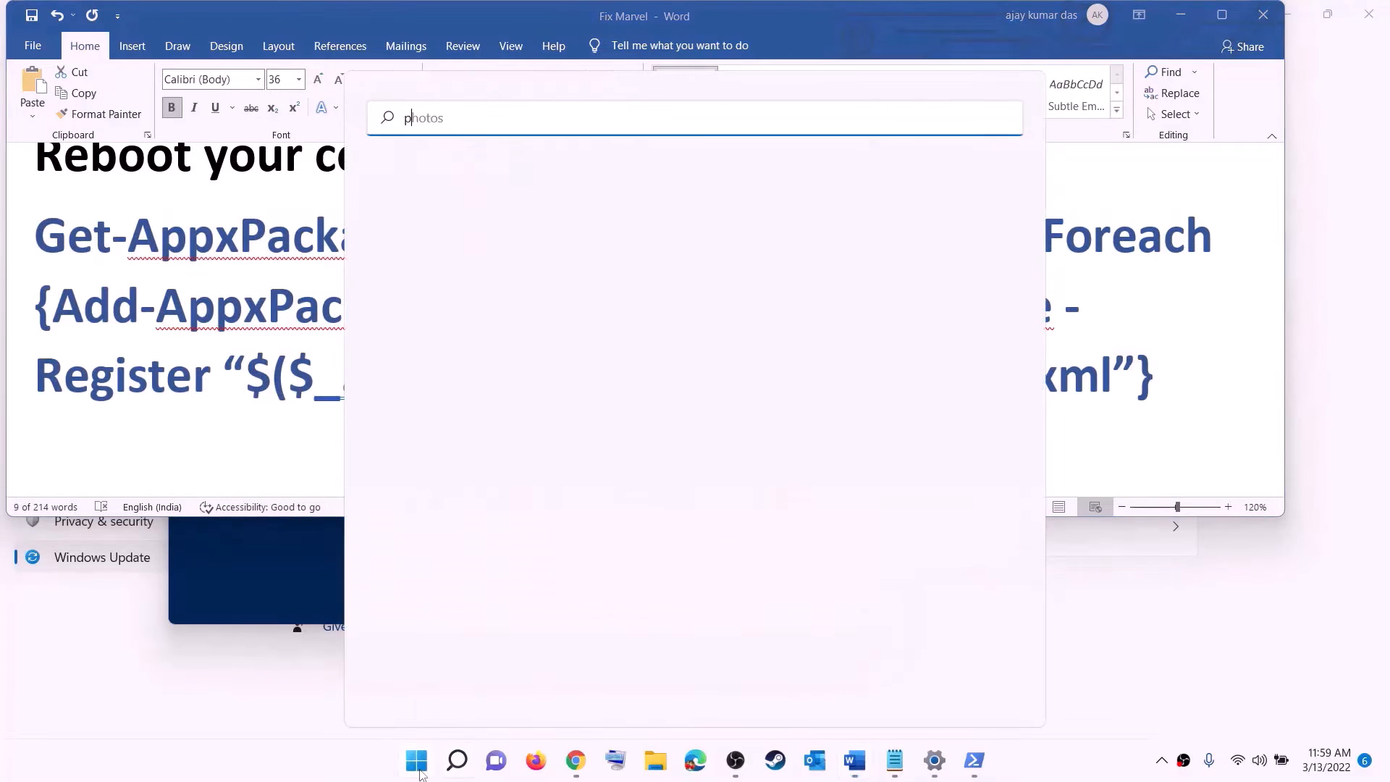
{"action": "type", "text": "owershell"}
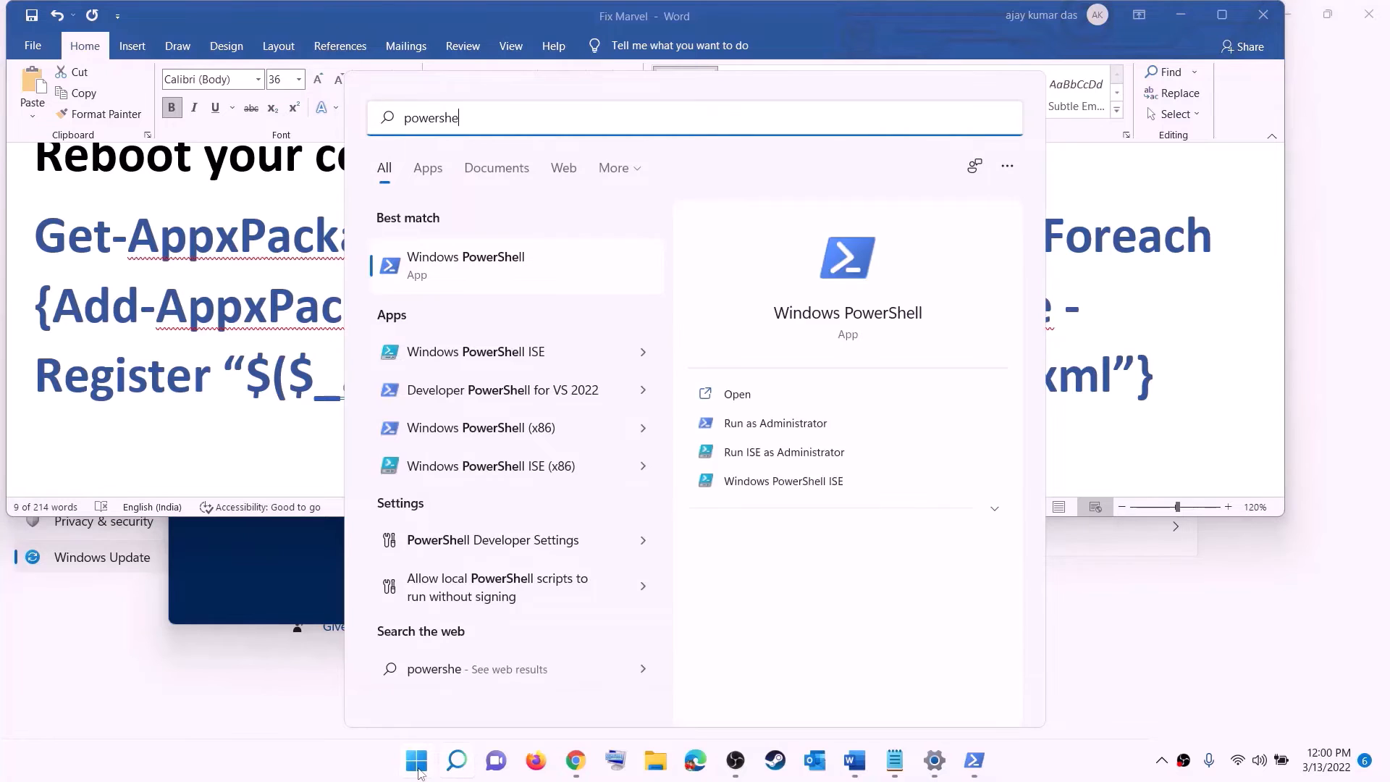
{"action": "right_click", "coordinate": [459, 283]}
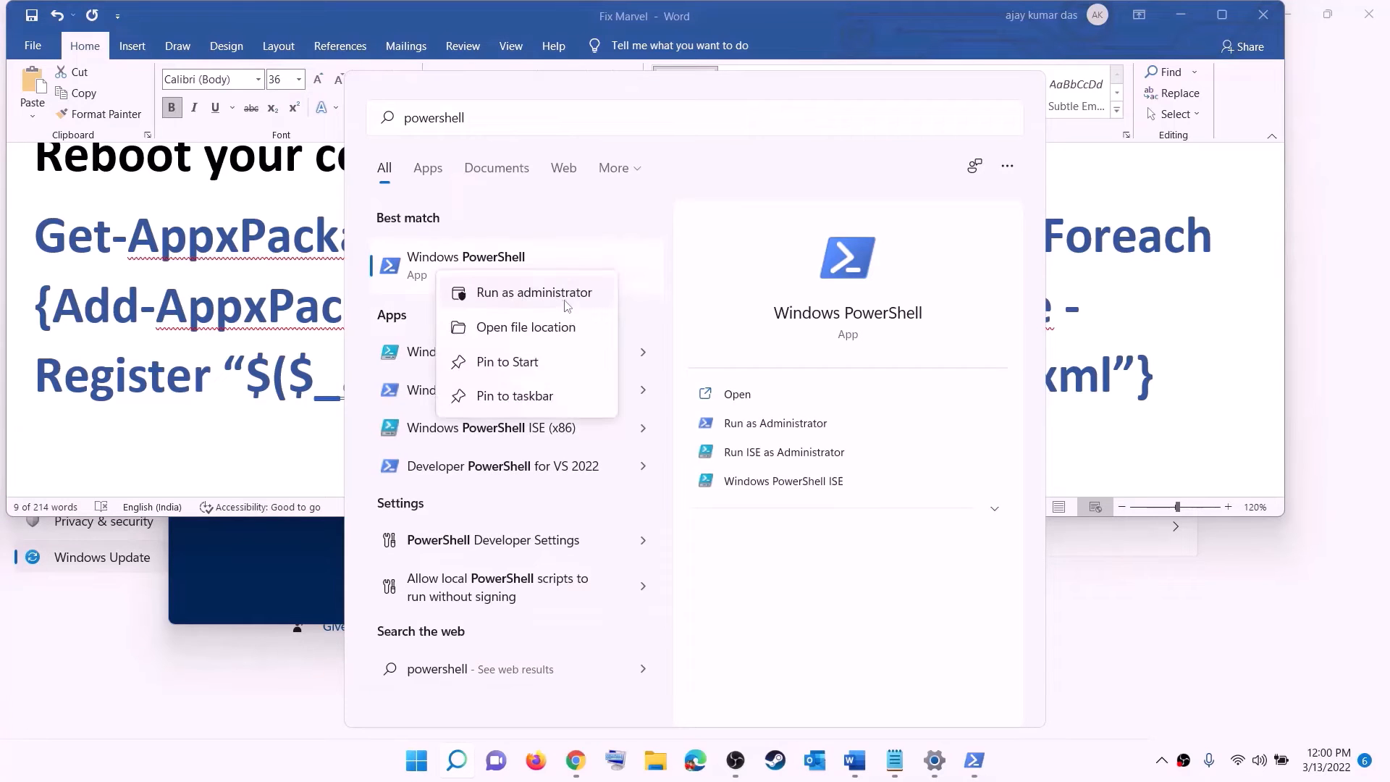
{"action": "left_click", "coordinate": [567, 305]}
{"action": "left_click", "coordinate": [621, 519]}
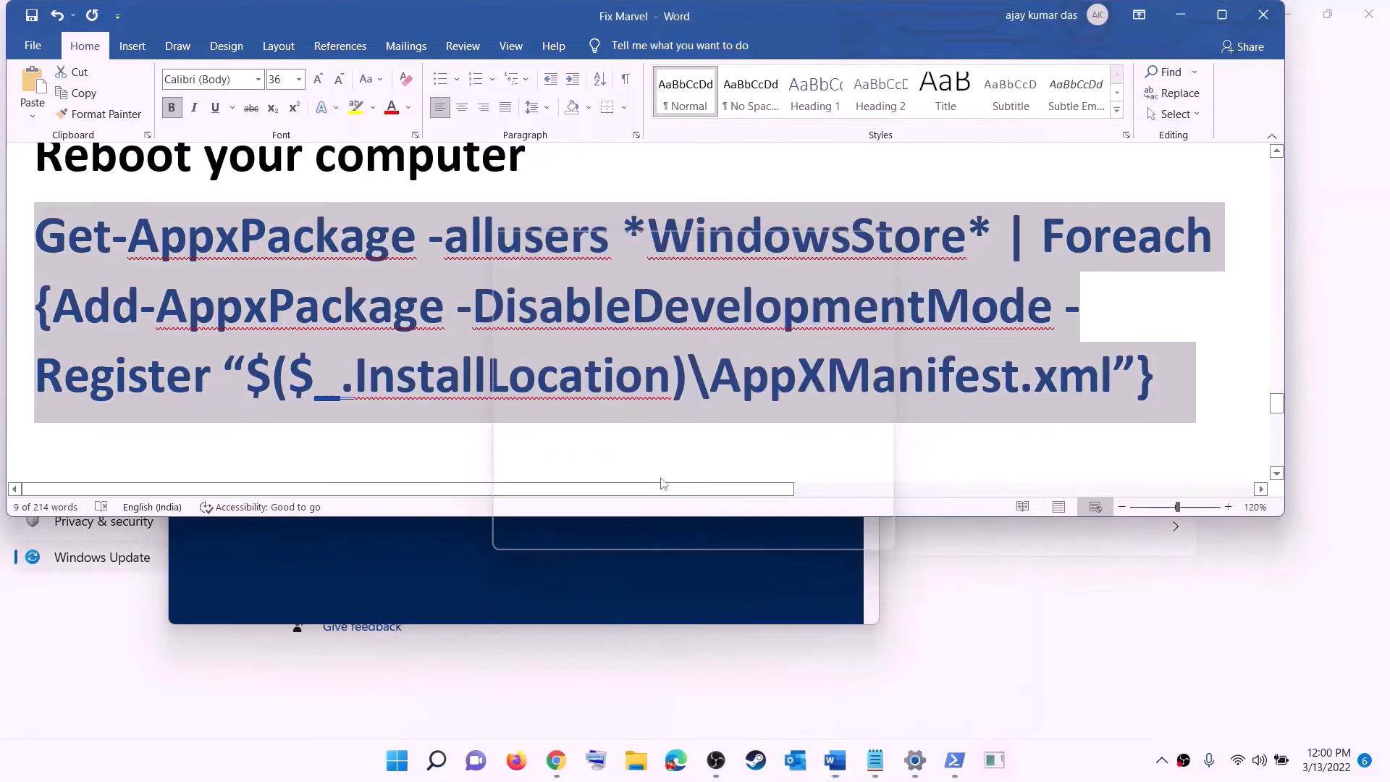
{"action": "left_click_drag", "start_coordinate": [522, 74], "coordinate": [660, 156]}
{"action": "key", "text": "ctrl+v"}
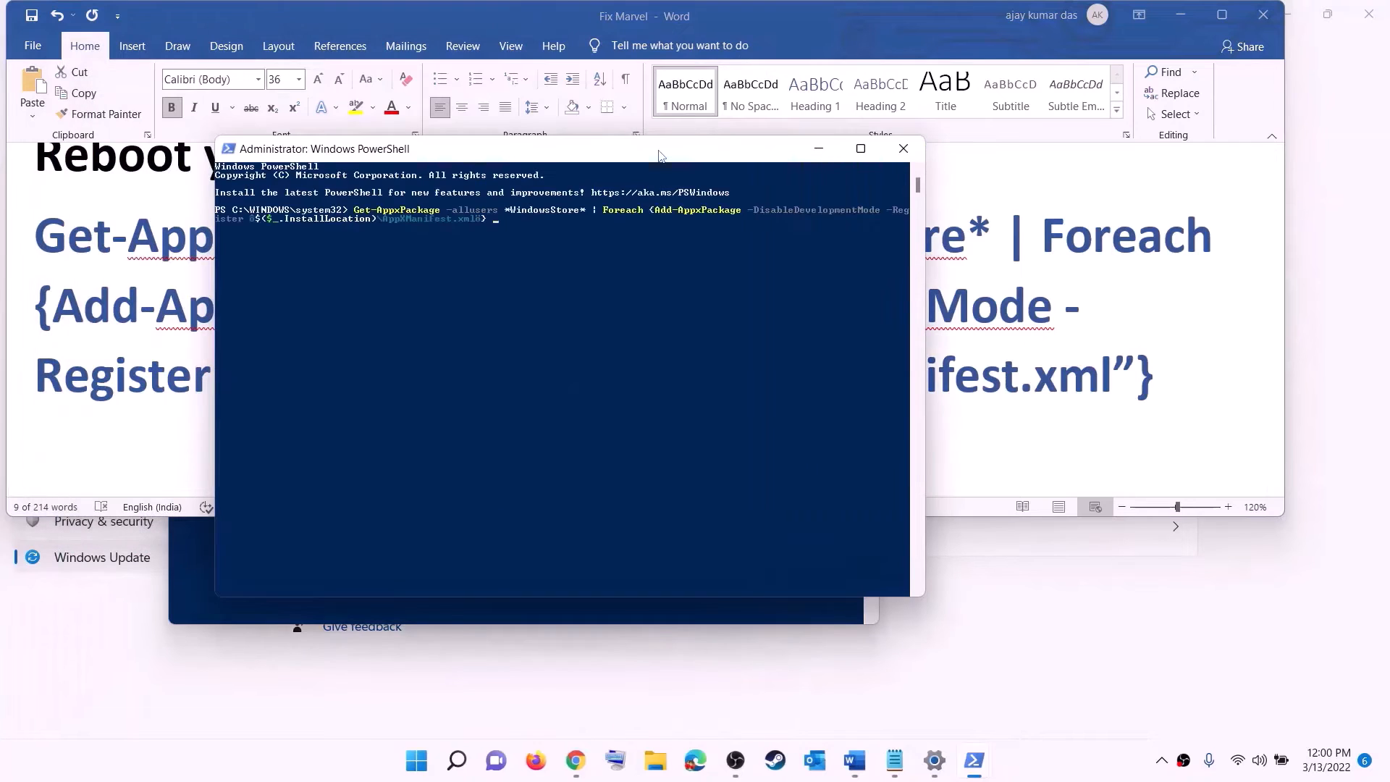
{"action": "key", "text": "Return"}
Search Windows for "store", launch Microsoft Store, and maximize its window
{"action": "left_click", "coordinate": [429, 769]}
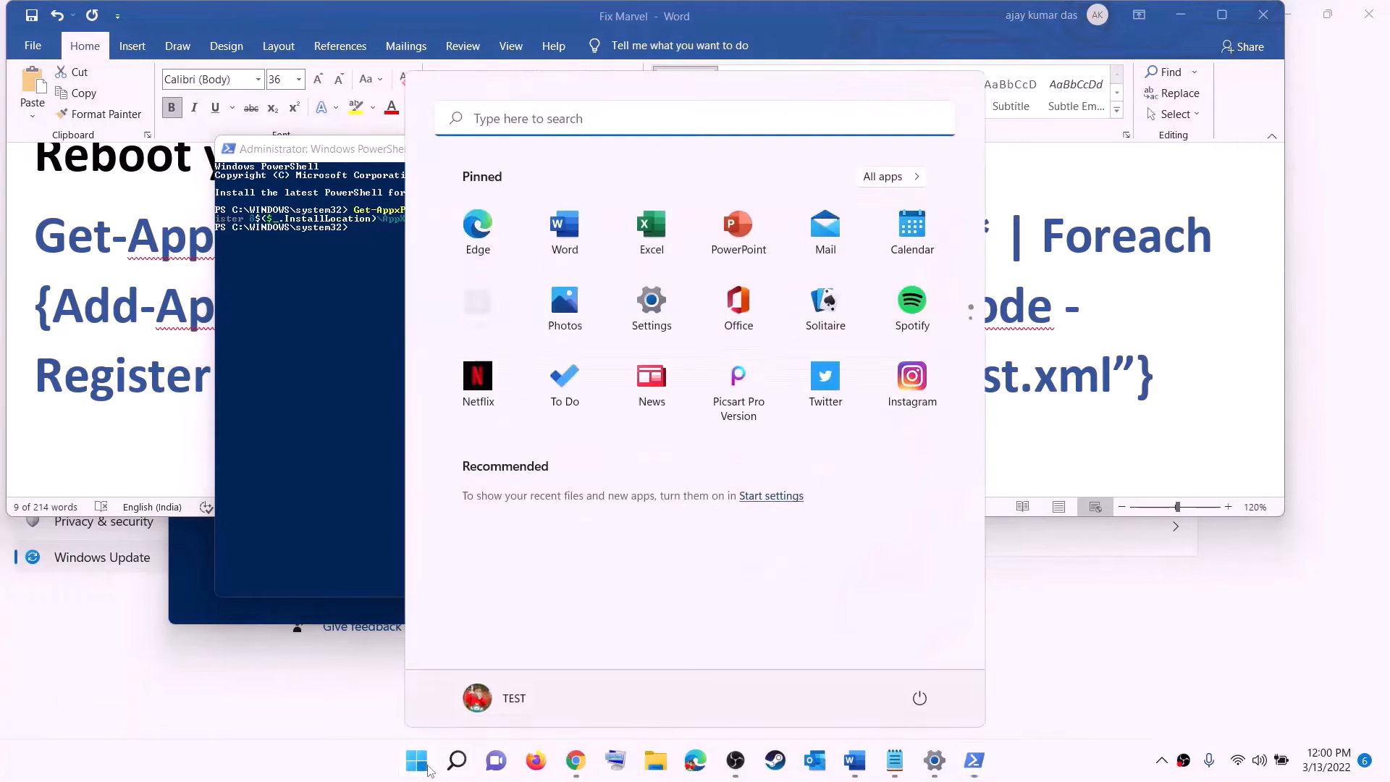
{"action": "type", "text": "store"}
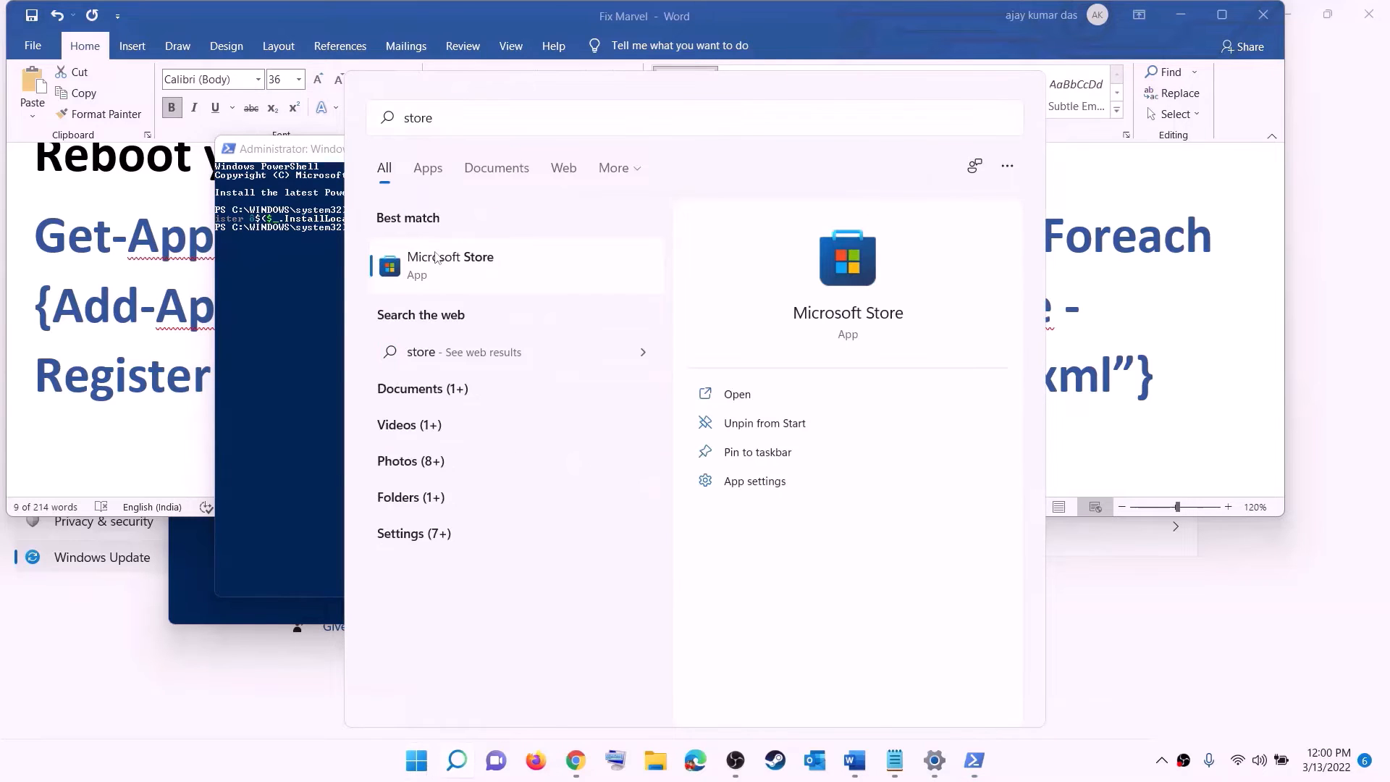
{"action": "left_click", "coordinate": [435, 251]}
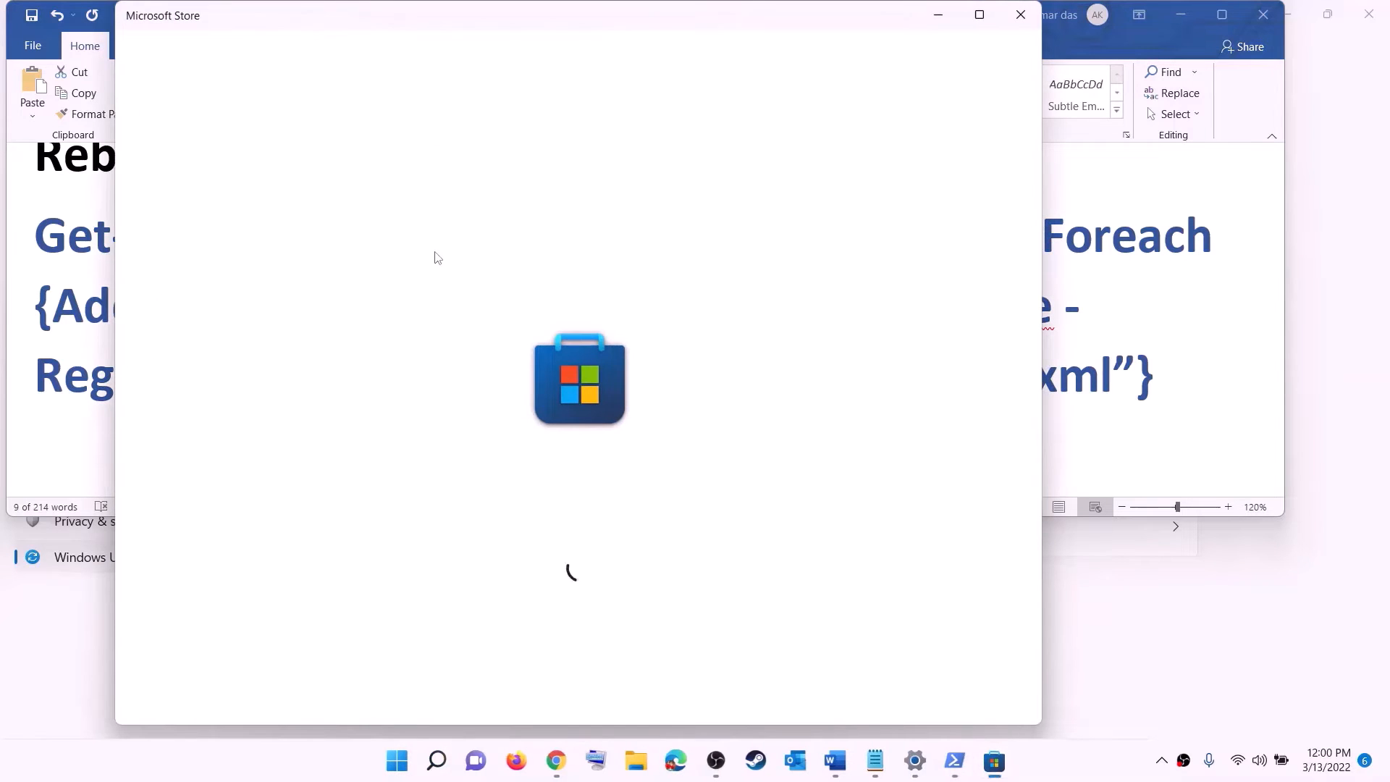
{"action": "left_click", "coordinate": [980, 15]}
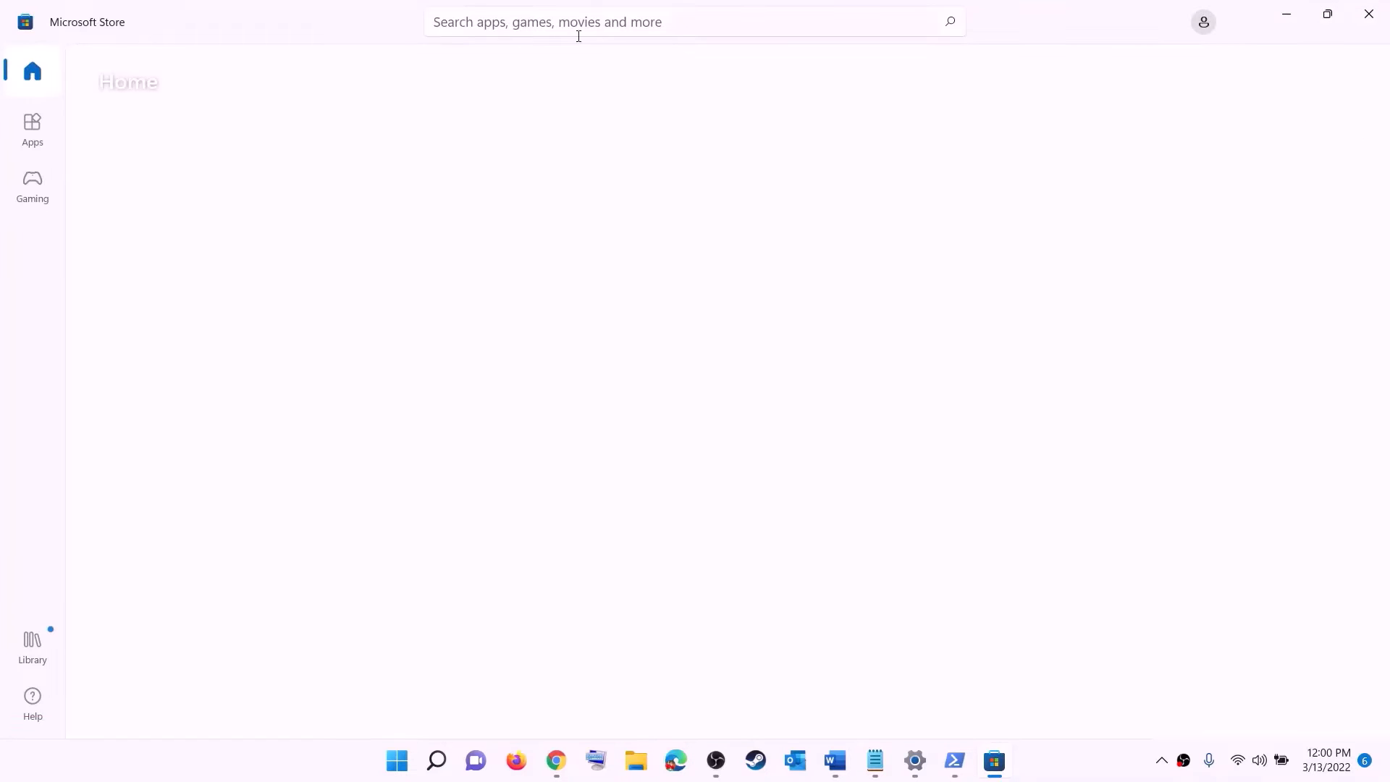
Search Microsoft Store for "xbox" and open the Xbox app's page
{"action": "left_click", "coordinate": [522, 22]}
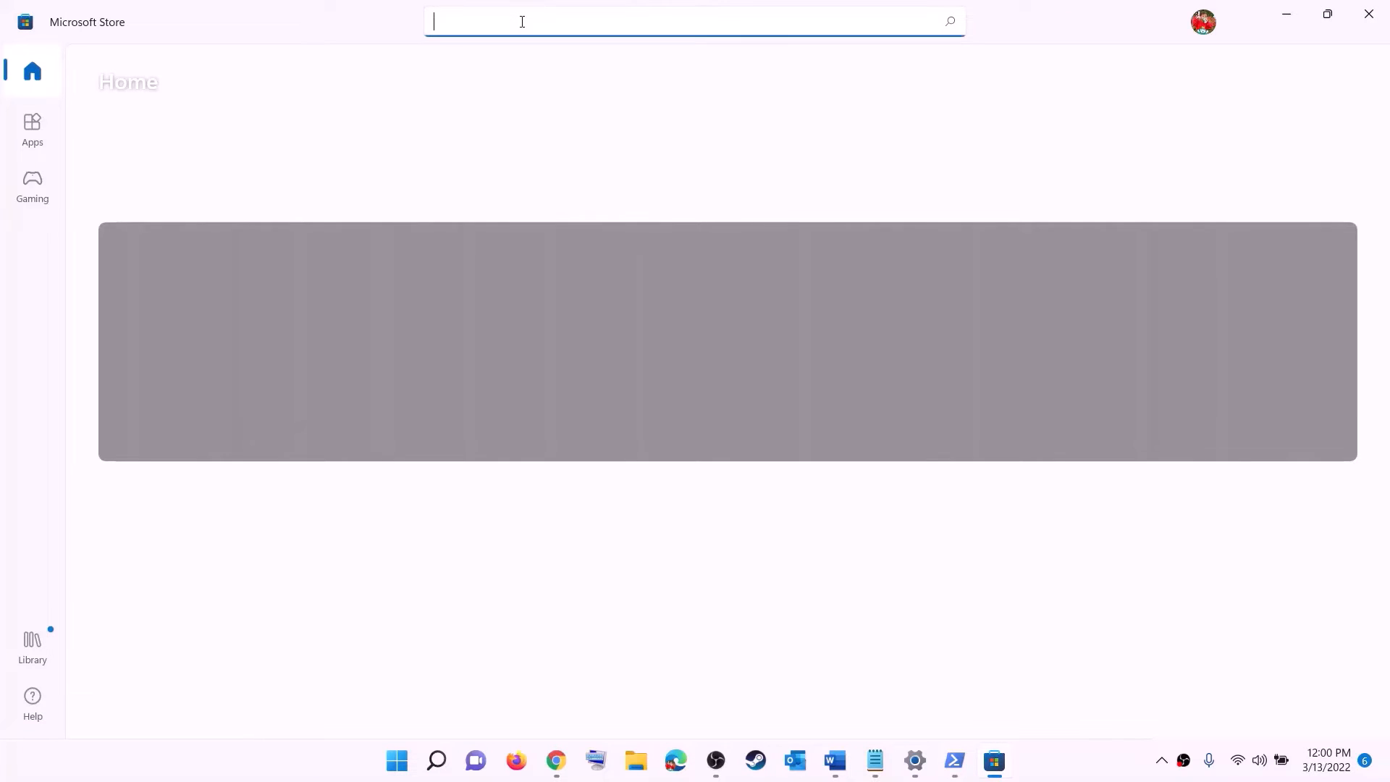
{"action": "type", "text": "xbox"}
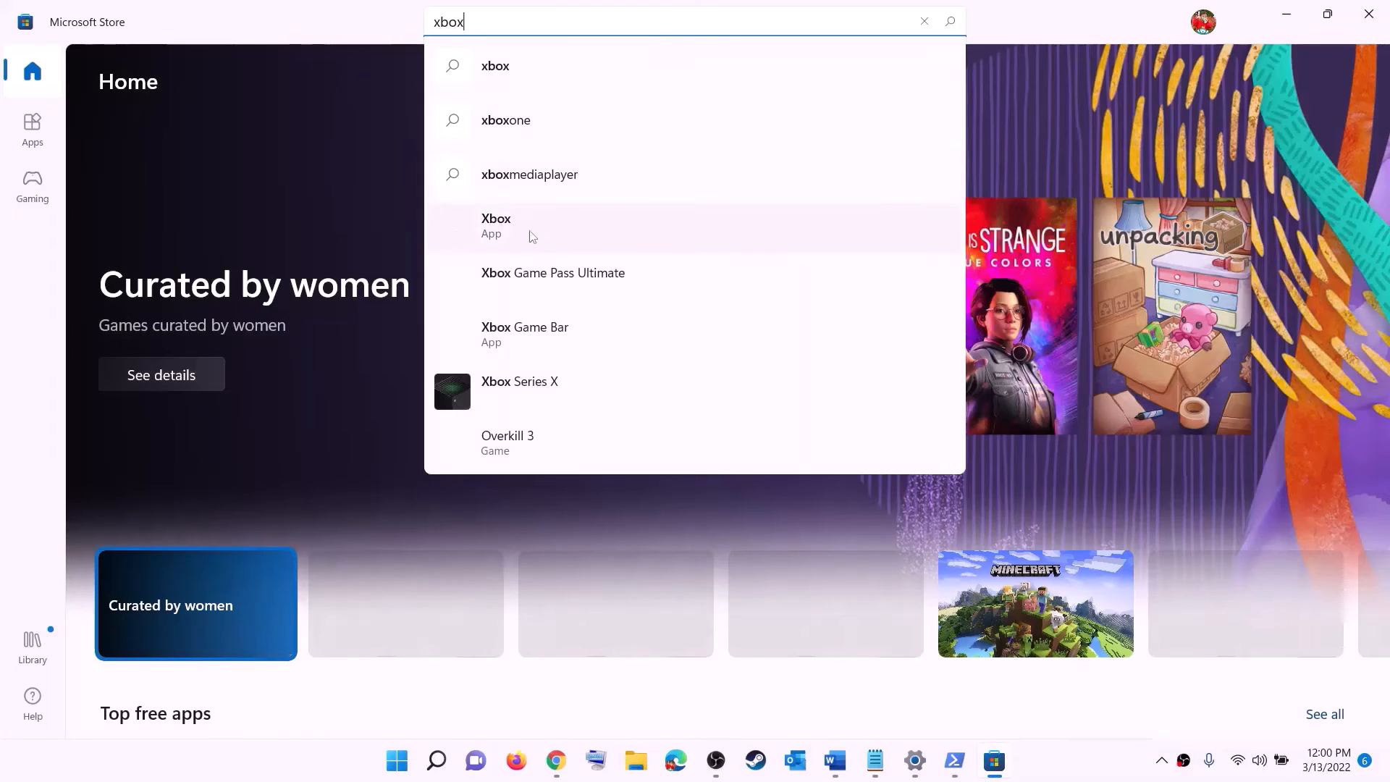
{"action": "left_click", "coordinate": [517, 233]}
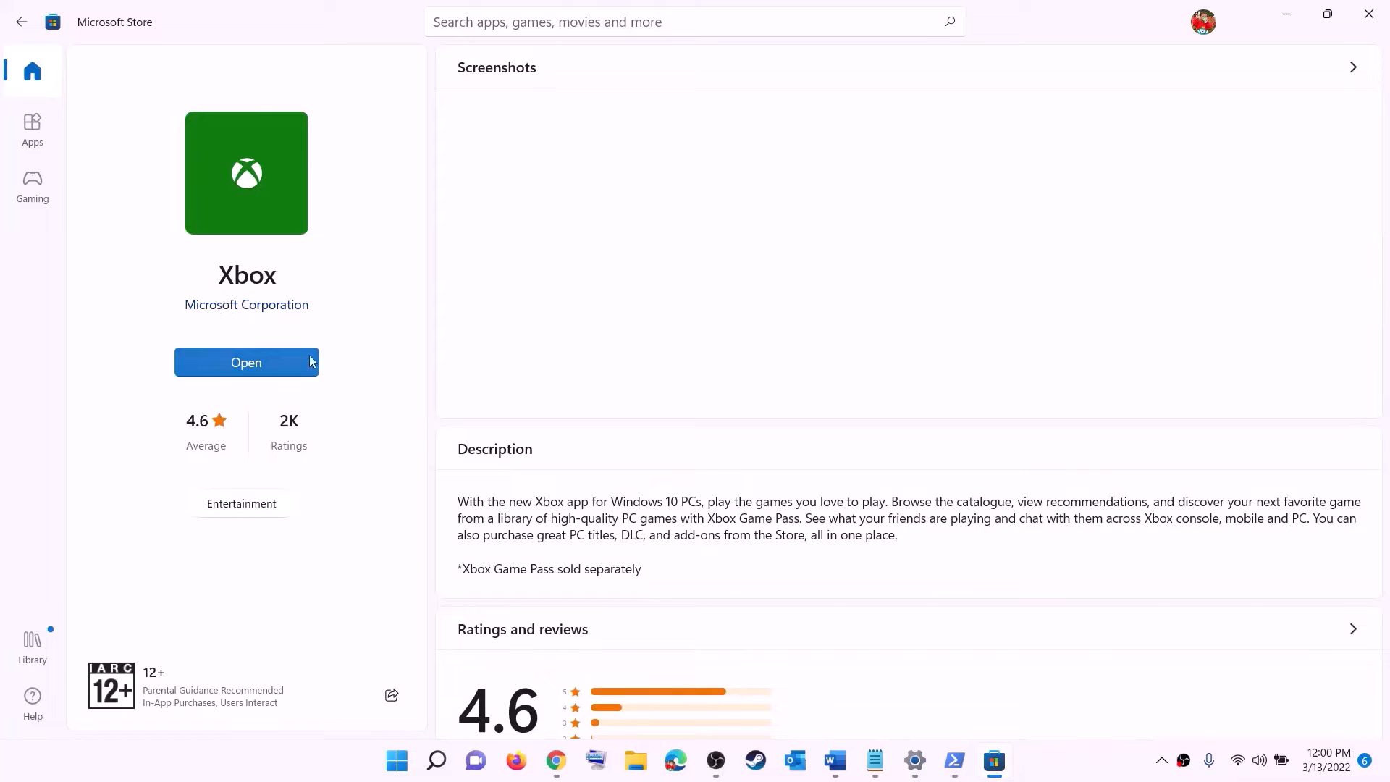
Return to the Word document and read Step 12 on installing to the C drive or a different drive
{"action": "left_click", "coordinate": [836, 761]}
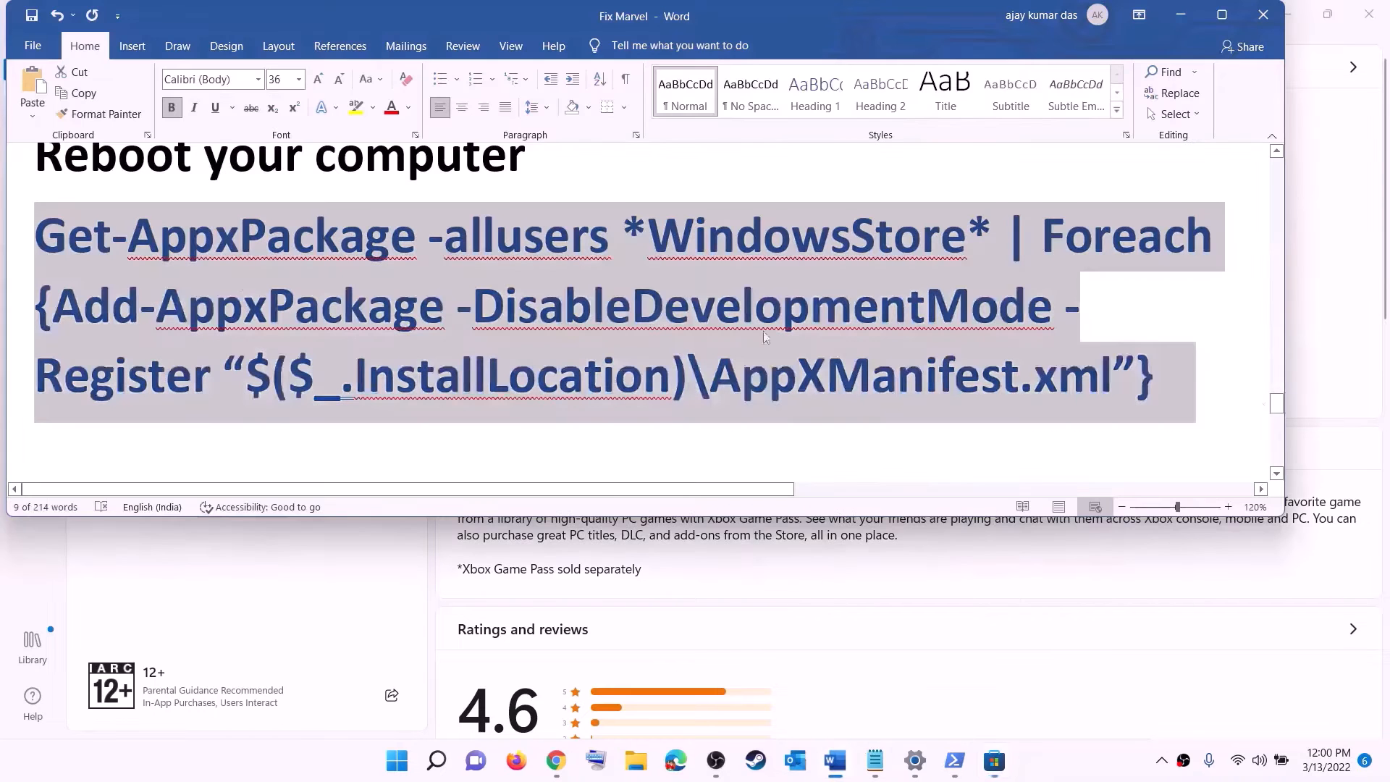
{"action": "scroll", "coordinate": [405, 348], "scroll_direction": "down", "scroll_amount": 3}
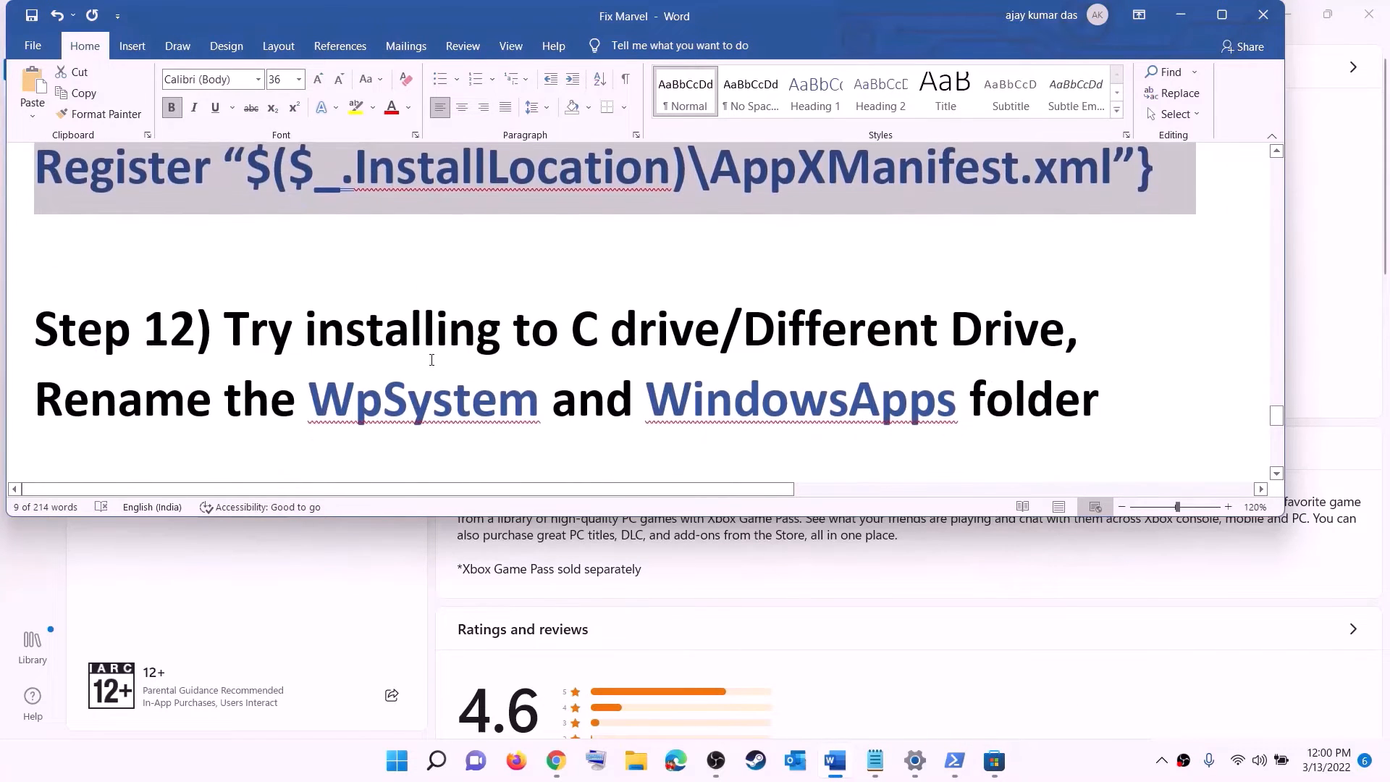
{"action": "left_click_drag", "start_coordinate": [203, 284], "coordinate": [838, 266]}
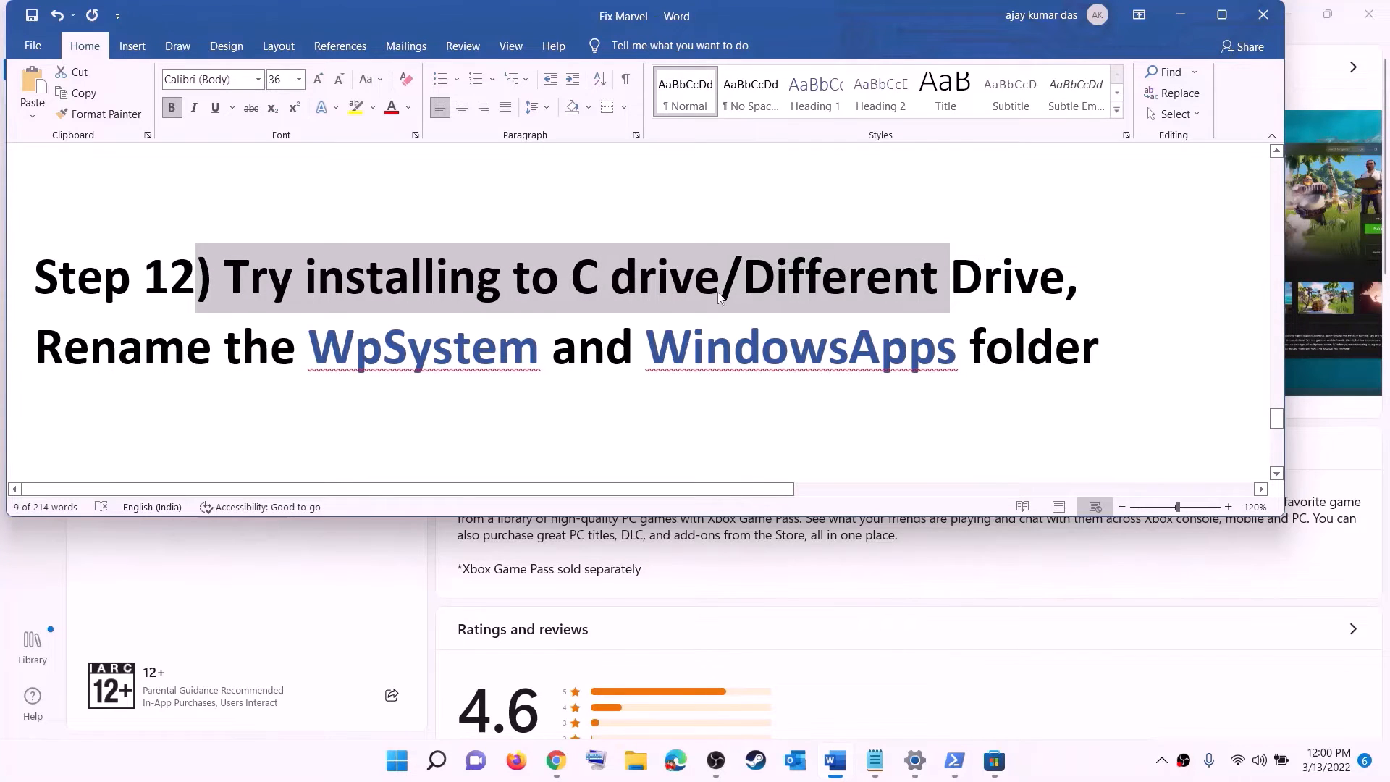
{"action": "left_click", "coordinate": [609, 291]}
{"action": "left_click_drag", "start_coordinate": [572, 284], "coordinate": [1041, 262]}
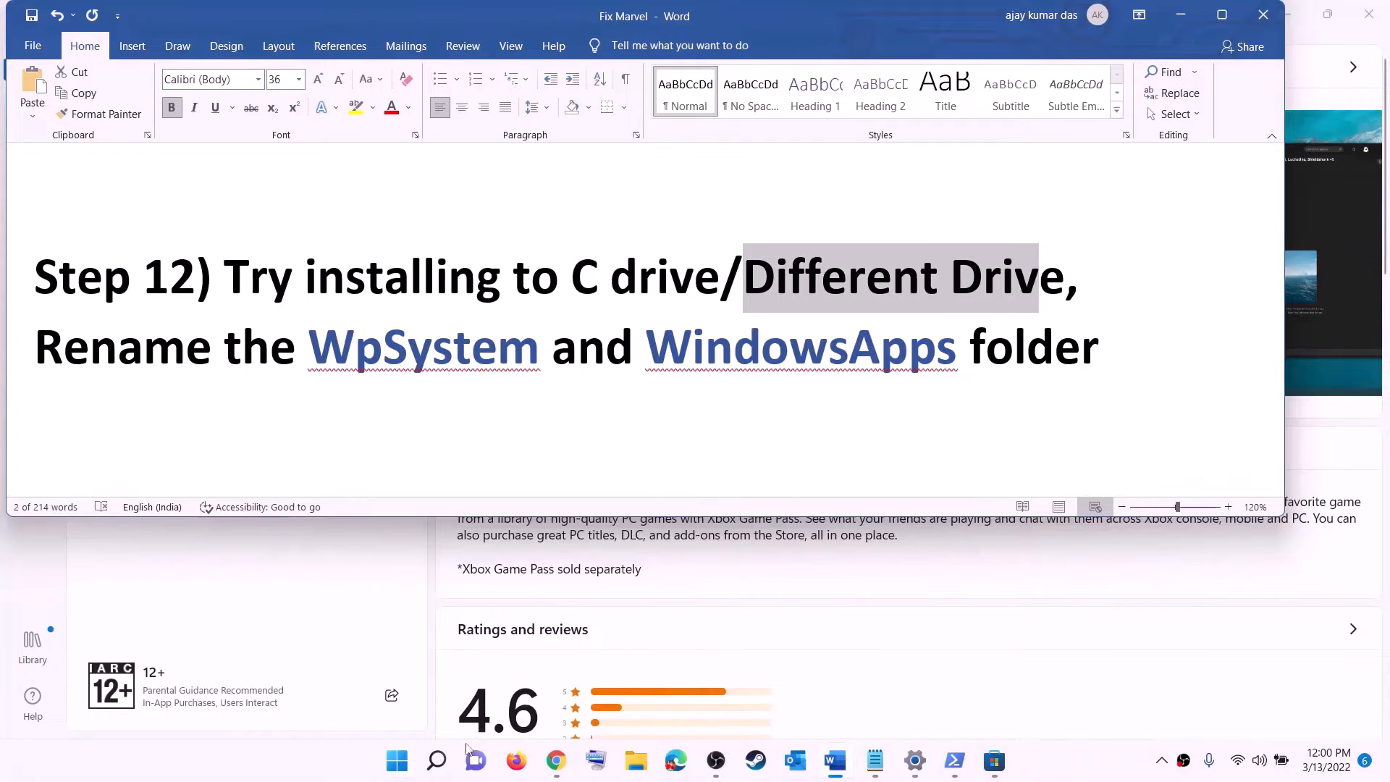
Open the "Where new content is saved" page from the advanced storage settings in Windows Settings
{"action": "left_click", "coordinate": [397, 760]}
{"action": "left_click", "coordinate": [652, 299]}
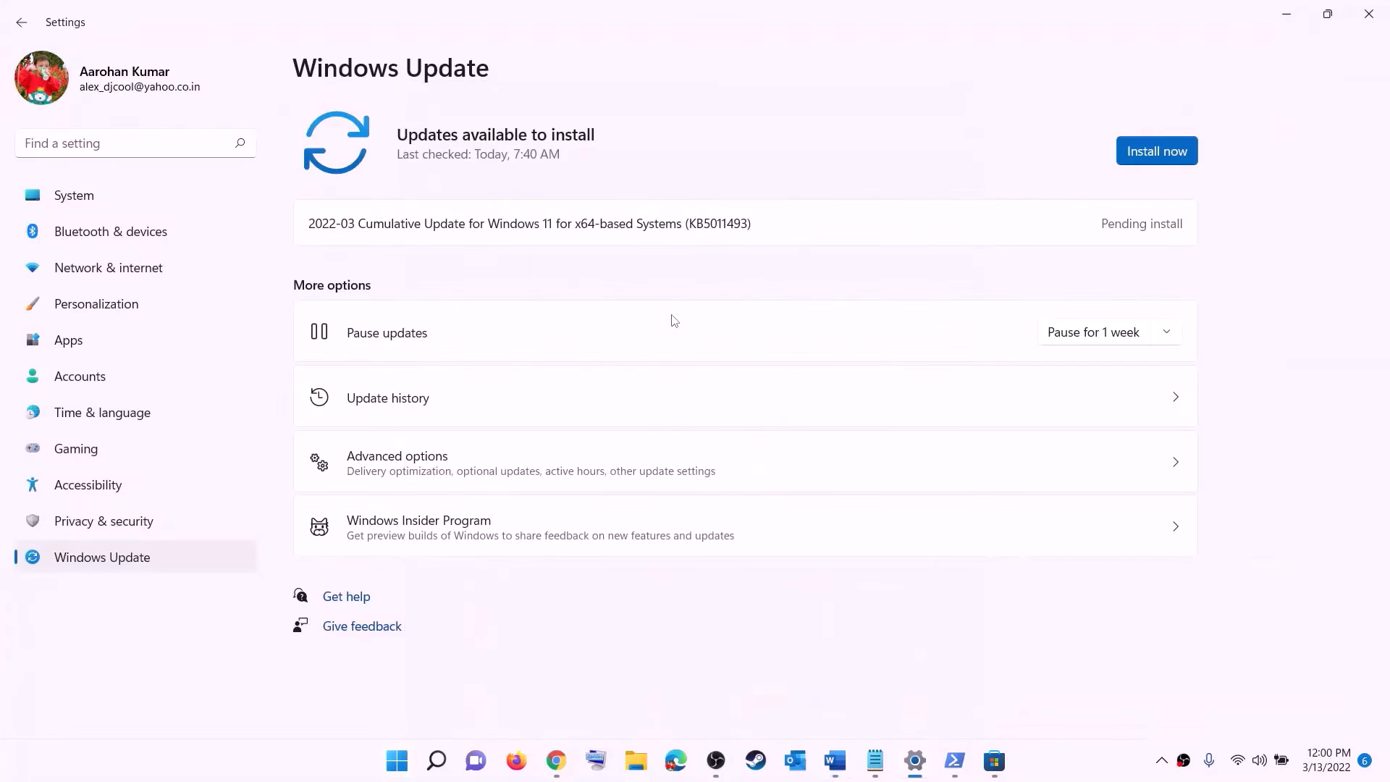
{"action": "left_click", "coordinate": [190, 196]}
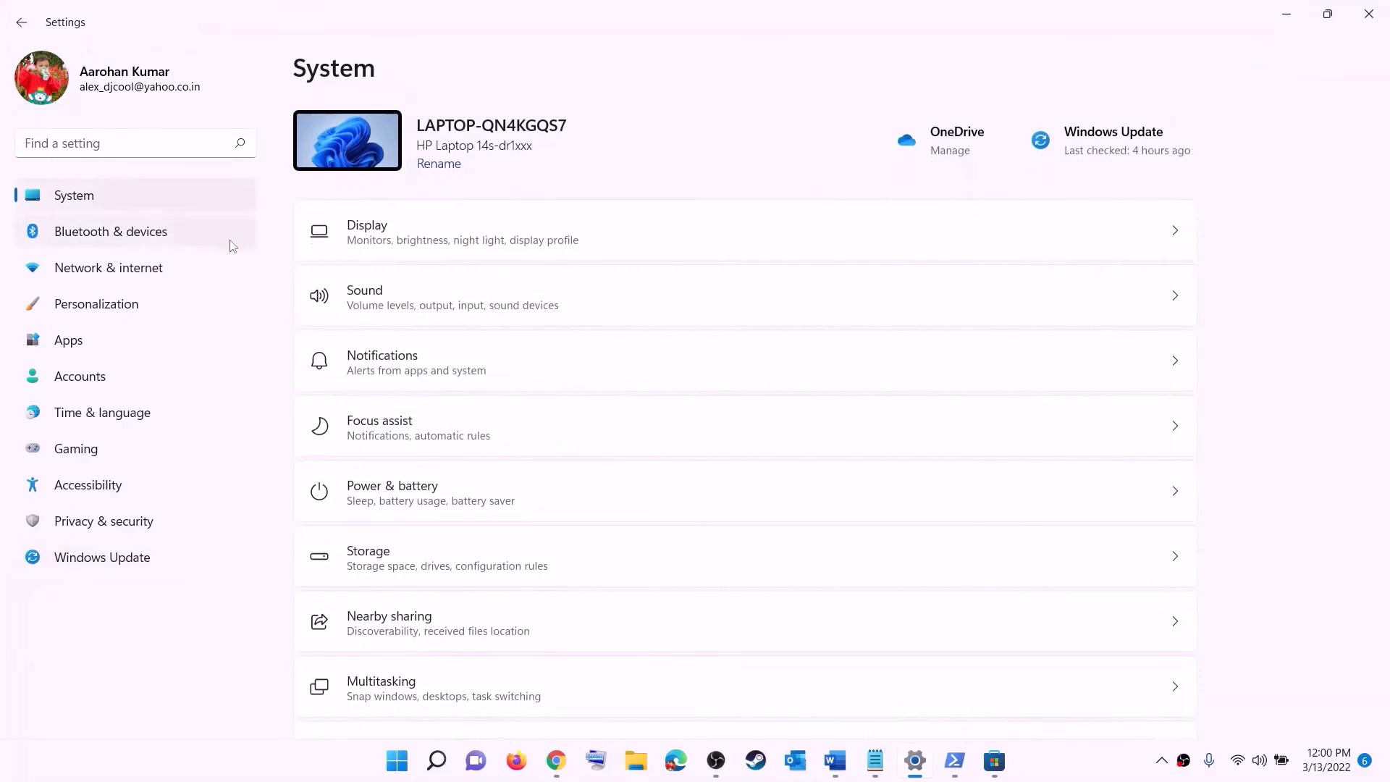
{"action": "scroll", "coordinate": [323, 369], "scroll_direction": "down", "scroll_amount": 3}
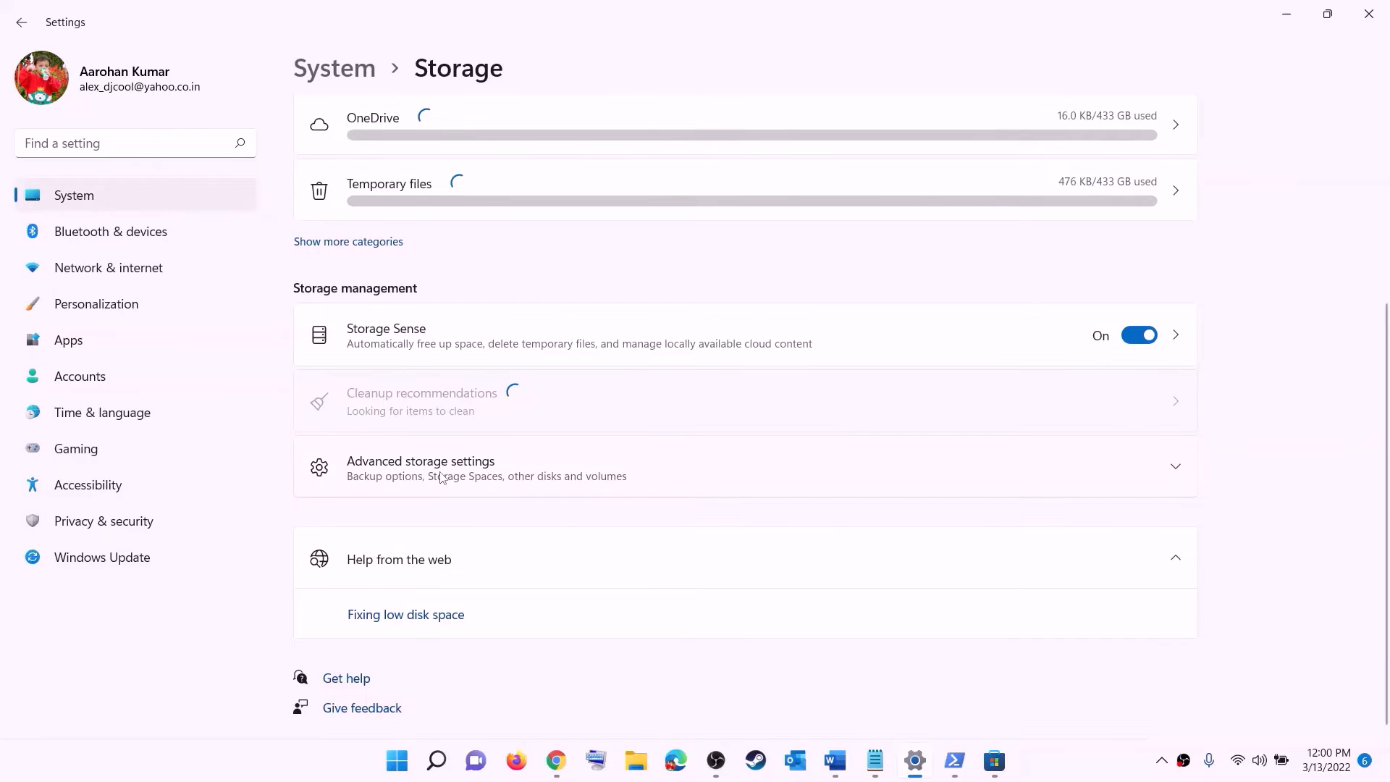
{"action": "left_click", "coordinate": [442, 478]}
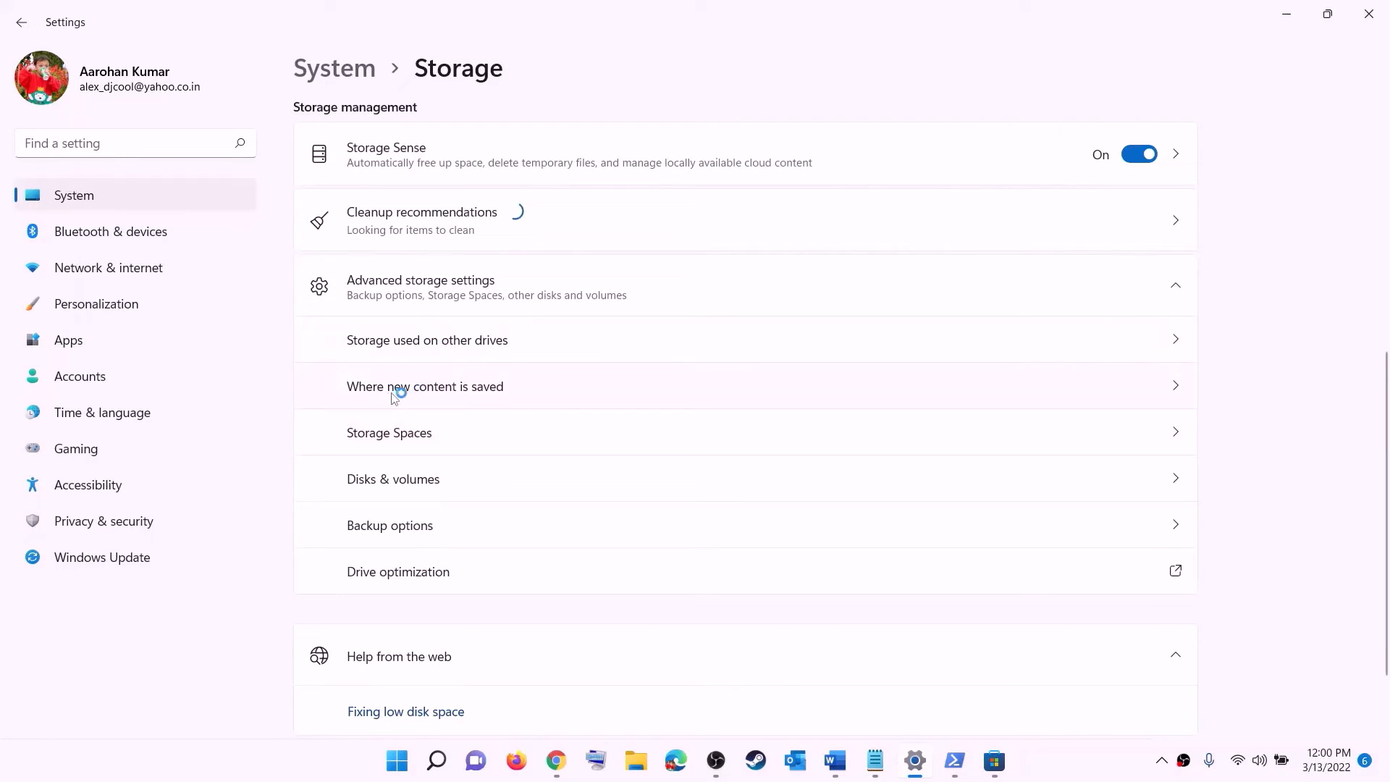
{"action": "left_click", "coordinate": [449, 387]}
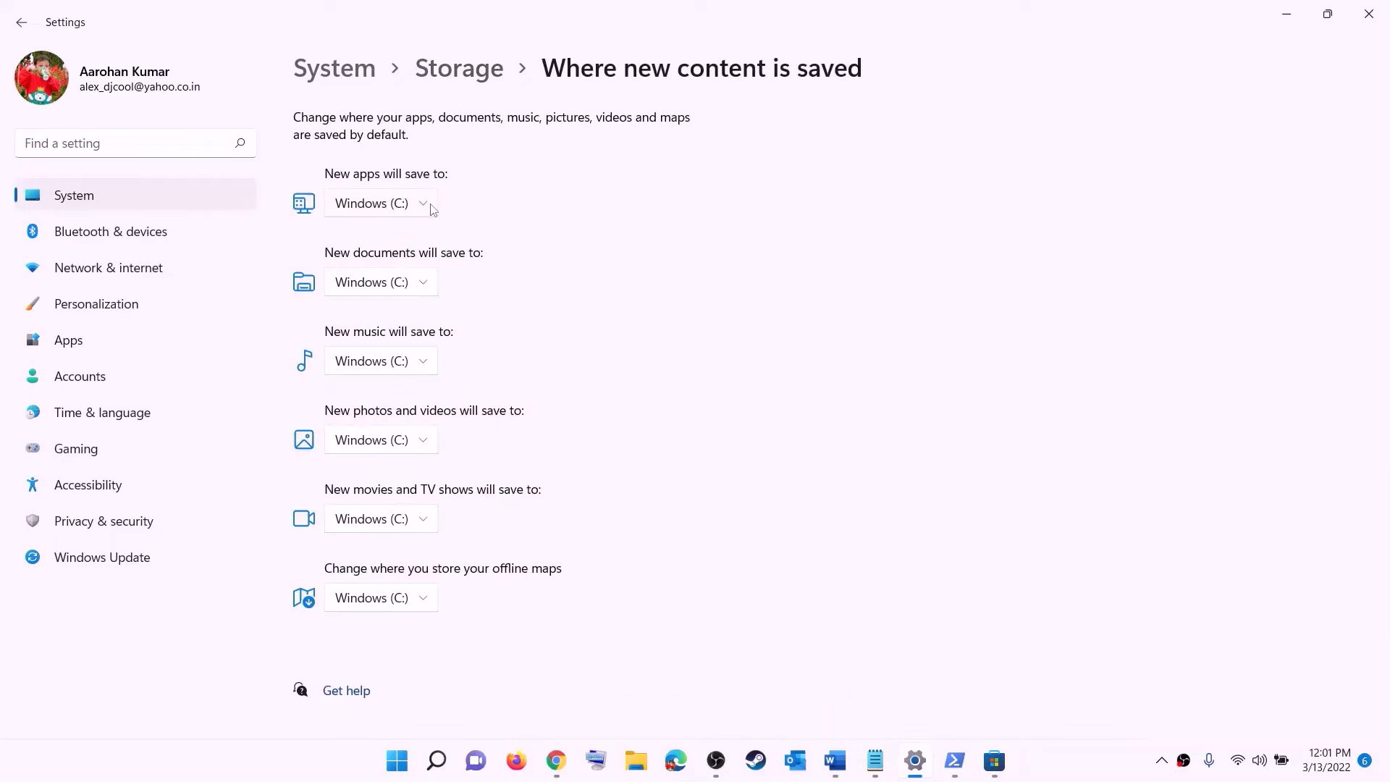
Review the drive choices for where new apps are saved and close Windows Settings
{"action": "left_click", "coordinate": [431, 208]}
{"action": "left_click", "coordinate": [426, 218]}
{"action": "left_click", "coordinate": [427, 209]}
{"action": "left_click", "coordinate": [459, 220]}
{"action": "left_click", "coordinate": [426, 209]}
{"action": "left_click", "coordinate": [475, 212]}
{"action": "left_click", "coordinate": [1364, 17]}
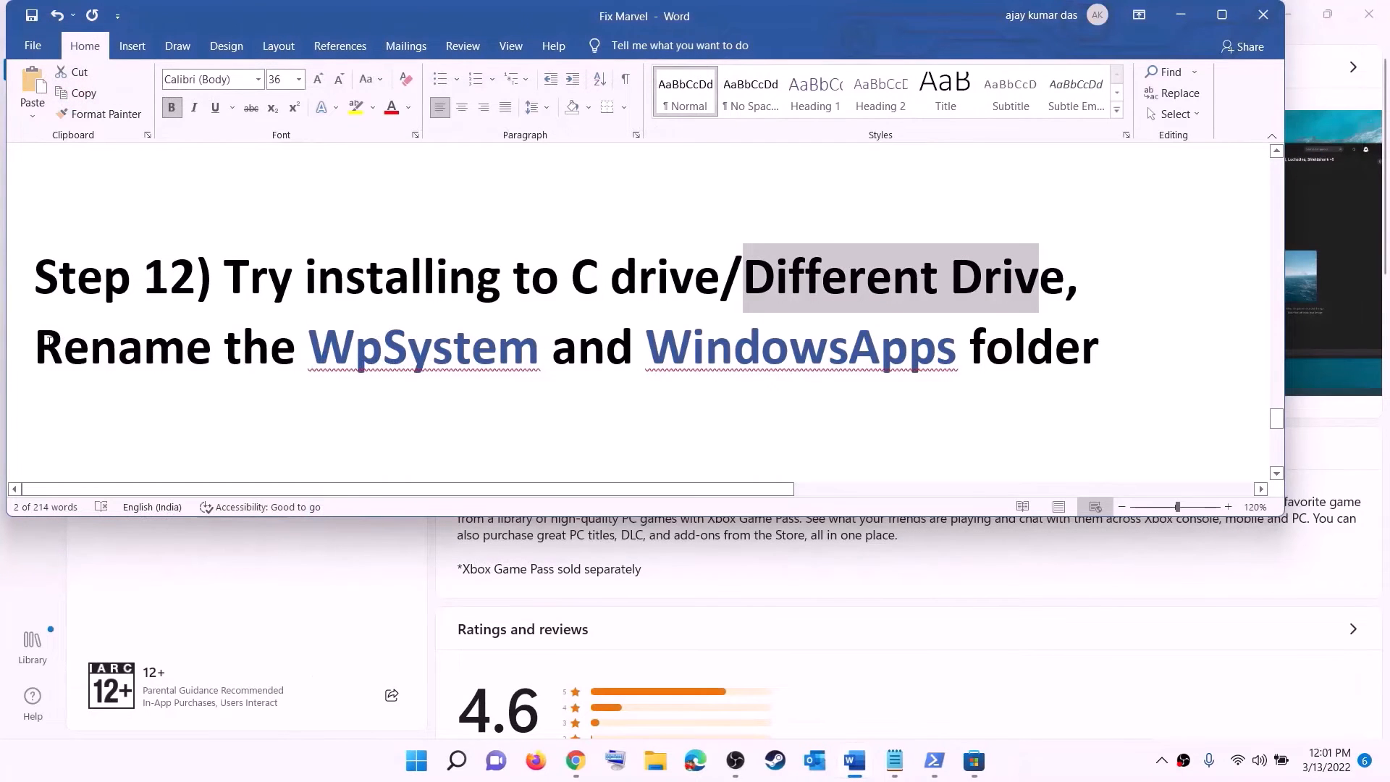
Read the rest of Step 12 in the Word document about renaming the WpSystem and WindowsApps folders
{"action": "left_click_drag", "start_coordinate": [47, 340], "coordinate": [837, 356]}
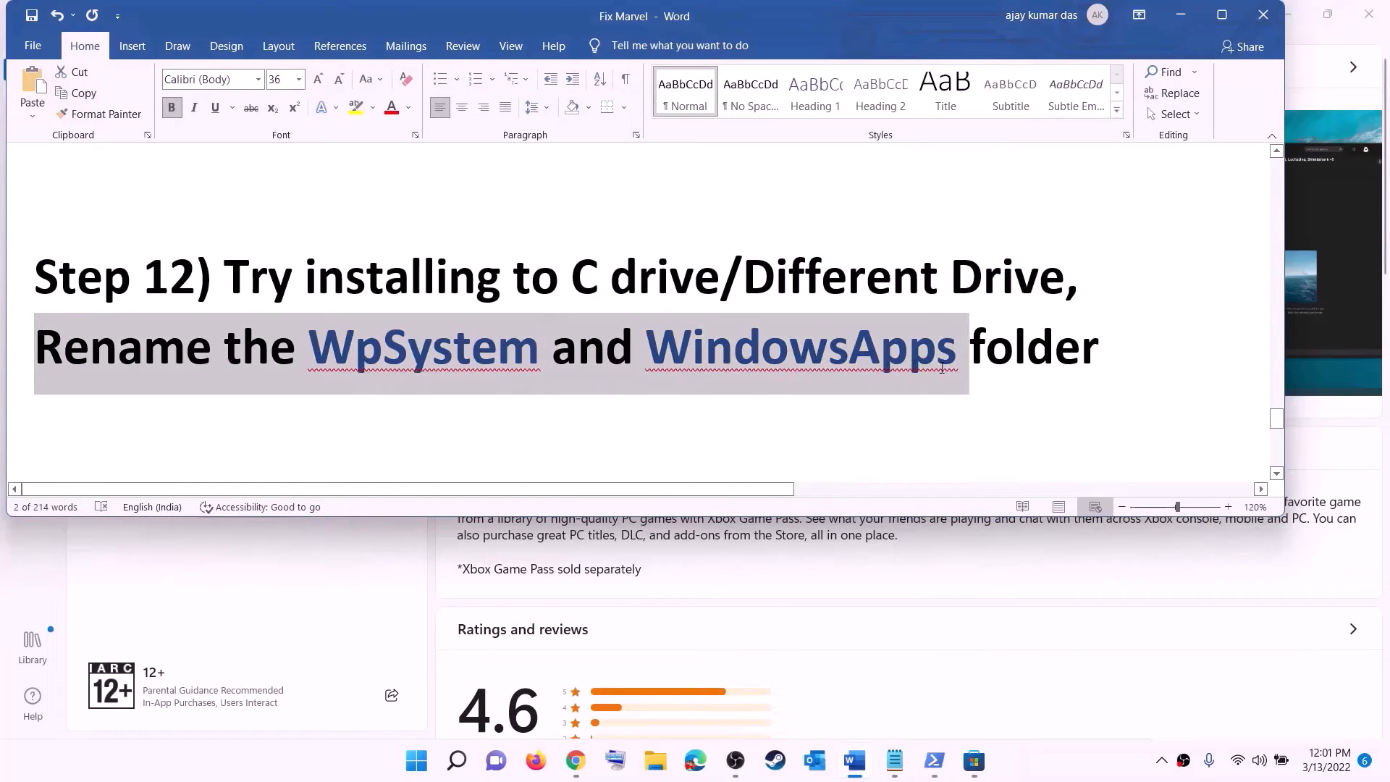
{"action": "left_click_drag", "start_coordinate": [941, 369], "coordinate": [1100, 359]}
{"action": "left_click", "coordinate": [1100, 358]}
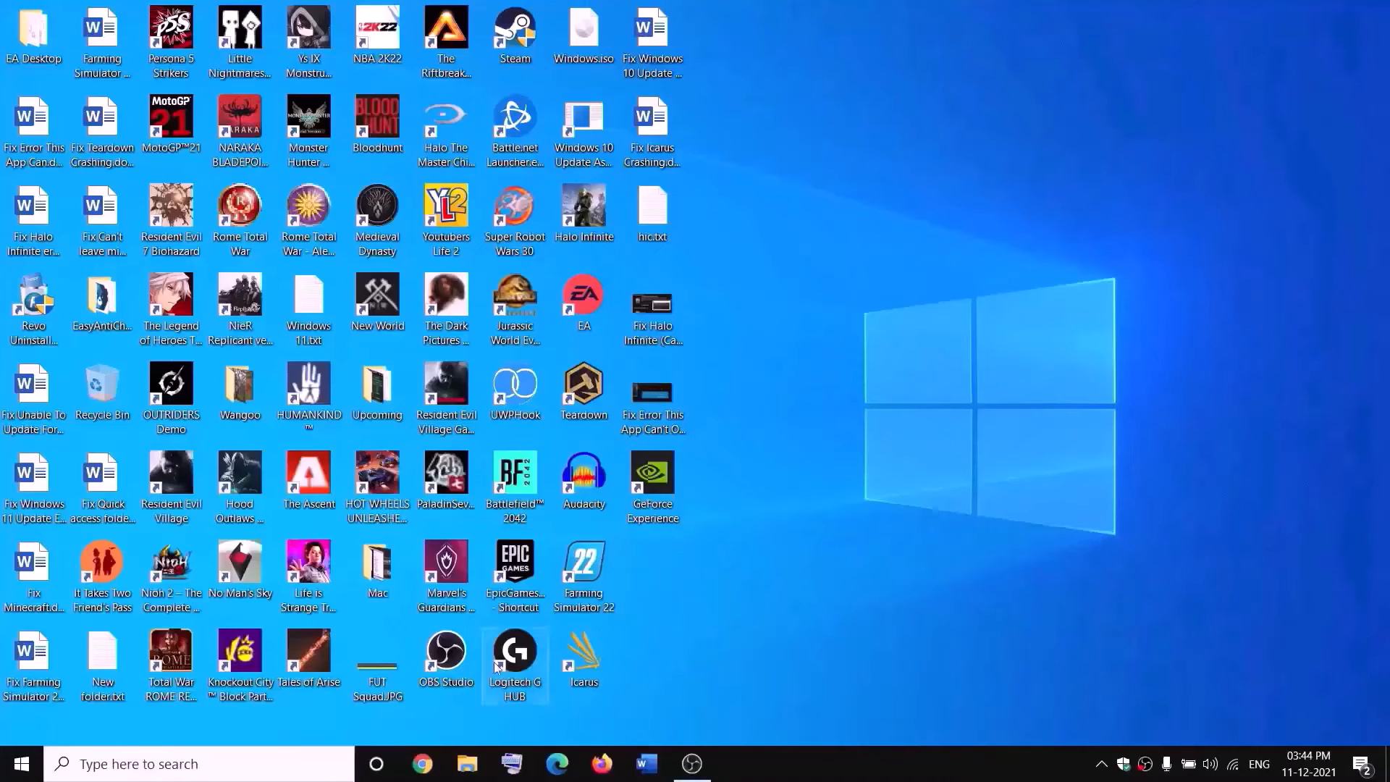
Switch to File Explorer, open the New Volume (D:) drive and locate the WpSystem folder
{"action": "left_click", "coordinate": [467, 764]}
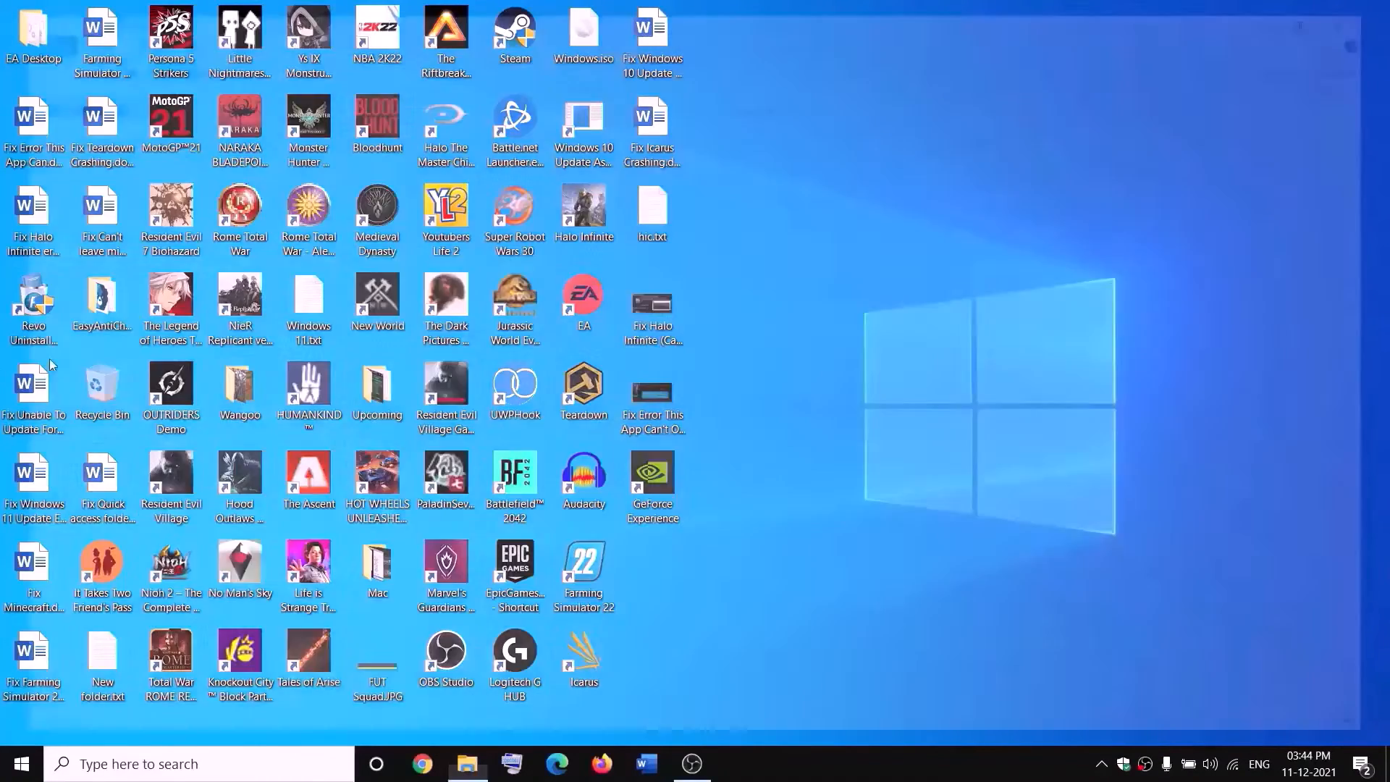
{"action": "left_click", "coordinate": [72, 375]}
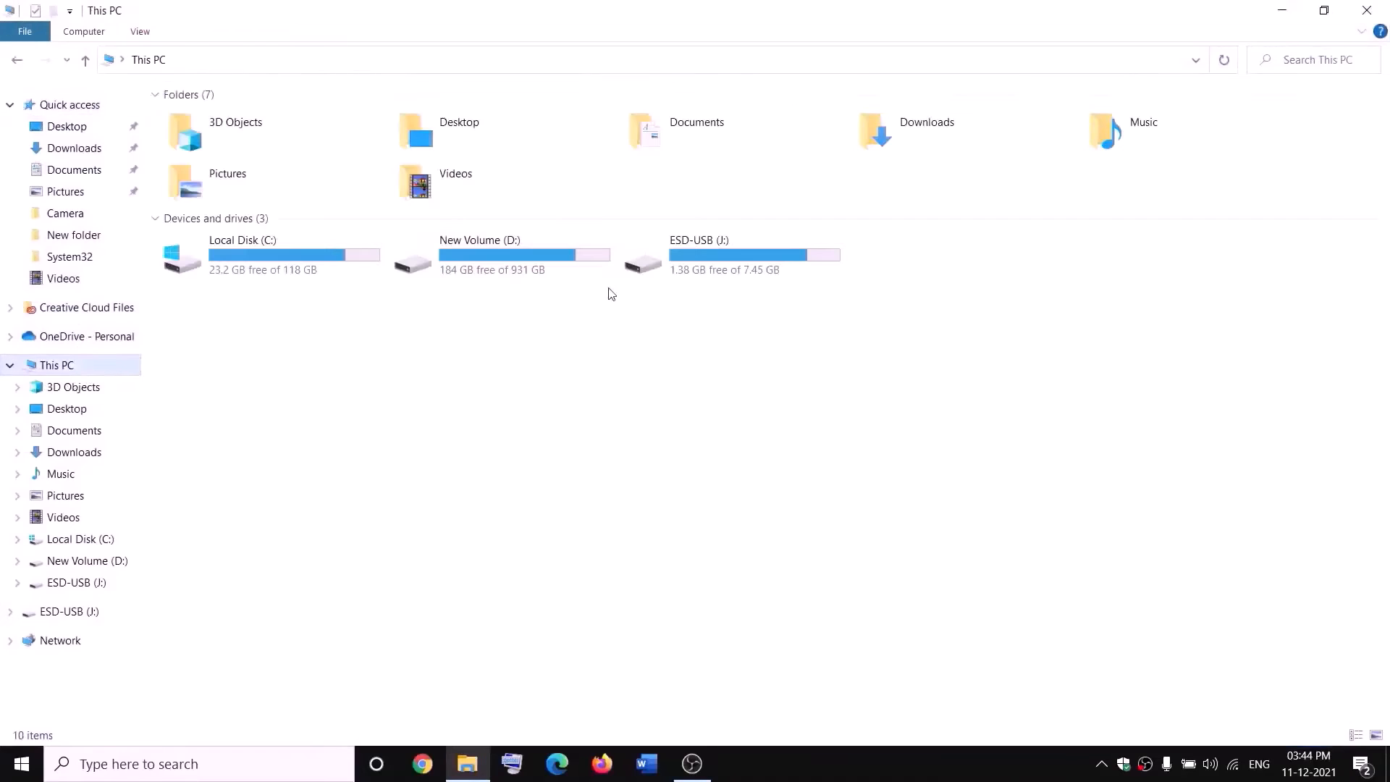
{"action": "double_click", "coordinate": [516, 267]}
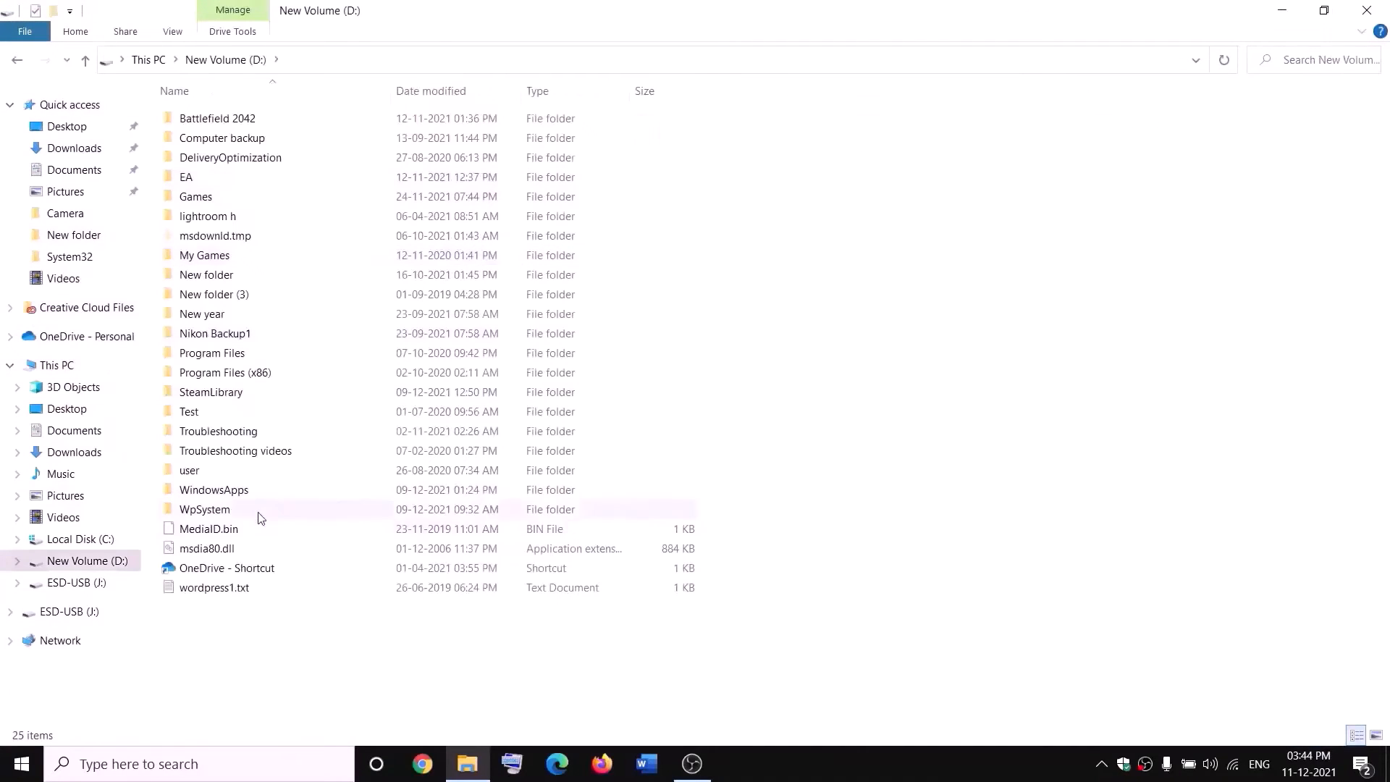
{"action": "left_click", "coordinate": [211, 510]}
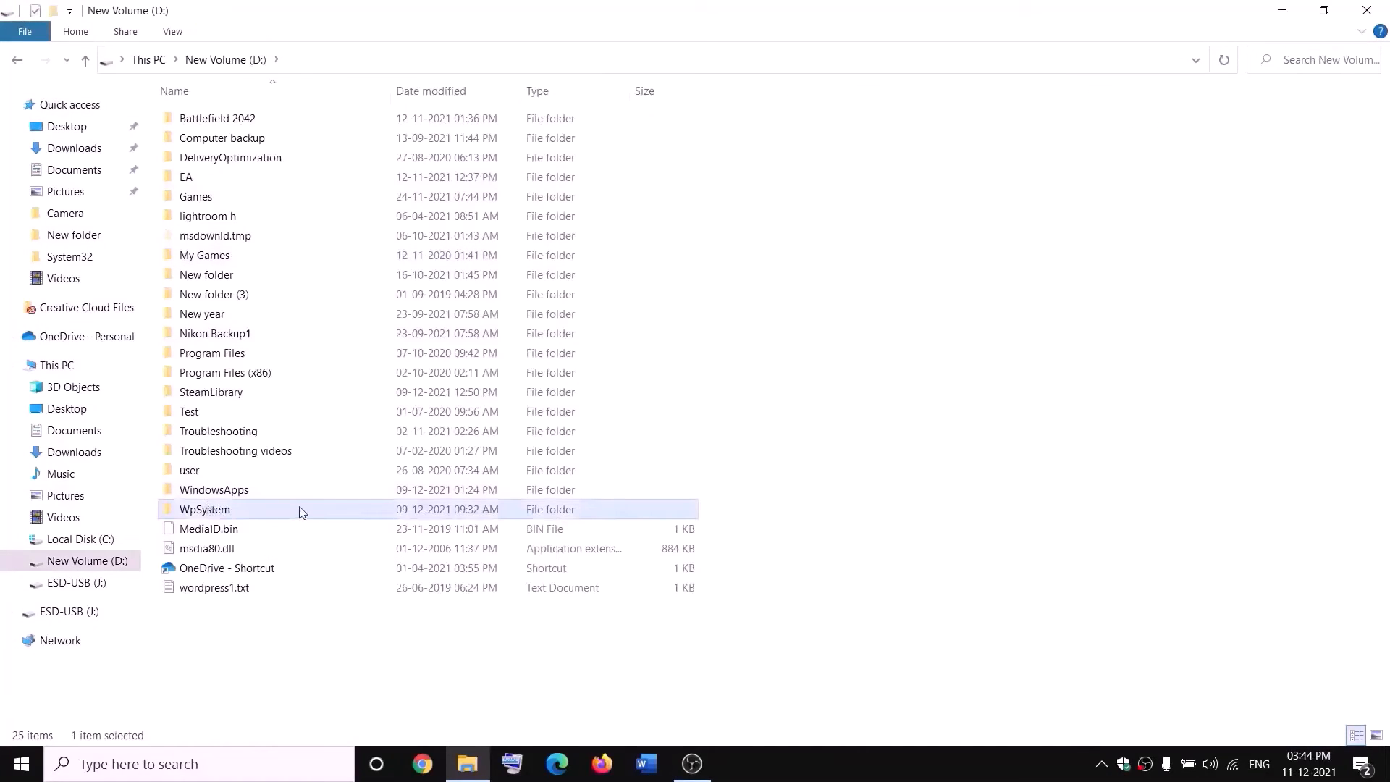
{"action": "right_click", "coordinate": [224, 512]}
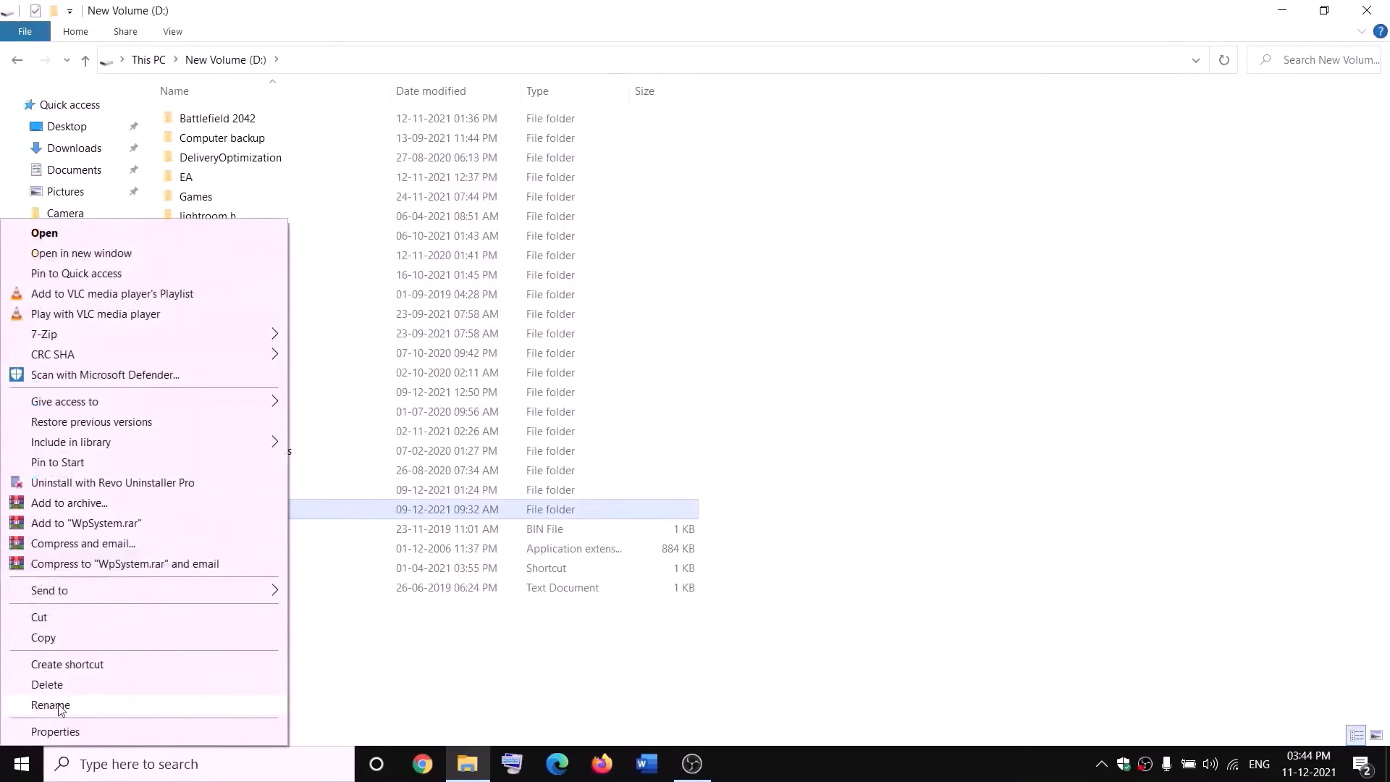
{"action": "left_click", "coordinate": [438, 659]}
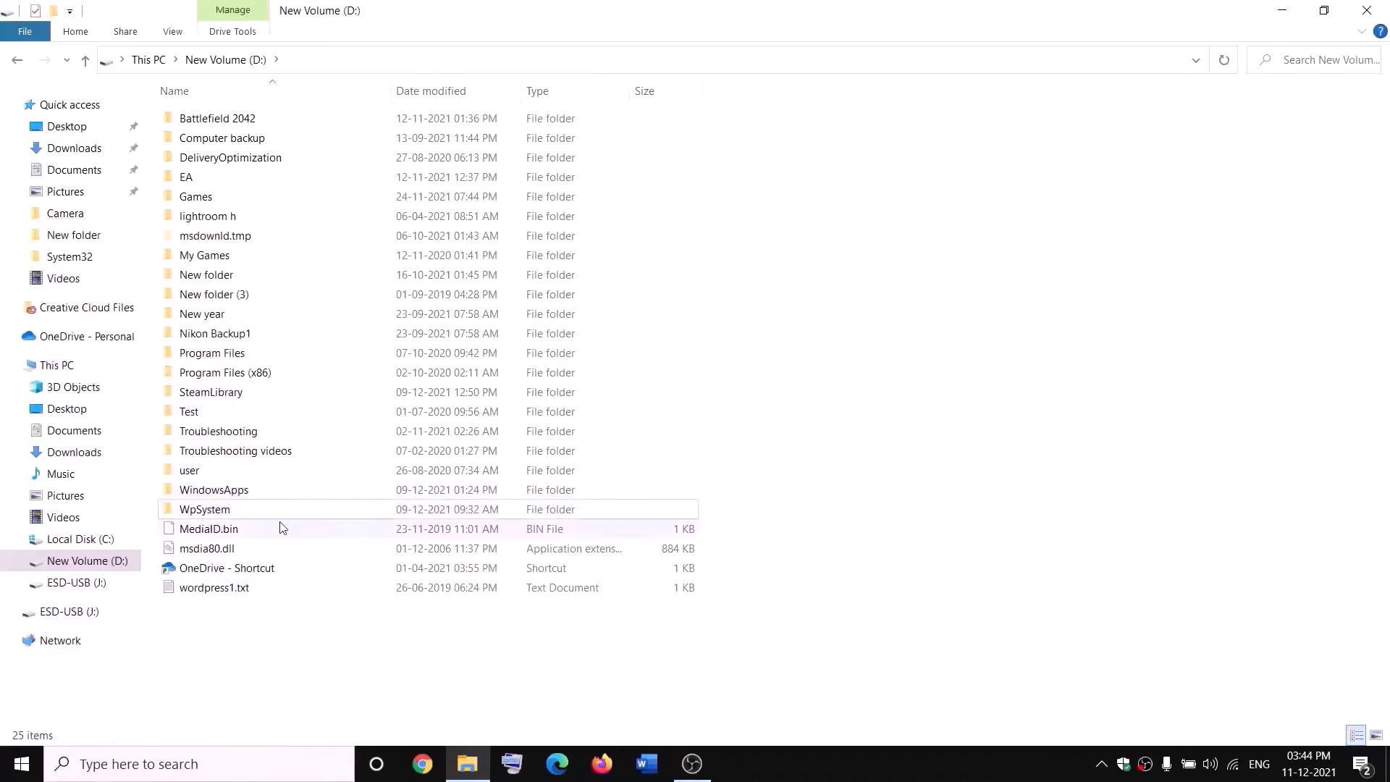
{"action": "mouse_move", "coordinate": [219, 509]}
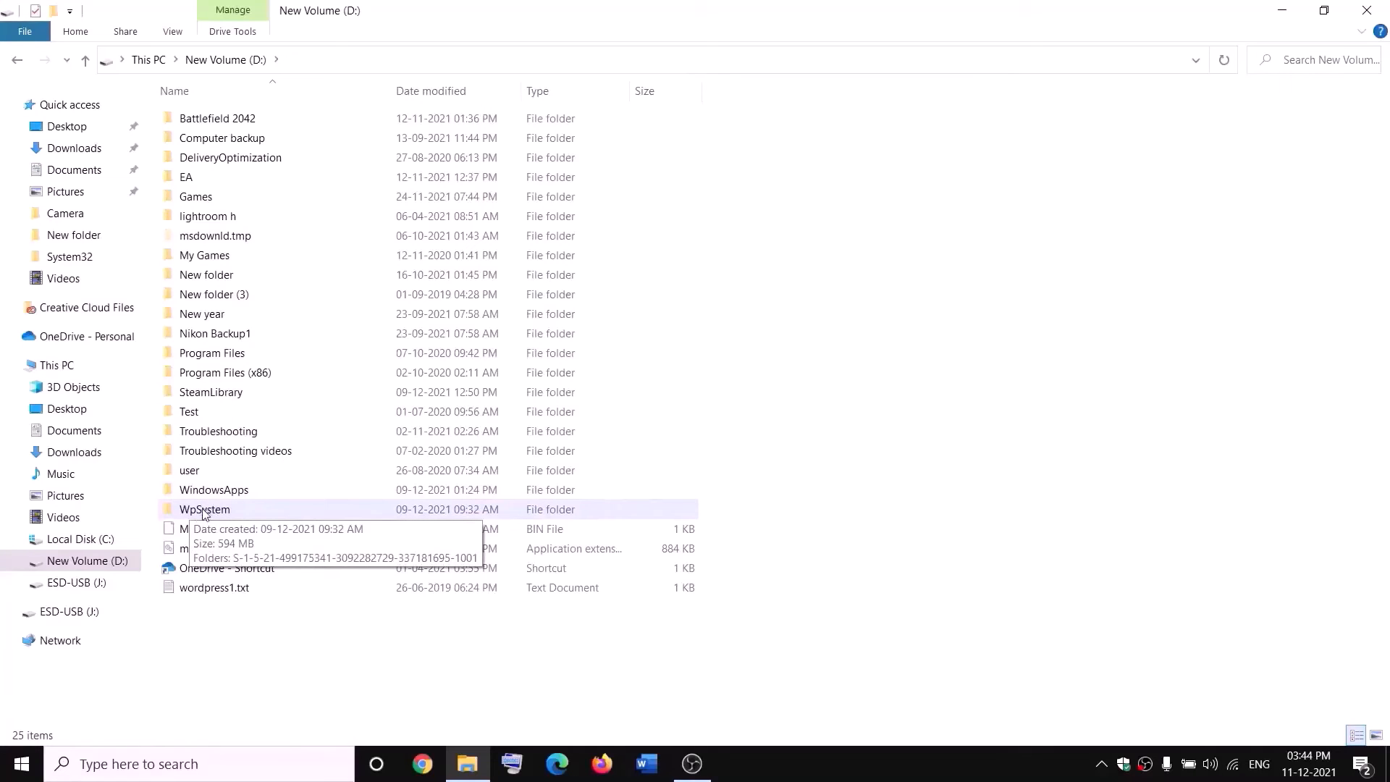
Open the advanced security settings from the properties of the WpSystem folder on drive D
{"action": "right_click", "coordinate": [204, 512]}
{"action": "left_click", "coordinate": [109, 729]}
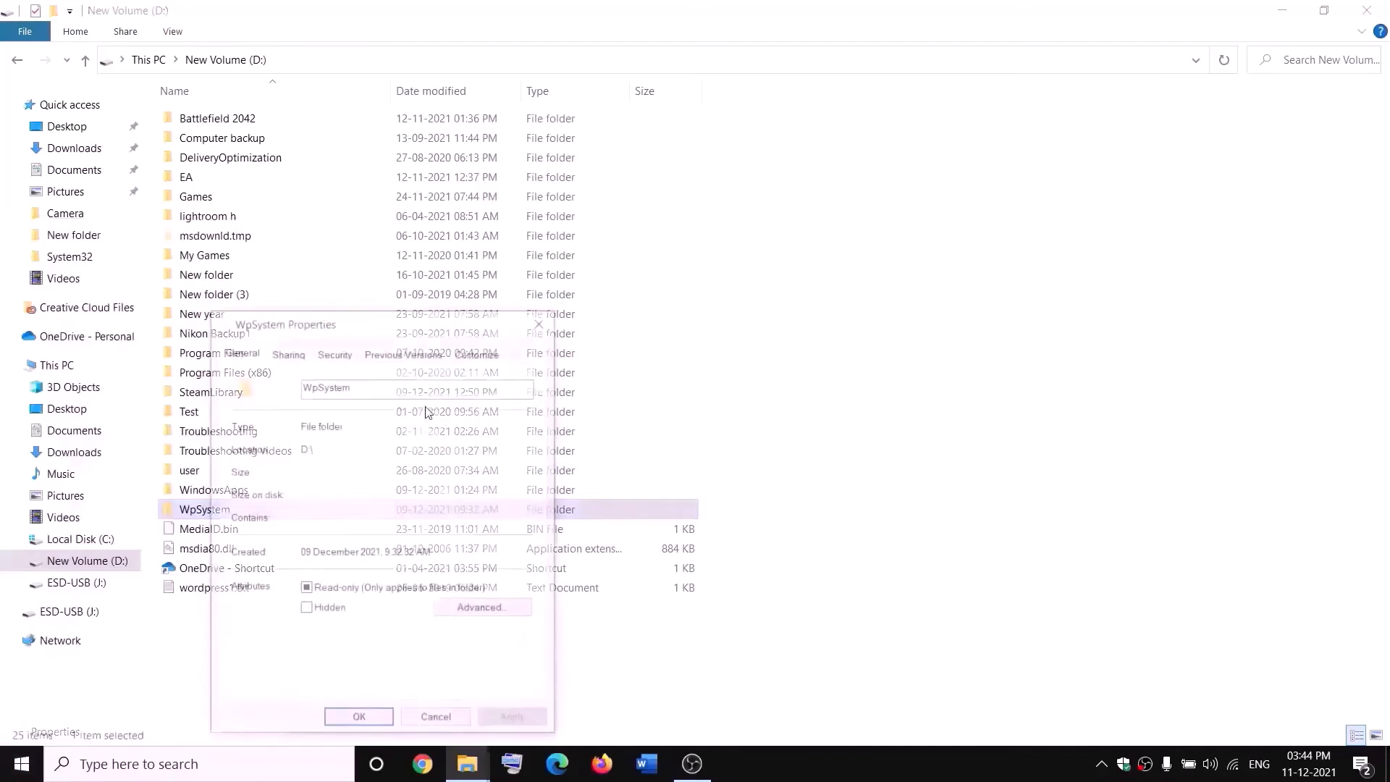
{"action": "left_click_drag", "start_coordinate": [413, 323], "coordinate": [593, 201]}
{"action": "left_click", "coordinate": [517, 233]}
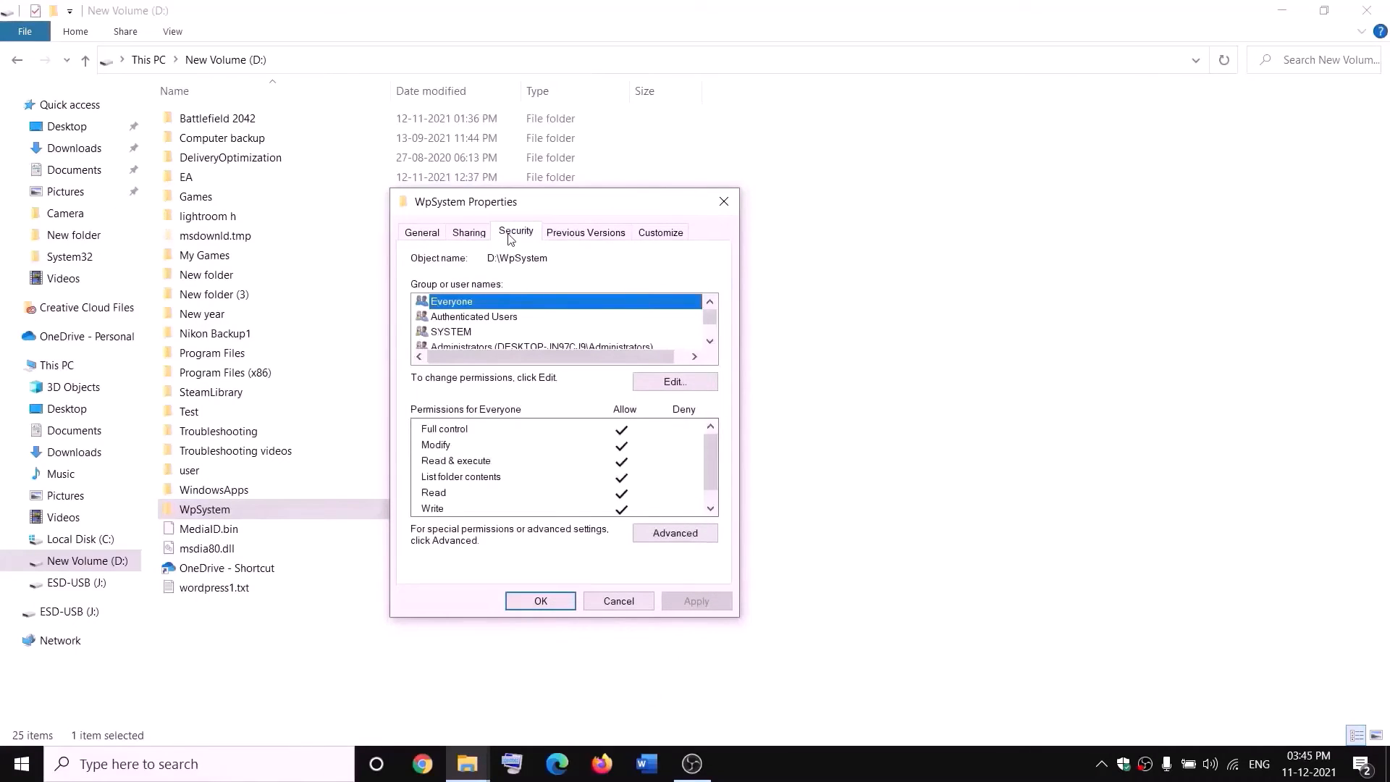
{"action": "left_click", "coordinate": [675, 536]}
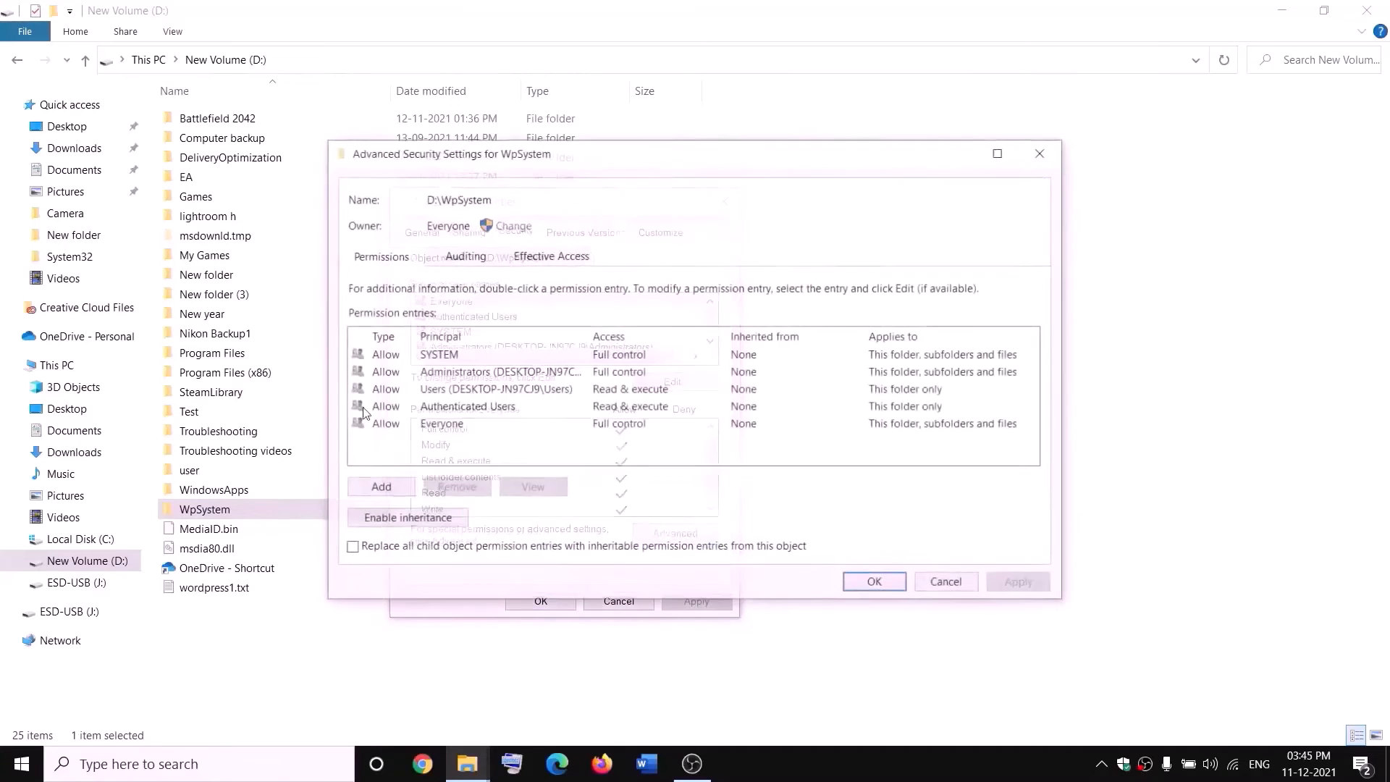
Choose Everyone as the owner of the WpSystem folder after checking the name
{"action": "left_click", "coordinate": [513, 226]}
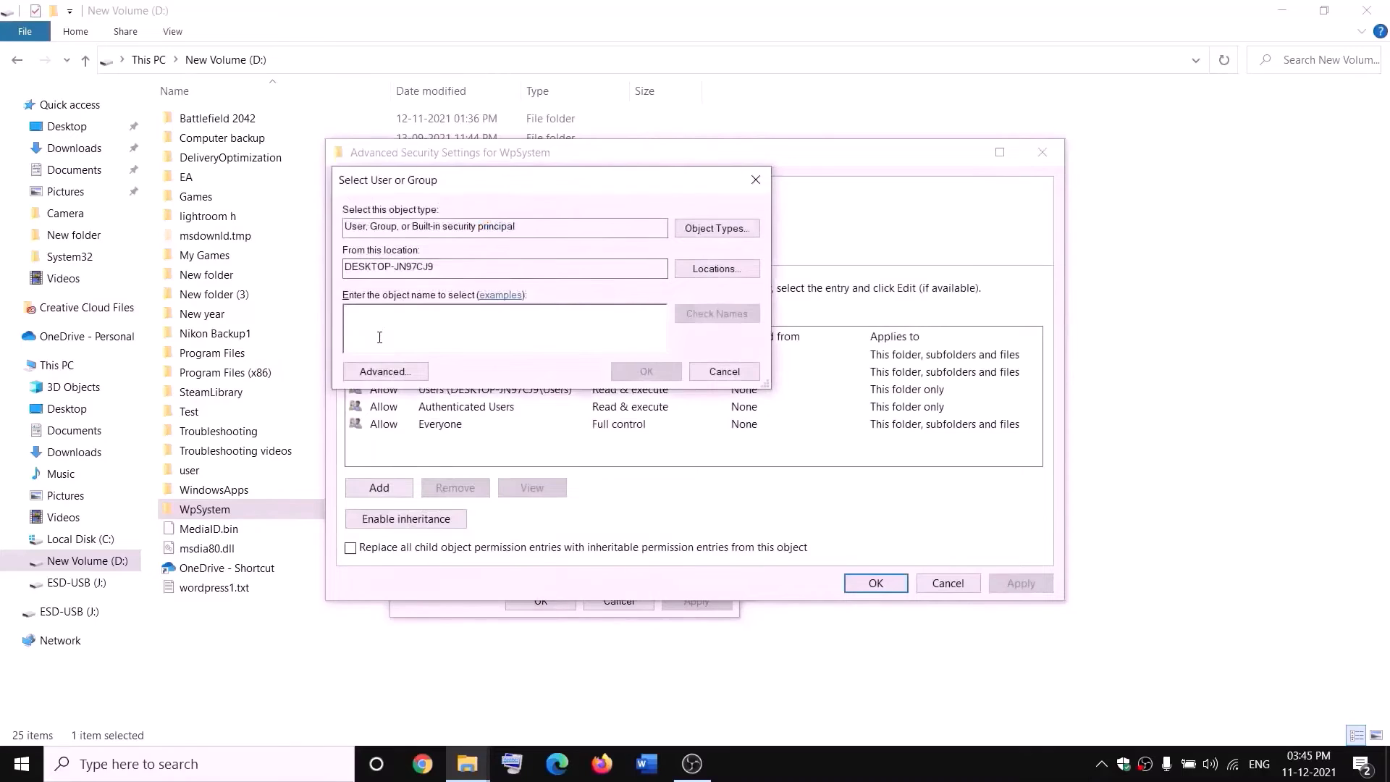
{"action": "type", "text": "w"}
{"action": "key", "text": "BackSpace"}
{"action": "type", "text": "everyone"}
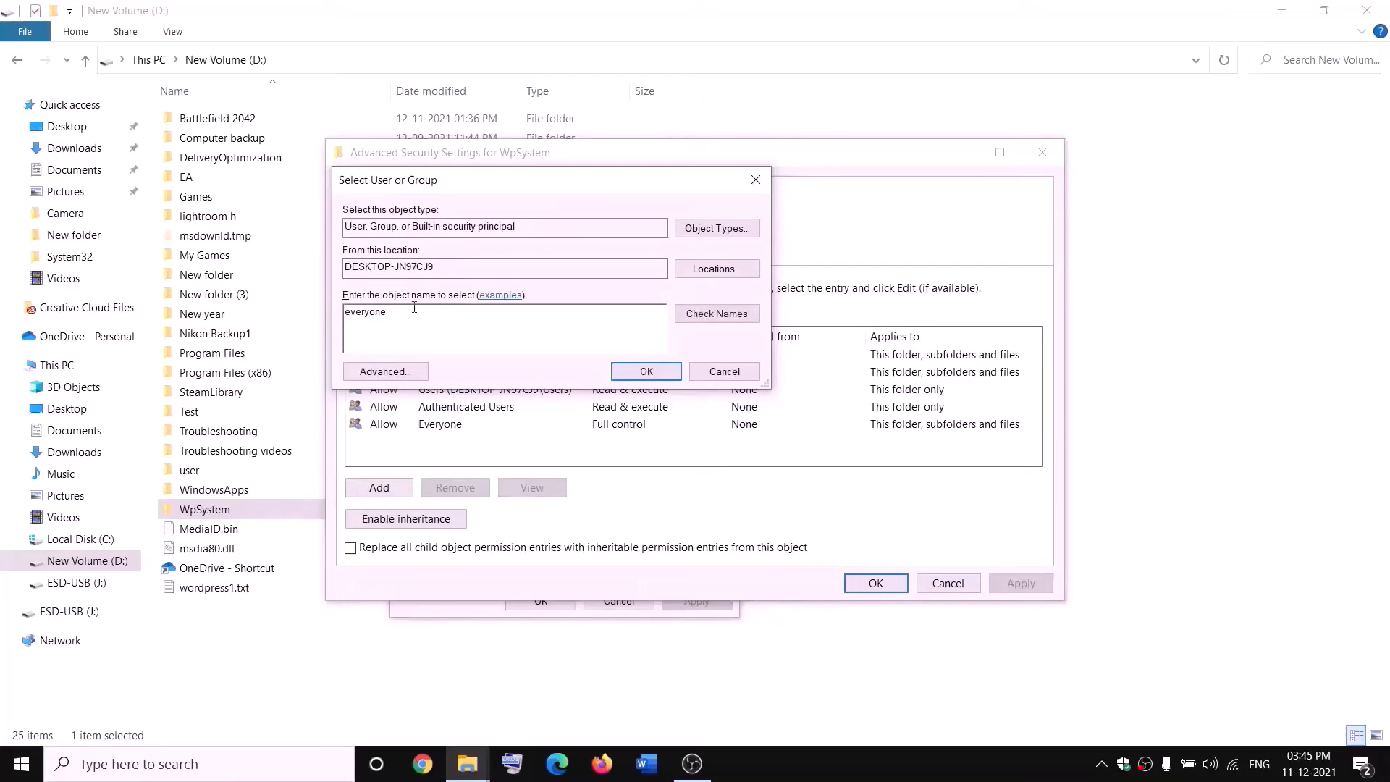
{"action": "left_click_drag", "start_coordinate": [414, 308], "coordinate": [344, 311]}
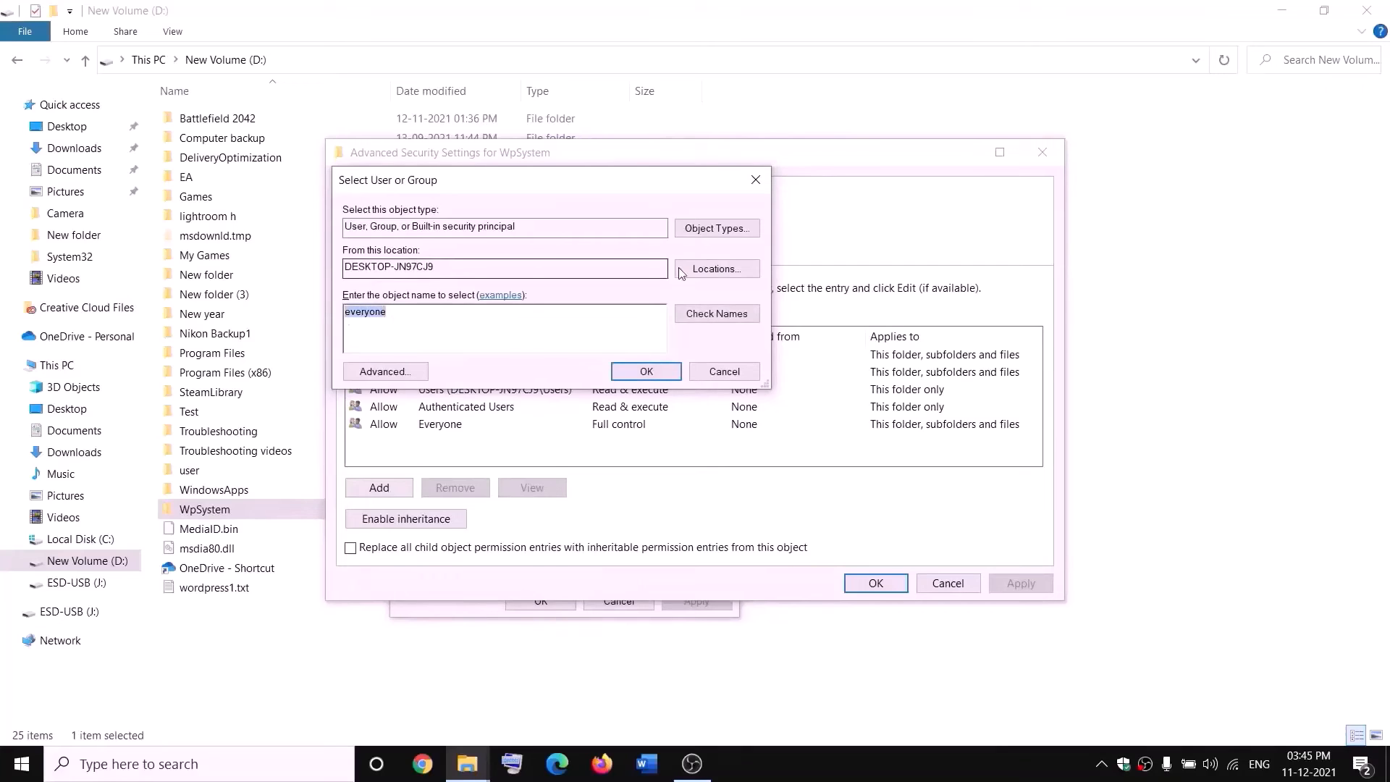
{"action": "left_click", "coordinate": [724, 316]}
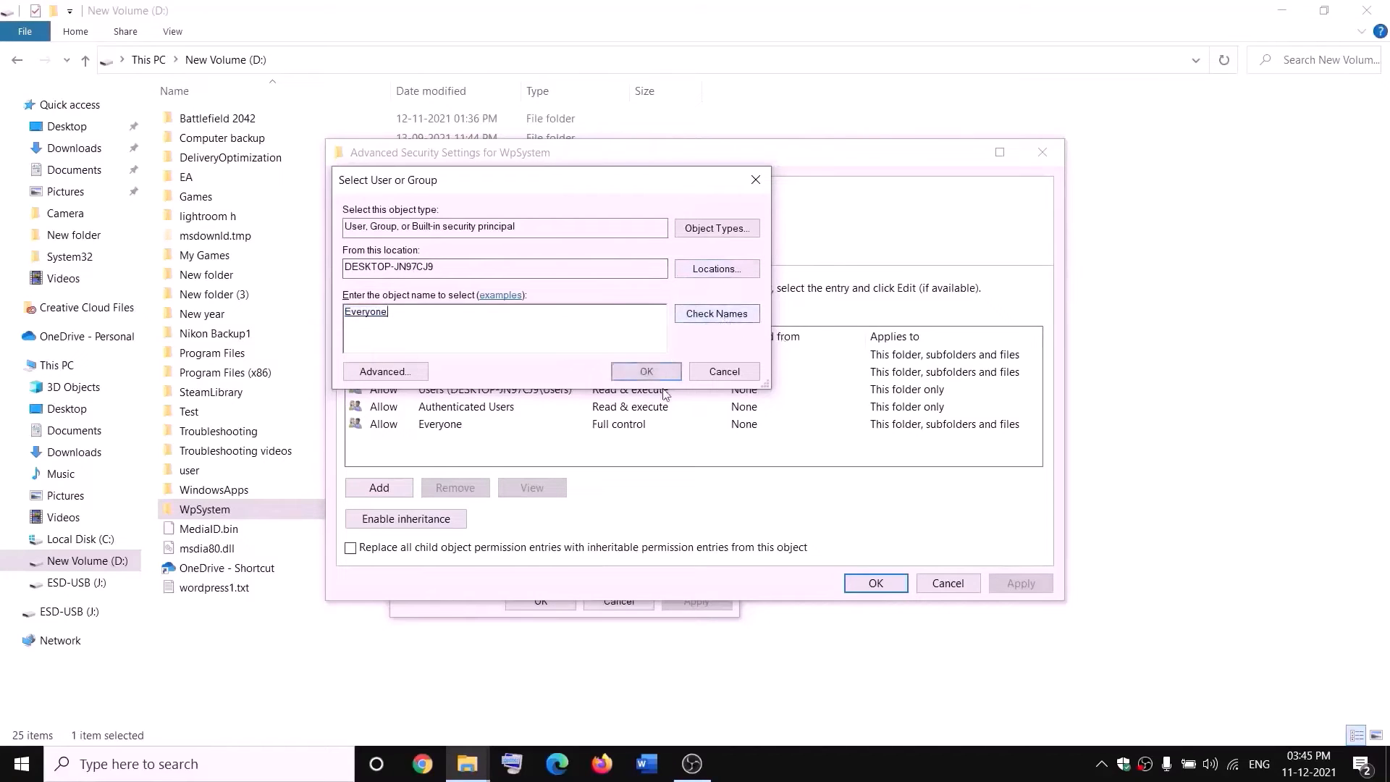
{"action": "left_click", "coordinate": [650, 375]}
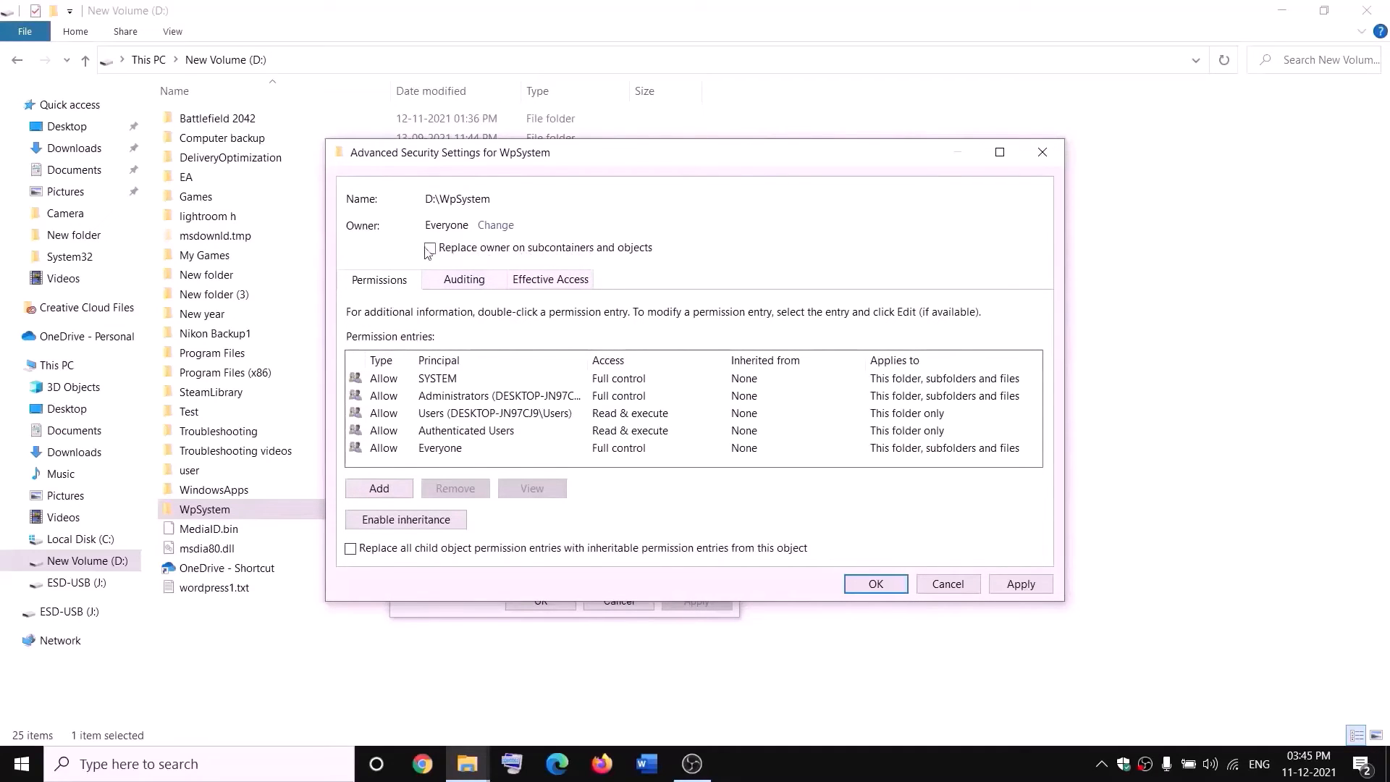
Apply the WpSystem ownership setting and close the folder's security and properties dialogs
{"action": "left_click", "coordinate": [1021, 583]}
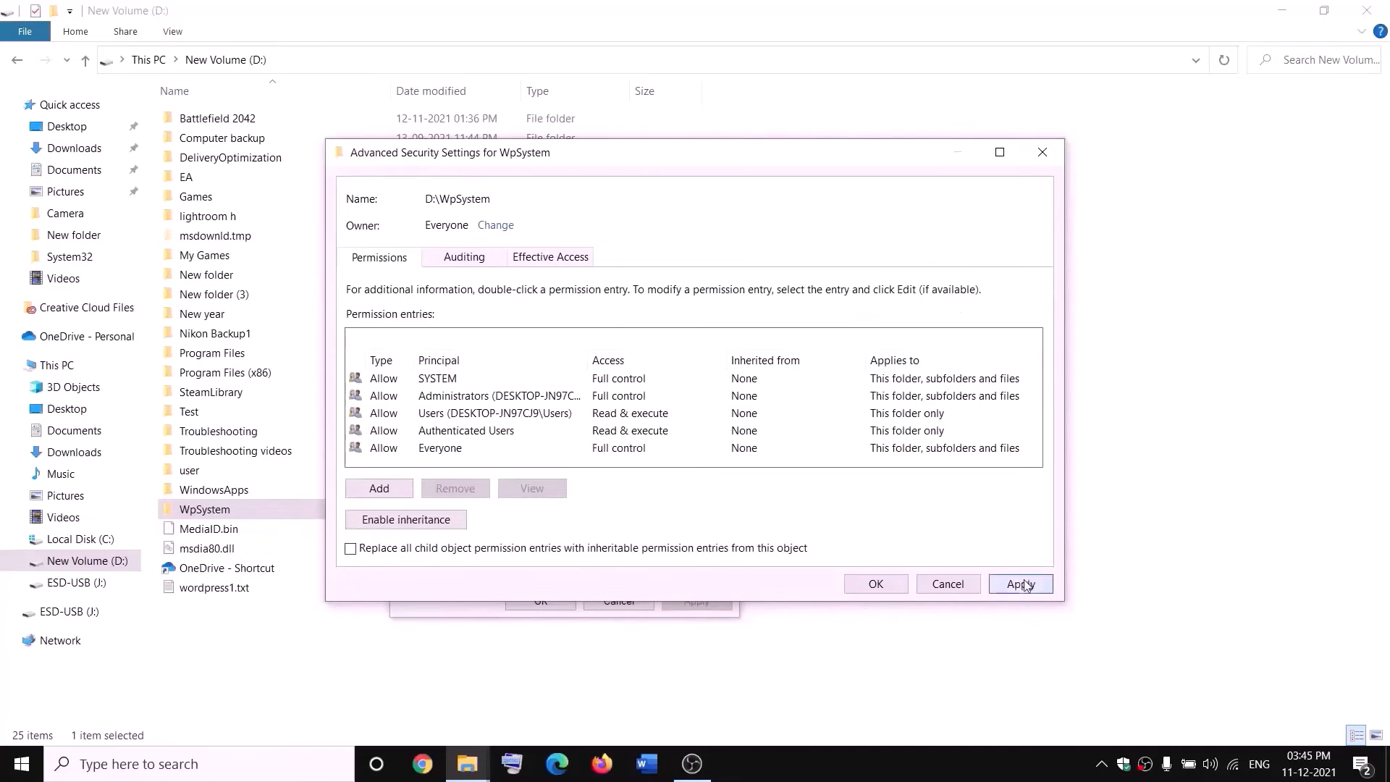
{"action": "left_click", "coordinate": [875, 590]}
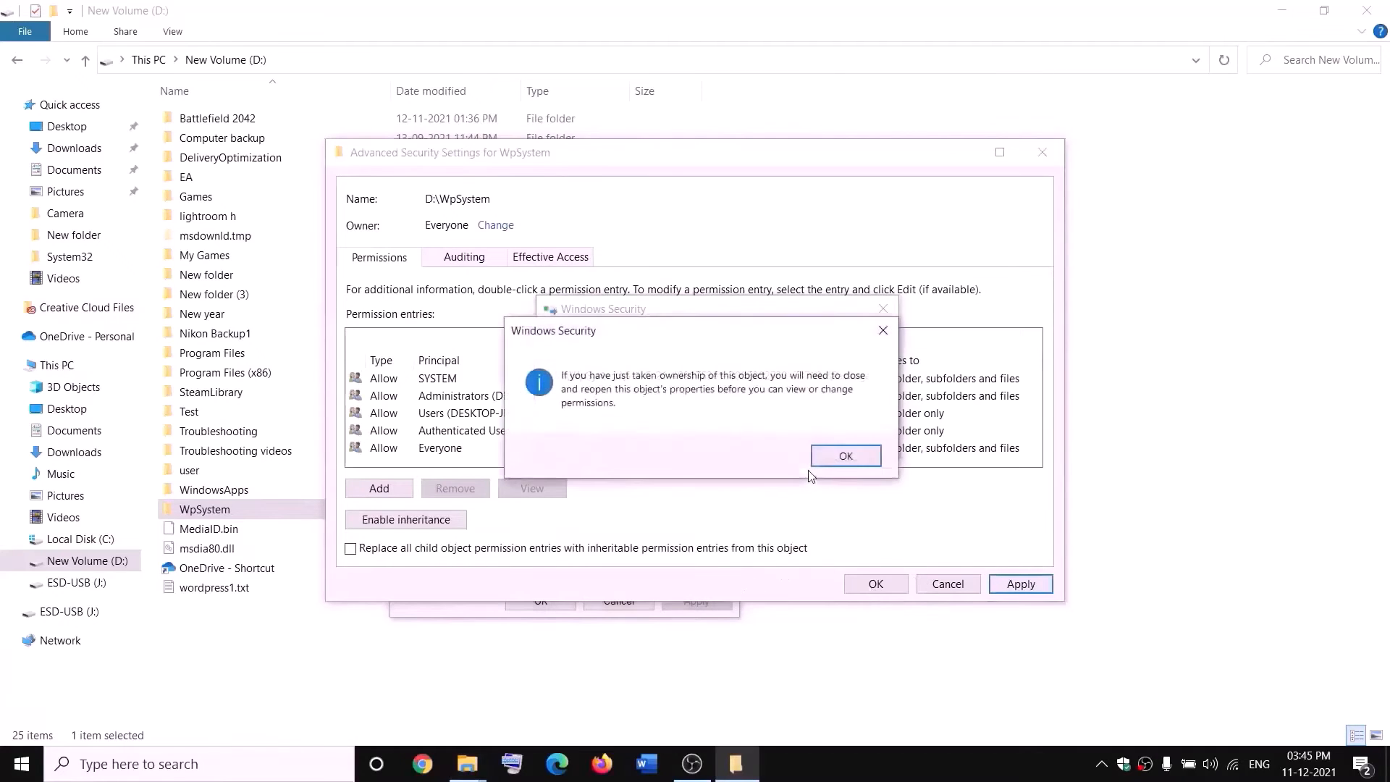
{"action": "left_click", "coordinate": [830, 456]}
{"action": "left_click", "coordinate": [541, 601]}
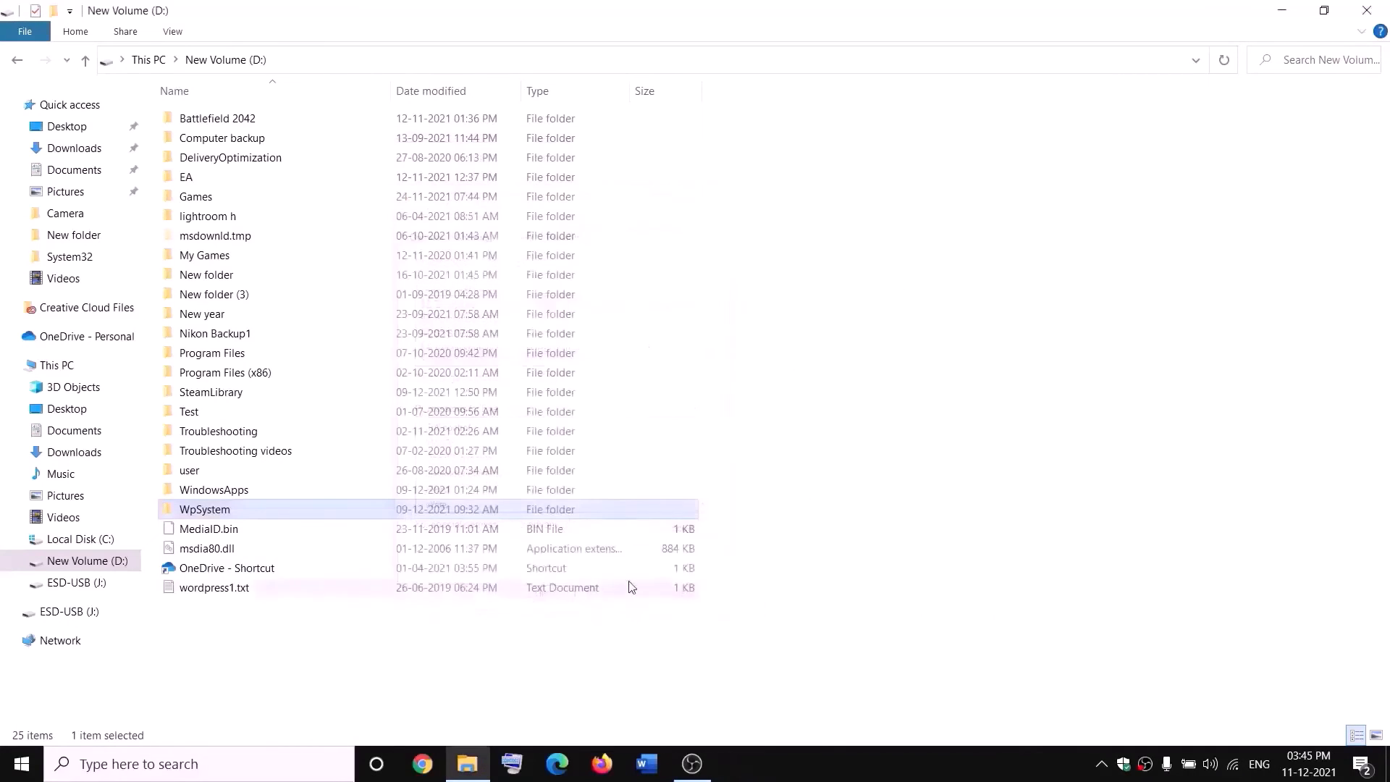
Reopen the WpSystem folder's properties and bring up its advanced security settings again
{"action": "right_click", "coordinate": [209, 512]}
{"action": "left_click", "coordinate": [55, 732]}
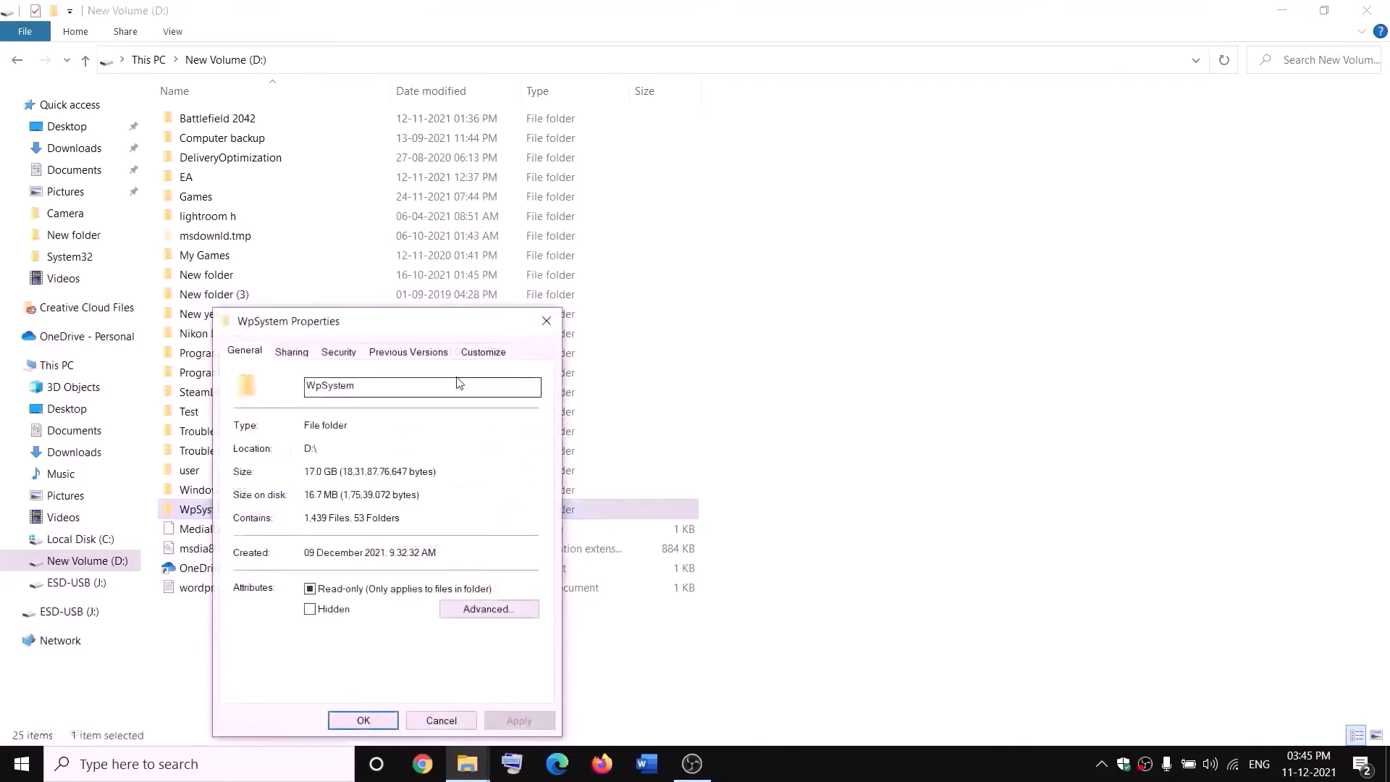
{"action": "left_click_drag", "start_coordinate": [372, 323], "coordinate": [461, 237]}
{"action": "left_click", "coordinate": [511, 265]}
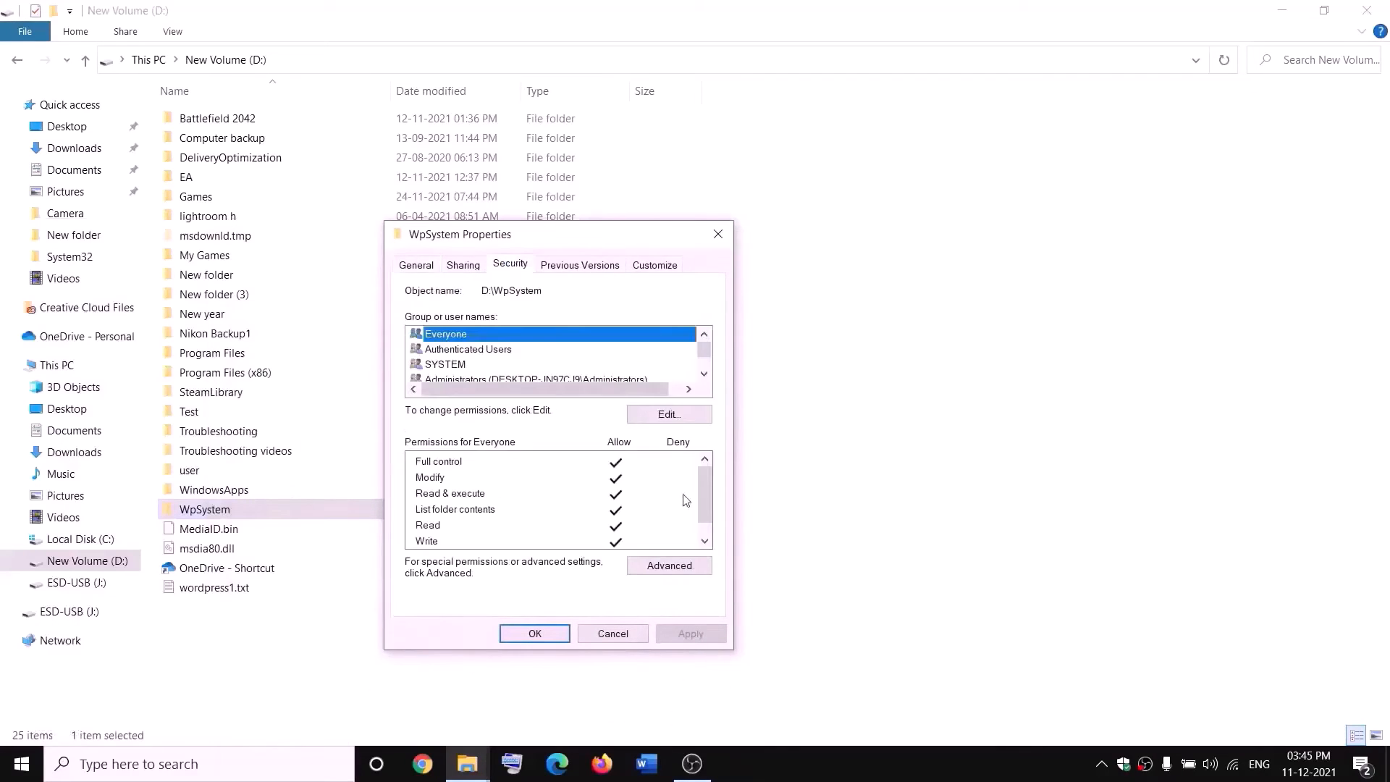
{"action": "left_click", "coordinate": [674, 572]}
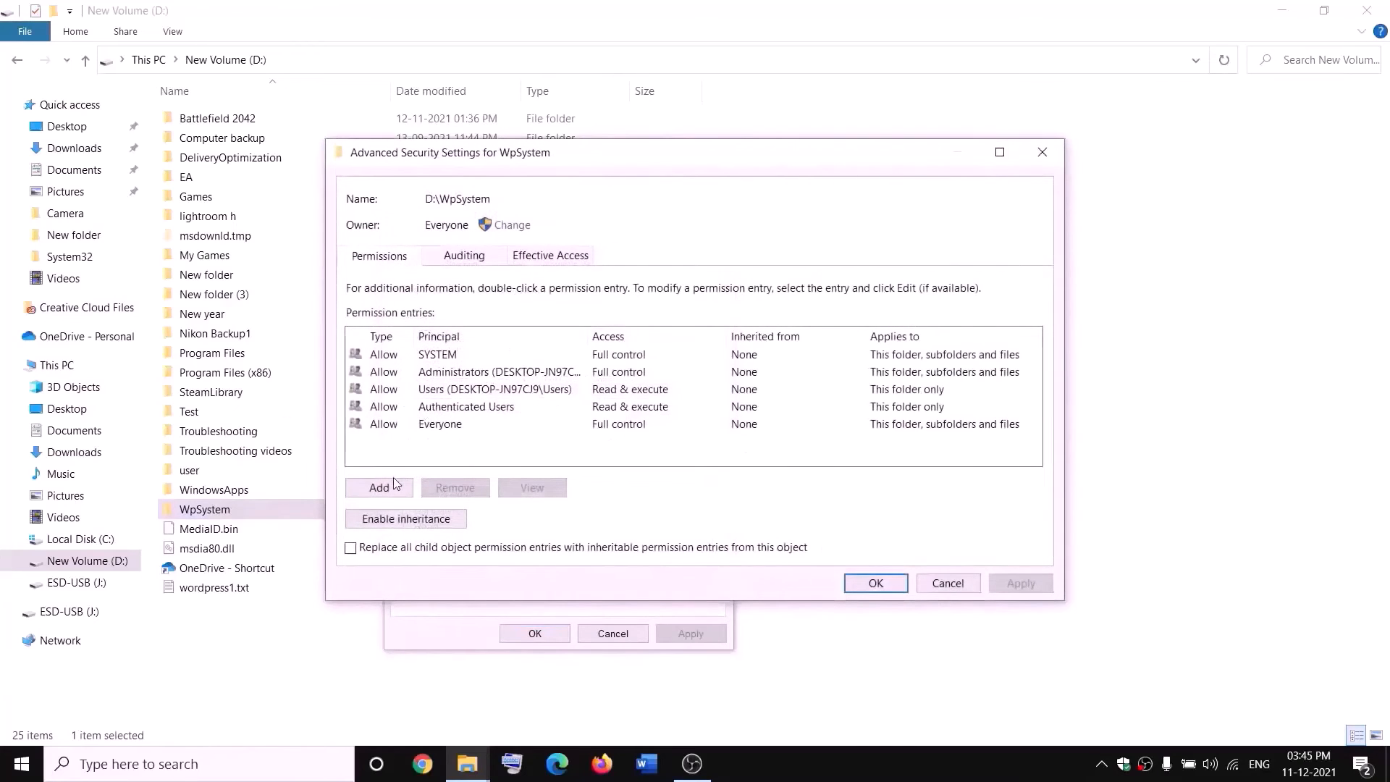
Add a permission entry for the WpSystem folder with Everyone as the principal
{"action": "left_click", "coordinate": [389, 496]}
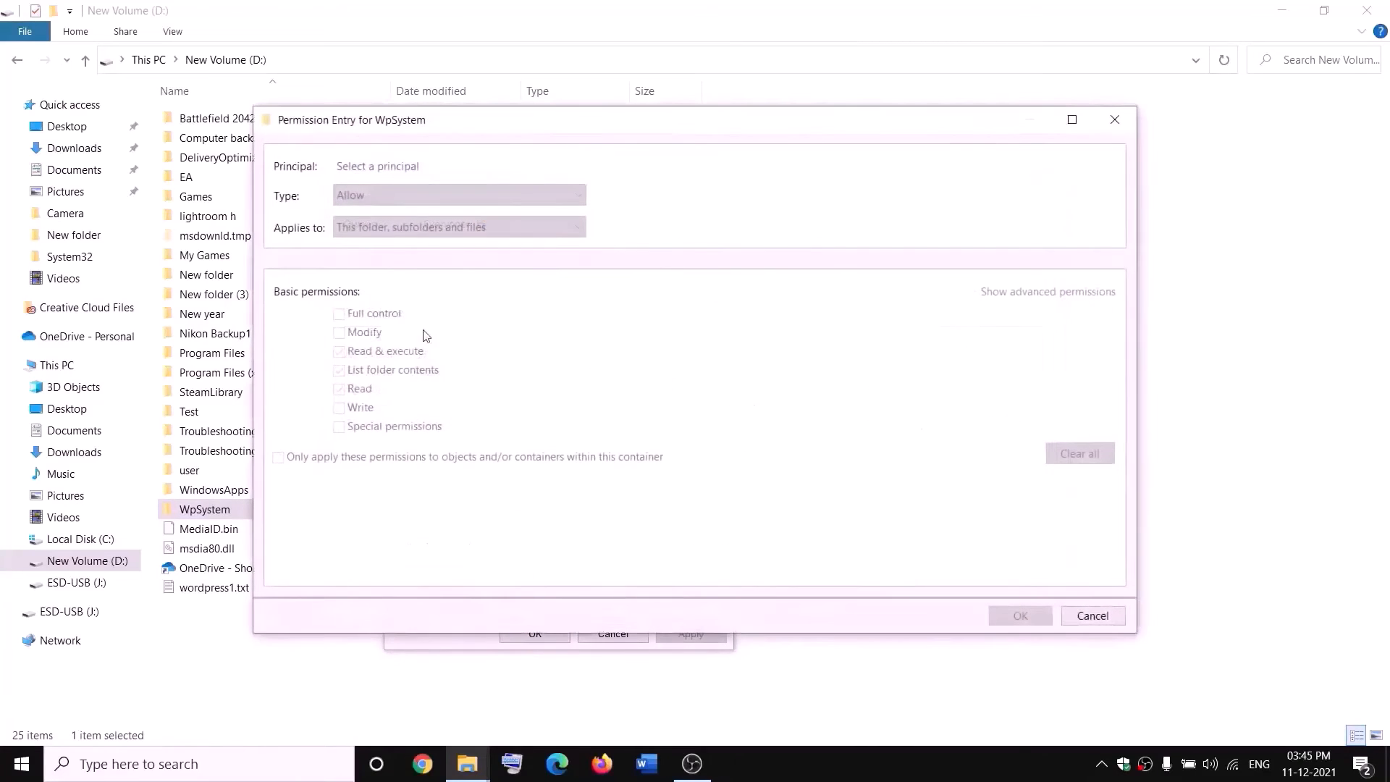
{"action": "left_click", "coordinate": [375, 166]}
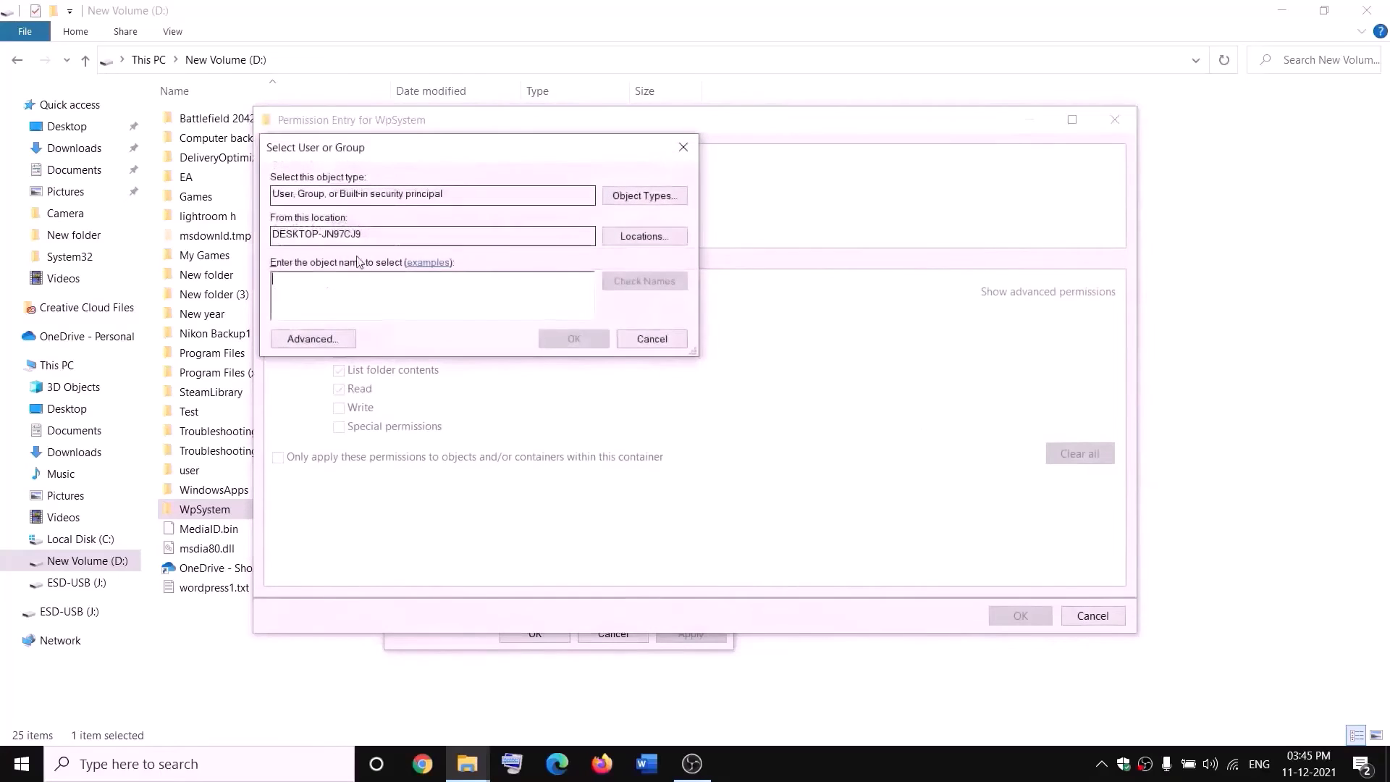
{"action": "type", "text": "everyone"}
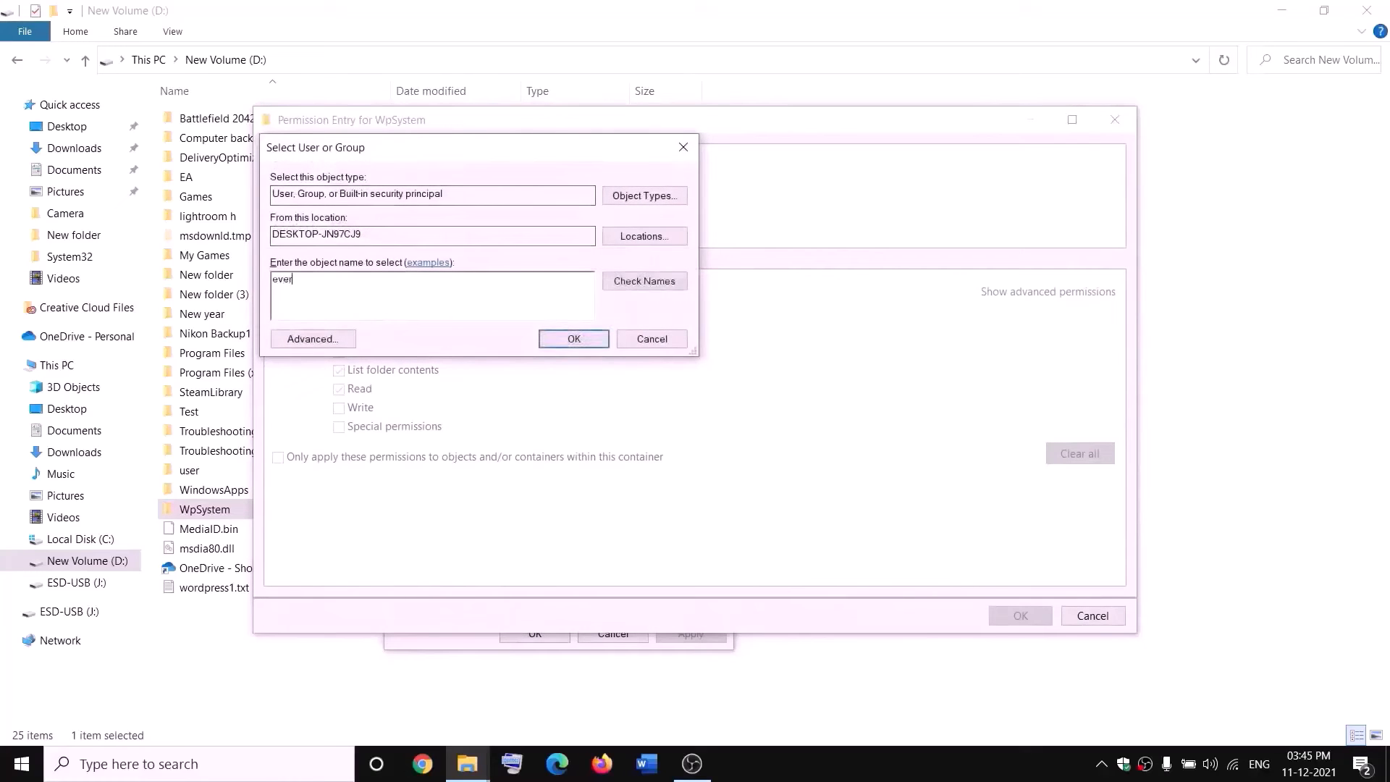
{"action": "left_click", "coordinate": [627, 280]}
{"action": "left_click", "coordinate": [580, 339]}
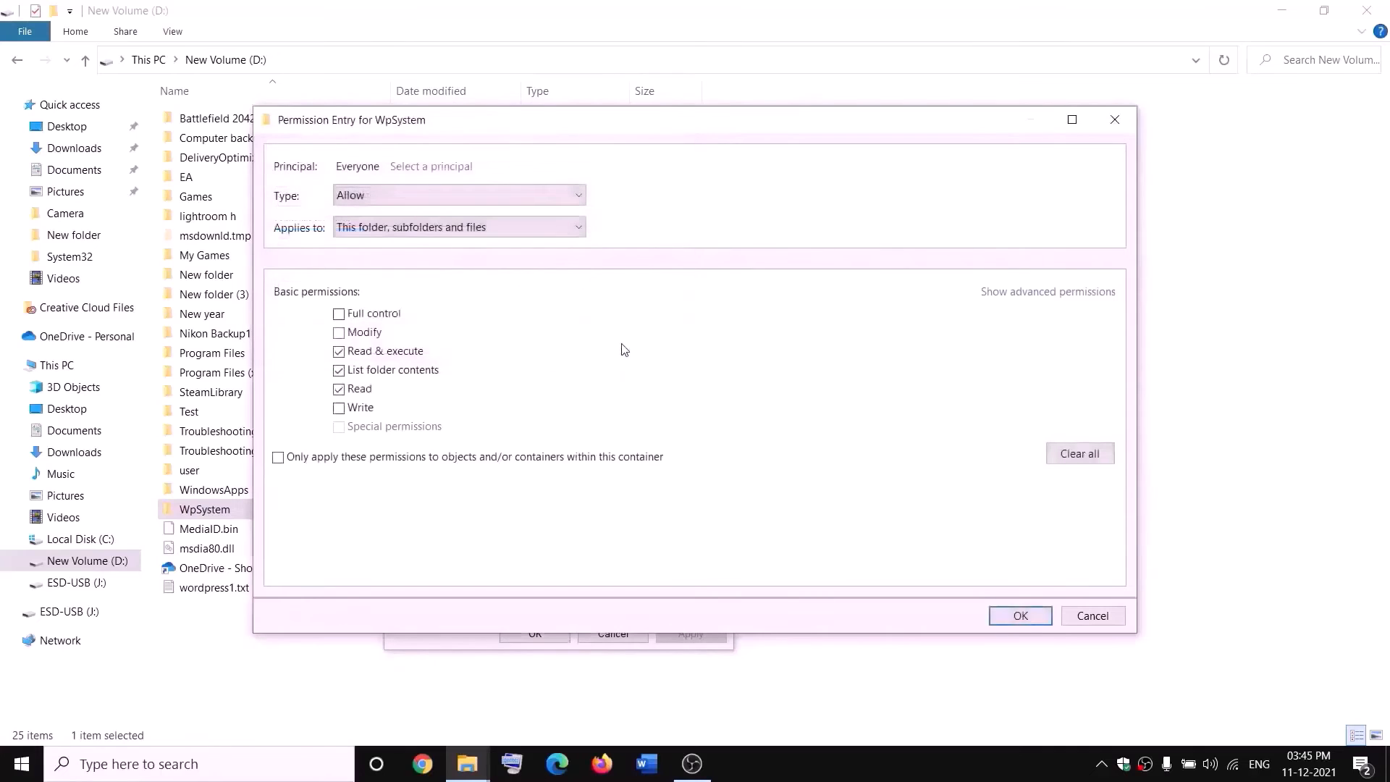
Grant Everyone full control in the new entry and save the WpSystem folder's permissions
{"action": "left_click", "coordinate": [340, 315]}
{"action": "left_click", "coordinate": [1020, 616]}
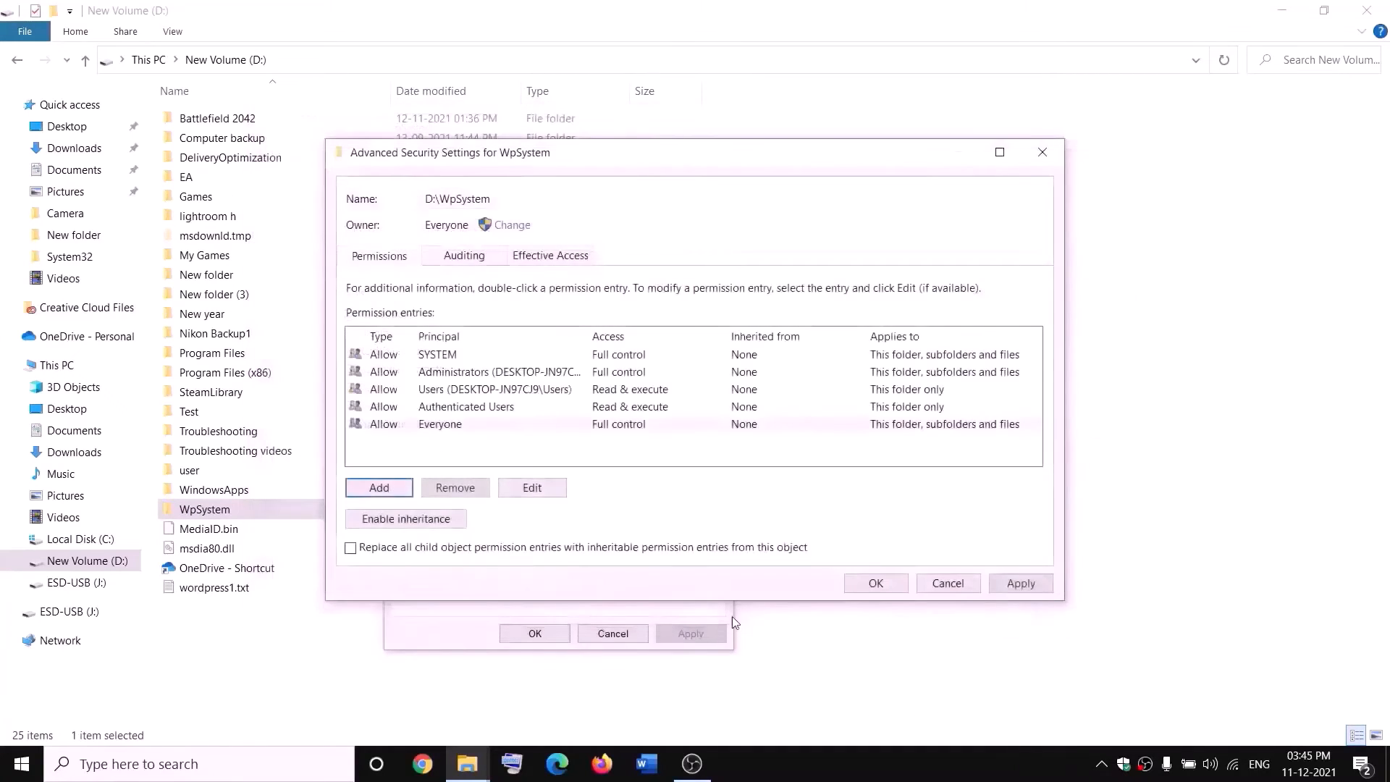
{"action": "left_click", "coordinate": [863, 586]}
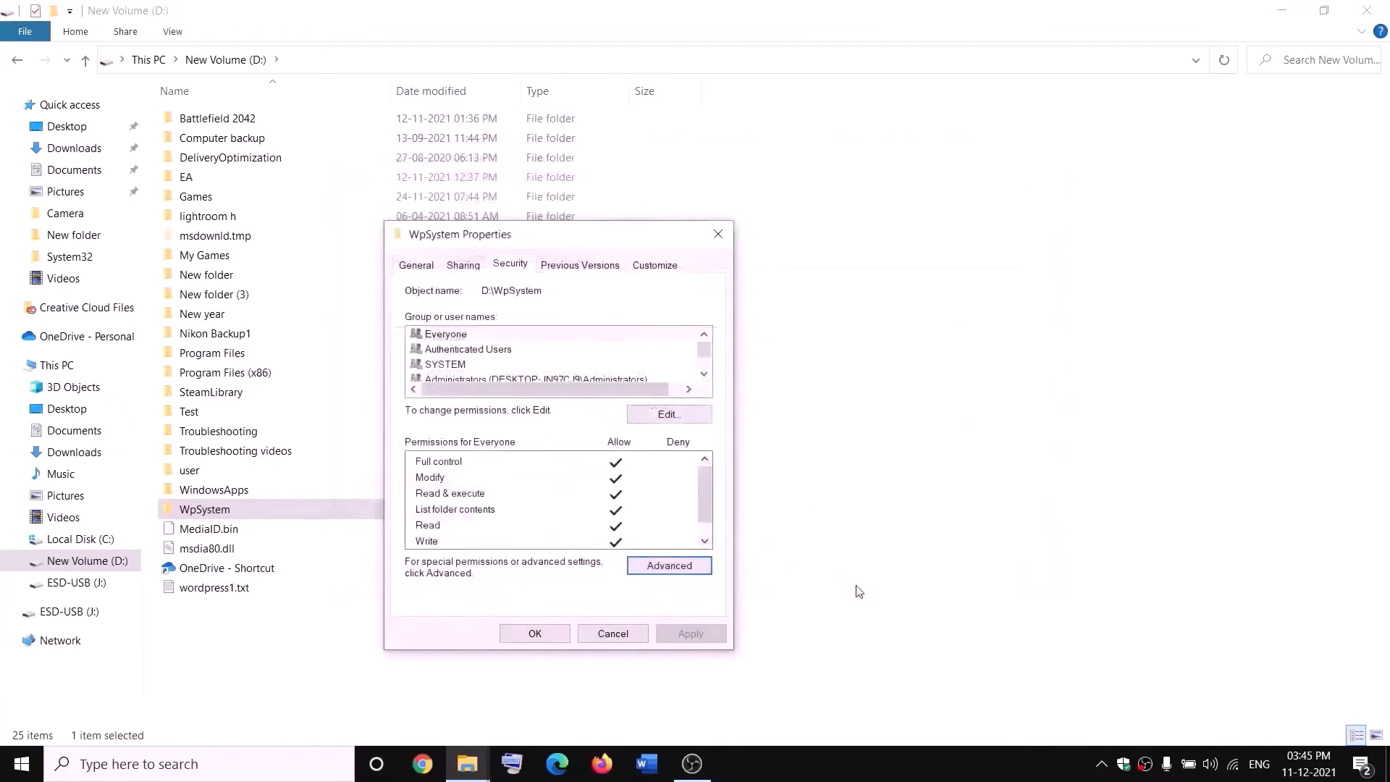
{"action": "left_click", "coordinate": [556, 633]}
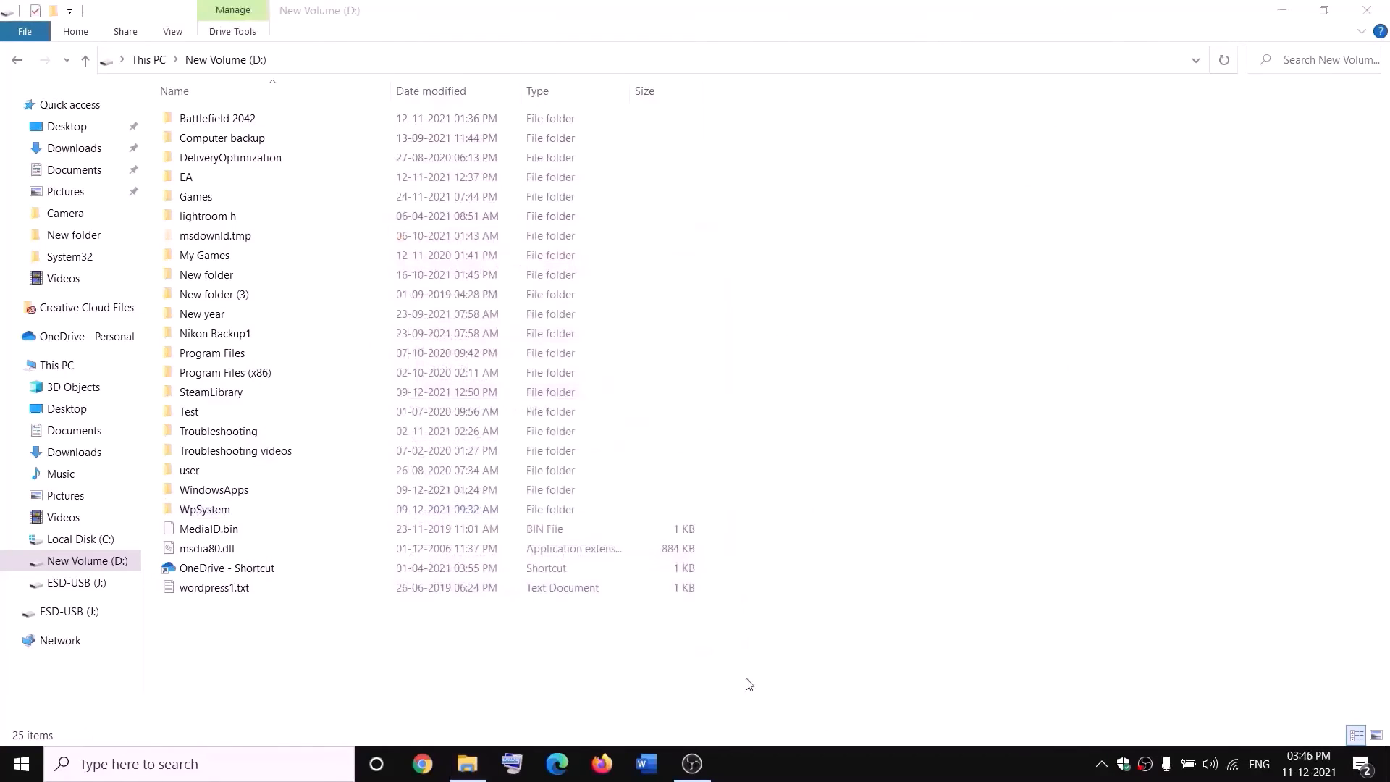
Rename the WpSystem folder on drive D as WpSystem.old
{"action": "right_click", "coordinate": [202, 513]}
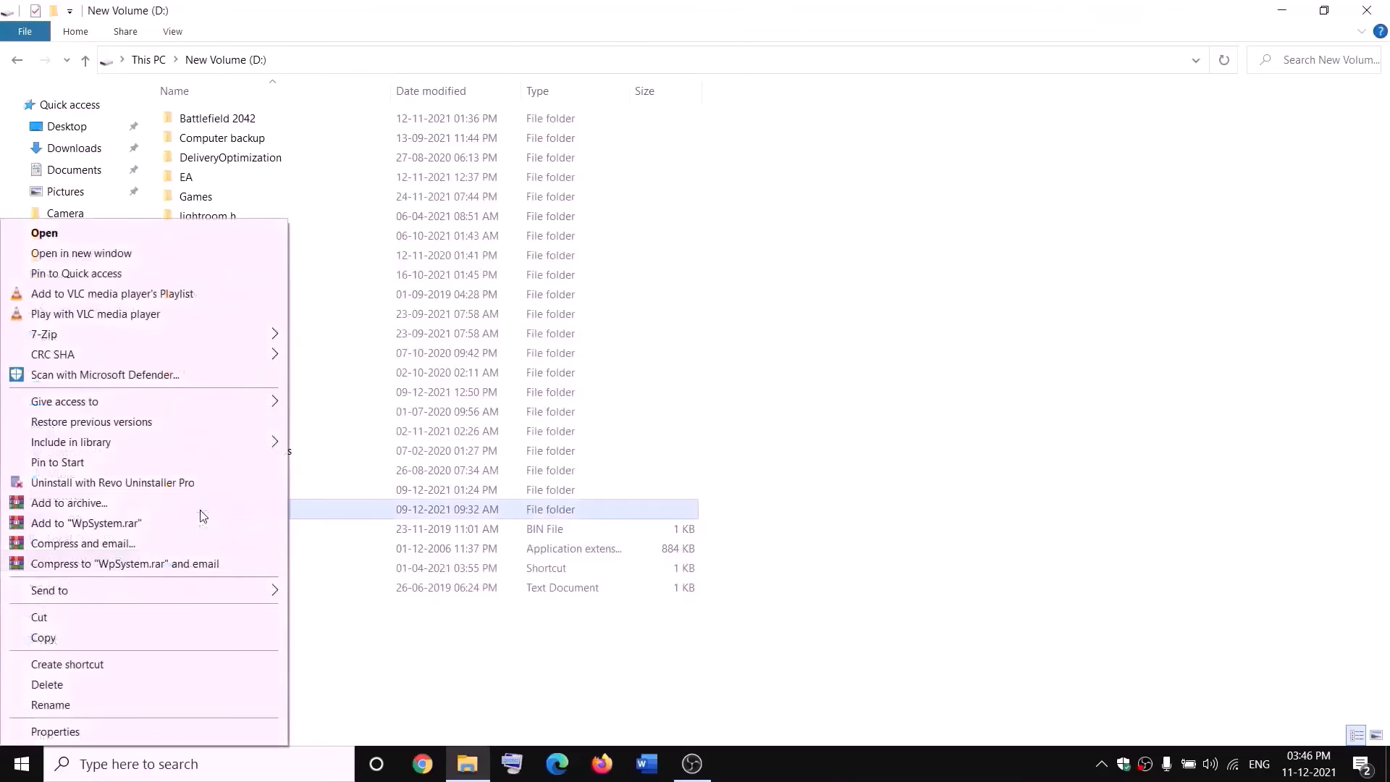
{"action": "left_click", "coordinate": [55, 709]}
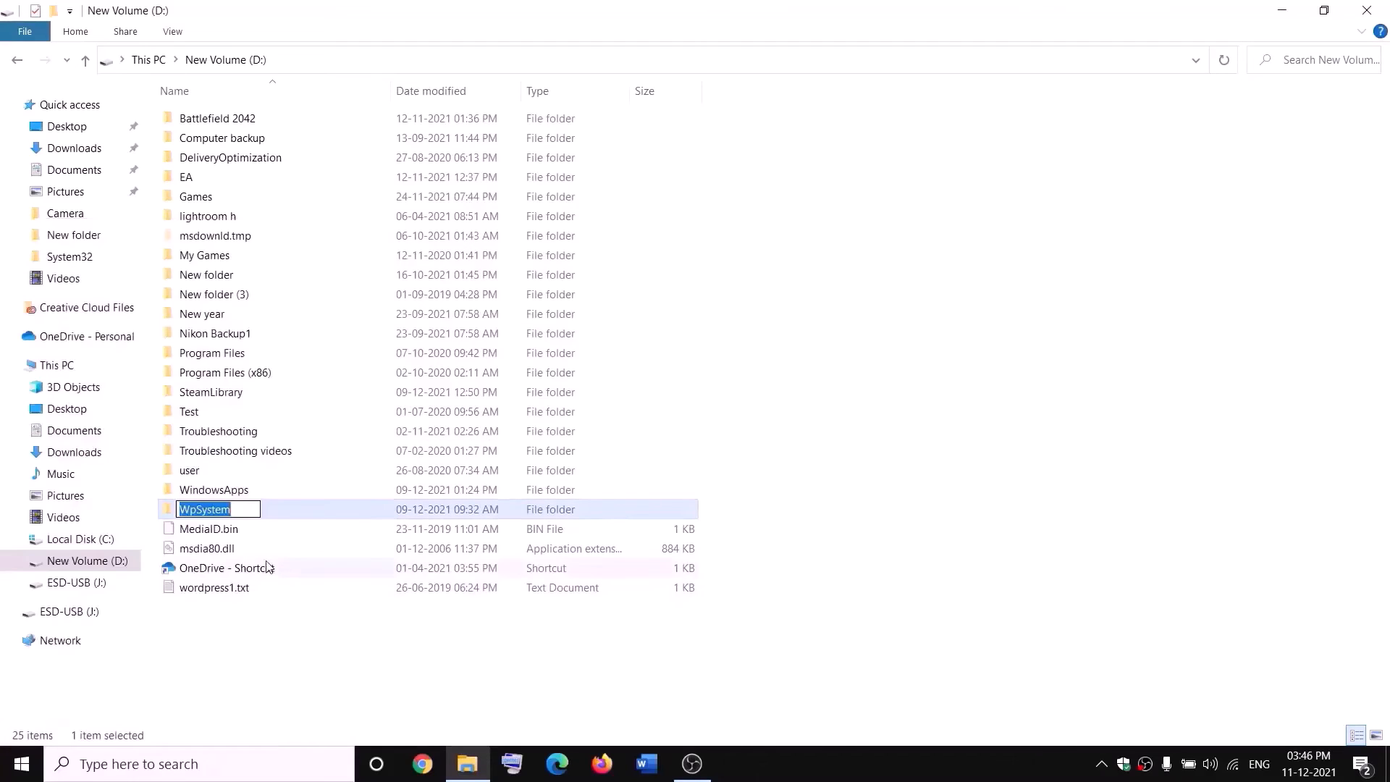
{"action": "key", "text": "End"}
{"action": "type", "text": ".old"}
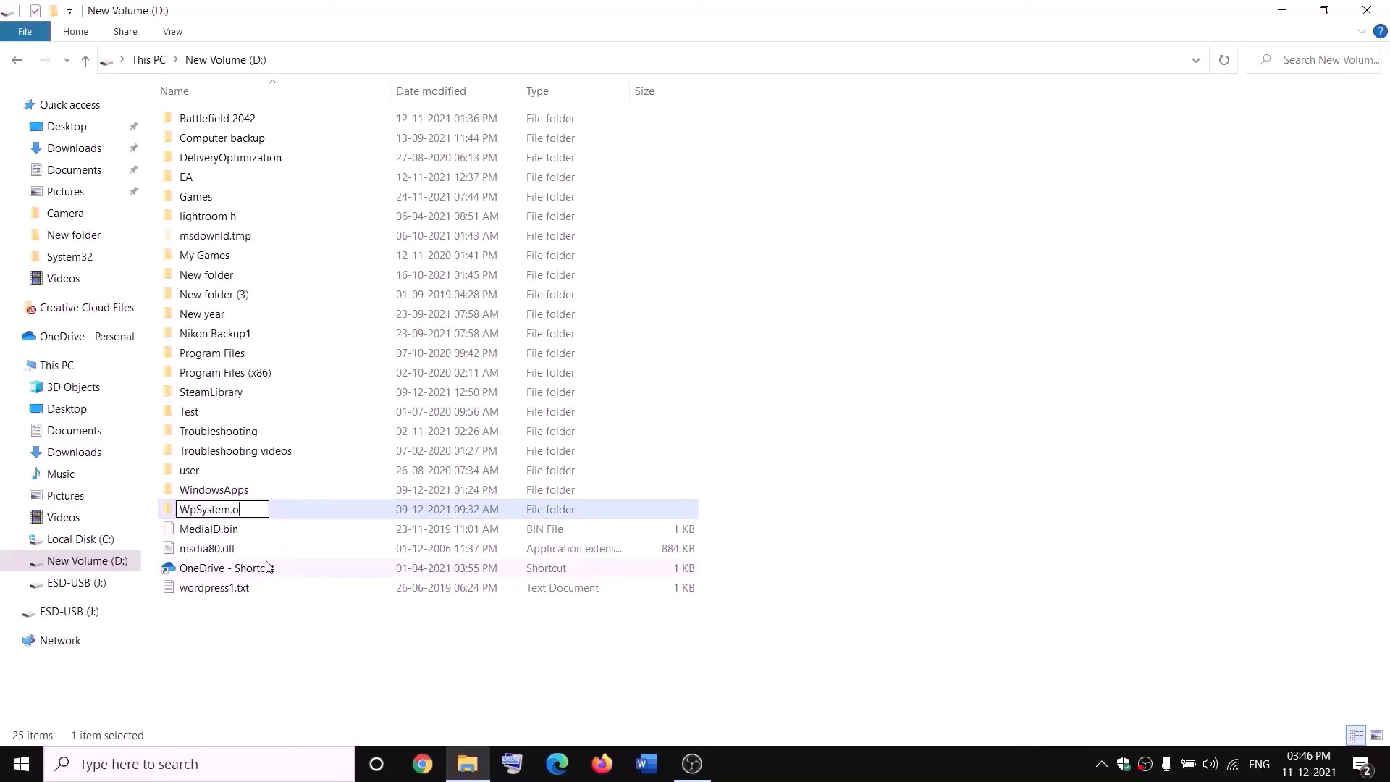
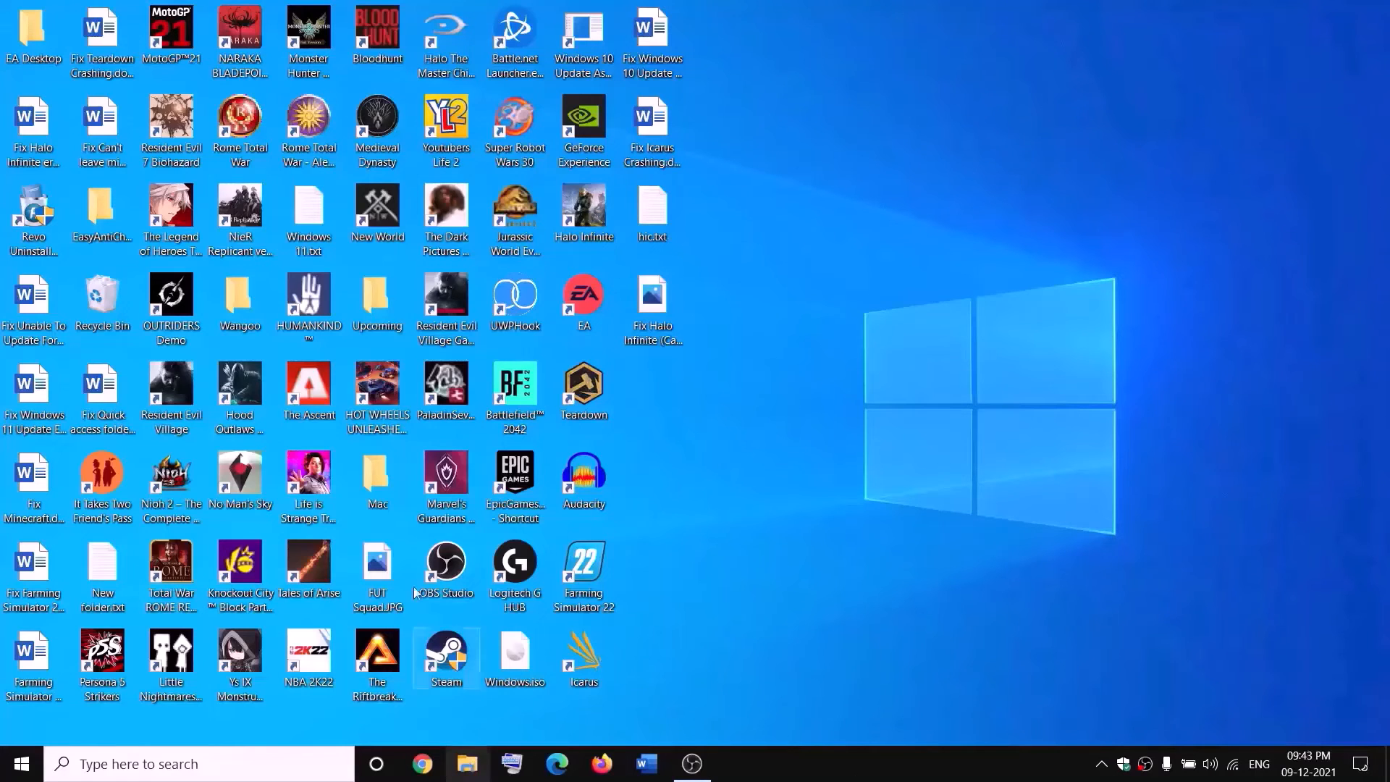
Open the properties of the WindowsApps folder on drive D and bring up its advanced security settings
{"action": "key", "text": "super+e"}
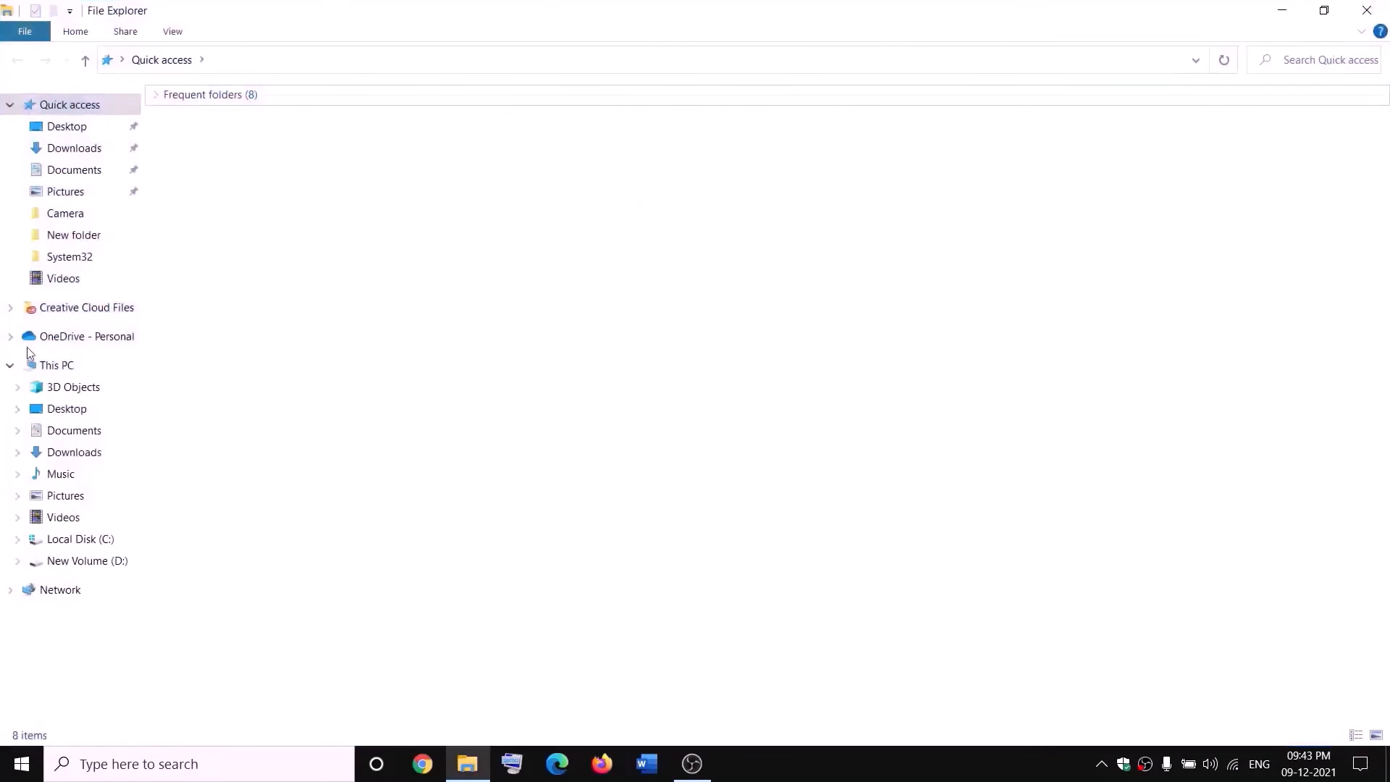
{"action": "left_click", "coordinate": [30, 363]}
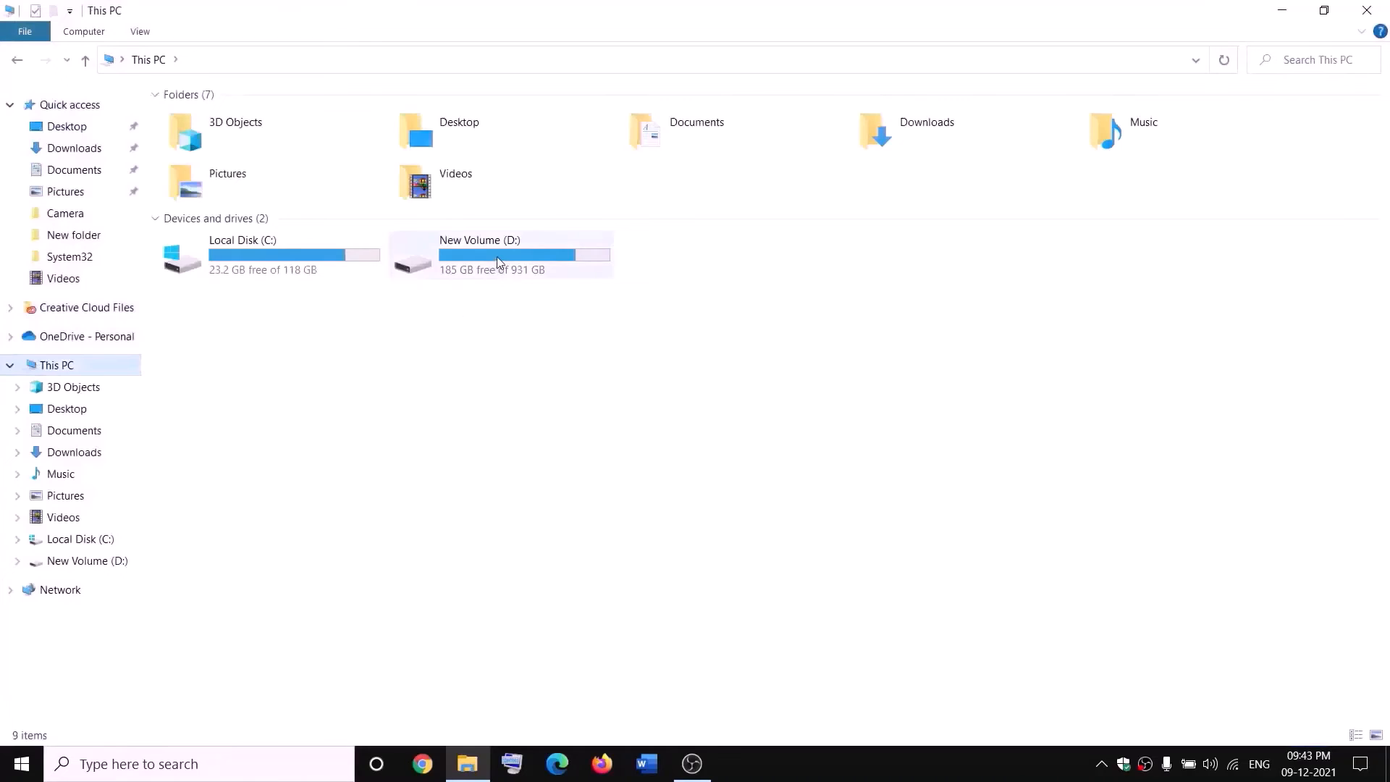
{"action": "double_click", "coordinate": [498, 261]}
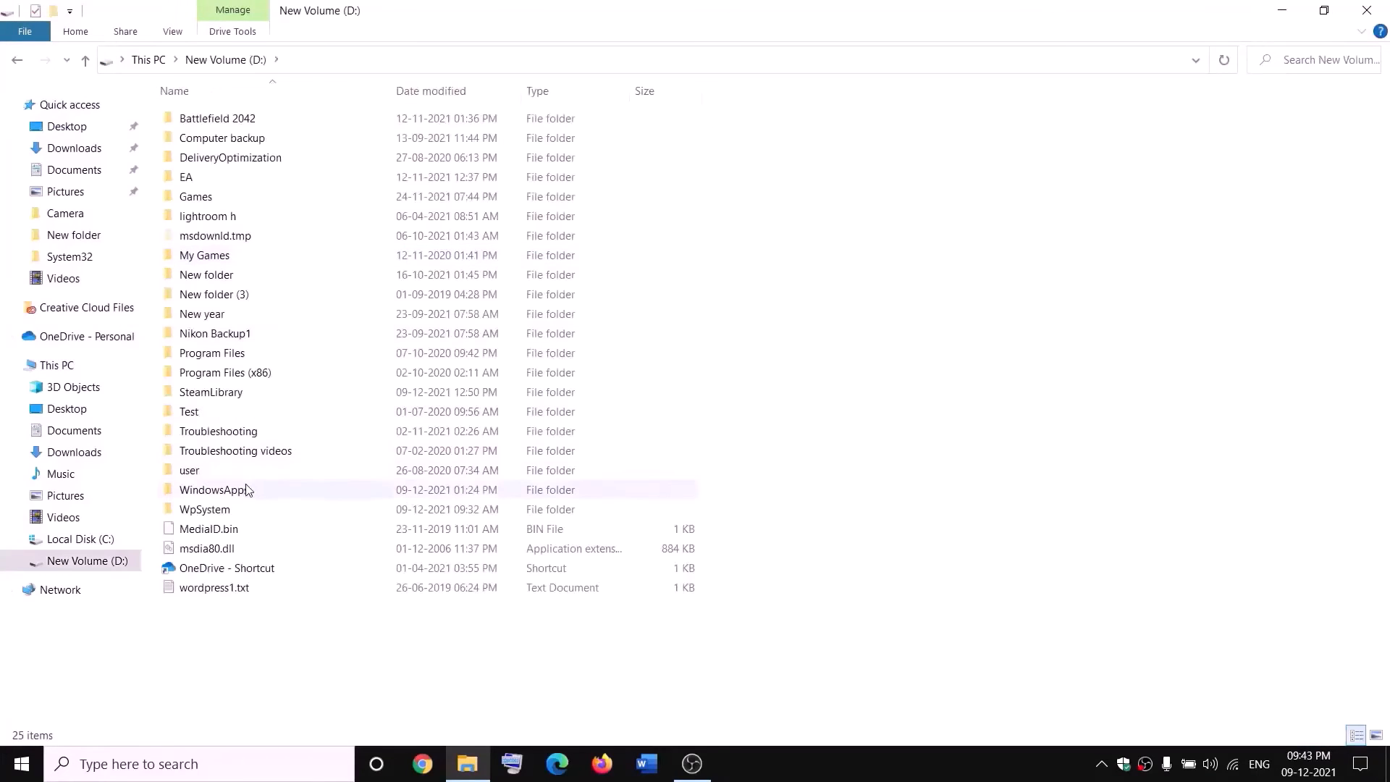
{"action": "left_click", "coordinate": [246, 490]}
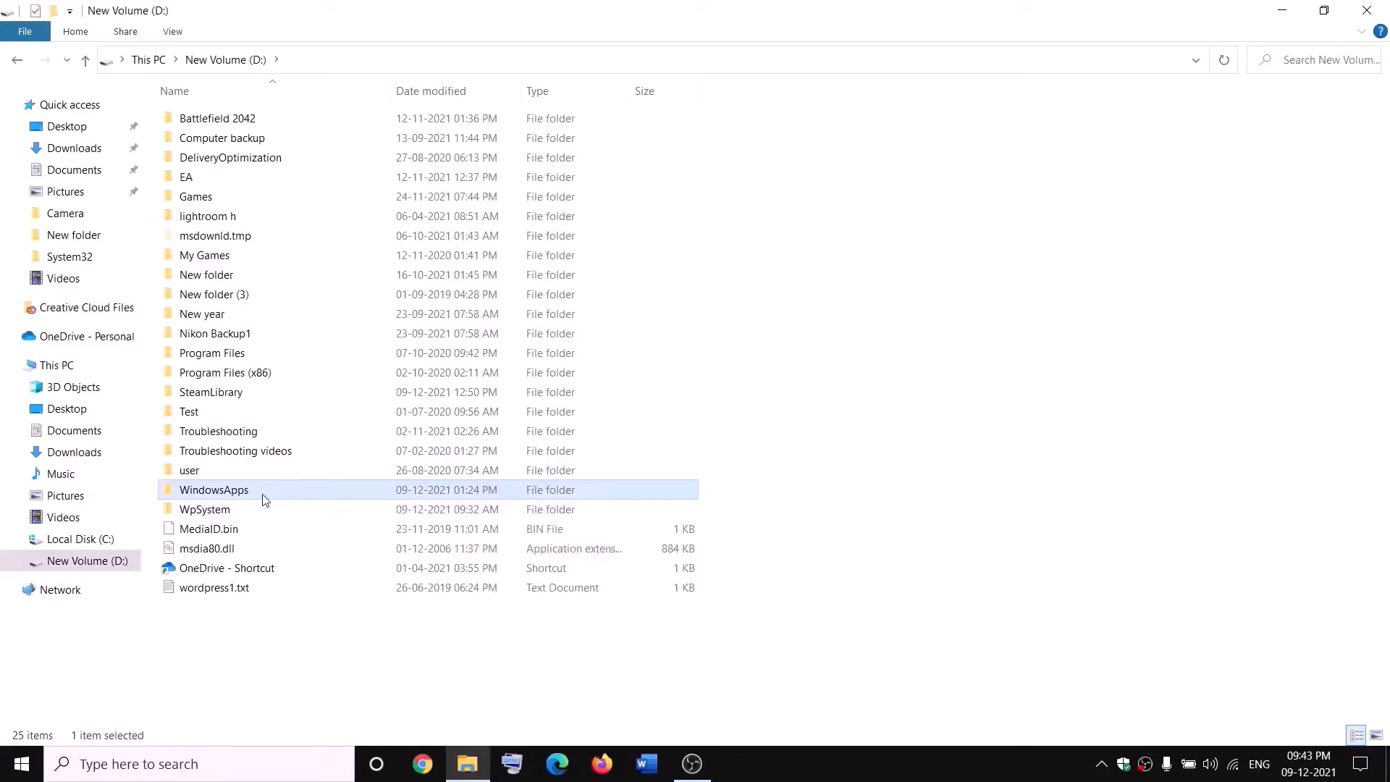
{"action": "right_click", "coordinate": [264, 498]}
{"action": "left_click", "coordinate": [55, 732]}
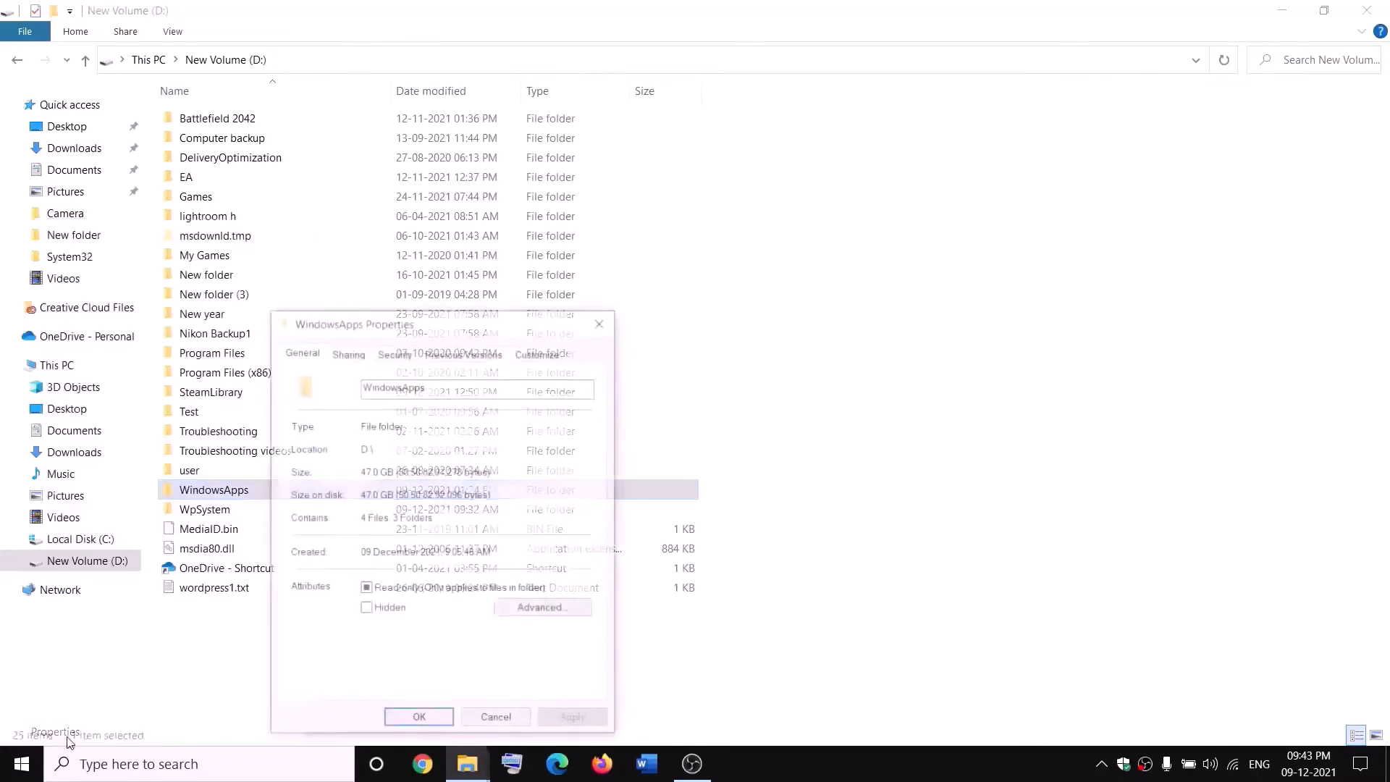
{"action": "left_click", "coordinate": [394, 354]}
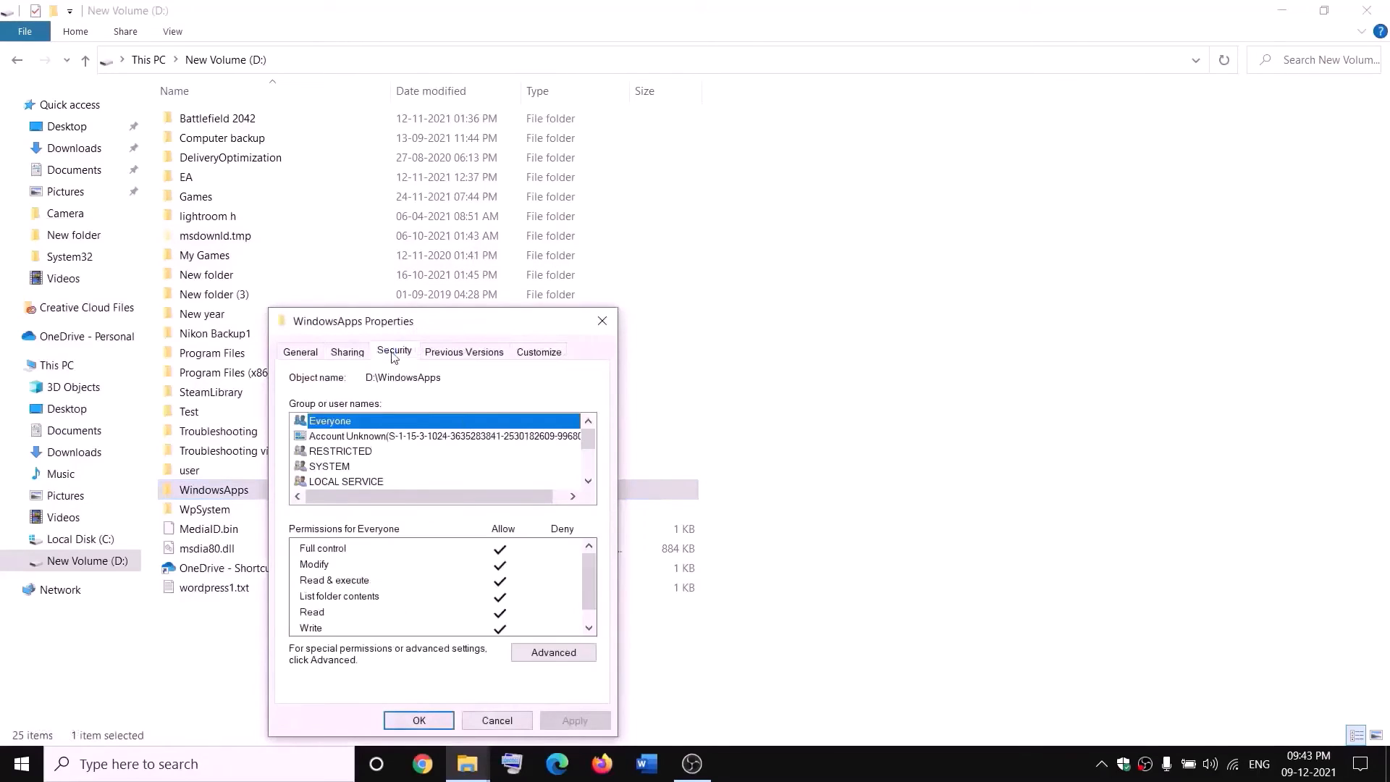
{"action": "left_click", "coordinate": [552, 651]}
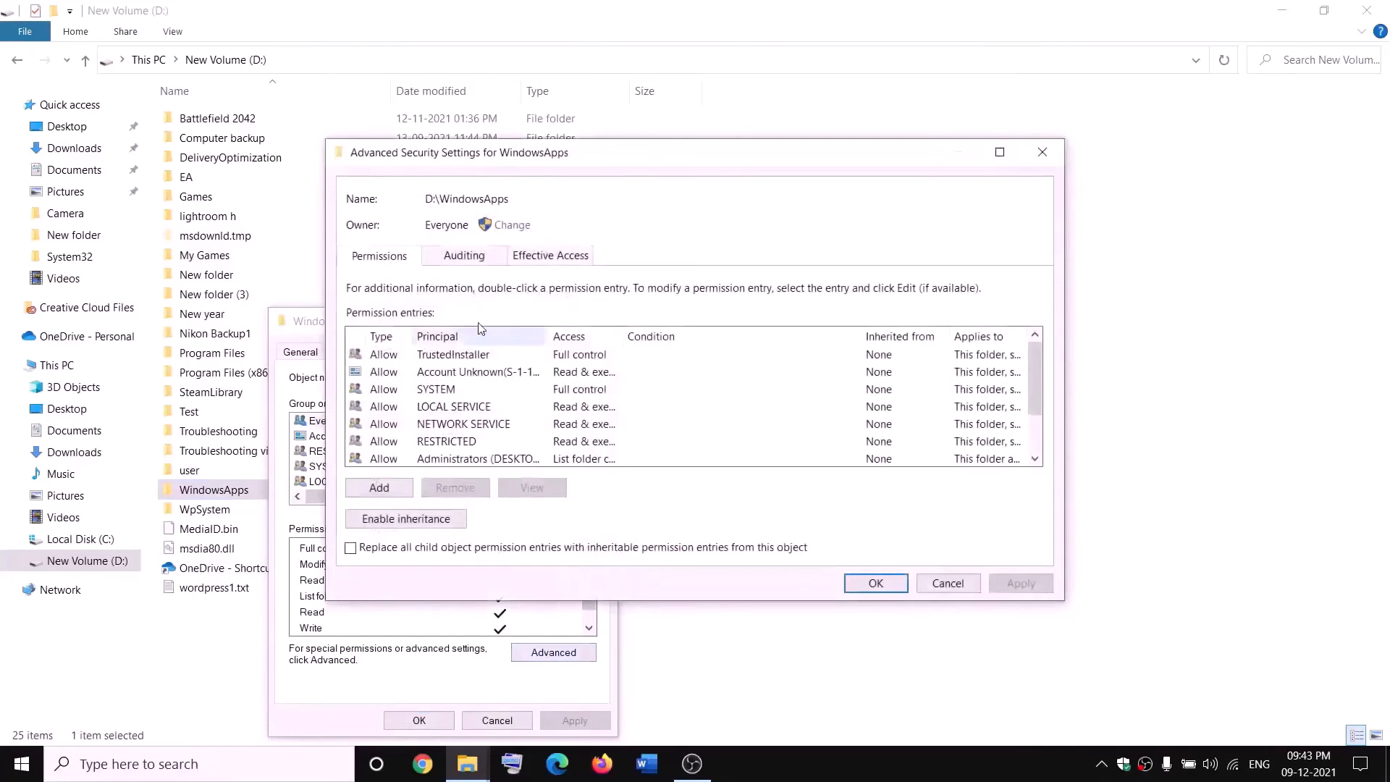
Set the WindowsApps folder's owner to Everyone, replacing the owner on subcontainers and objects, and apply the change
{"action": "left_click", "coordinate": [513, 226]}
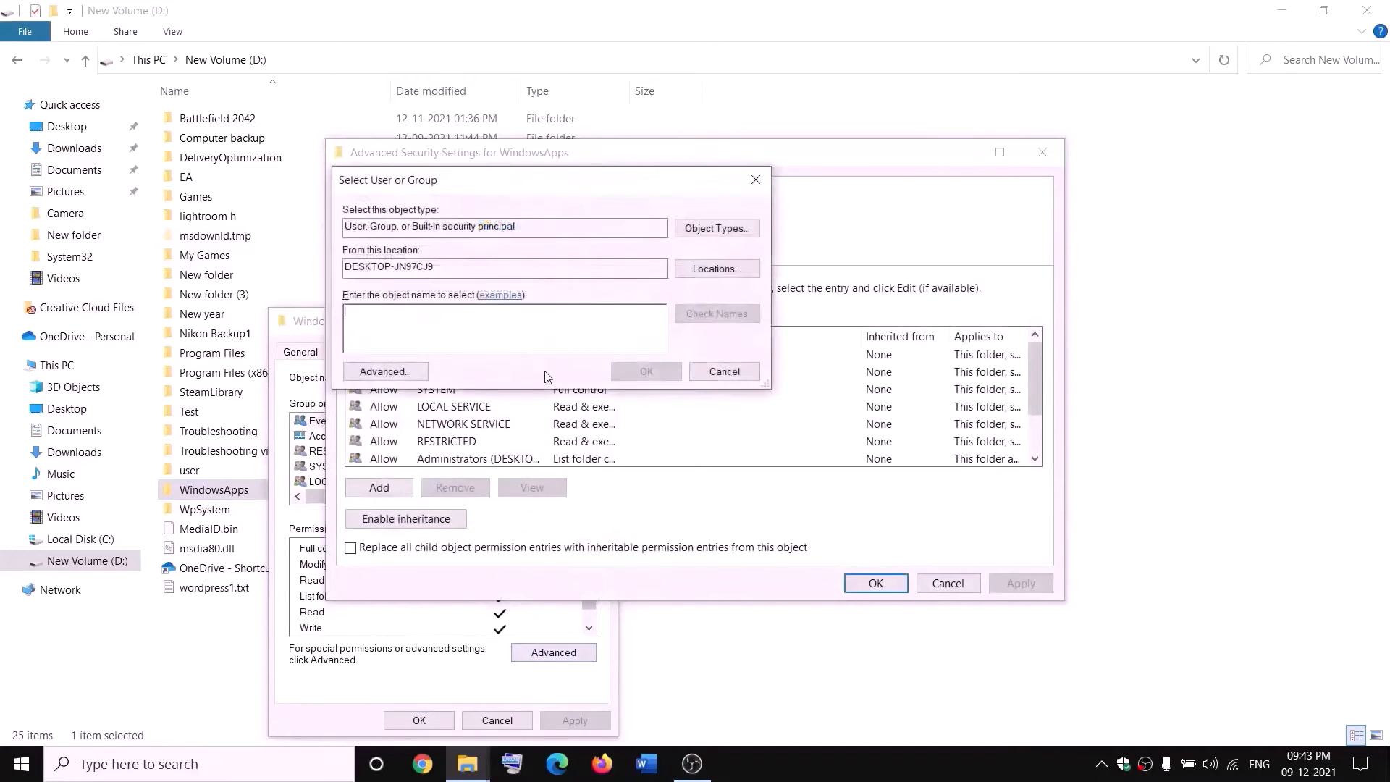
{"action": "type", "text": "everyone"}
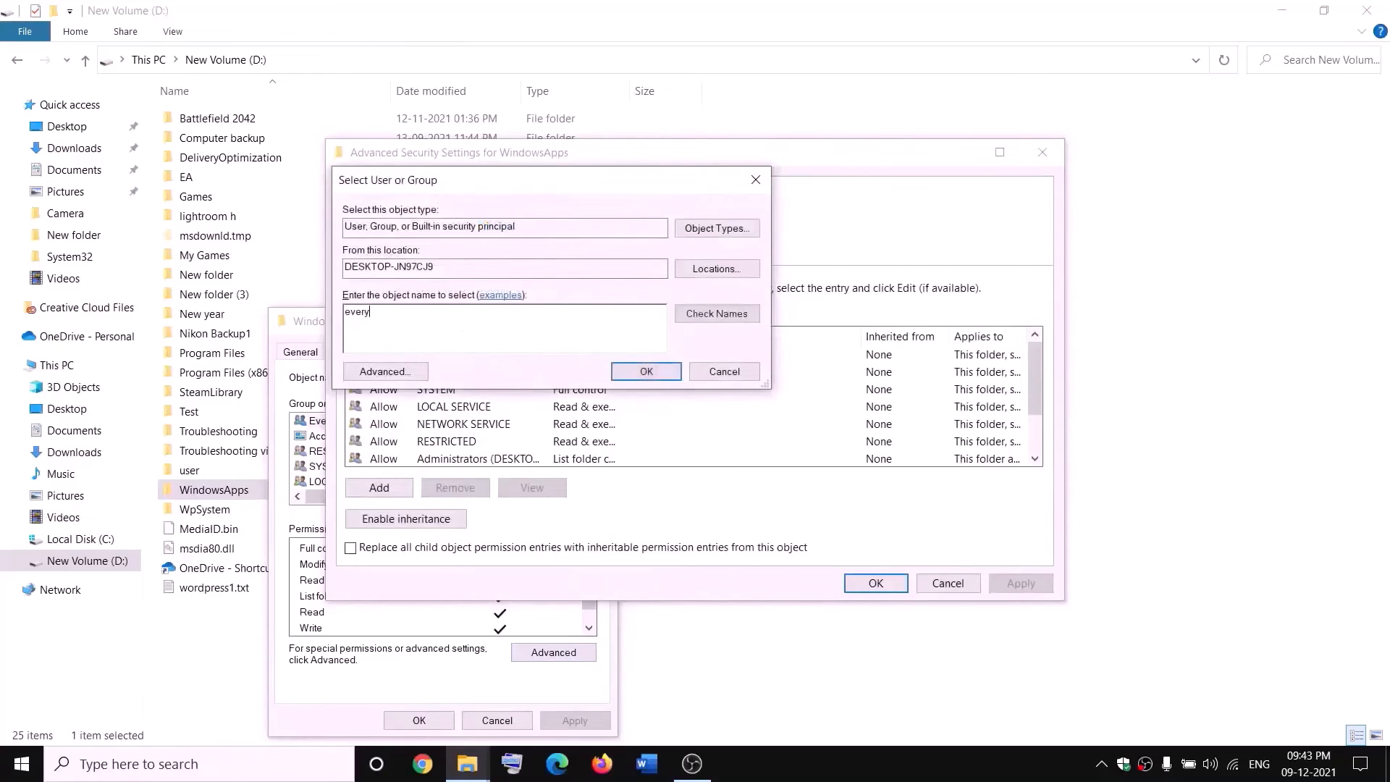
{"action": "left_click", "coordinate": [731, 319]}
{"action": "left_click", "coordinate": [647, 372]}
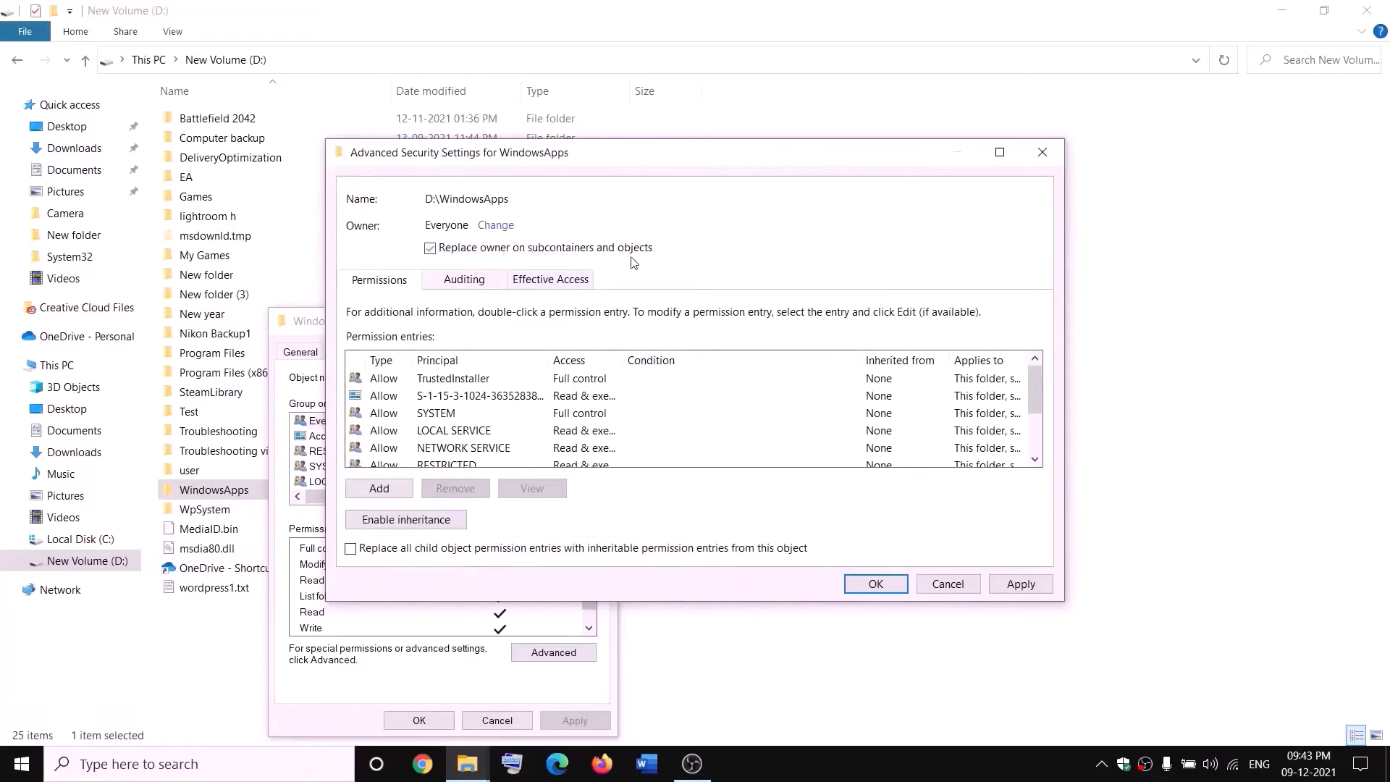
{"action": "left_click", "coordinate": [1034, 590]}
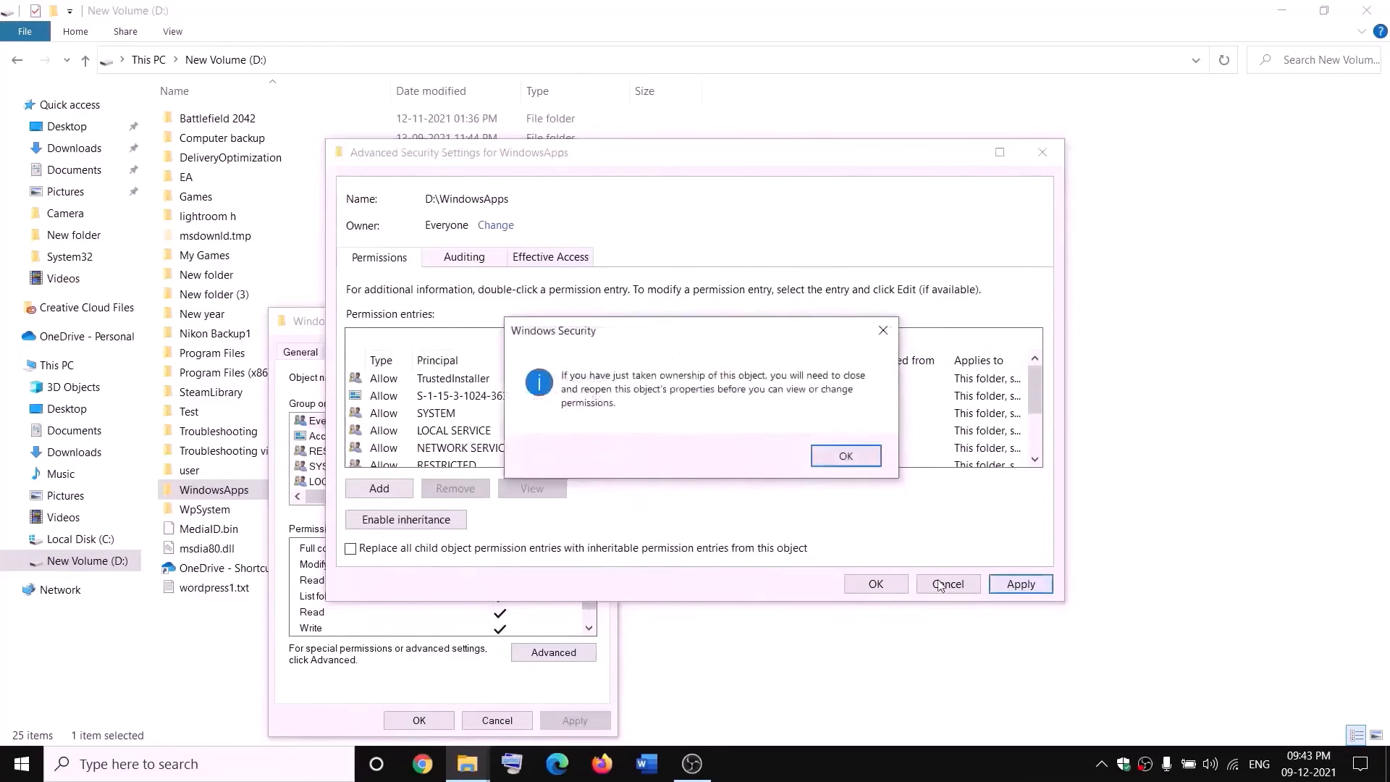
{"action": "left_click", "coordinate": [846, 455]}
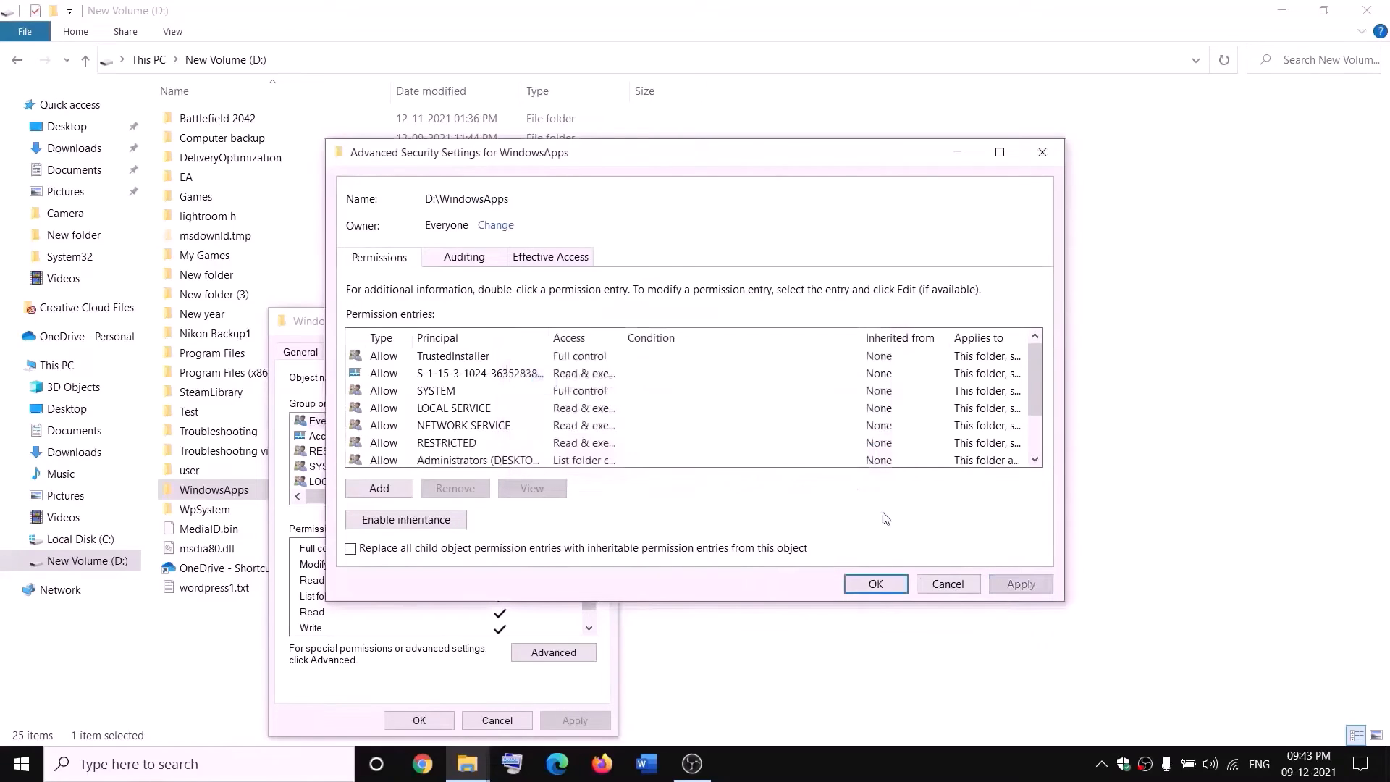
{"action": "left_click", "coordinate": [876, 585]}
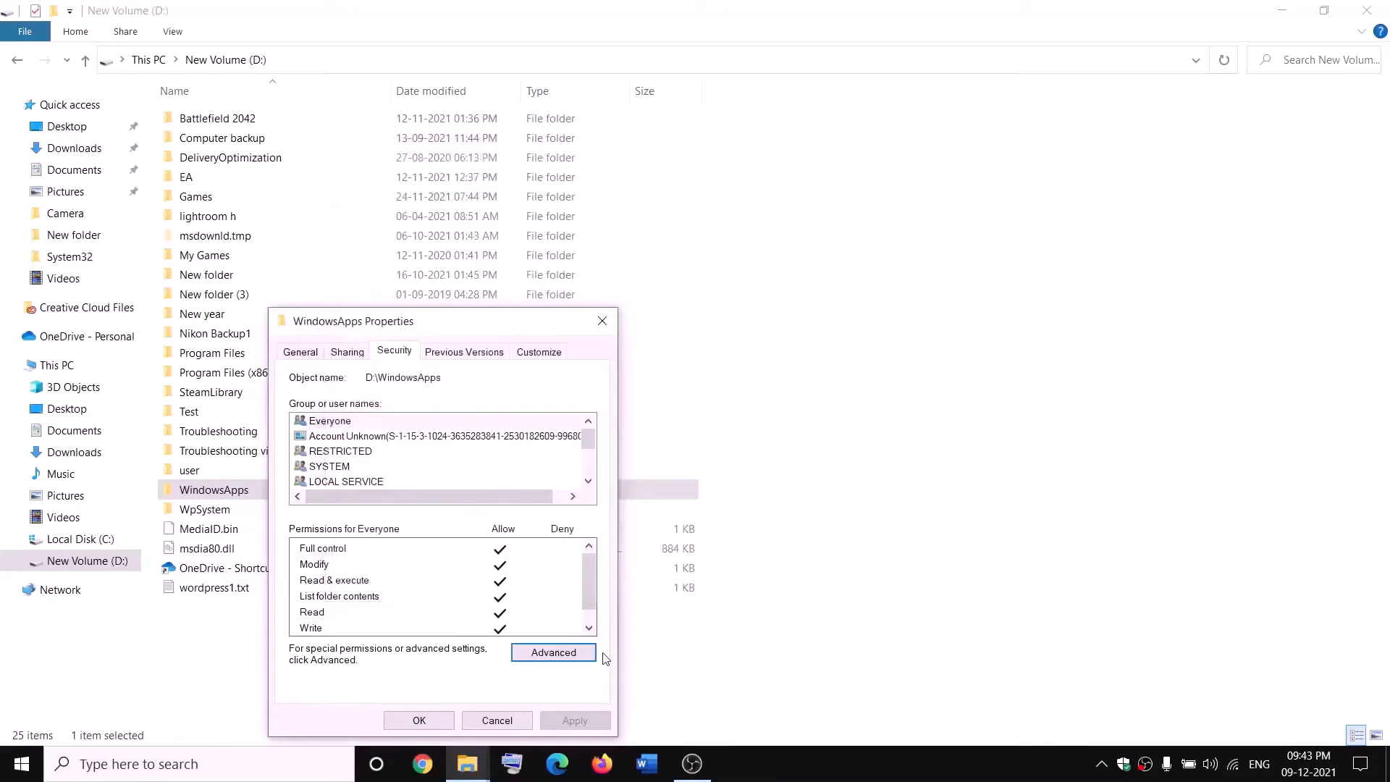
{"action": "left_click", "coordinate": [432, 723]}
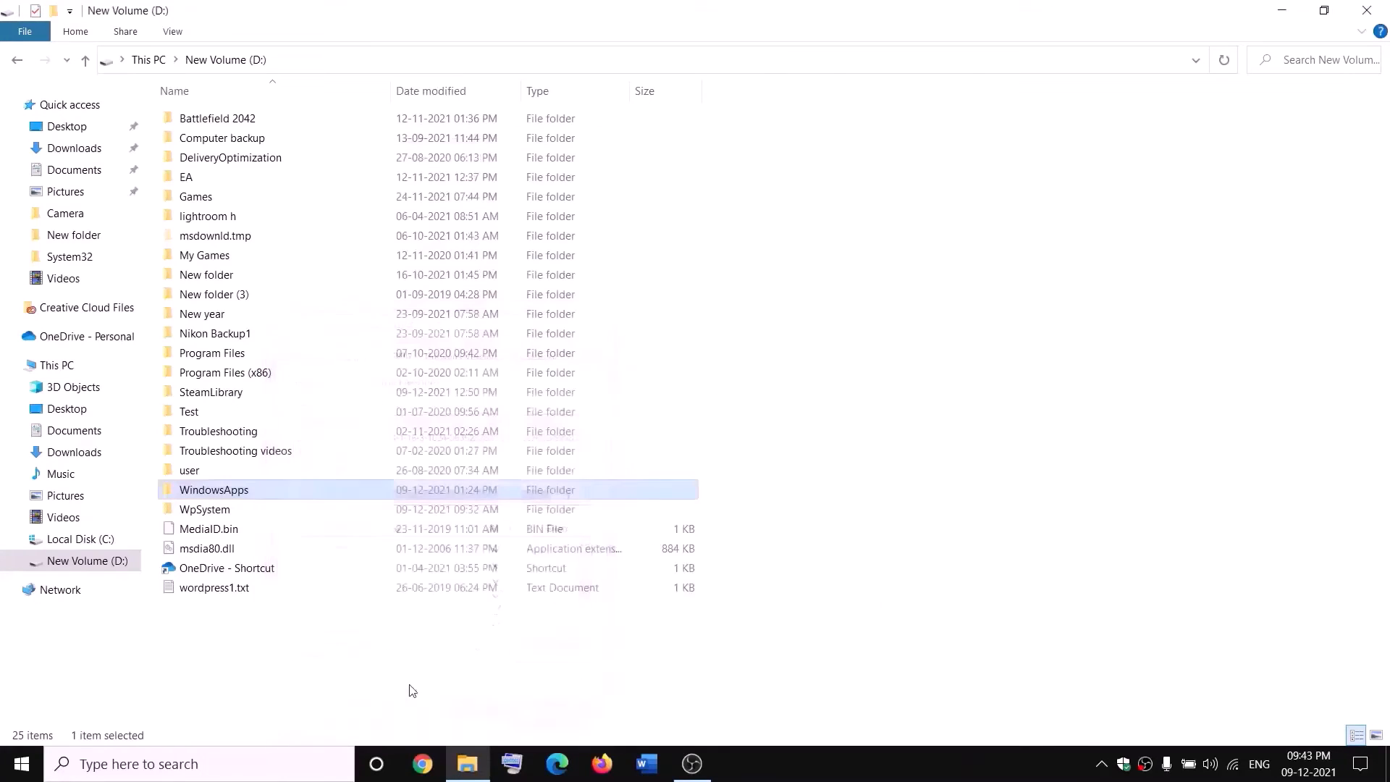
Reopen the WindowsApps folder's properties and bring up its advanced security settings again
{"action": "right_click", "coordinate": [265, 496]}
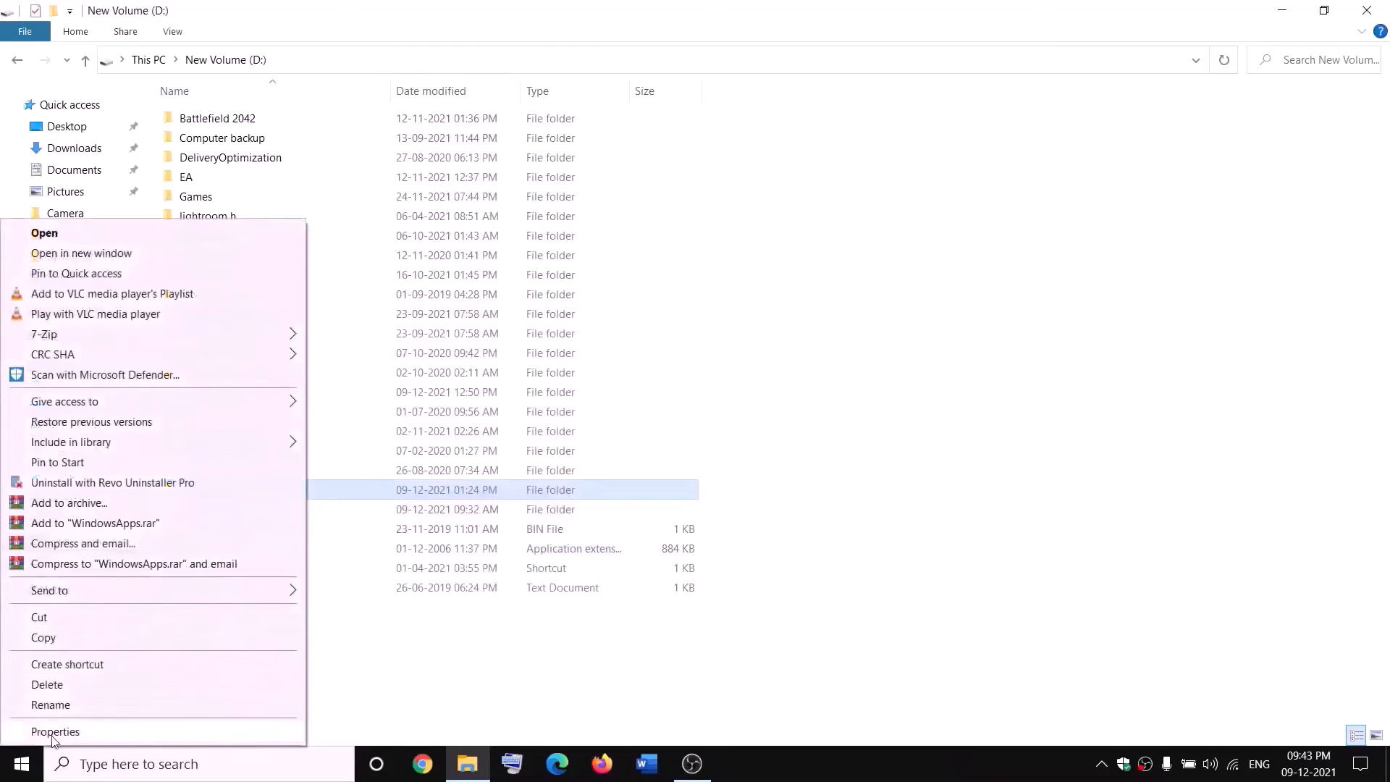
{"action": "left_click", "coordinate": [52, 732]}
{"action": "left_click", "coordinate": [407, 355]}
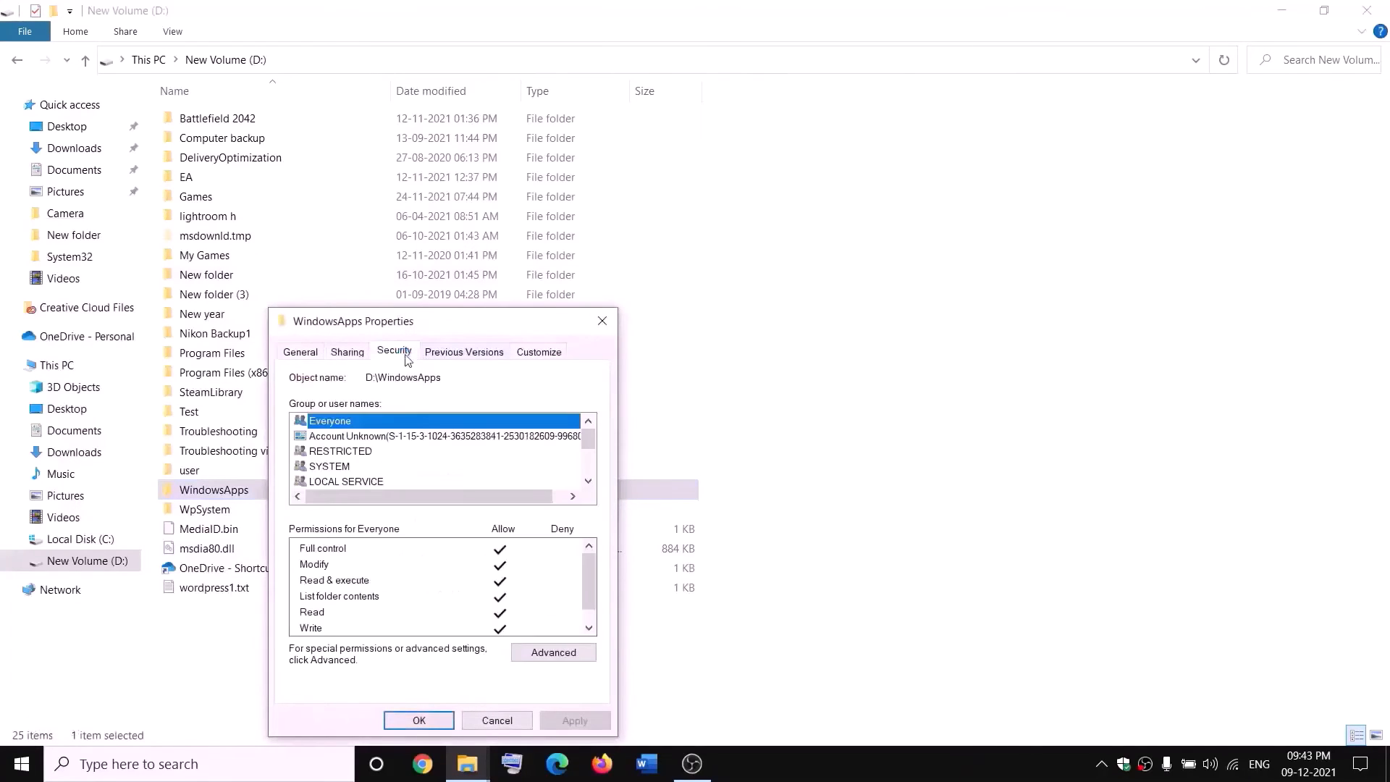
{"action": "left_click", "coordinate": [557, 652]}
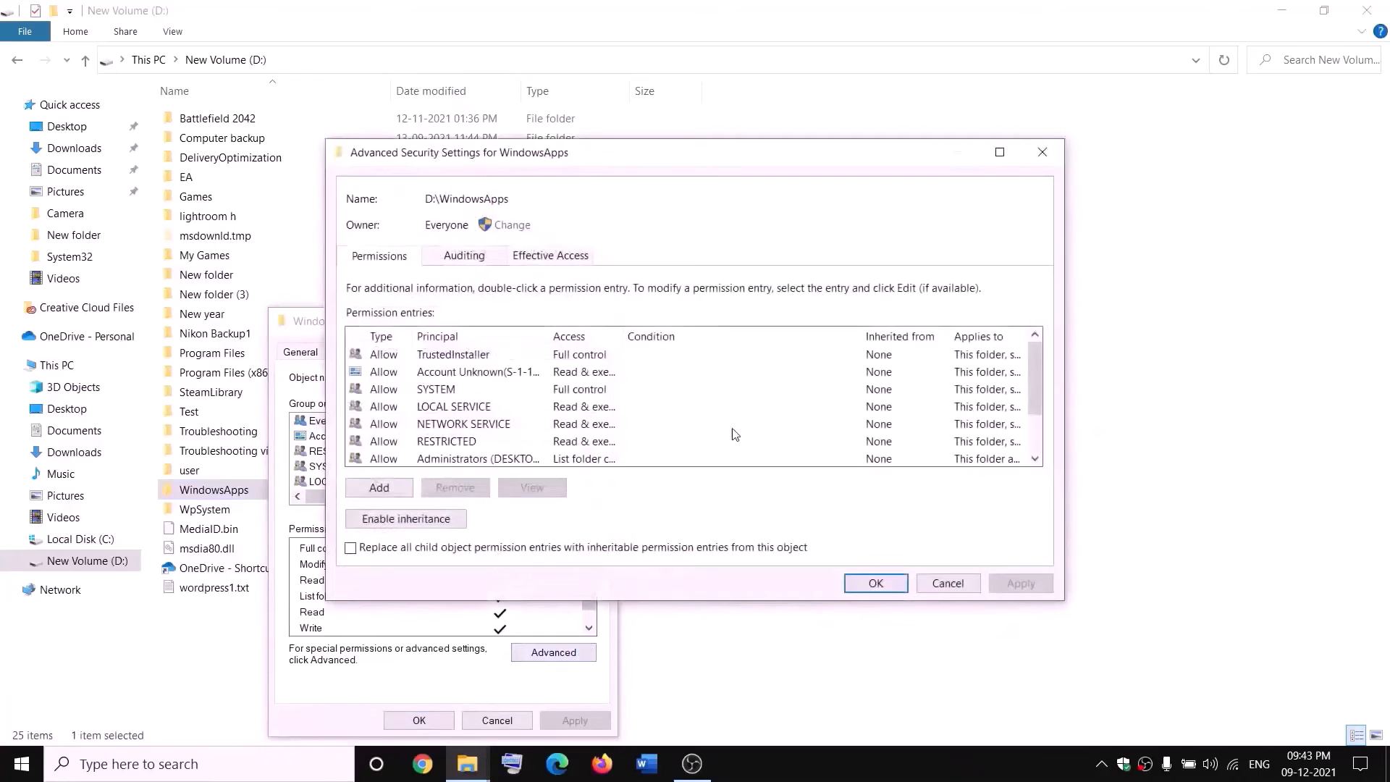
Add a permission entry for the WindowsApps folder with Everyone as the principal
{"action": "left_click", "coordinate": [381, 489]}
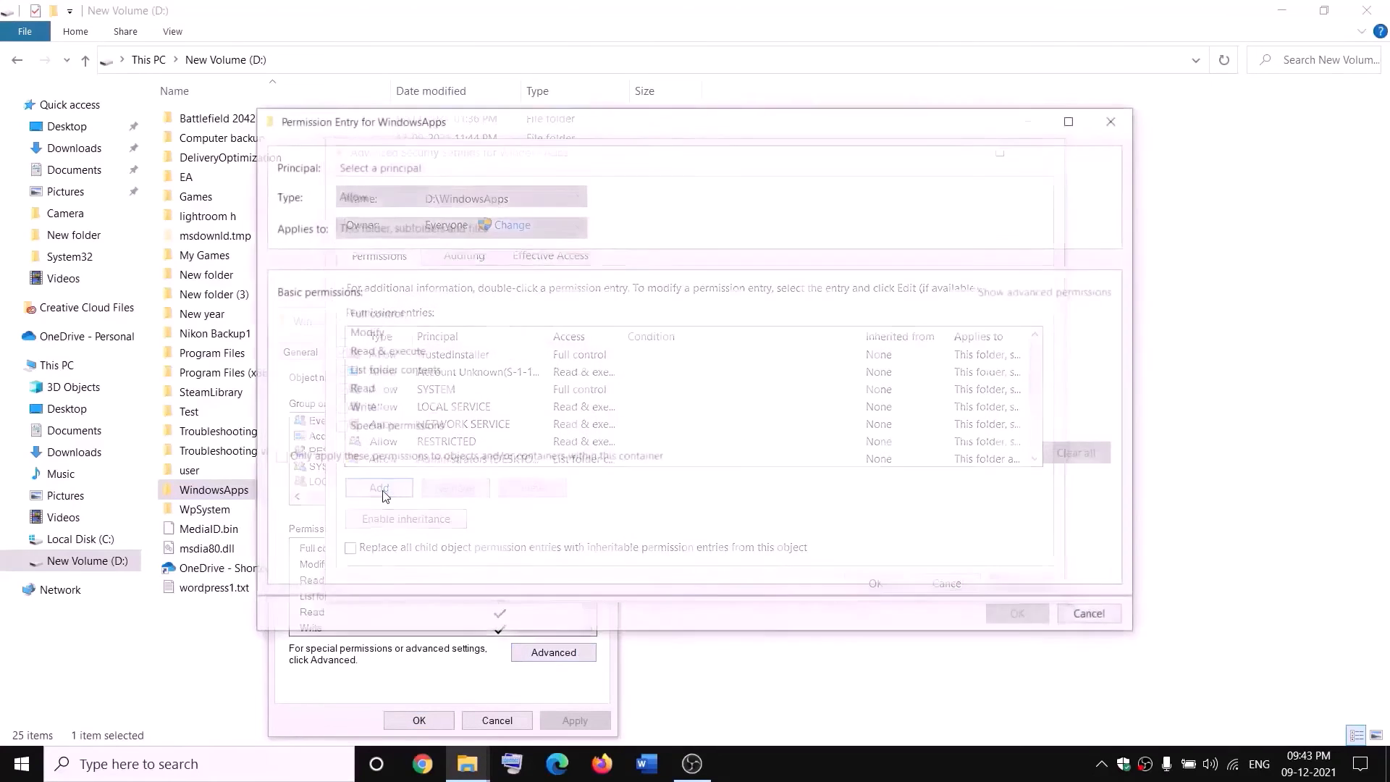
{"action": "left_click", "coordinate": [371, 167]}
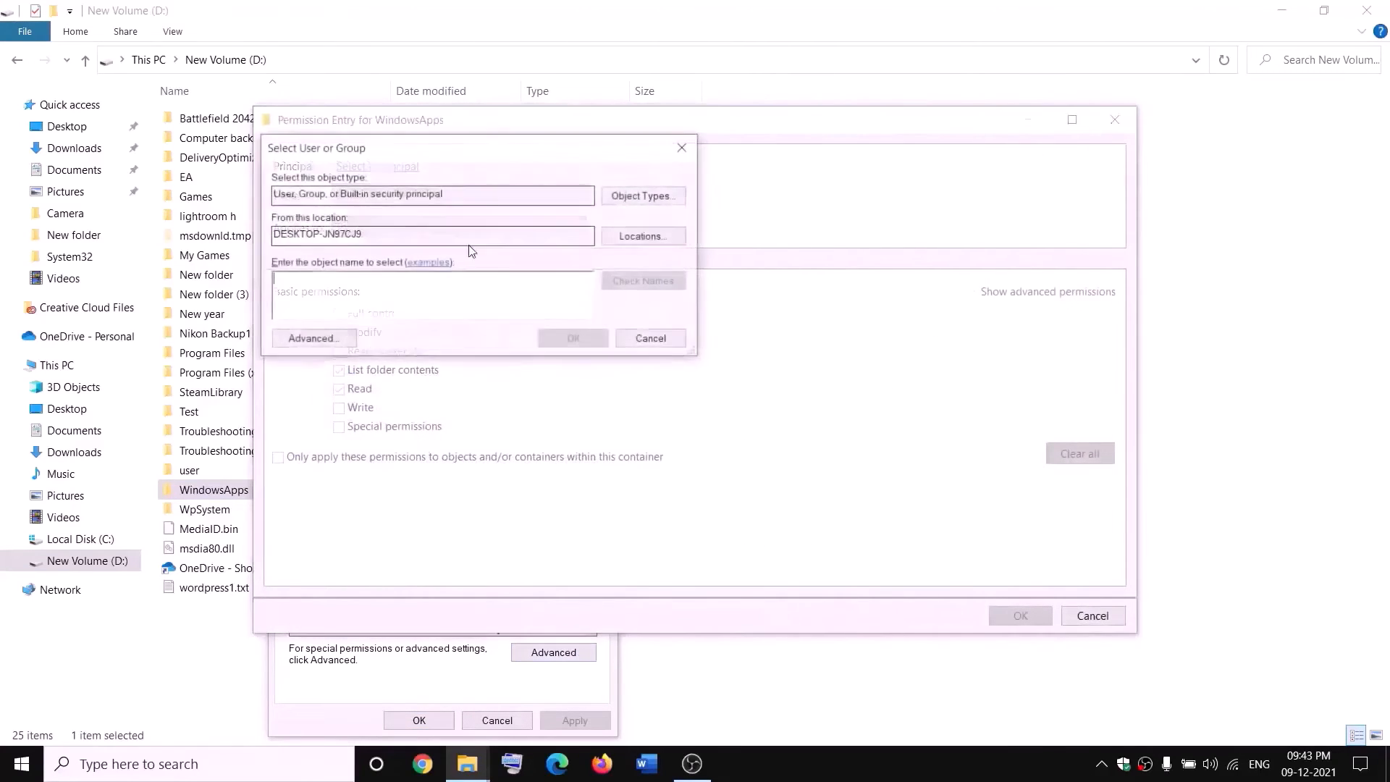
{"action": "type", "text": "everyone"}
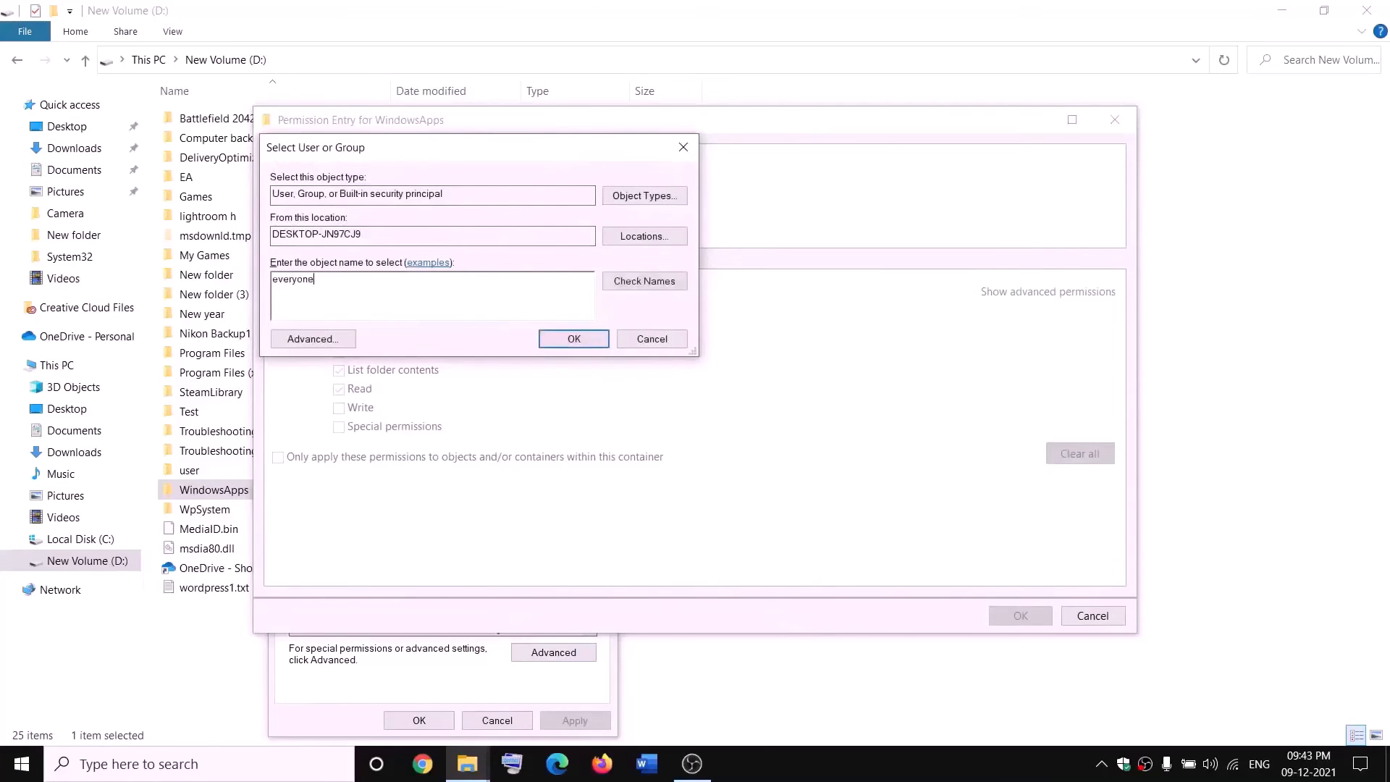
{"action": "left_click", "coordinate": [648, 282]}
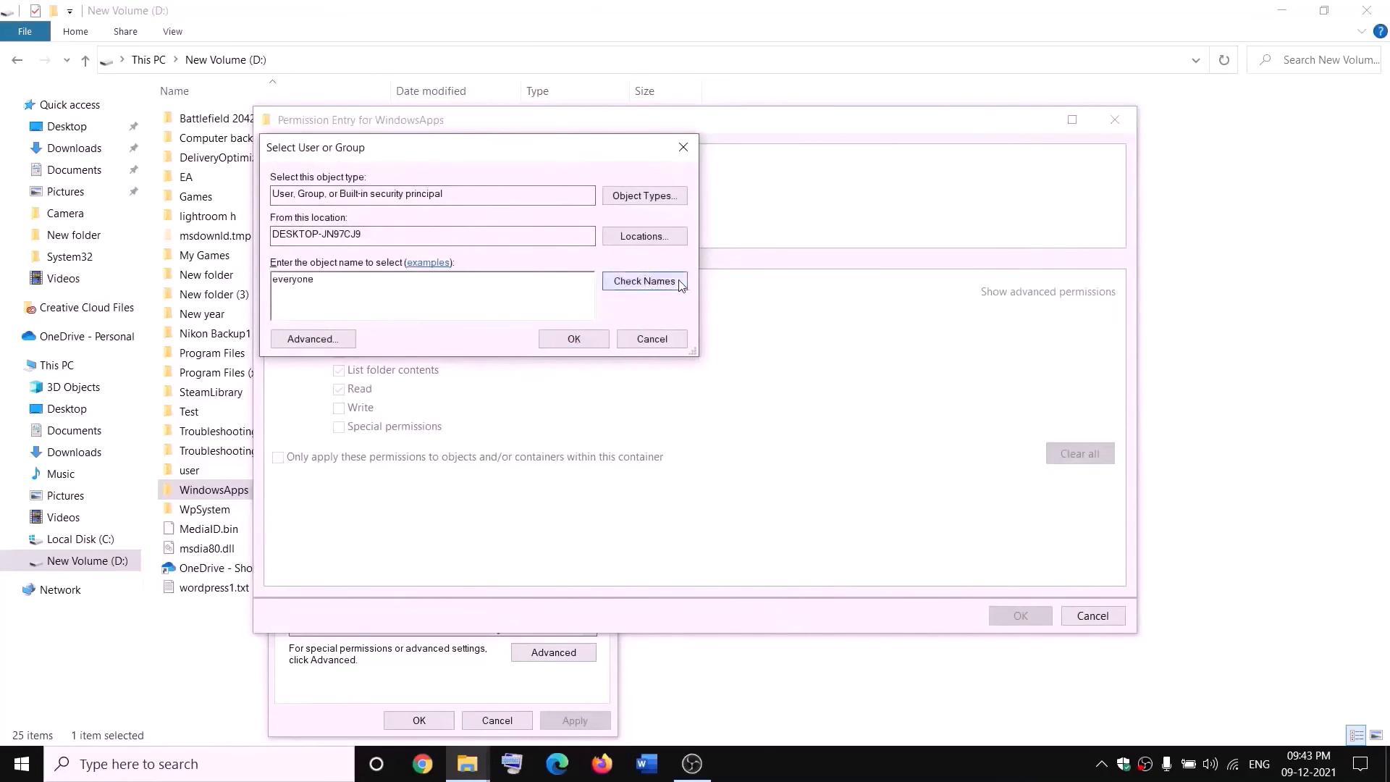
{"action": "left_click", "coordinate": [576, 340]}
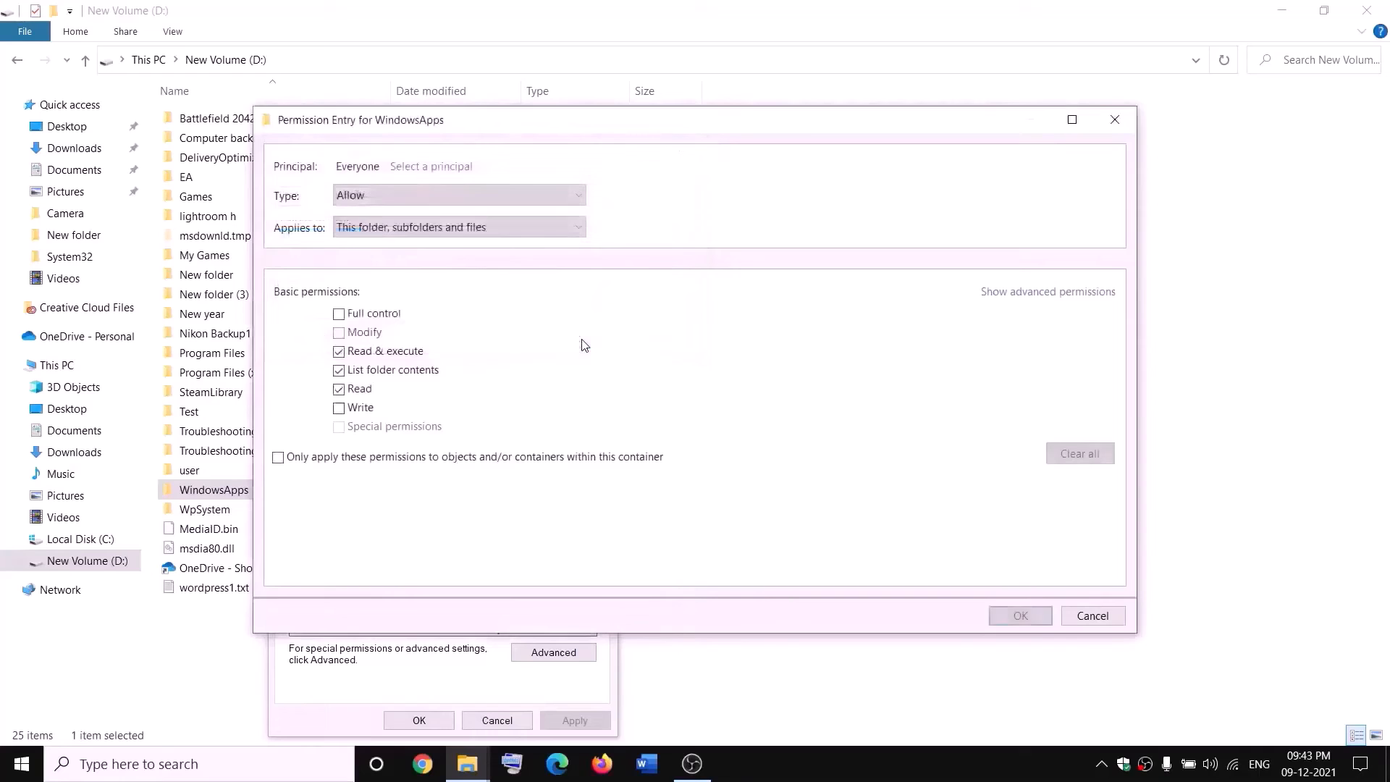
Grant Everyone full control in the new entry and save the WindowsApps folder's permissions
{"action": "left_click", "coordinate": [342, 316]}
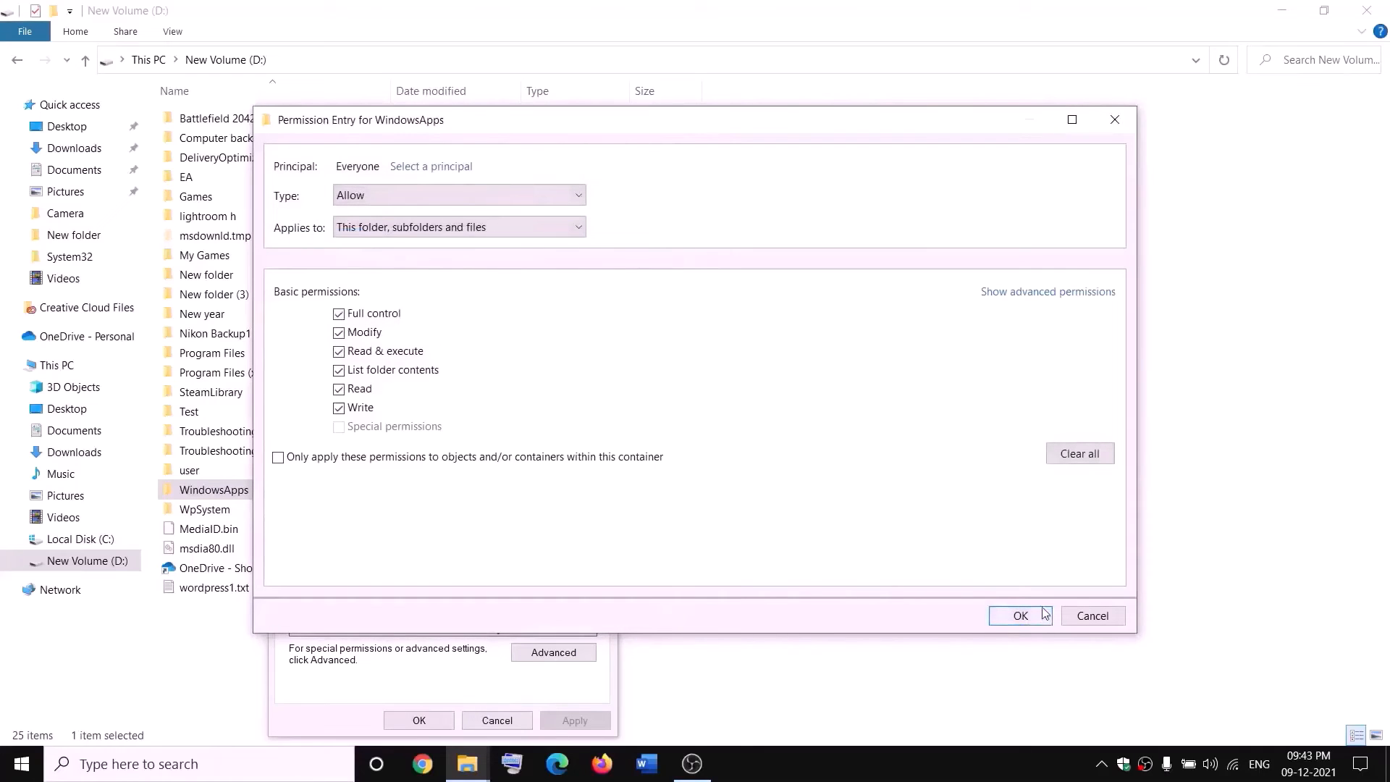
{"action": "left_click", "coordinate": [1020, 615]}
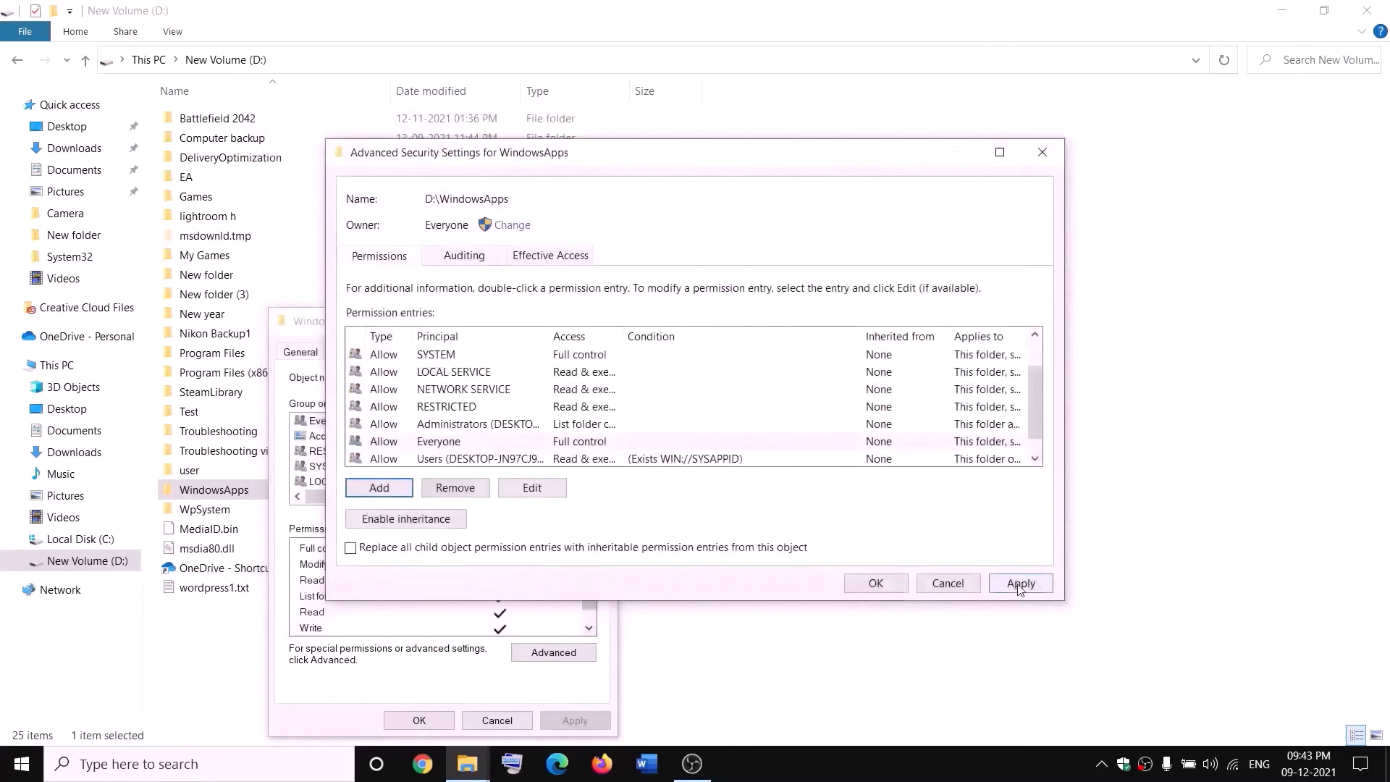
{"action": "left_click", "coordinate": [1019, 585]}
{"action": "left_click", "coordinate": [875, 585]}
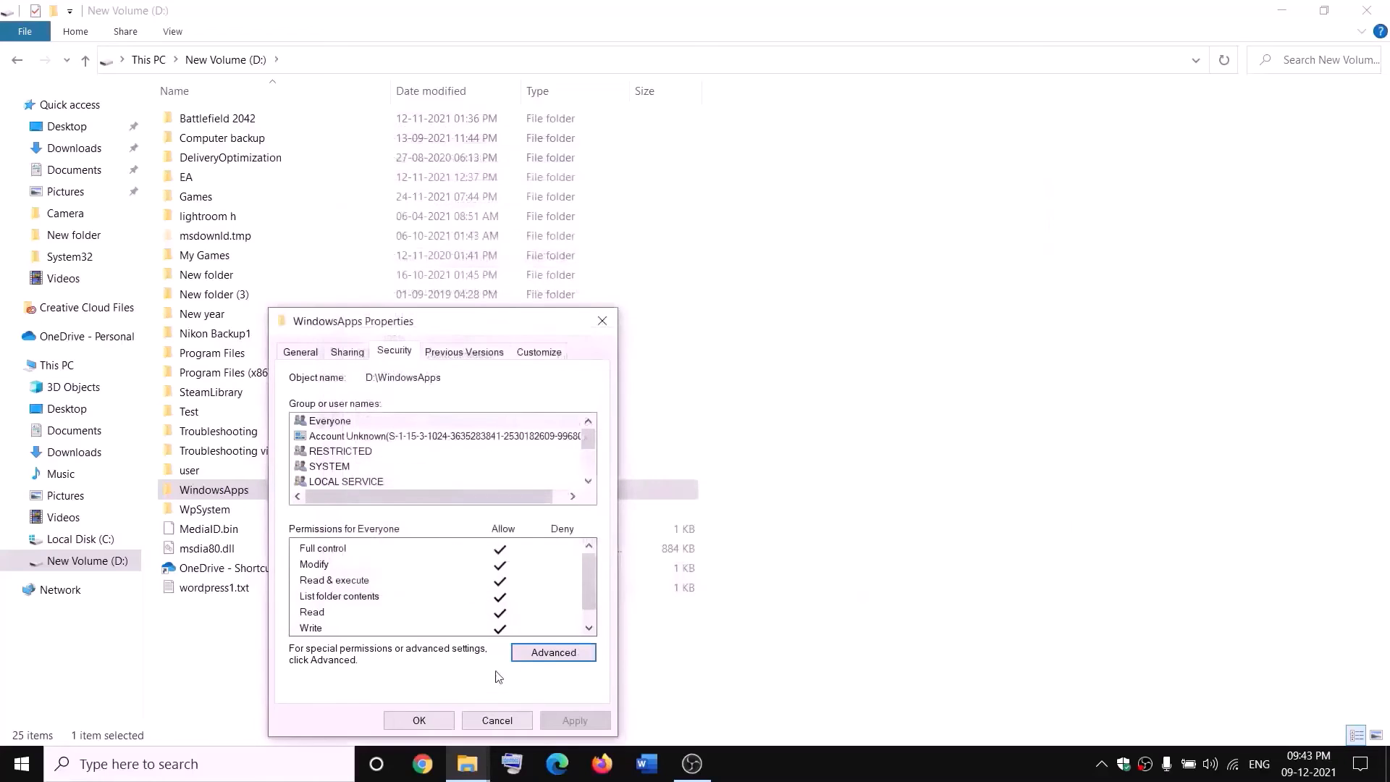
{"action": "left_click", "coordinate": [450, 716]}
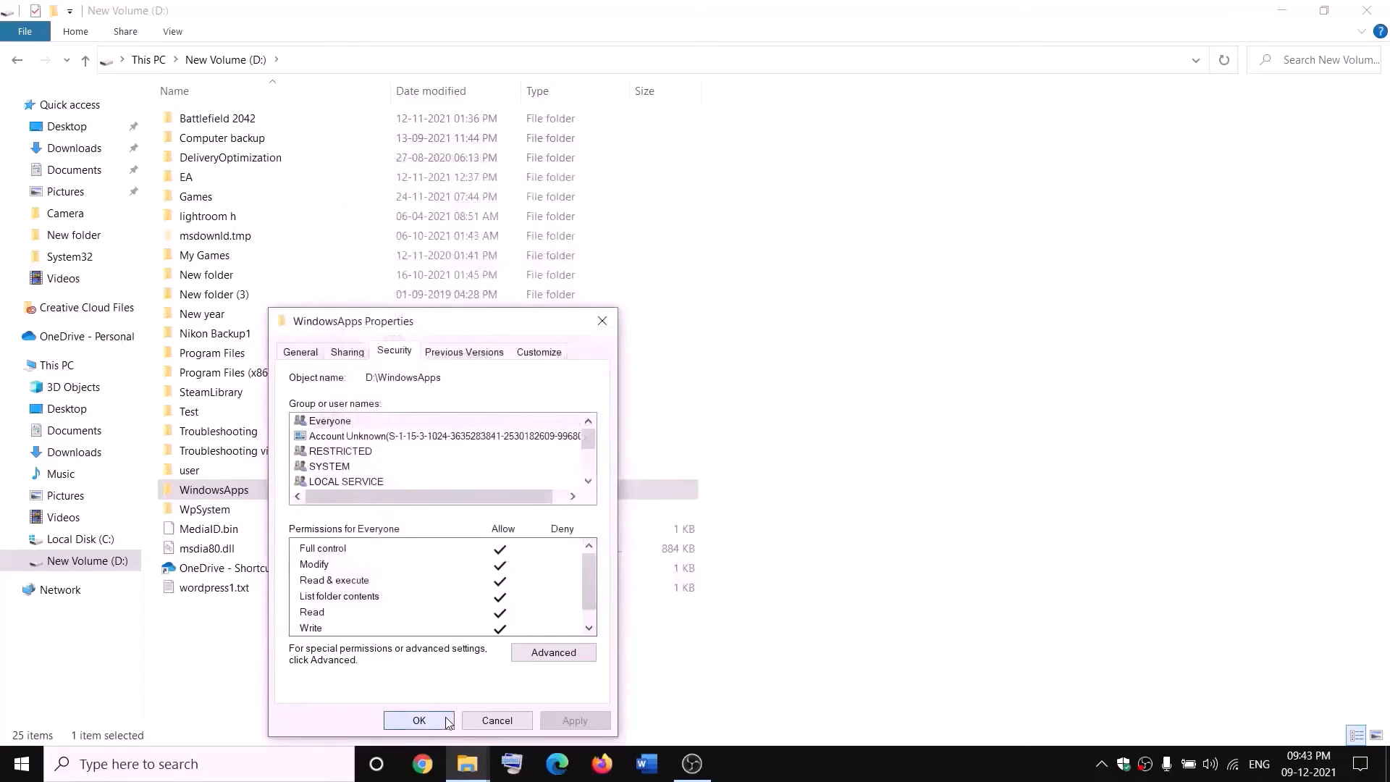
Rename the WindowsApps folder on drive D as WindowsApps.old
{"action": "right_click", "coordinate": [263, 497]}
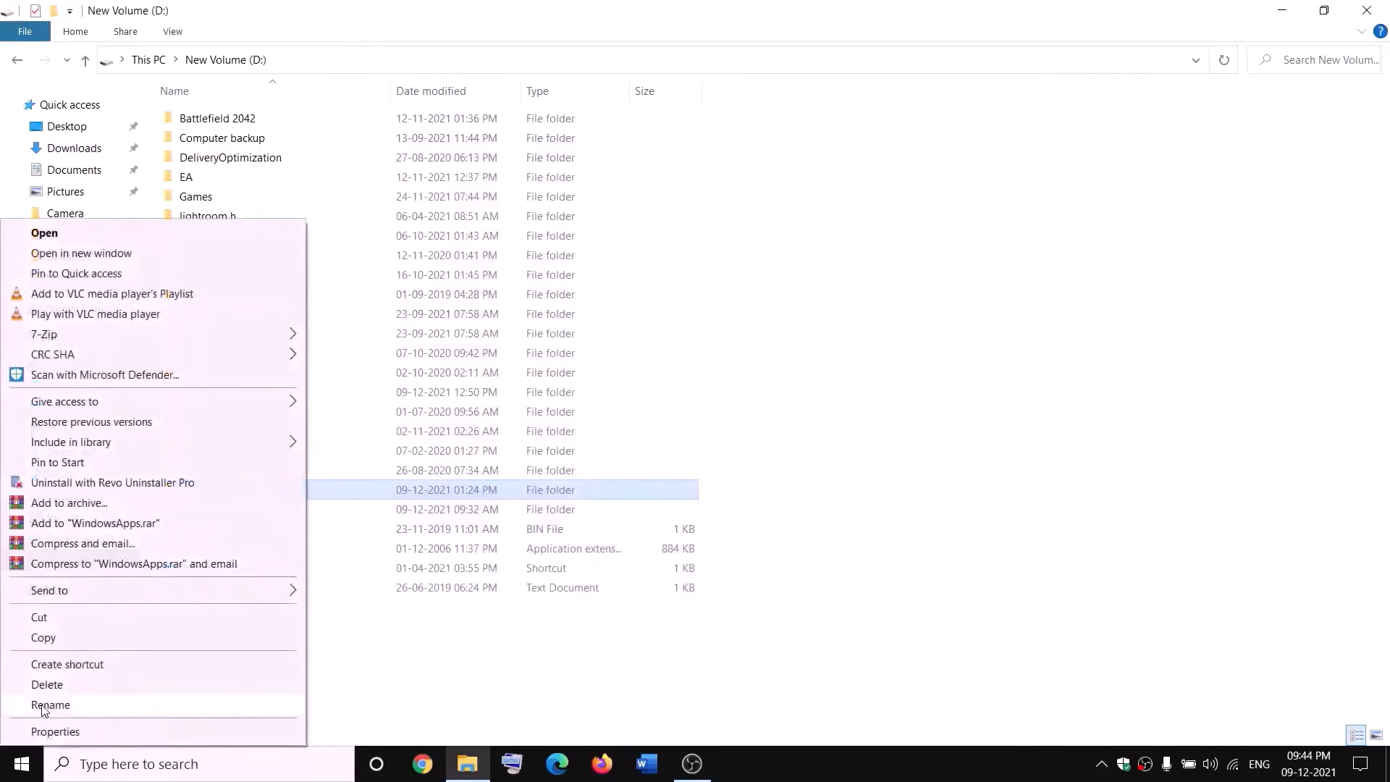
{"action": "left_click", "coordinate": [43, 706]}
{"action": "left_click", "coordinate": [260, 487]}
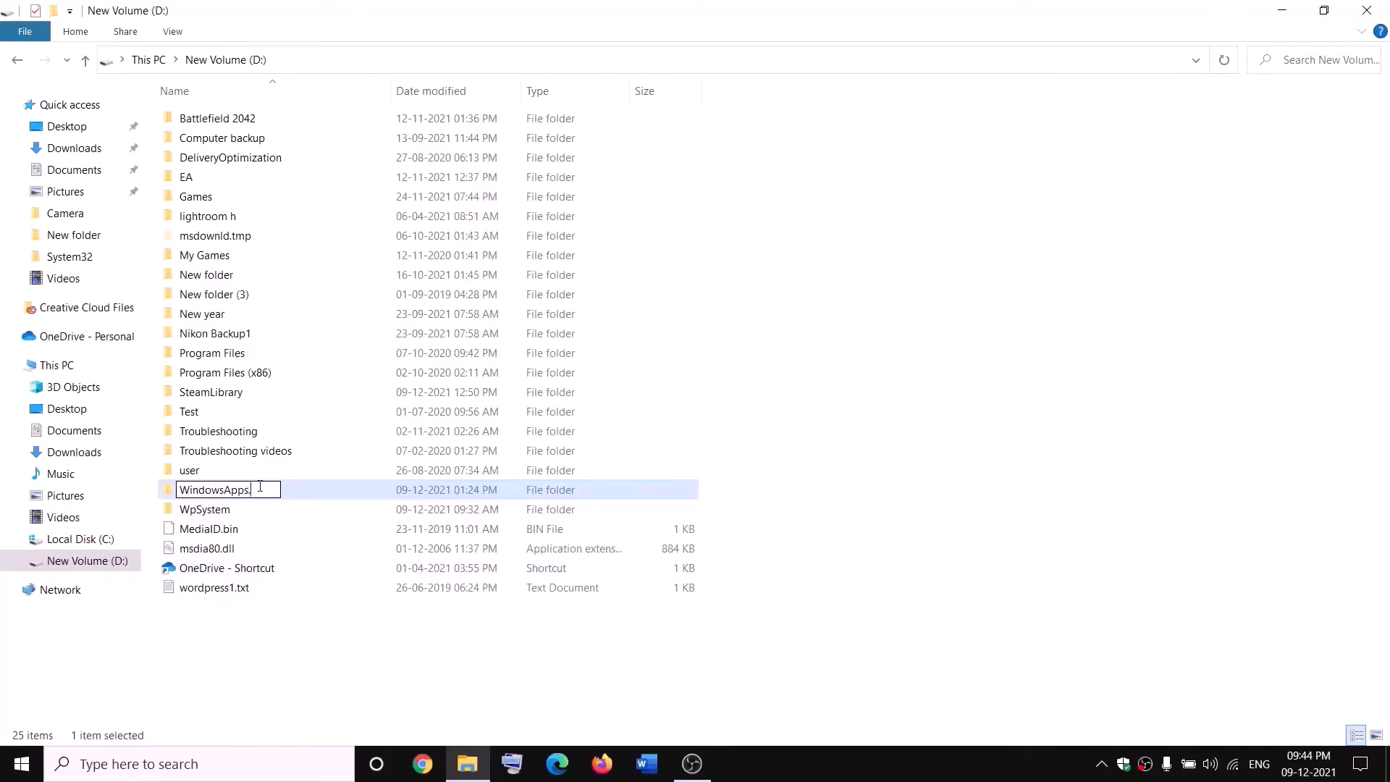
{"action": "type", "text": ".old"}
{"action": "left_click", "coordinate": [316, 631]}
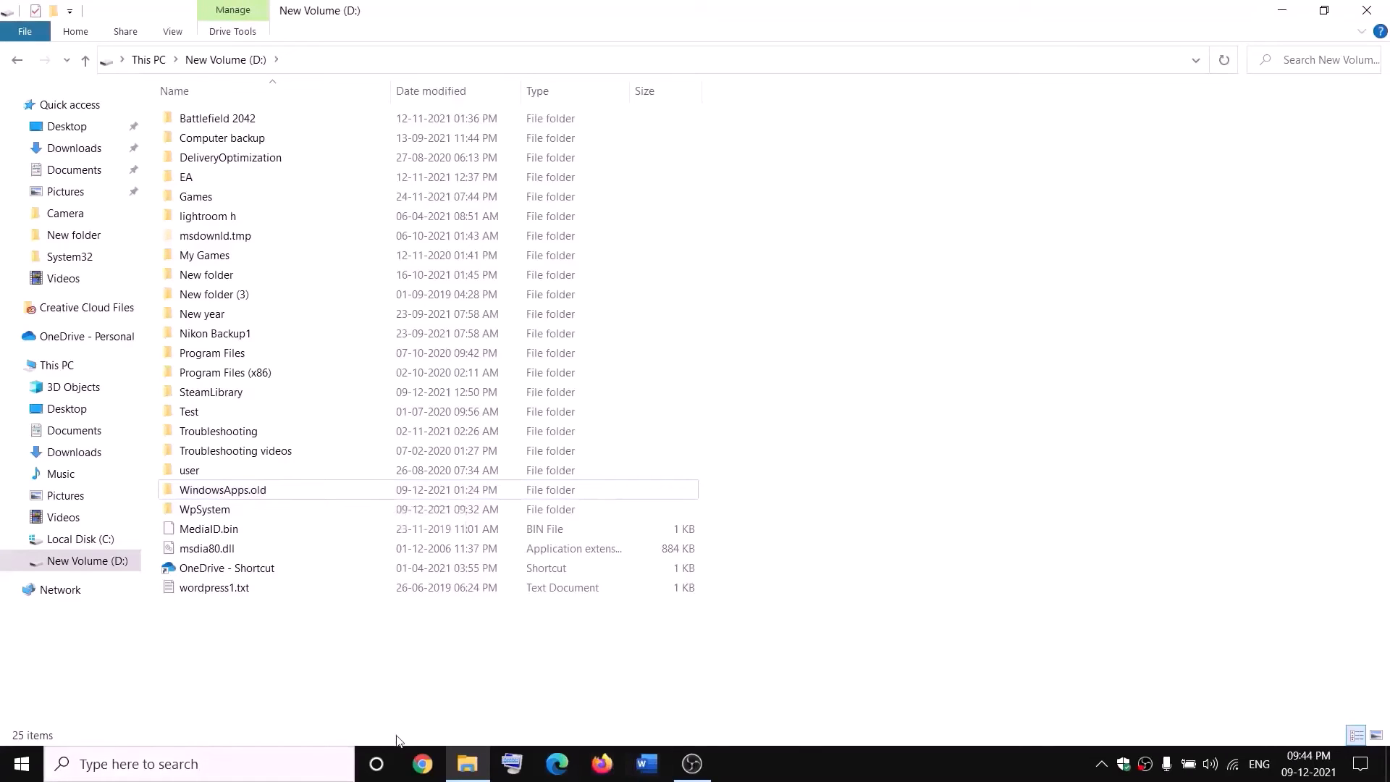
End the Gaming Services background process in Task Manager and close Task Manager
{"action": "right_click", "coordinate": [21, 764]}
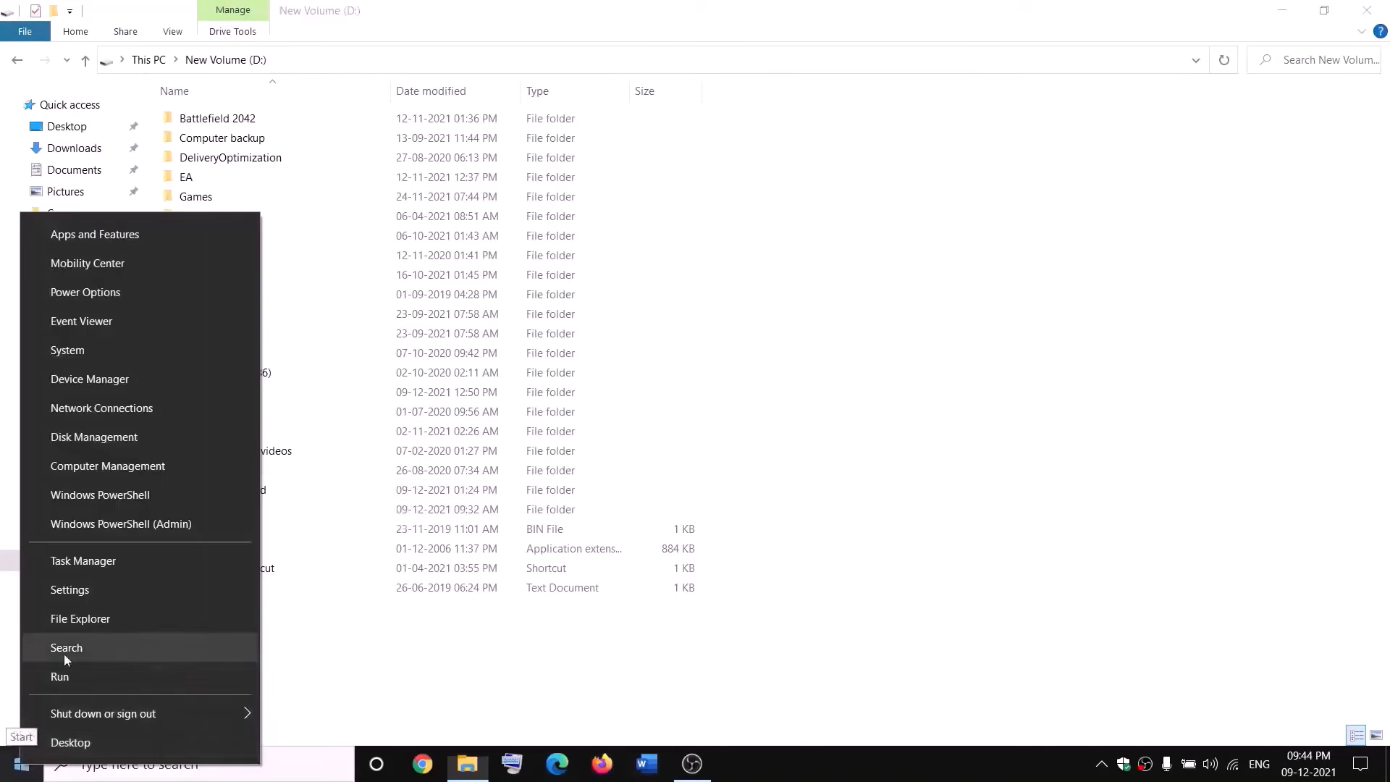
{"action": "left_click", "coordinate": [76, 568]}
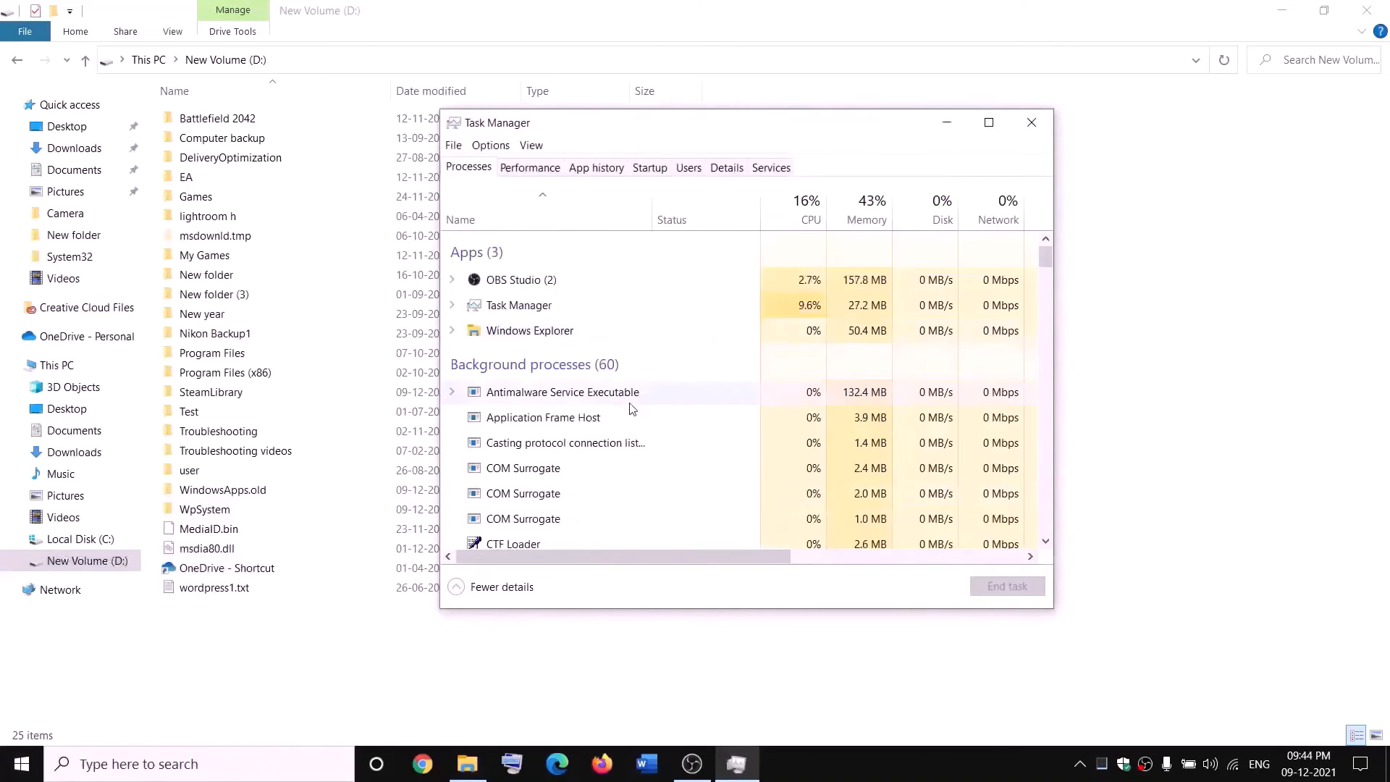
{"action": "scroll", "coordinate": [630, 409], "scroll_direction": "down", "scroll_amount": 2}
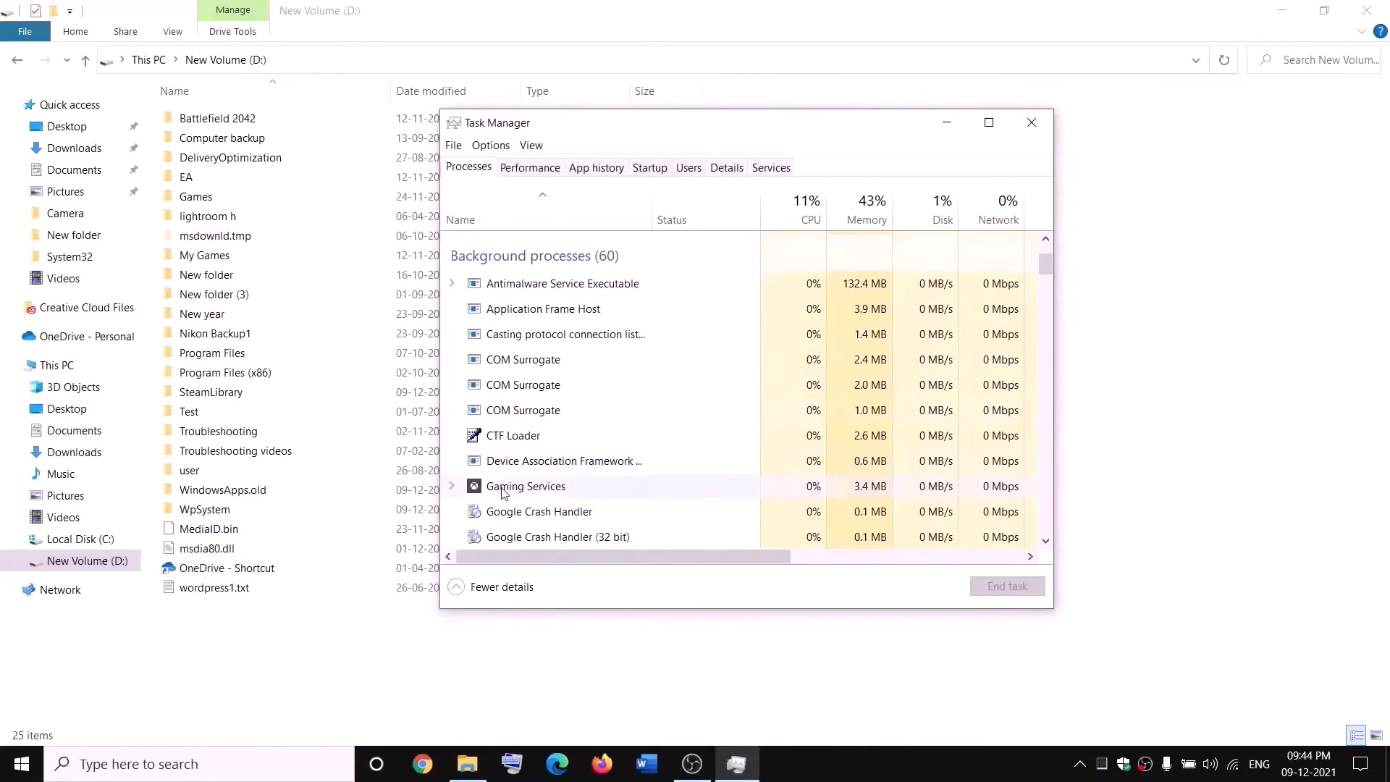
{"action": "right_click", "coordinate": [503, 490]}
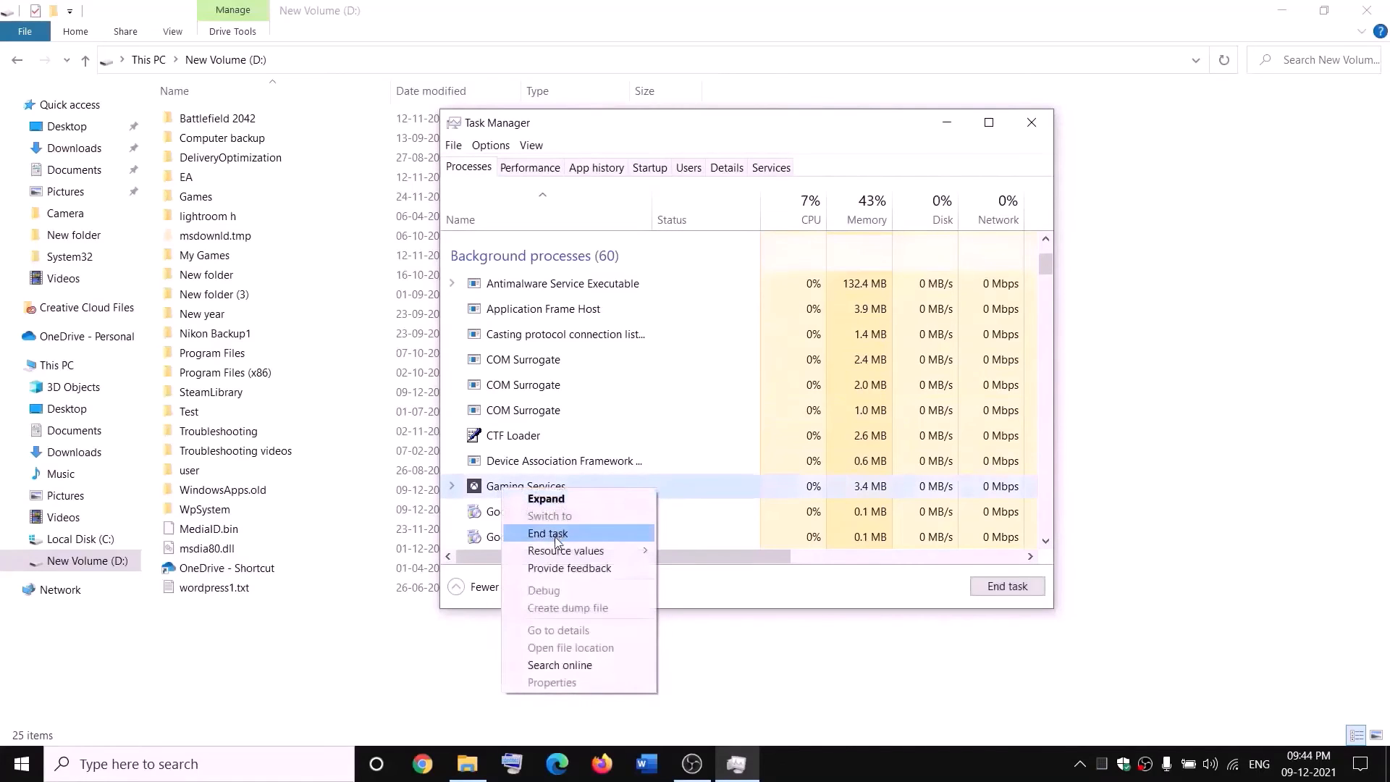
{"action": "left_click", "coordinate": [556, 536]}
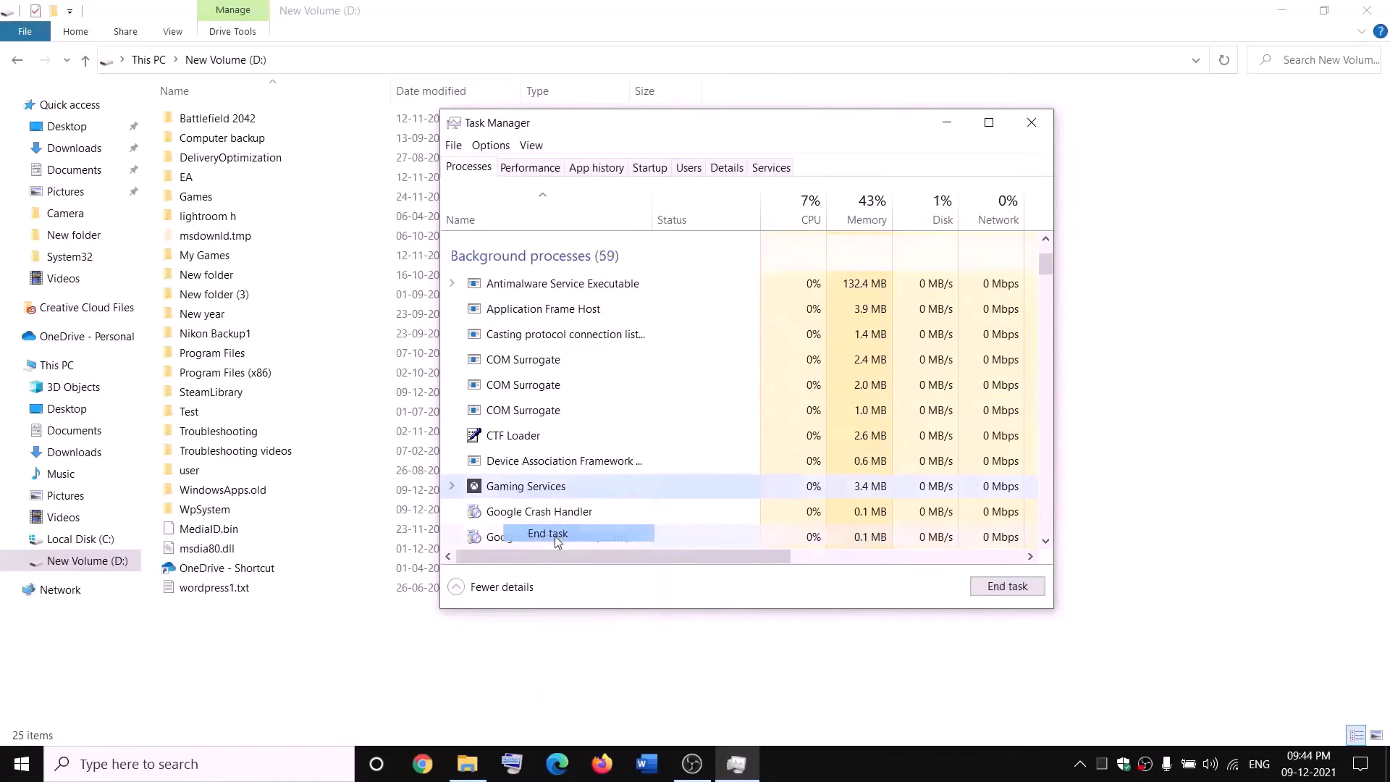
{"action": "left_click", "coordinate": [1042, 123]}
Open the Windows Services console and locate the Gaming Services entries in the service list
{"action": "left_click", "coordinate": [306, 766]}
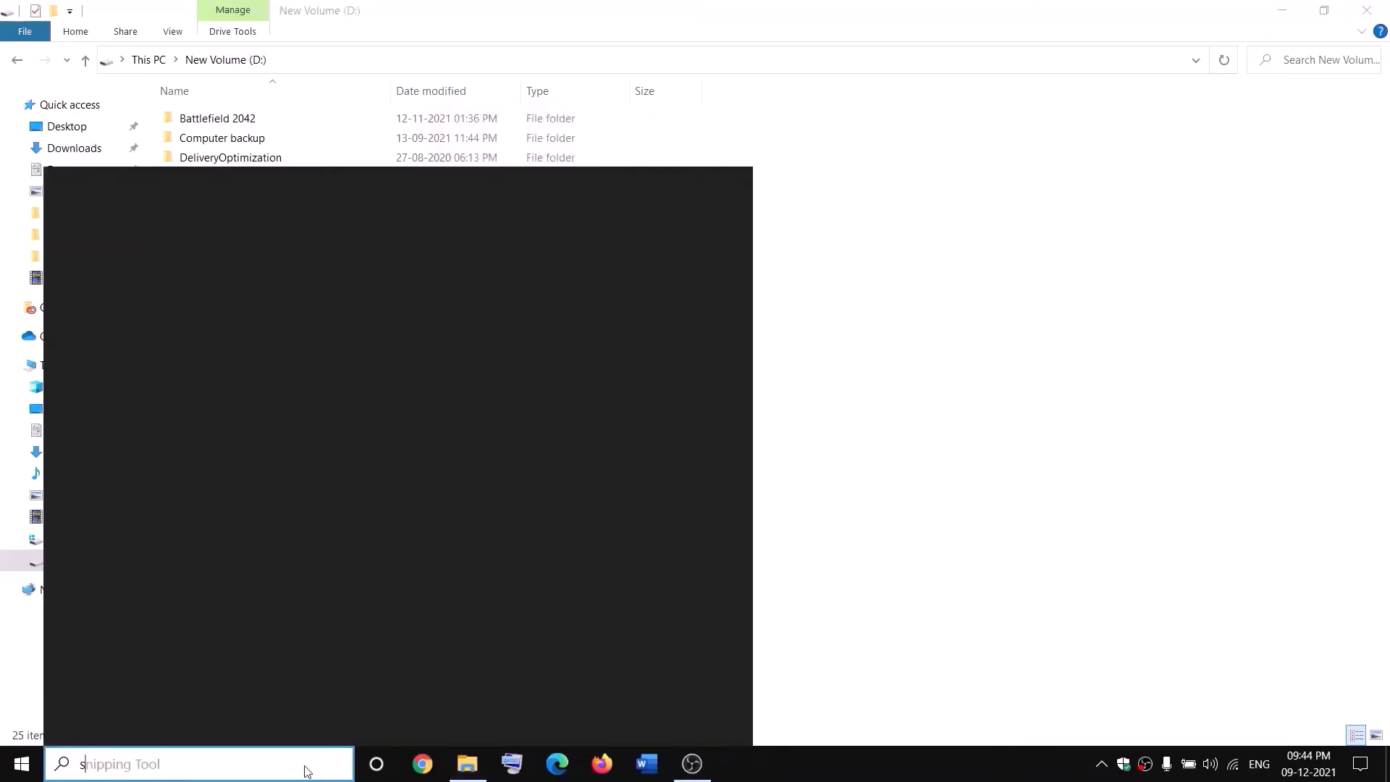
{"action": "type", "text": "servi"}
{"action": "key", "text": "Return"}
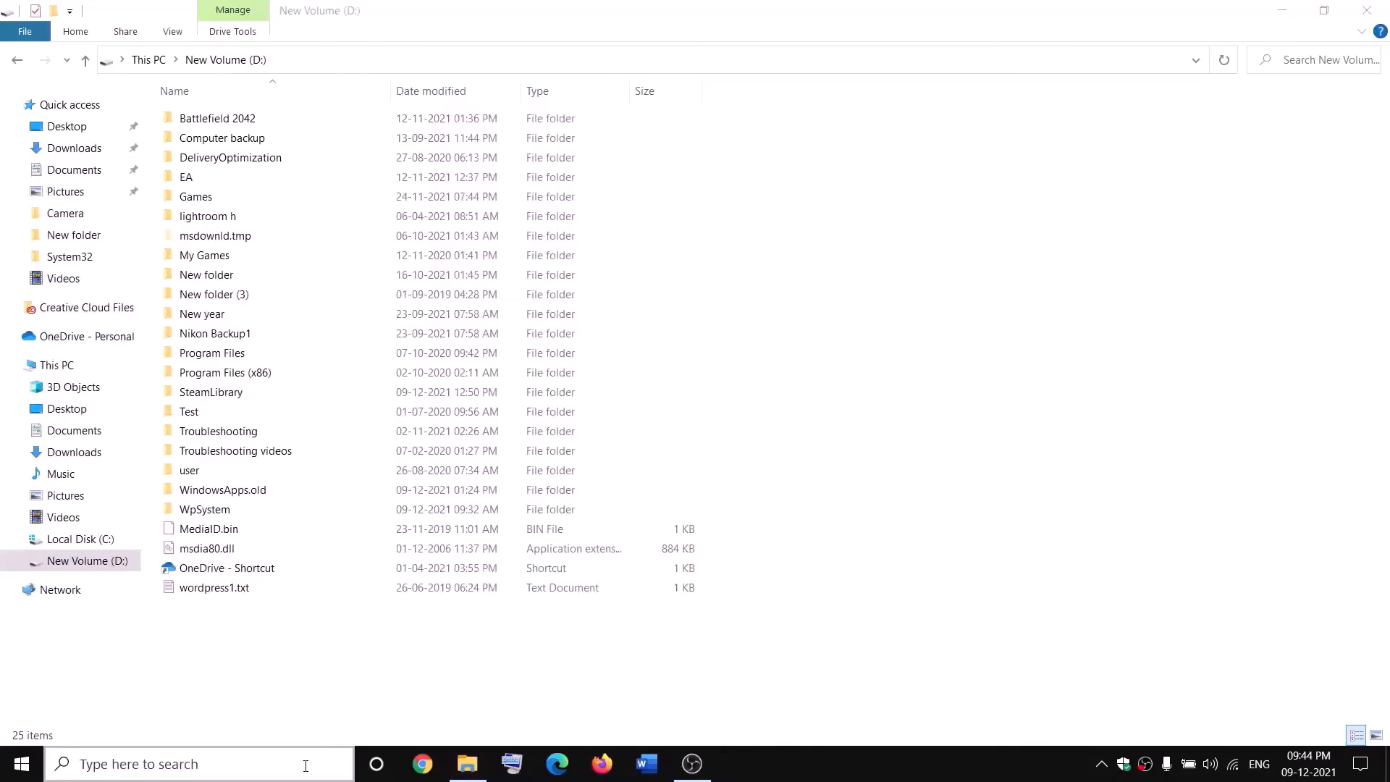
{"action": "left_click", "coordinate": [596, 387]}
{"action": "key", "text": "g"}
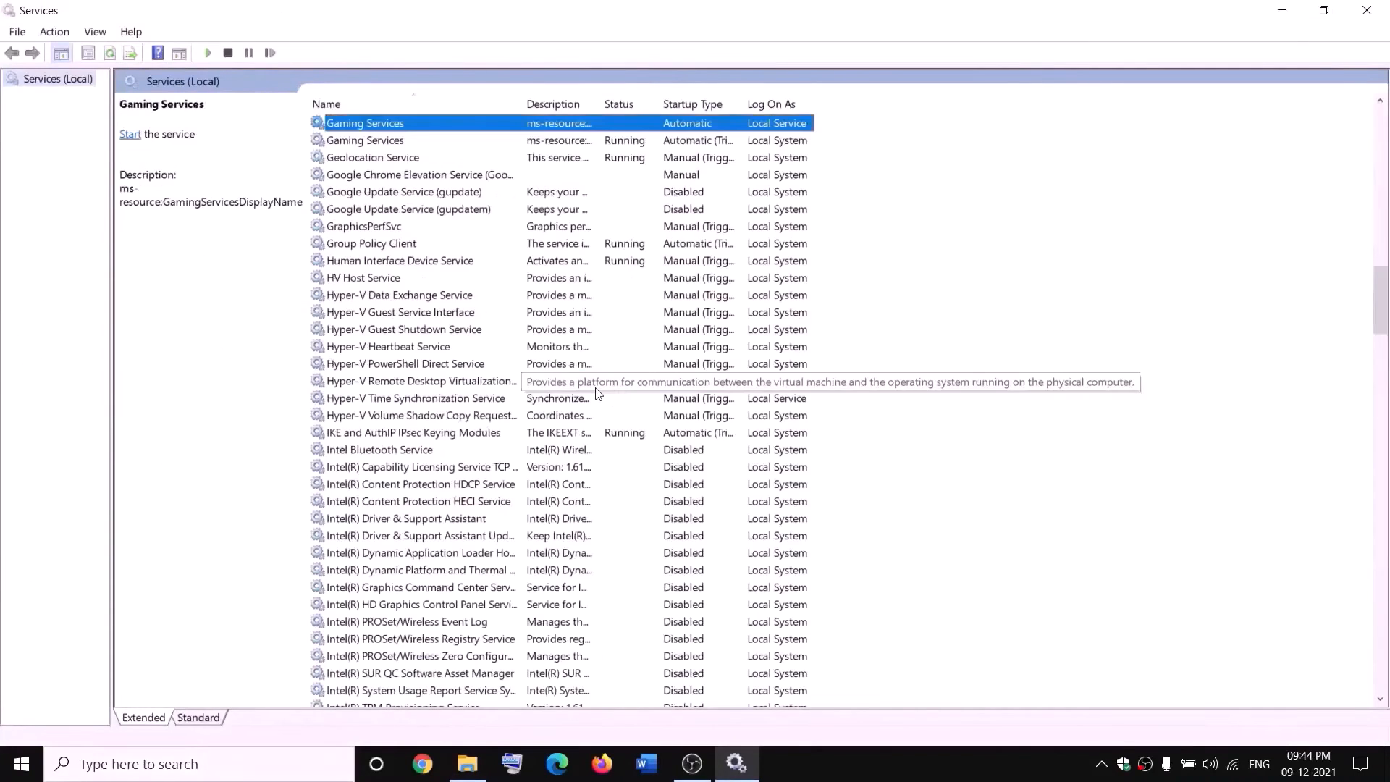
Start the Gaming Services entry that logs on as Local Service
{"action": "left_click", "coordinate": [616, 197]}
{"action": "left_click", "coordinate": [578, 124]}
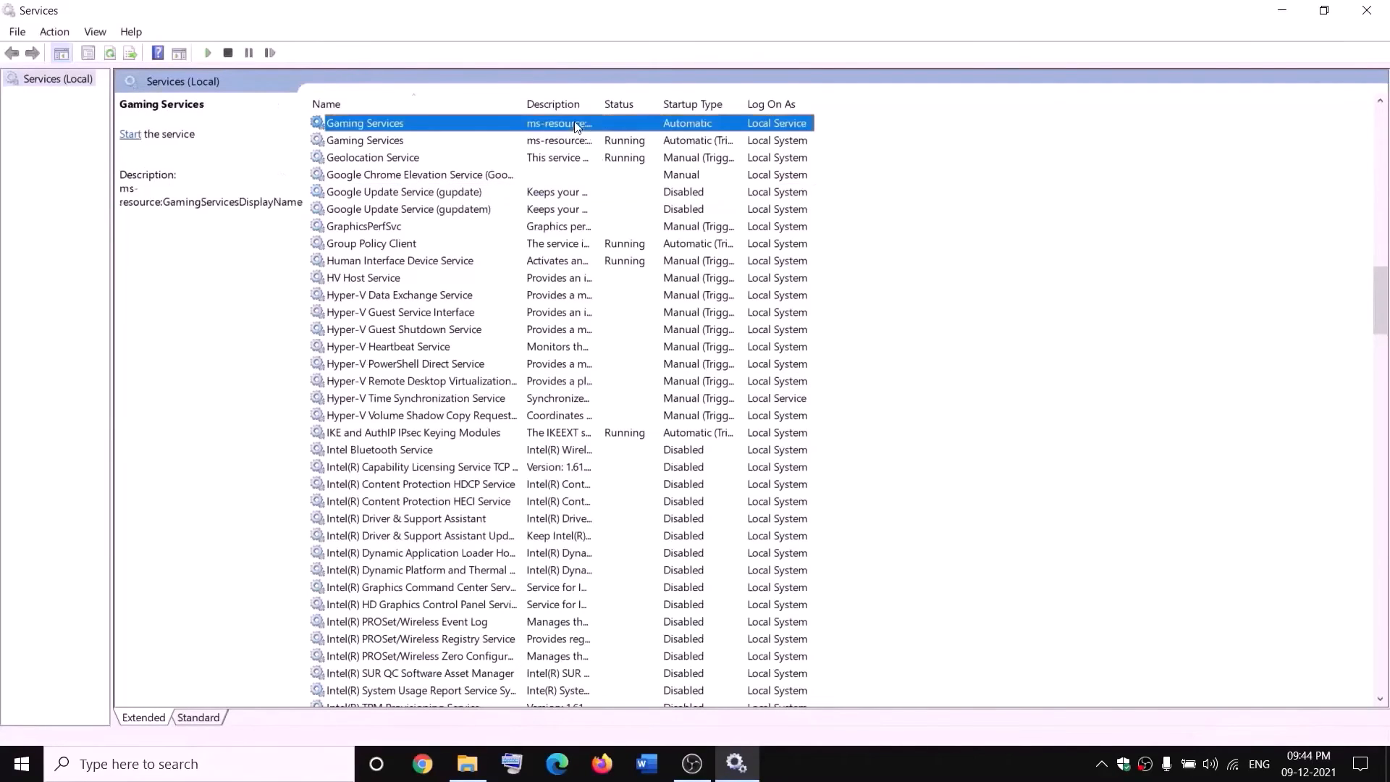
{"action": "right_click", "coordinate": [577, 123]}
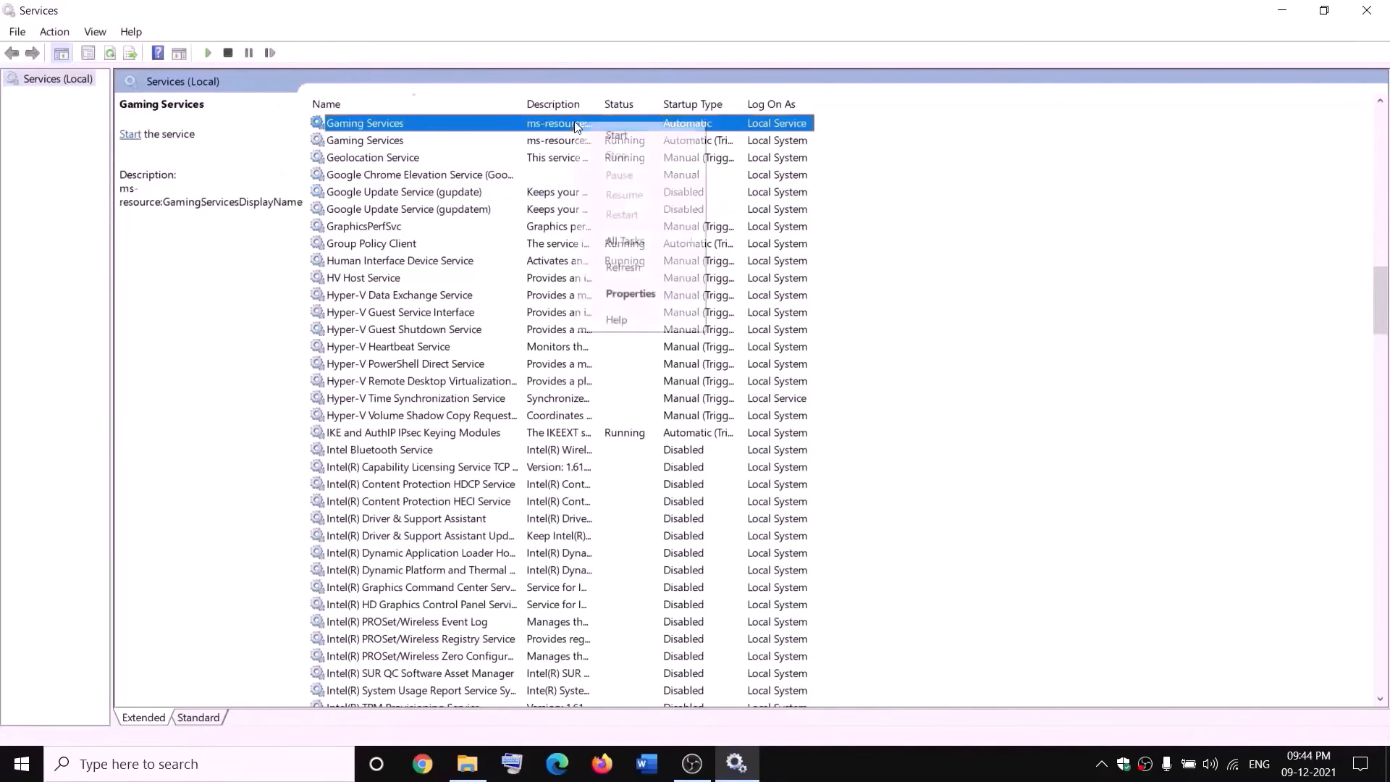
{"action": "left_click", "coordinate": [621, 136]}
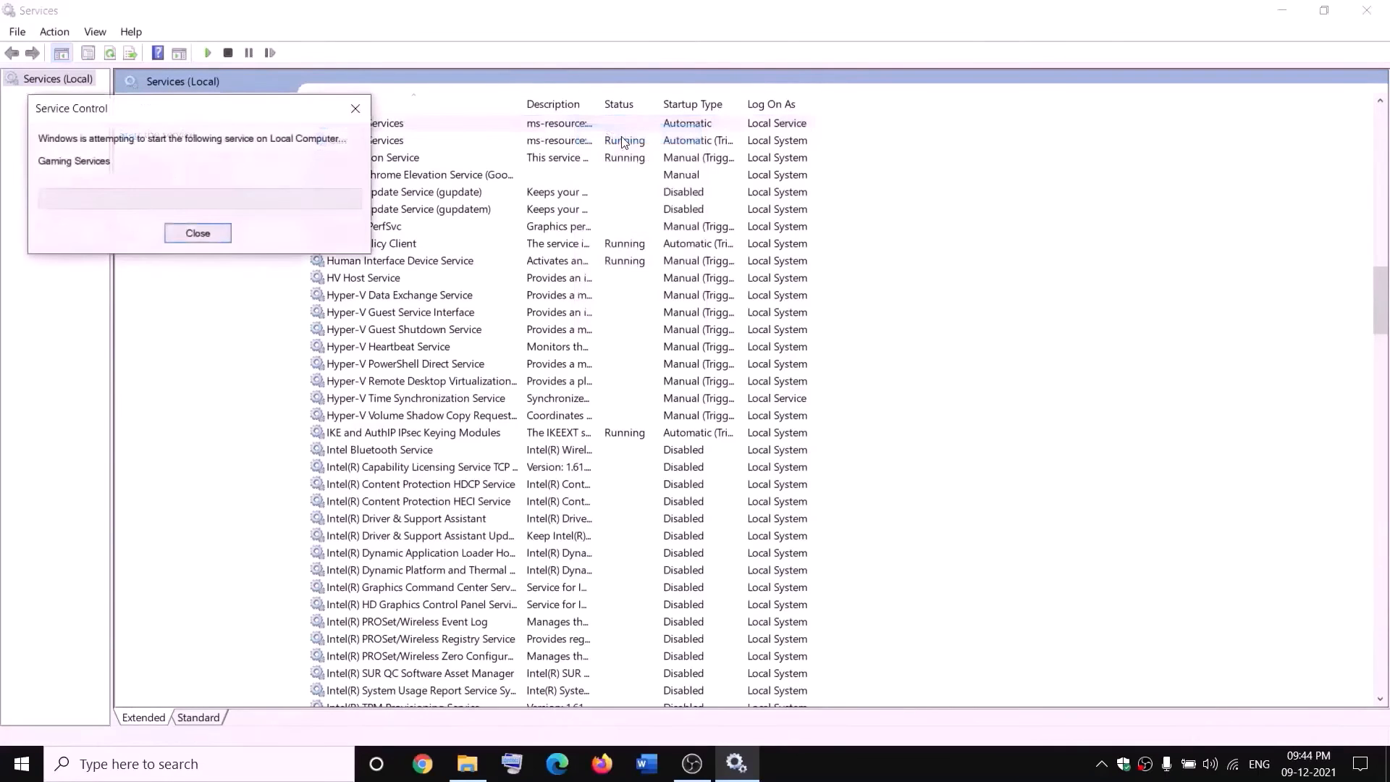
Stop both Gaming Services entries, the Local Service one first and the Local System one second
{"action": "right_click", "coordinate": [567, 125]}
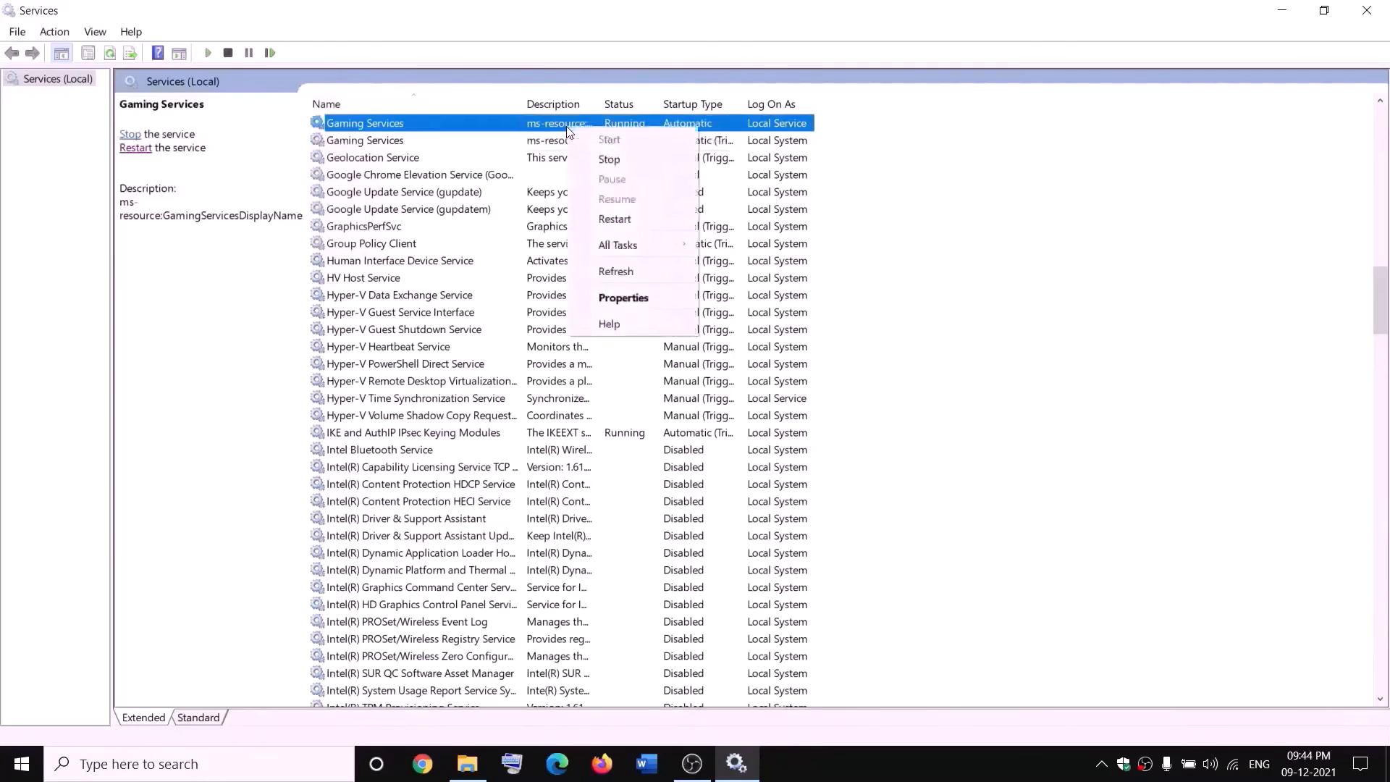
{"action": "left_click", "coordinate": [608, 157]}
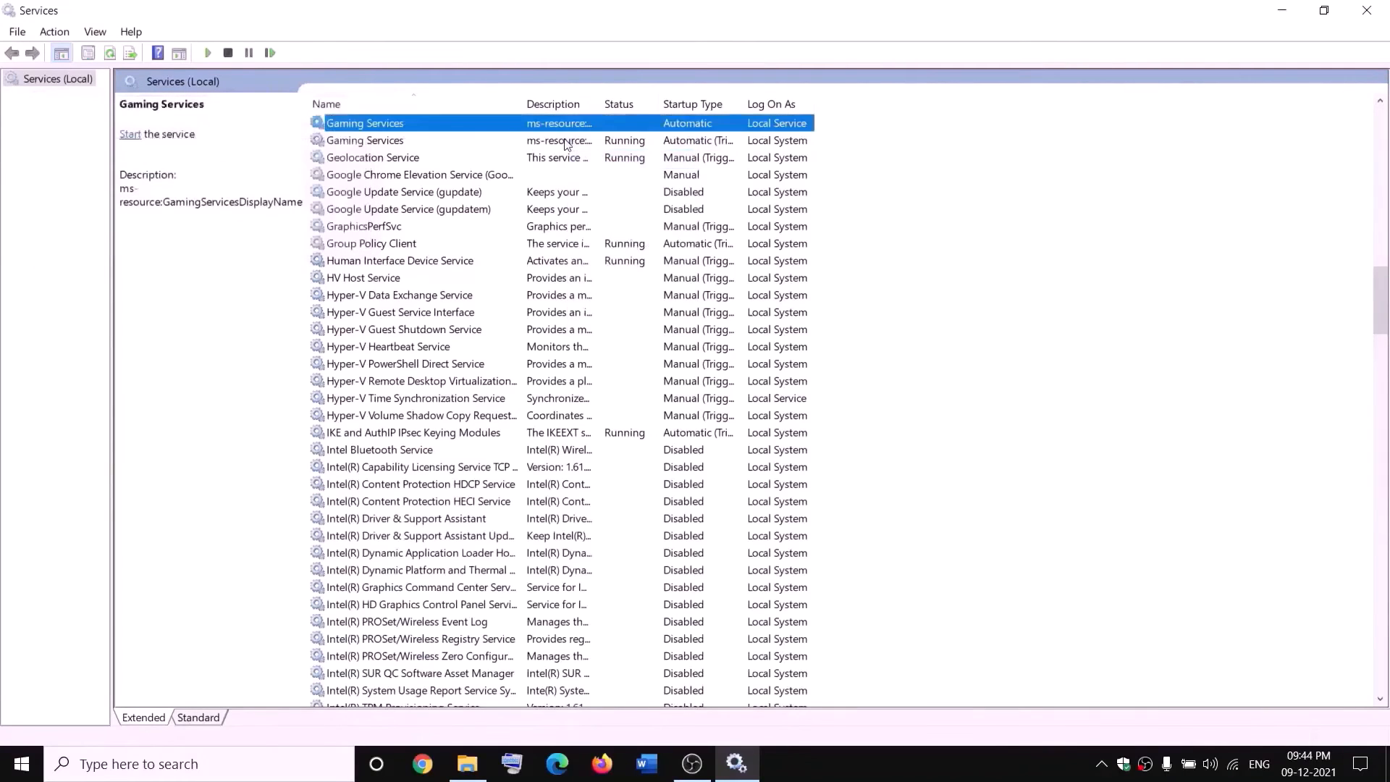
{"action": "left_click", "coordinate": [567, 140]}
{"action": "right_click", "coordinate": [566, 141]}
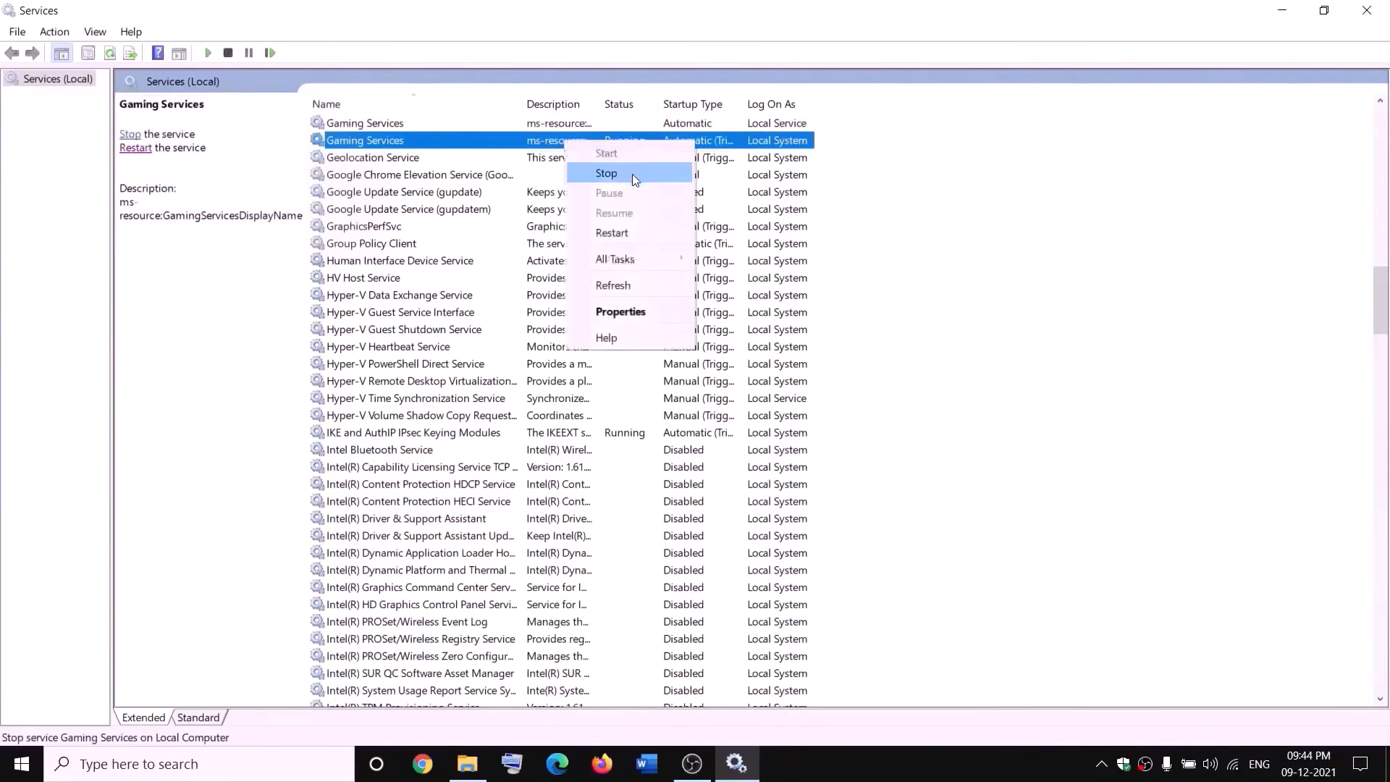
{"action": "left_click", "coordinate": [630, 173]}
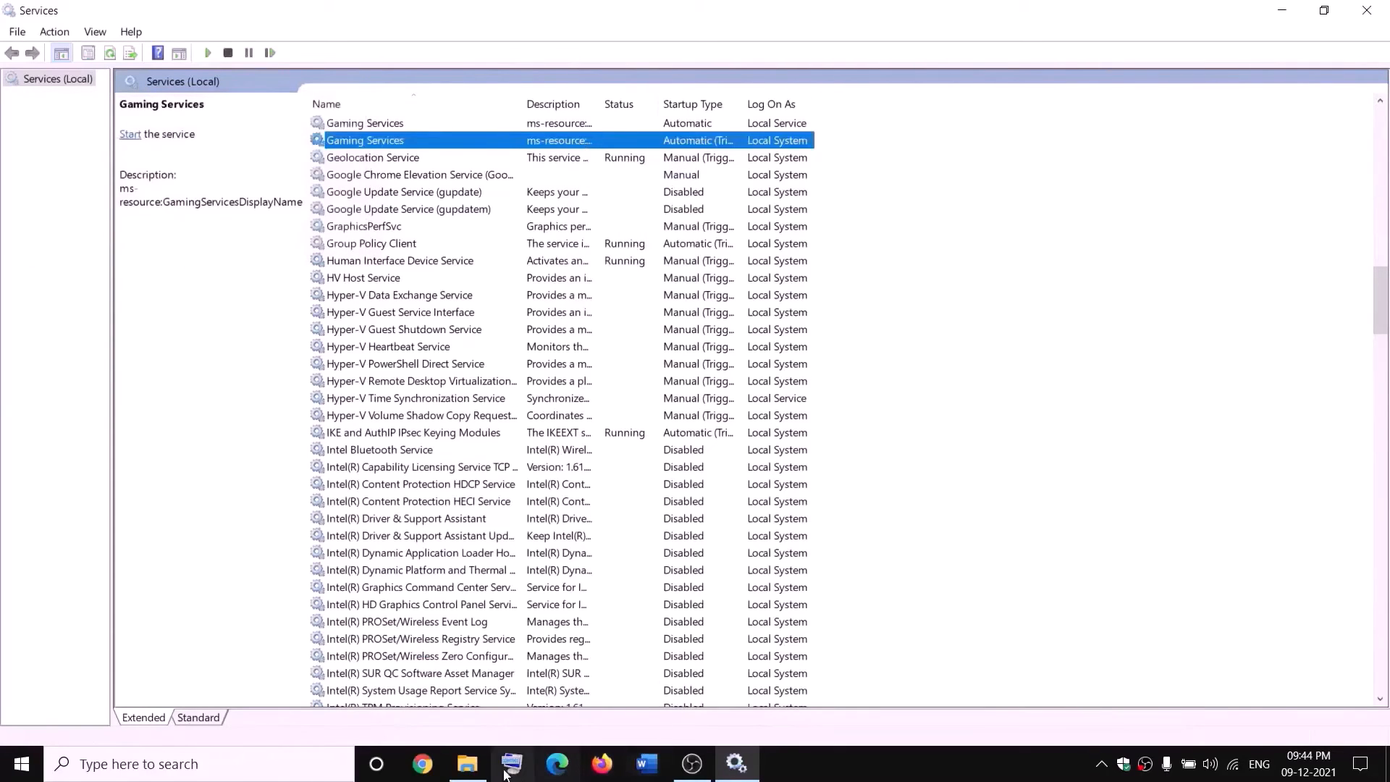
Check the folders on drive D in File Explorer, and start both Gaming Services entries again in Services
{"action": "left_click", "coordinate": [468, 763]}
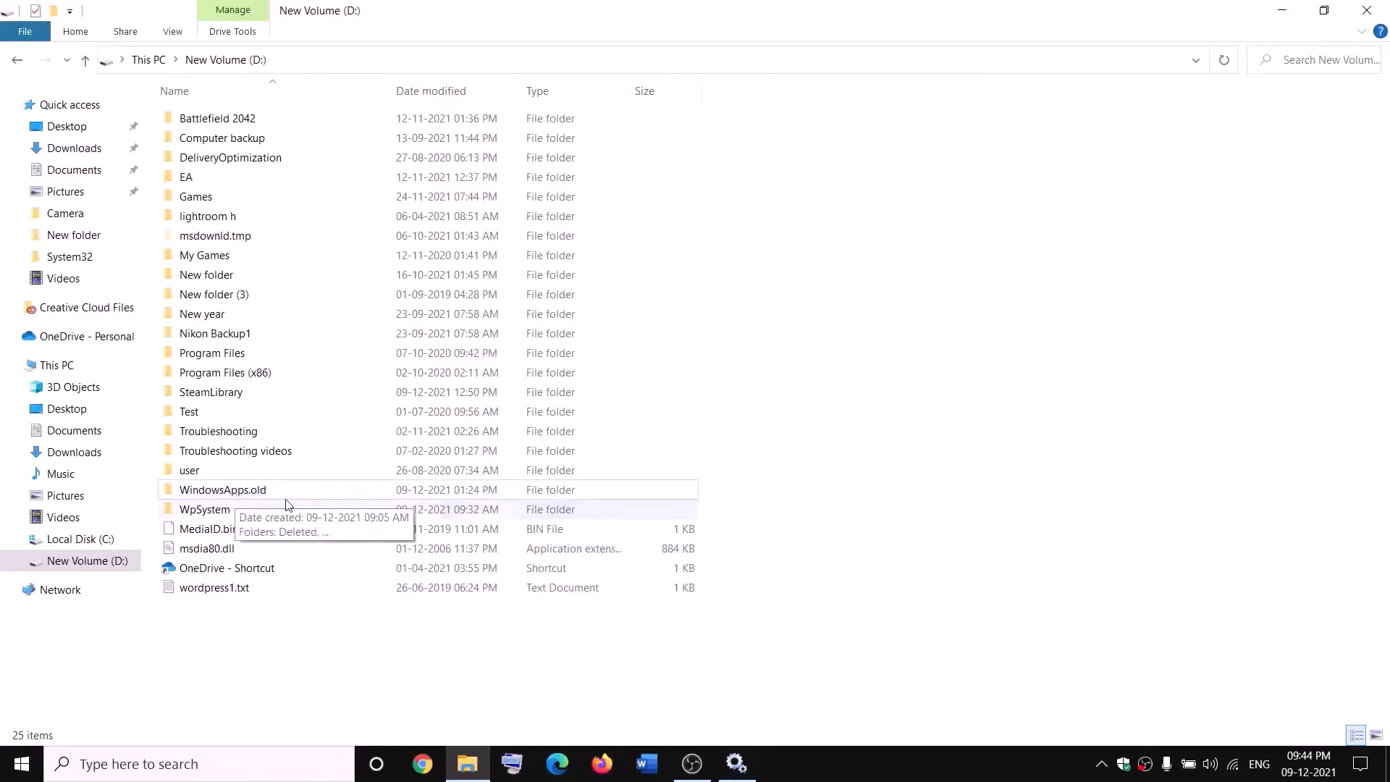
{"action": "key", "text": "alt+Tab"}
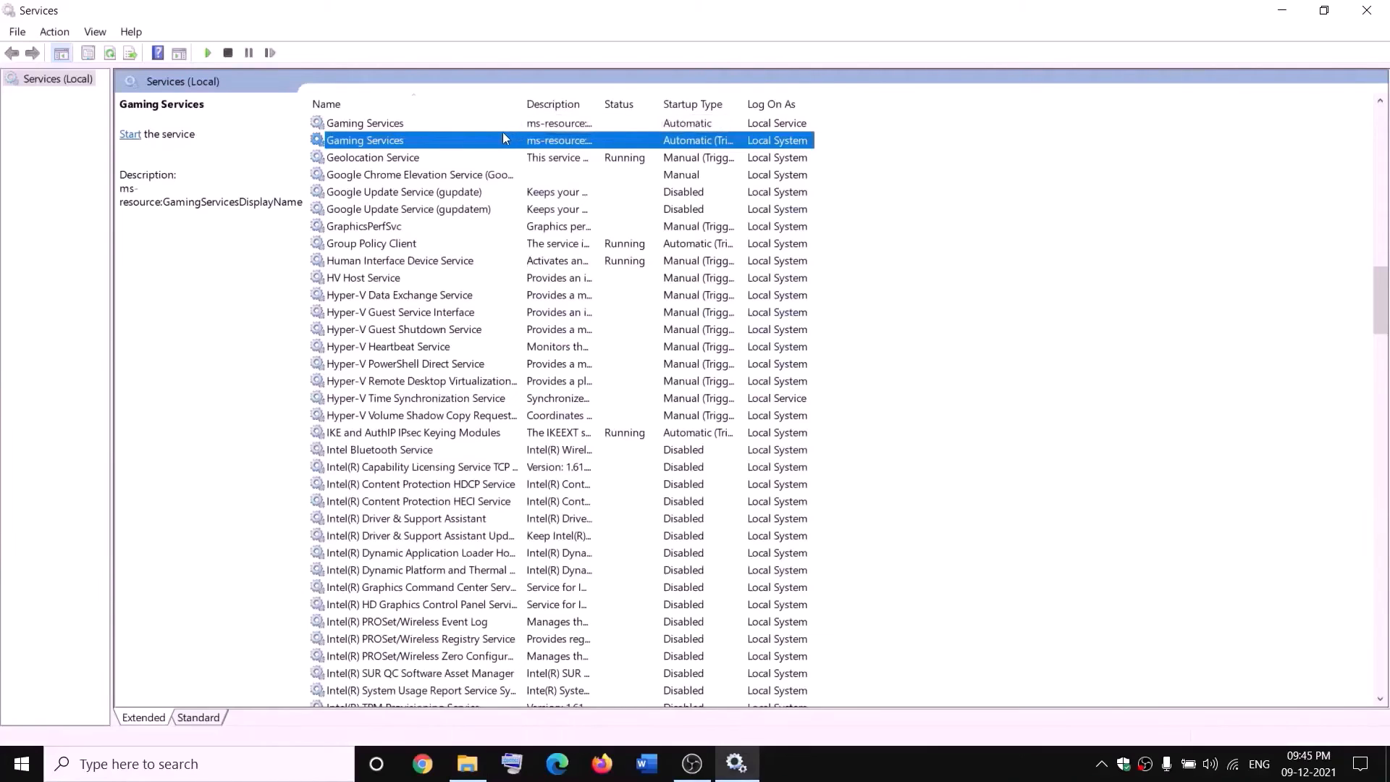
{"action": "right_click", "coordinate": [514, 124]}
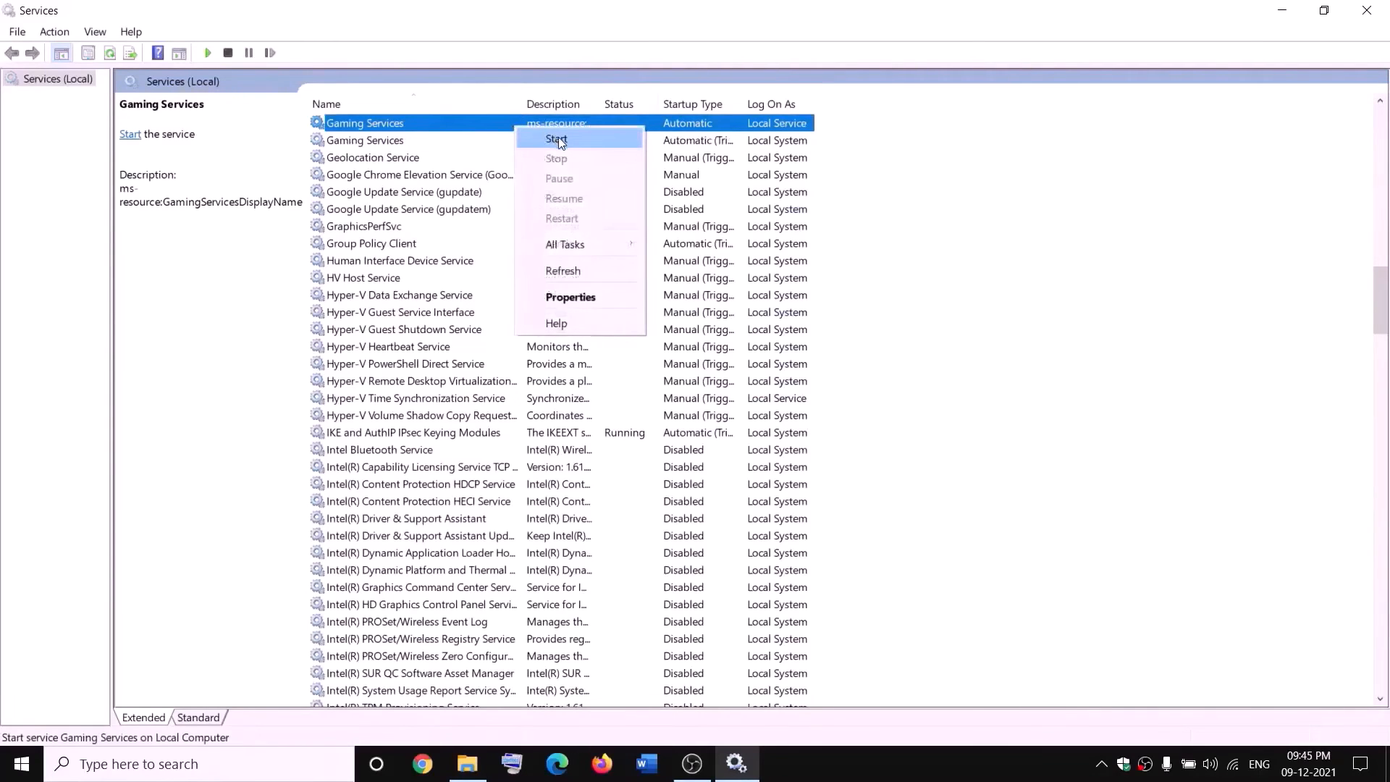
{"action": "left_click", "coordinate": [552, 141]}
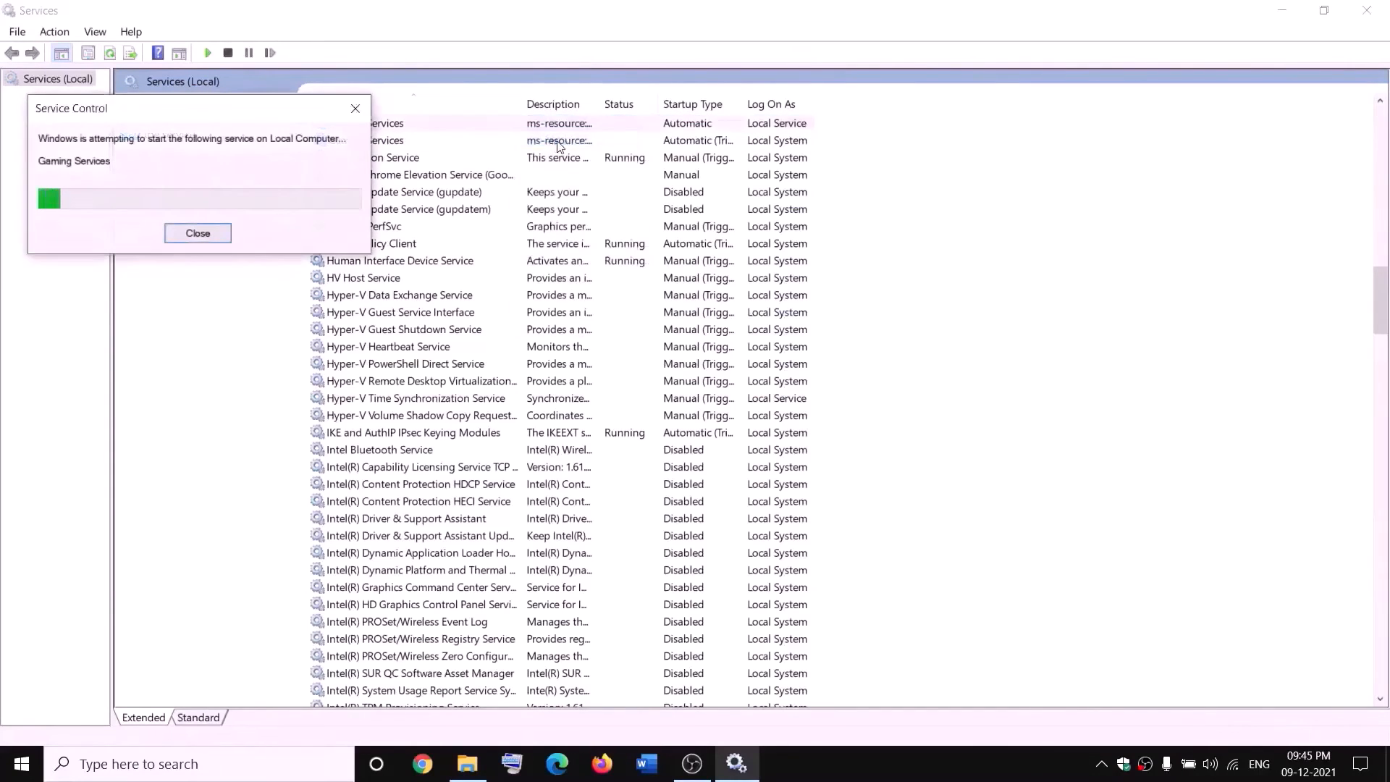
{"action": "right_click", "coordinate": [562, 143]}
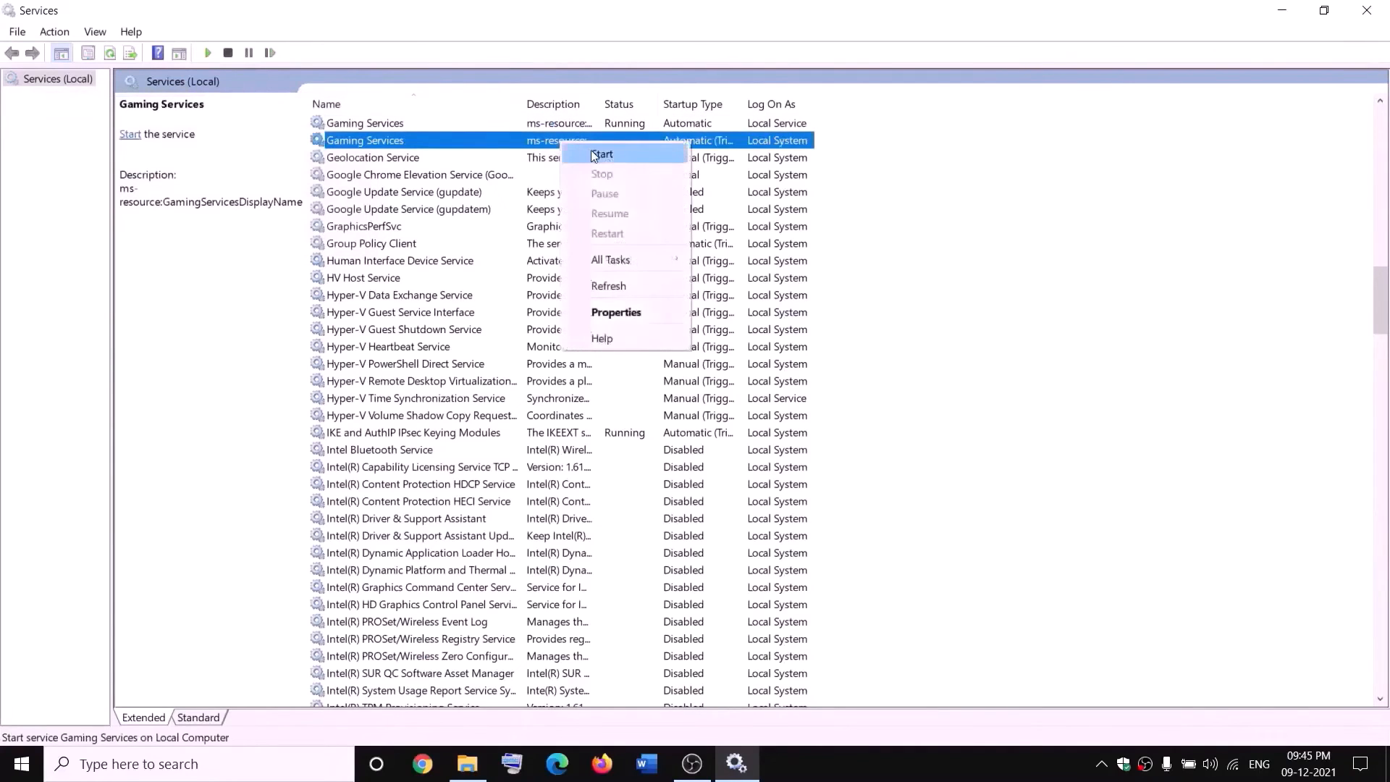
{"action": "left_click", "coordinate": [594, 155]}
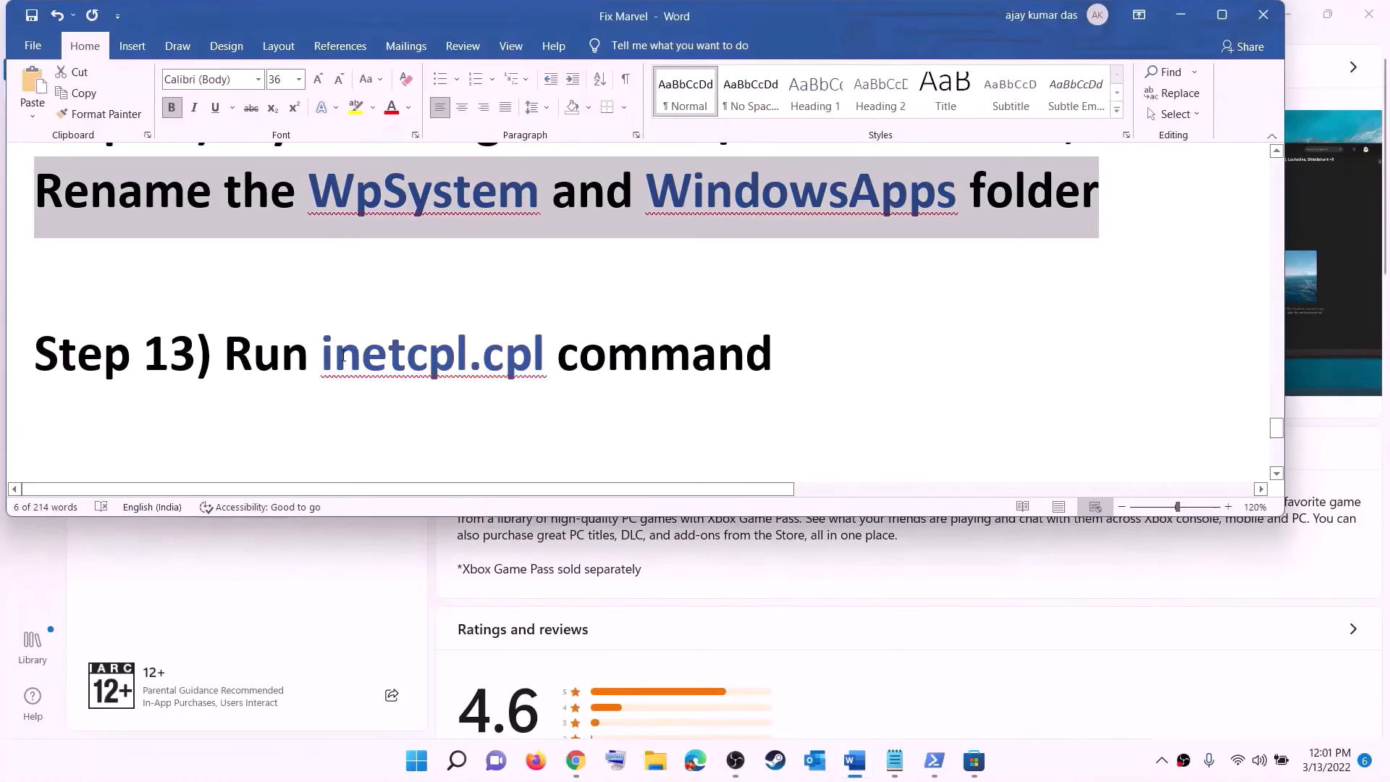
Copy the inetcpl.cpl command from step 13 of the Word document and open it through Windows search
{"action": "left_click_drag", "start_coordinate": [344, 358], "coordinate": [516, 341]}
{"action": "key", "text": "ctrl+c"}
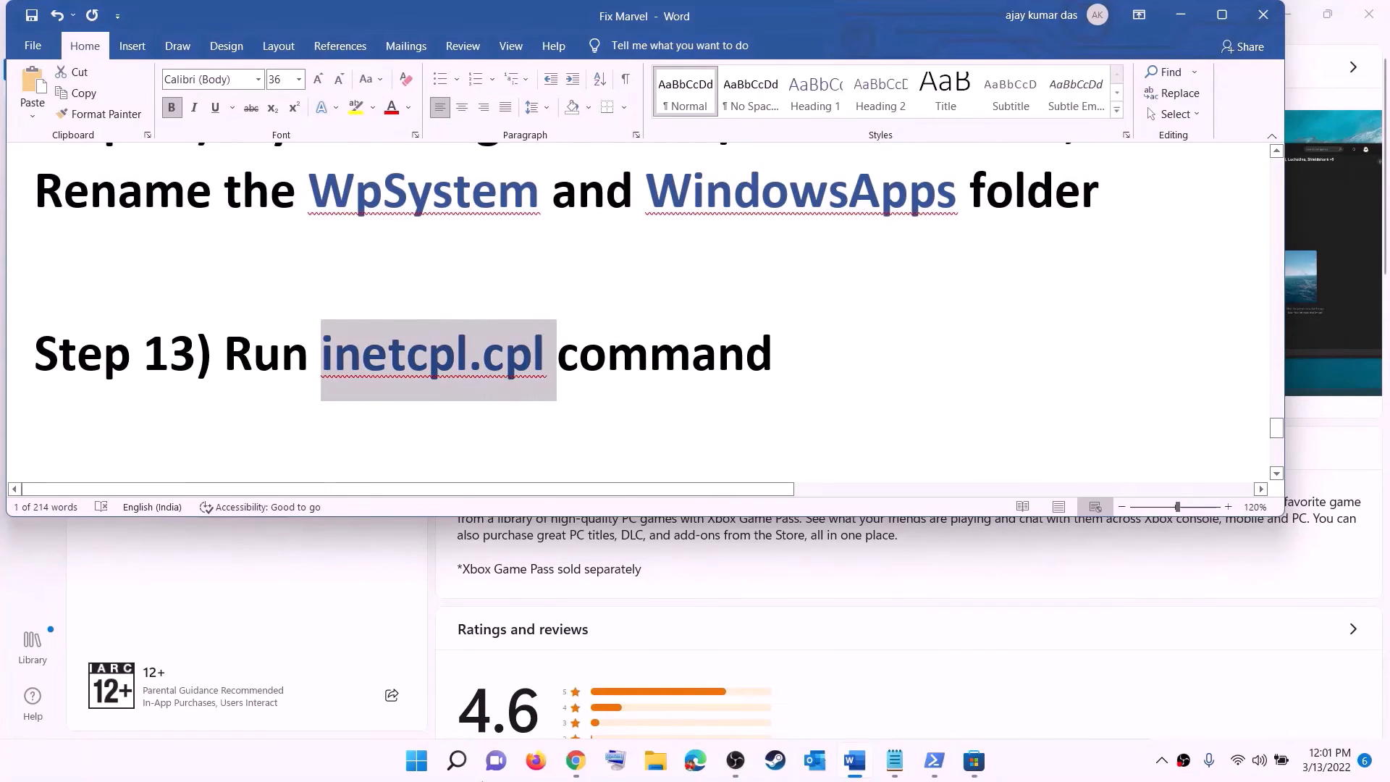
{"action": "left_click", "coordinate": [419, 760]}
{"action": "key", "text": "ctrl+v"}
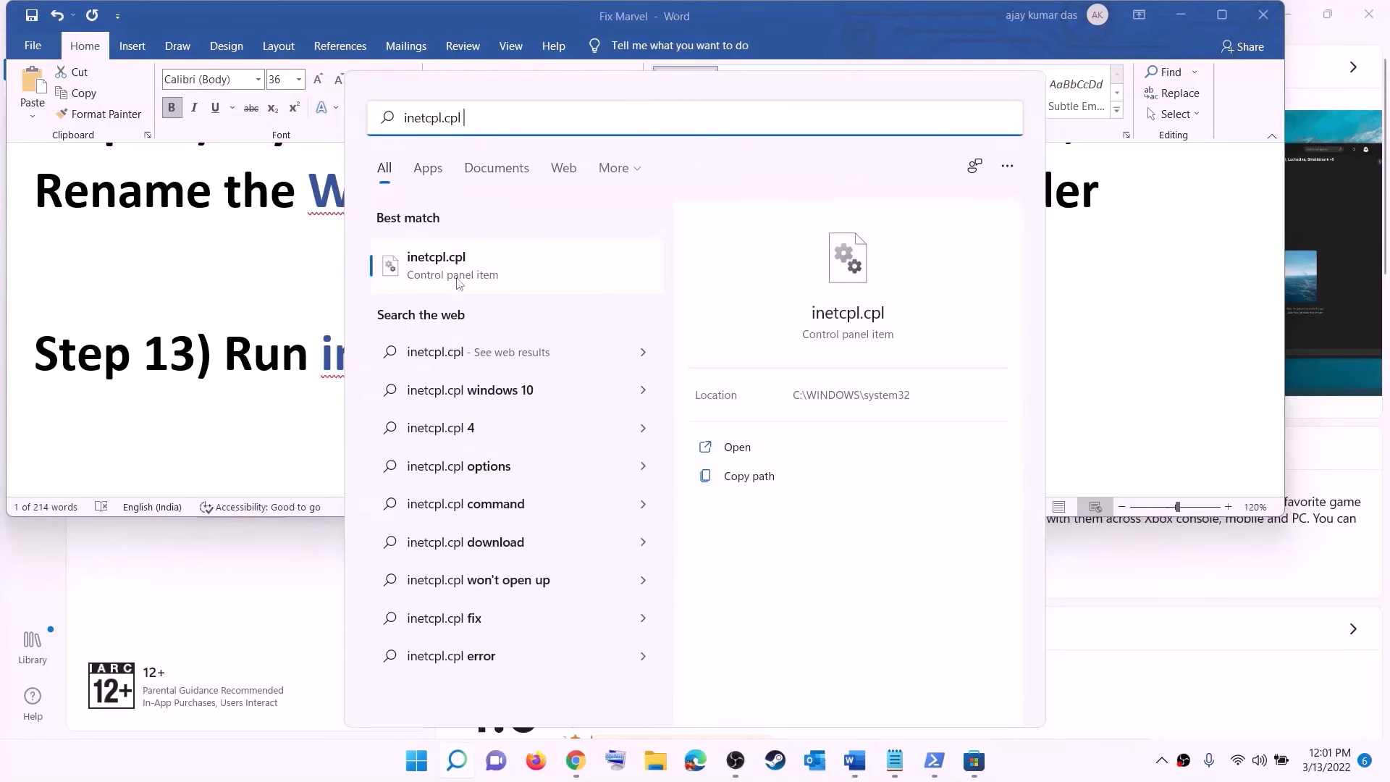
{"action": "left_click", "coordinate": [474, 277]}
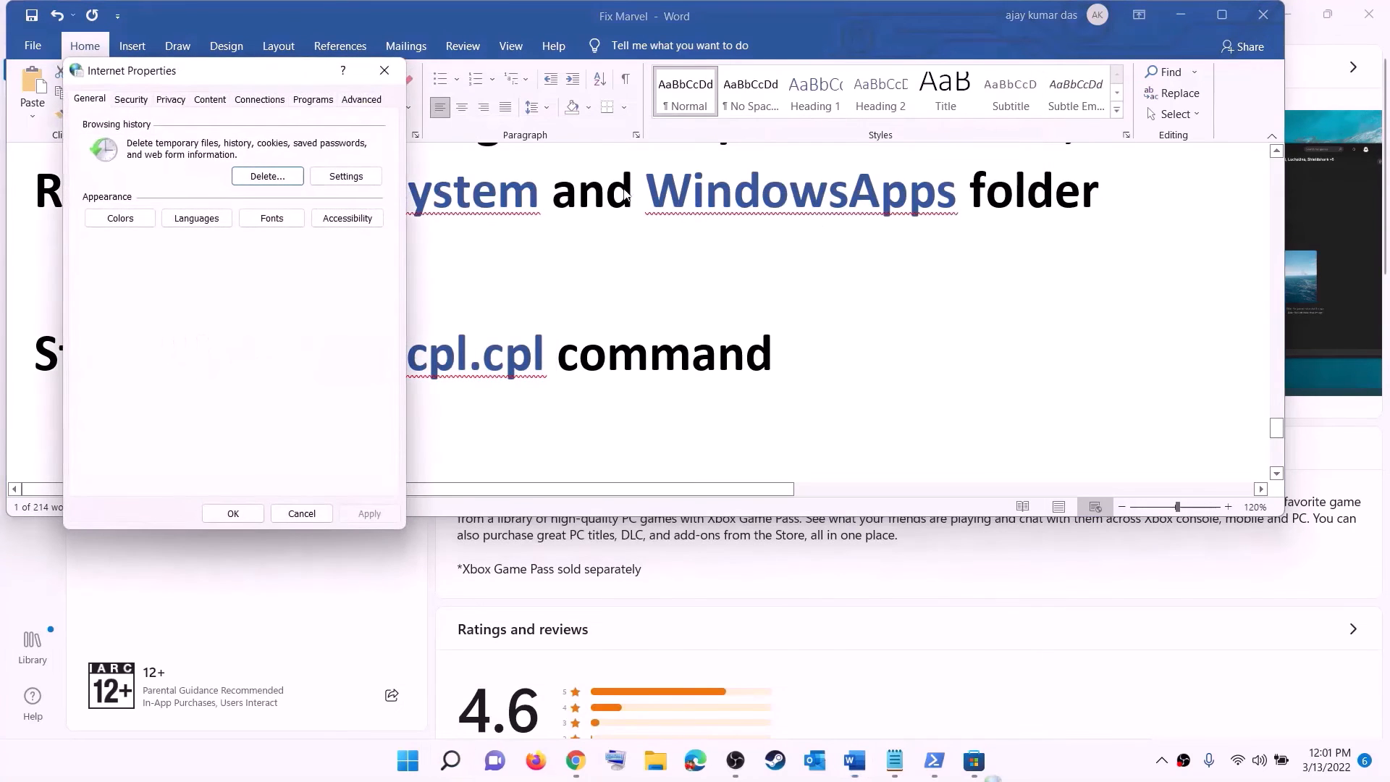
Examine the SSL and TLS options in the advanced settings of Internet Properties, and confirm the dialog
{"action": "left_click_drag", "start_coordinate": [249, 78], "coordinate": [888, 141]}
{"action": "left_click", "coordinate": [1012, 166]}
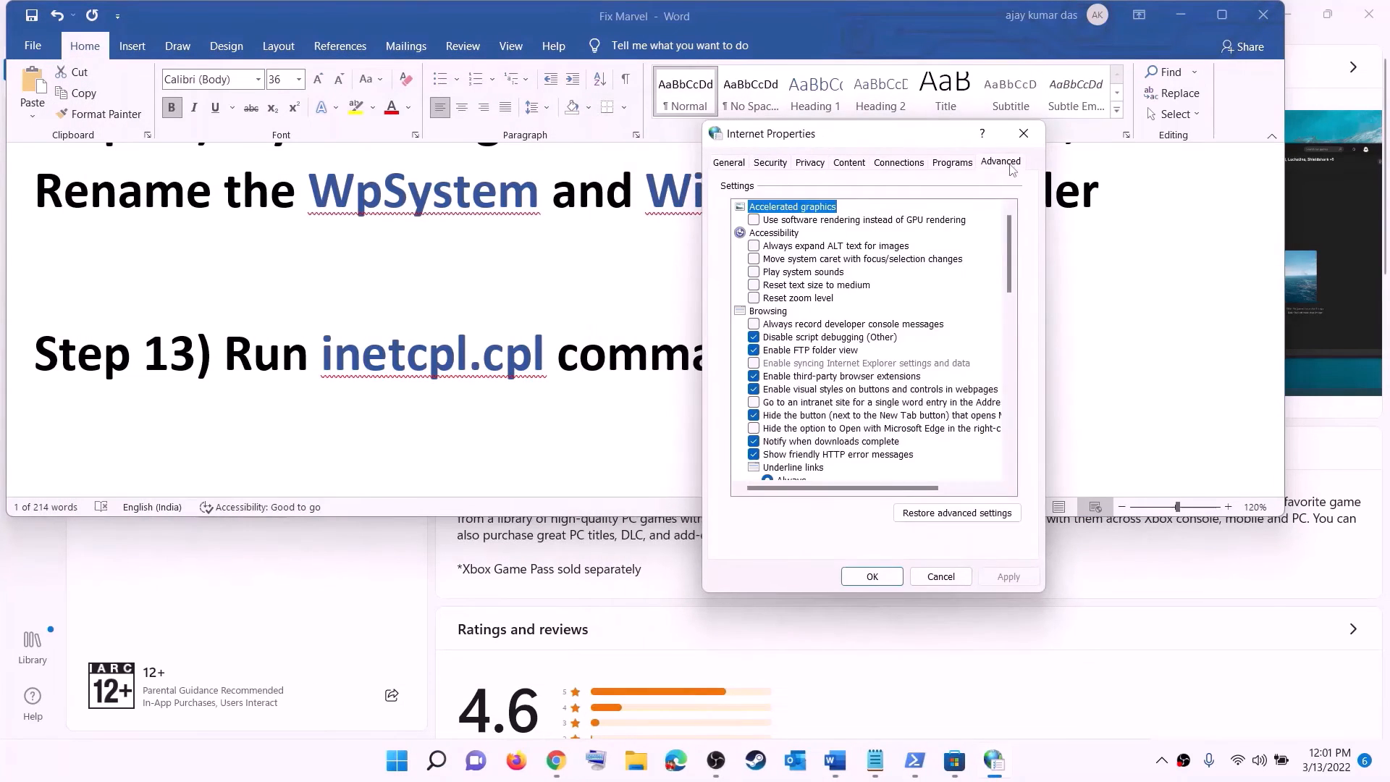
{"action": "scroll", "coordinate": [881, 345], "scroll_direction": "down", "scroll_amount": 15}
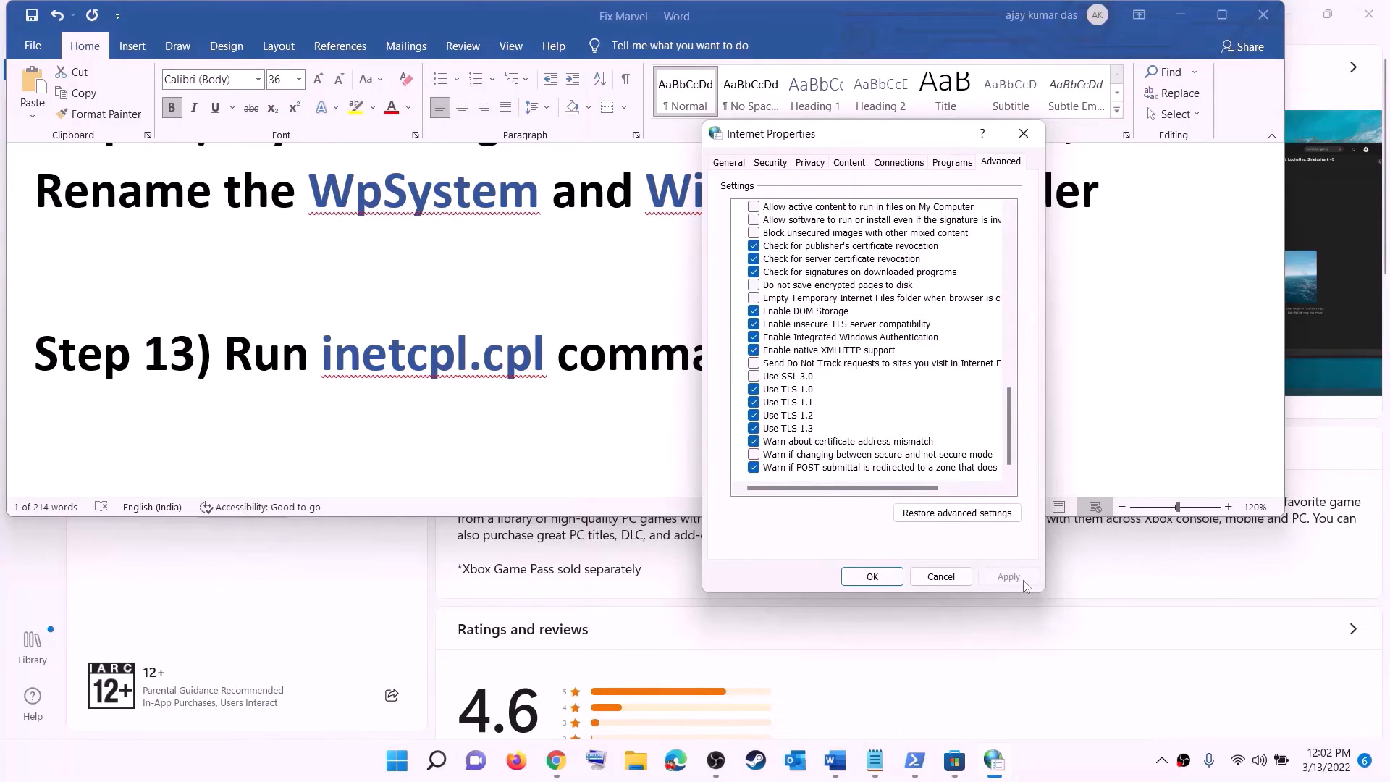
{"action": "left_click", "coordinate": [873, 577]}
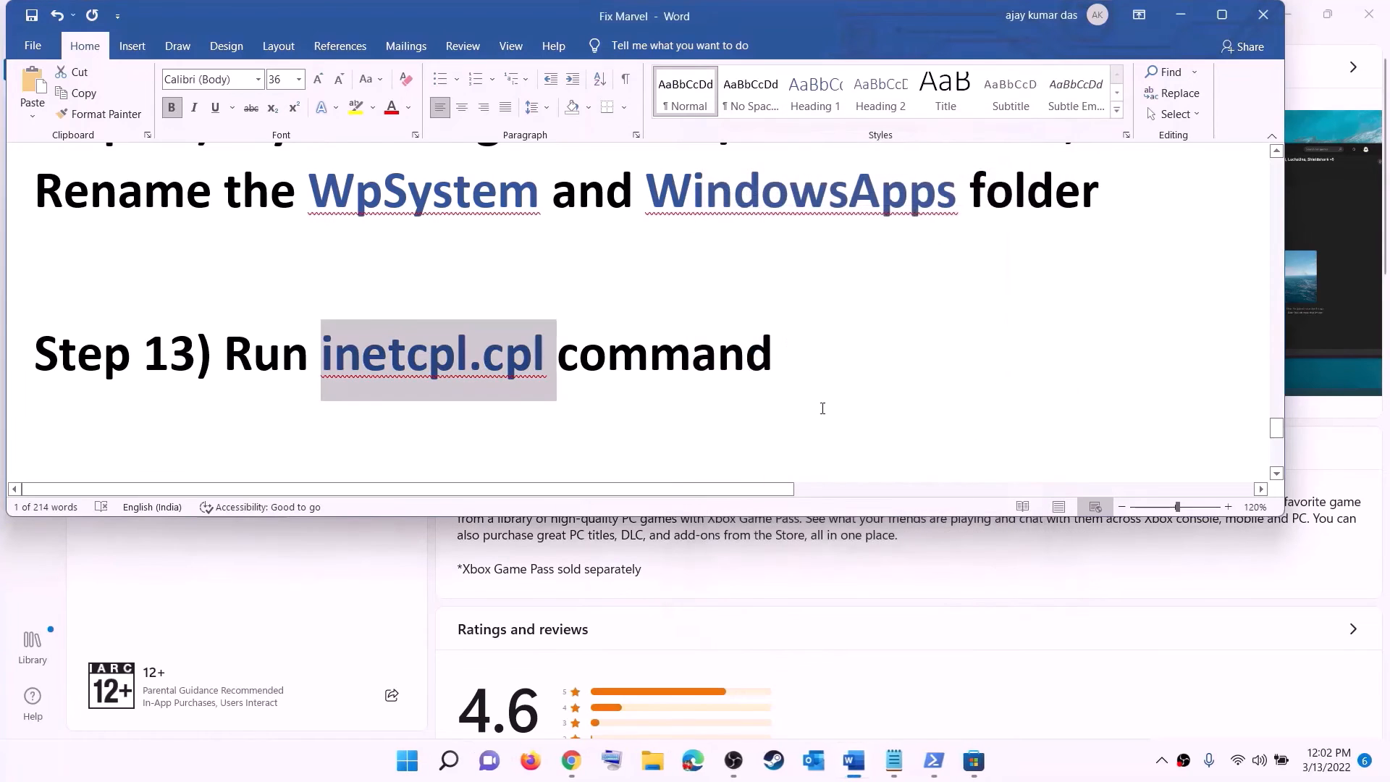
Read step 14 on updating Windows with the media creation tool, and highlight the Windows 10 and Windows 11 download links
{"action": "scroll", "coordinate": [297, 369], "scroll_direction": "down", "scroll_amount": 5}
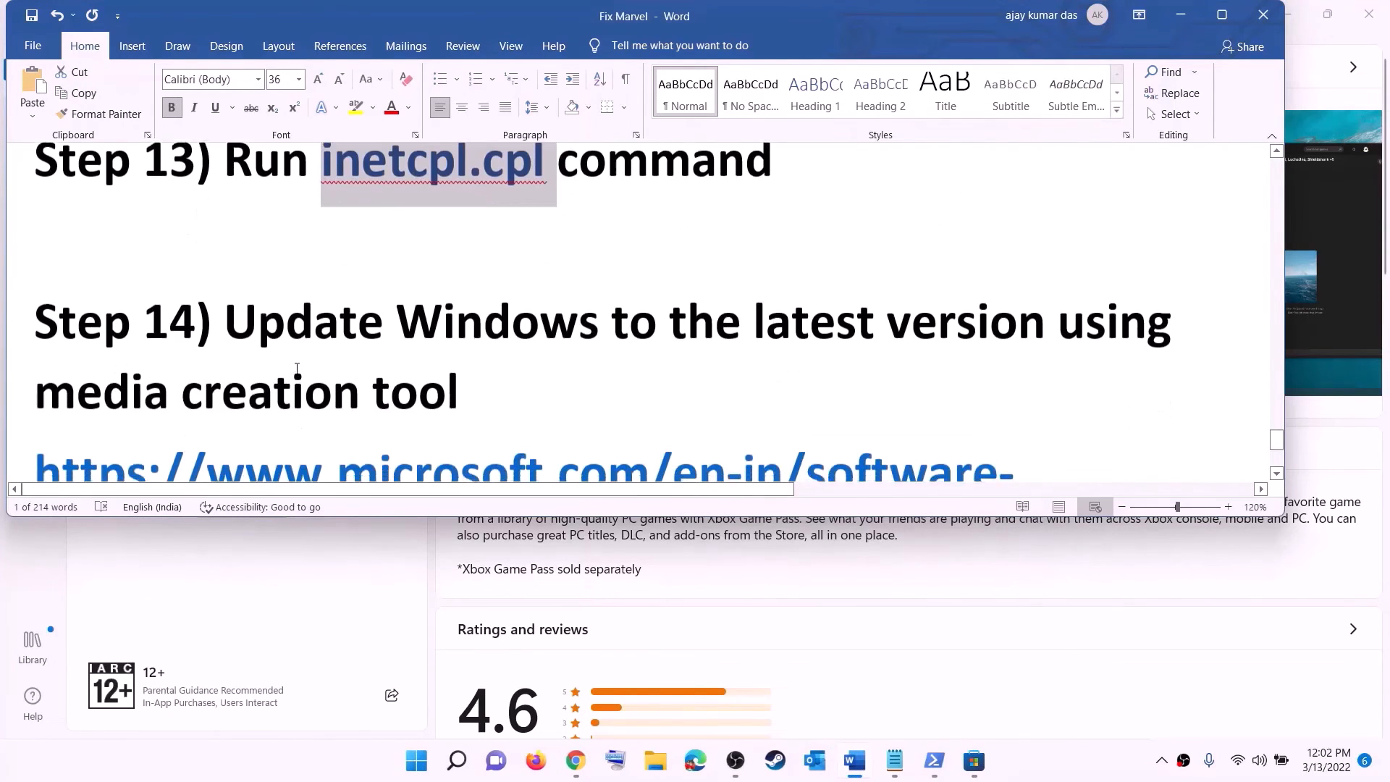
{"action": "left_click_drag", "start_coordinate": [239, 262], "coordinate": [543, 311]}
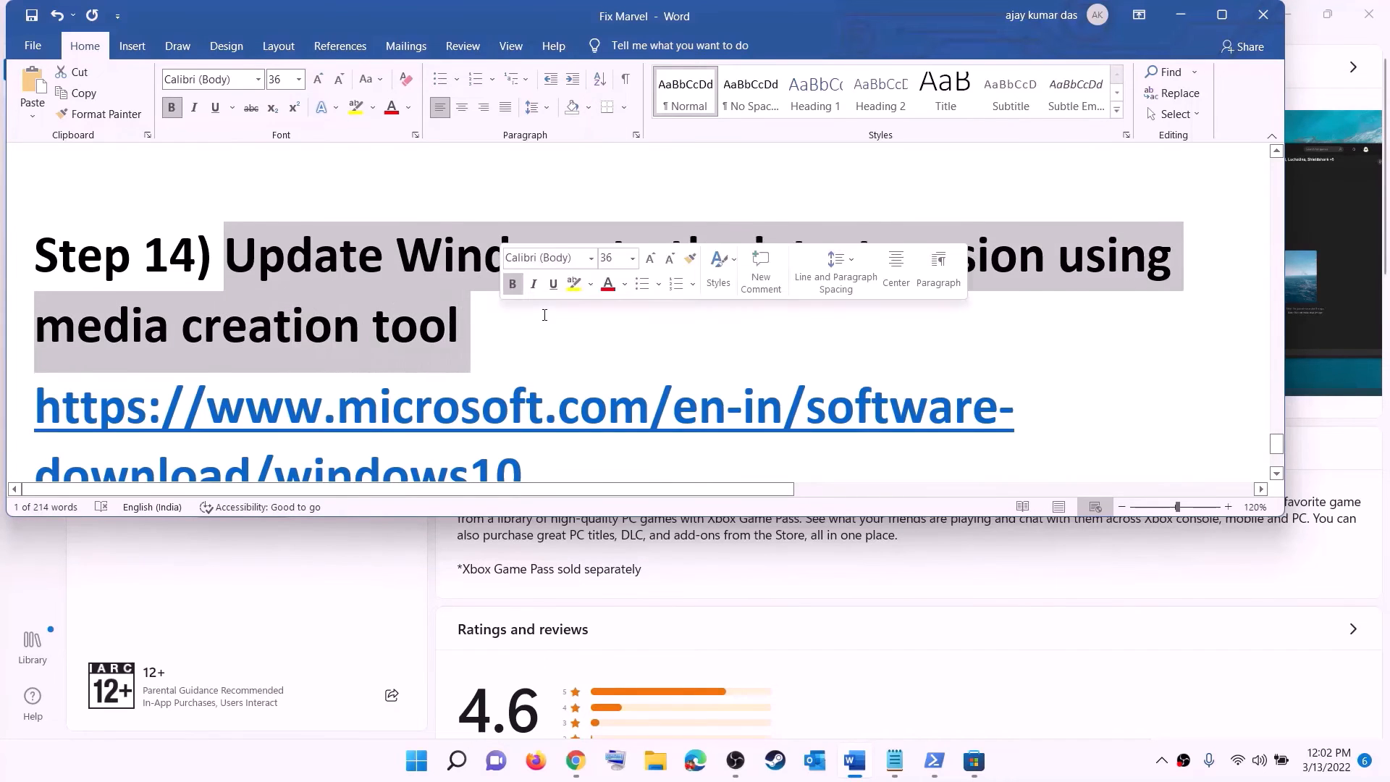
{"action": "scroll", "coordinate": [562, 317], "scroll_direction": "down", "scroll_amount": 2}
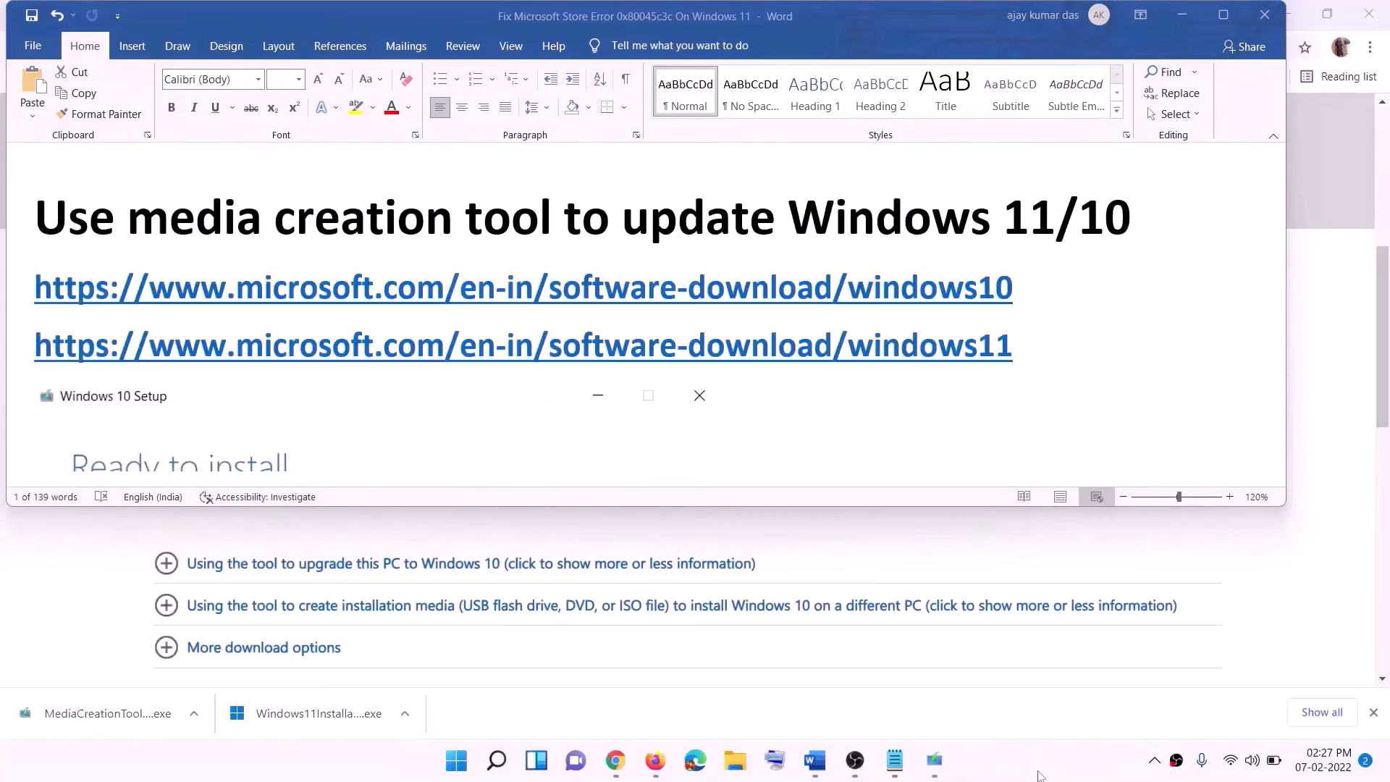
{"action": "left_click", "coordinate": [1024, 290]}
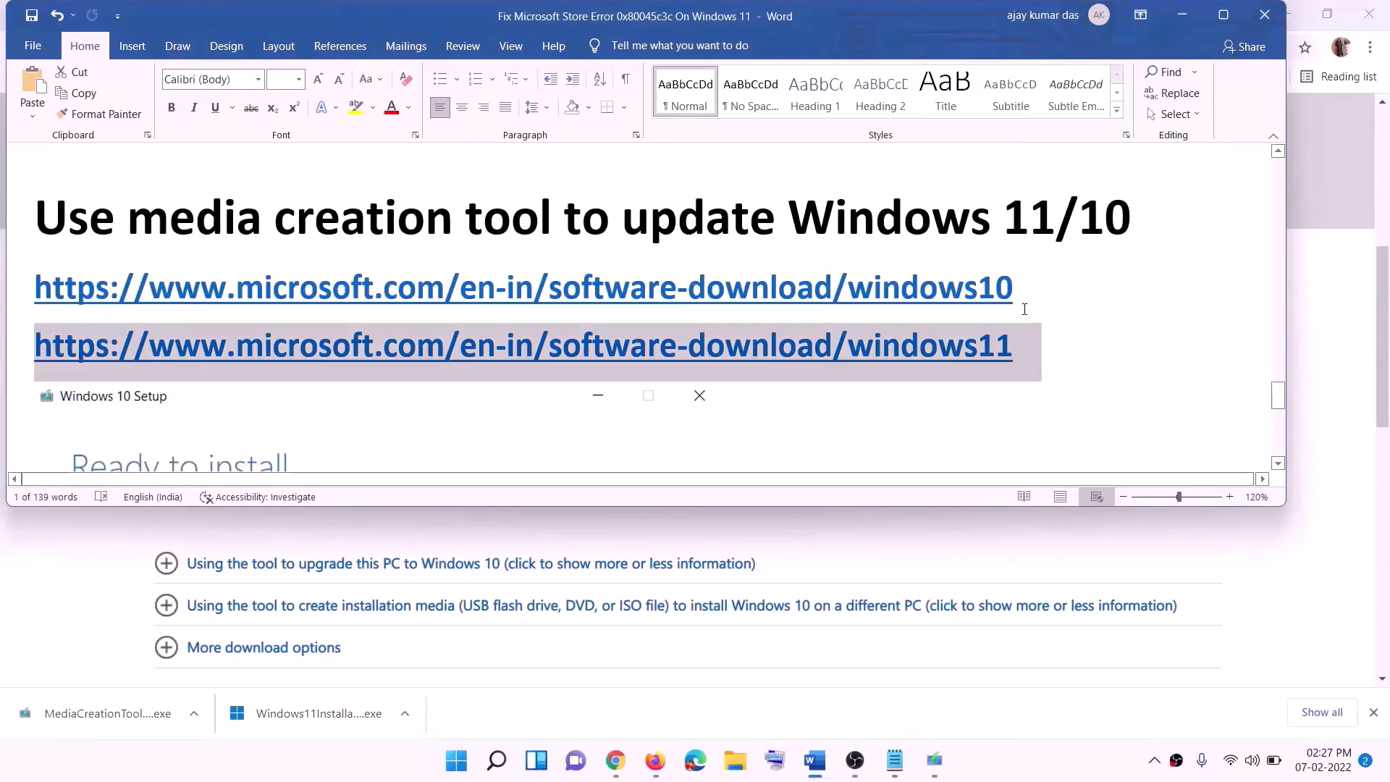
{"action": "triple_click", "coordinate": [962, 284]}
{"action": "triple_click", "coordinate": [1034, 347]}
Download the media creation tool from the Create Windows 10 installation media section of Microsoft's Download Windows 10 page in Chrome
{"action": "left_click", "coordinate": [1182, 14]}
{"action": "scroll", "coordinate": [592, 372], "scroll_direction": "up", "scroll_amount": 5}
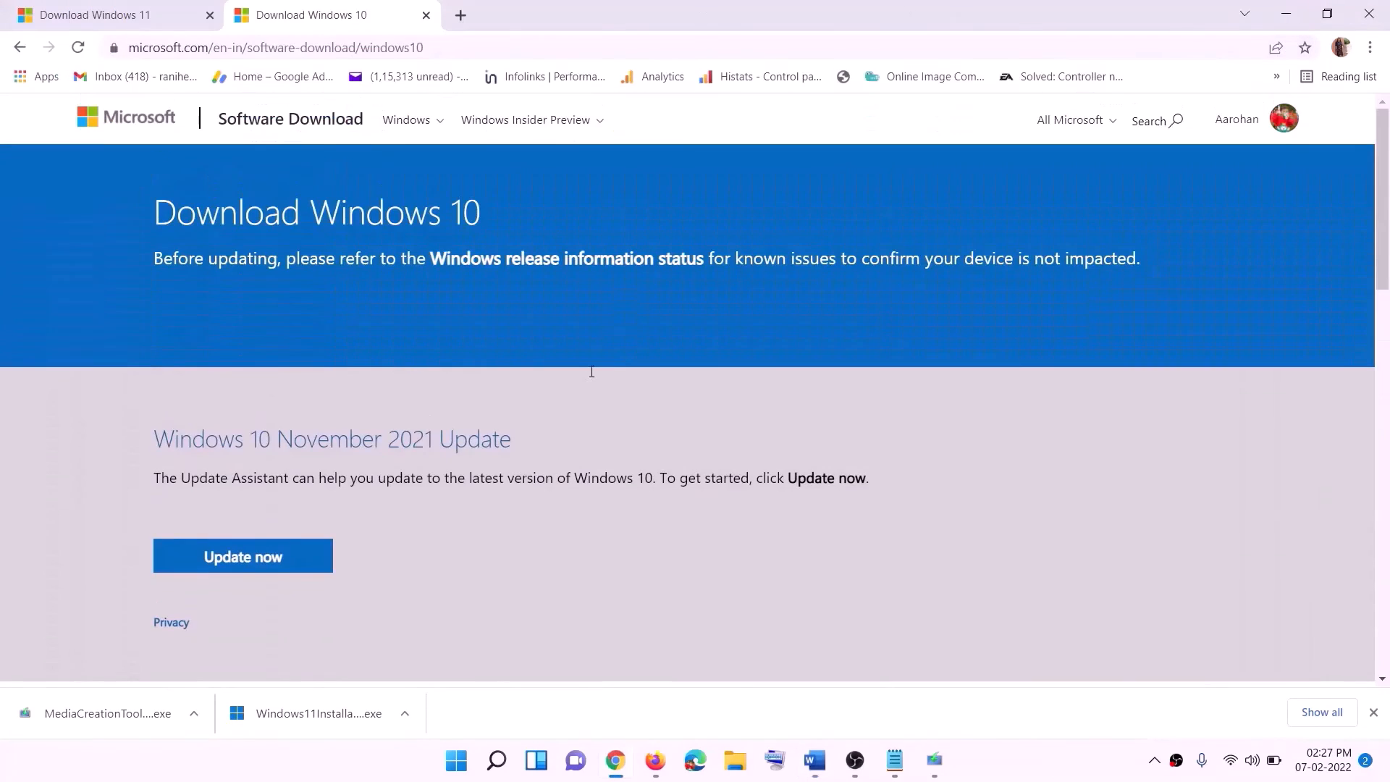
{"action": "scroll", "coordinate": [493, 347], "scroll_direction": "down", "scroll_amount": 5}
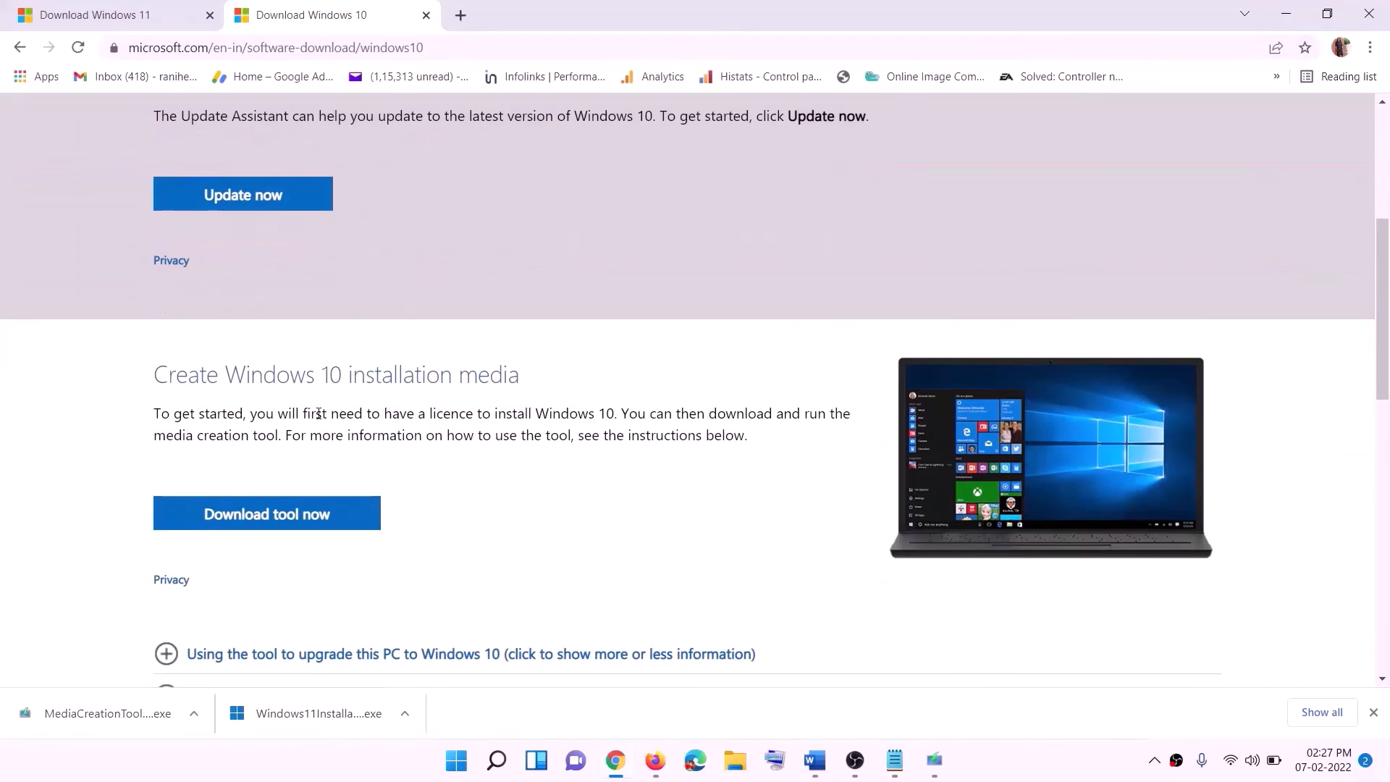
{"action": "left_click_drag", "start_coordinate": [166, 435], "coordinate": [313, 434]}
{"action": "scroll", "coordinate": [463, 397], "scroll_direction": "down", "scroll_amount": 3}
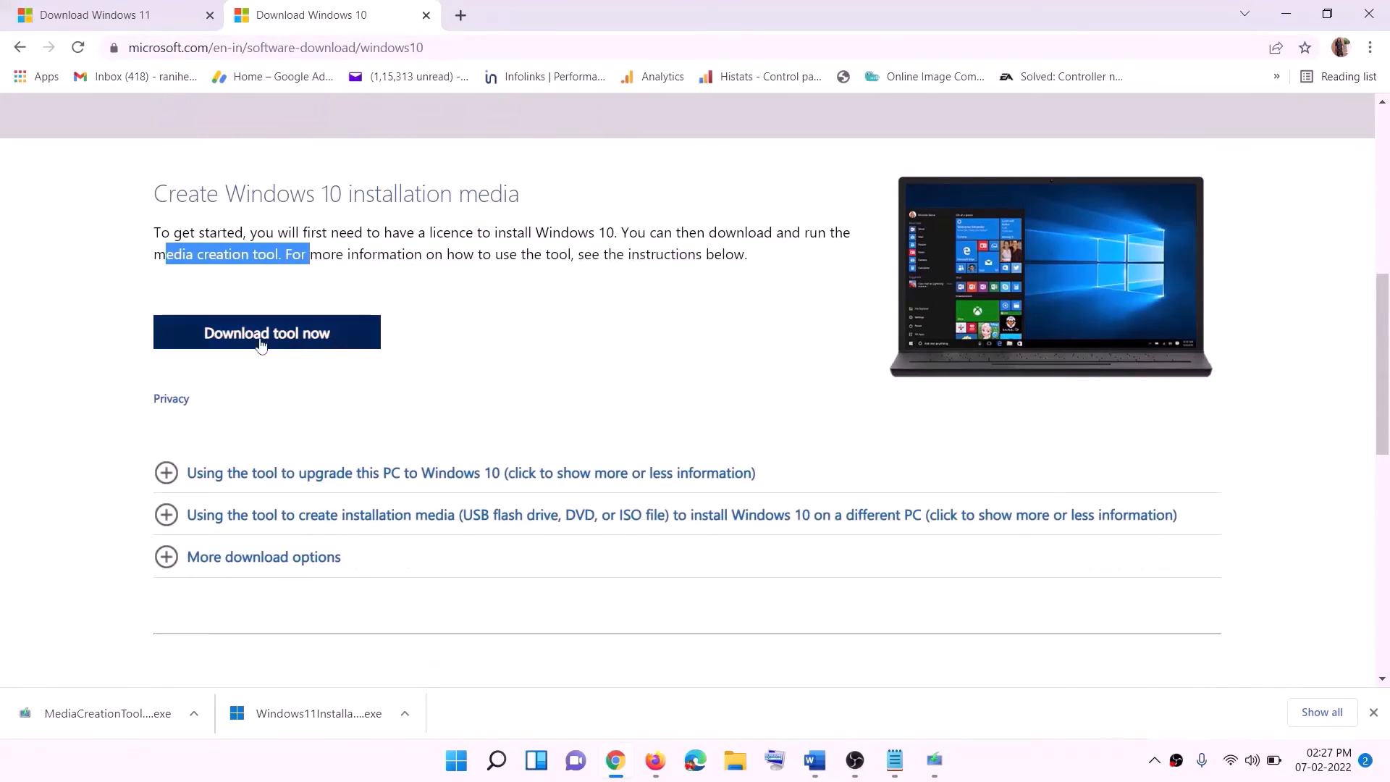
{"action": "left_click", "coordinate": [290, 343]}
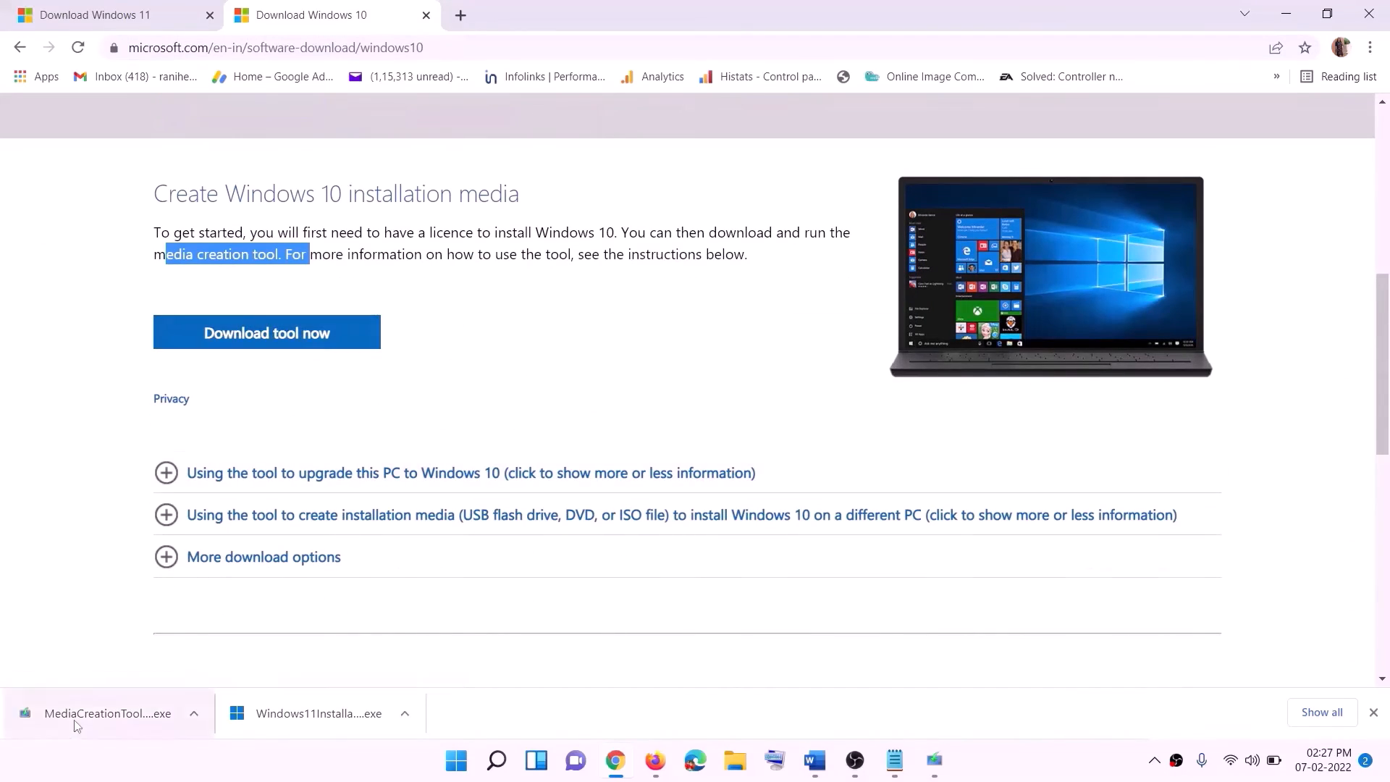
Proceed through Windows 10 Setup with Upgrade this PC now selected to begin downloading Windows 10
{"action": "left_click", "coordinate": [947, 769]}
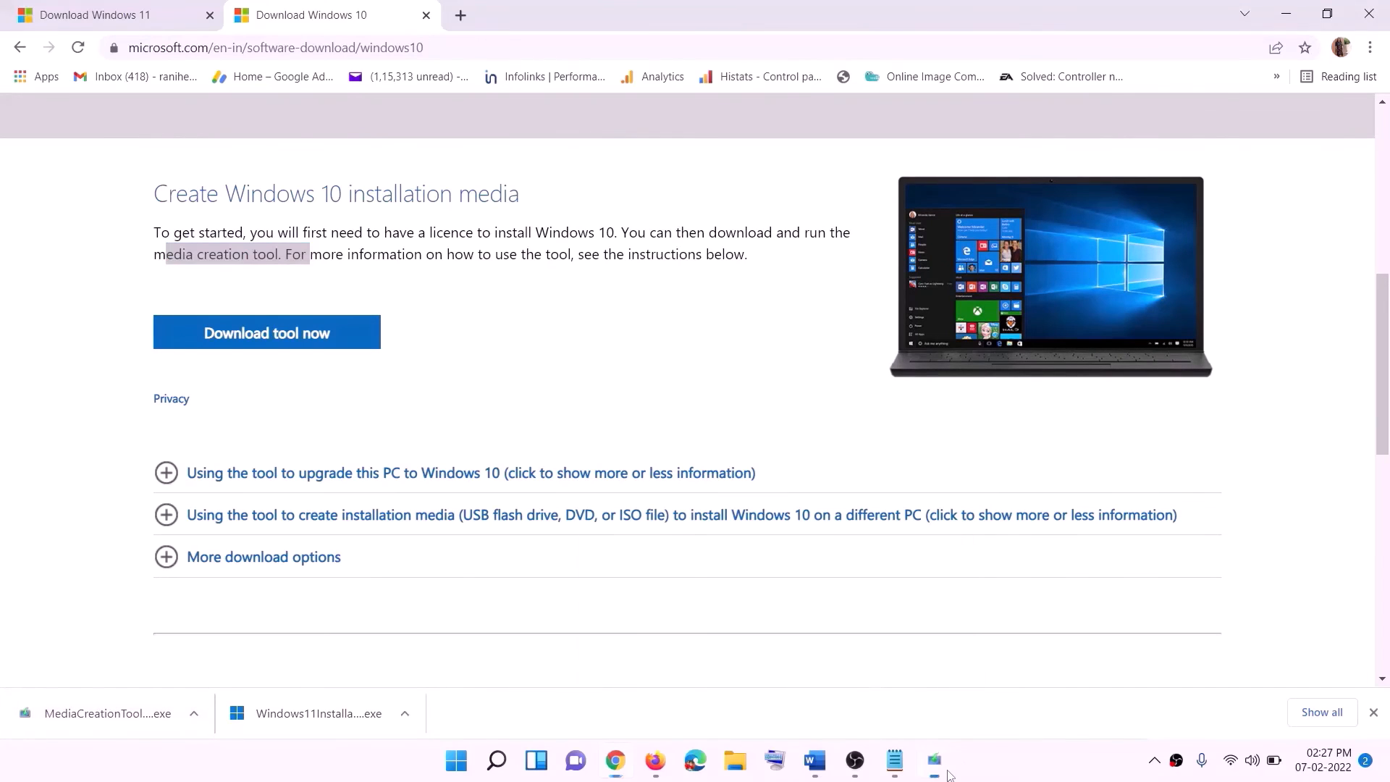
{"action": "left_click", "coordinate": [905, 590]}
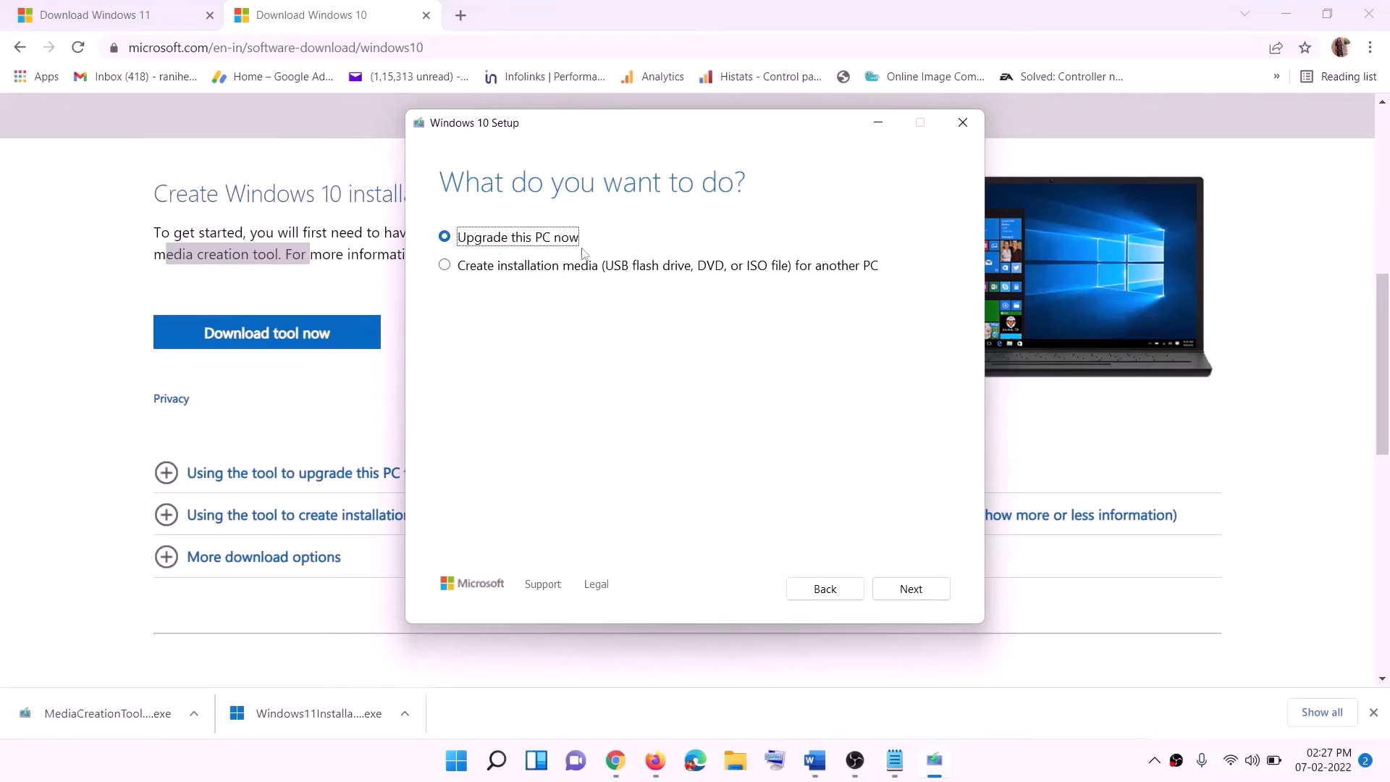
{"action": "left_click", "coordinate": [907, 593]}
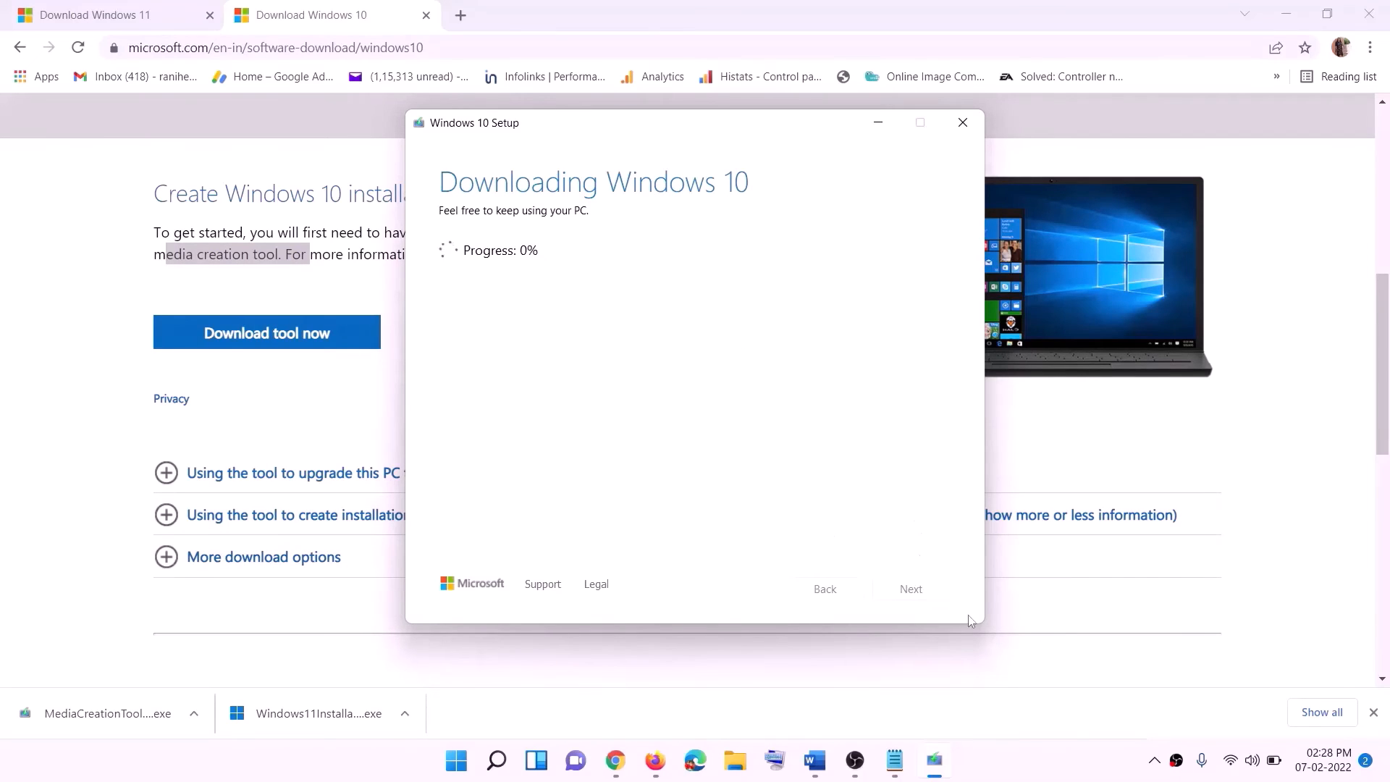
Switch to the Word document and examine its Windows 10 Setup screenshot showing the Ready to install page and options to keep
{"action": "left_click", "coordinate": [1028, 776]}
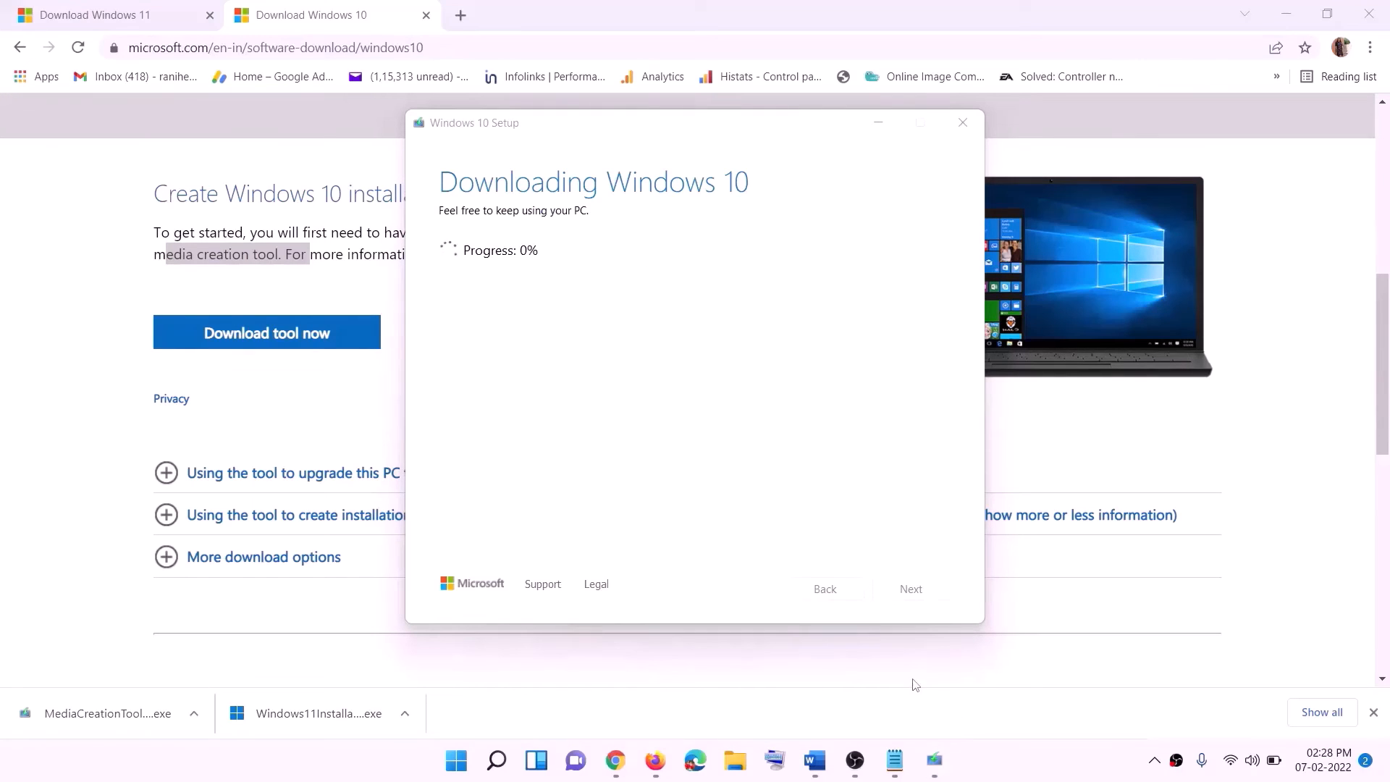
{"action": "left_click", "coordinate": [824, 773]}
{"action": "scroll", "coordinate": [71, 331], "scroll_direction": "down", "scroll_amount": 2}
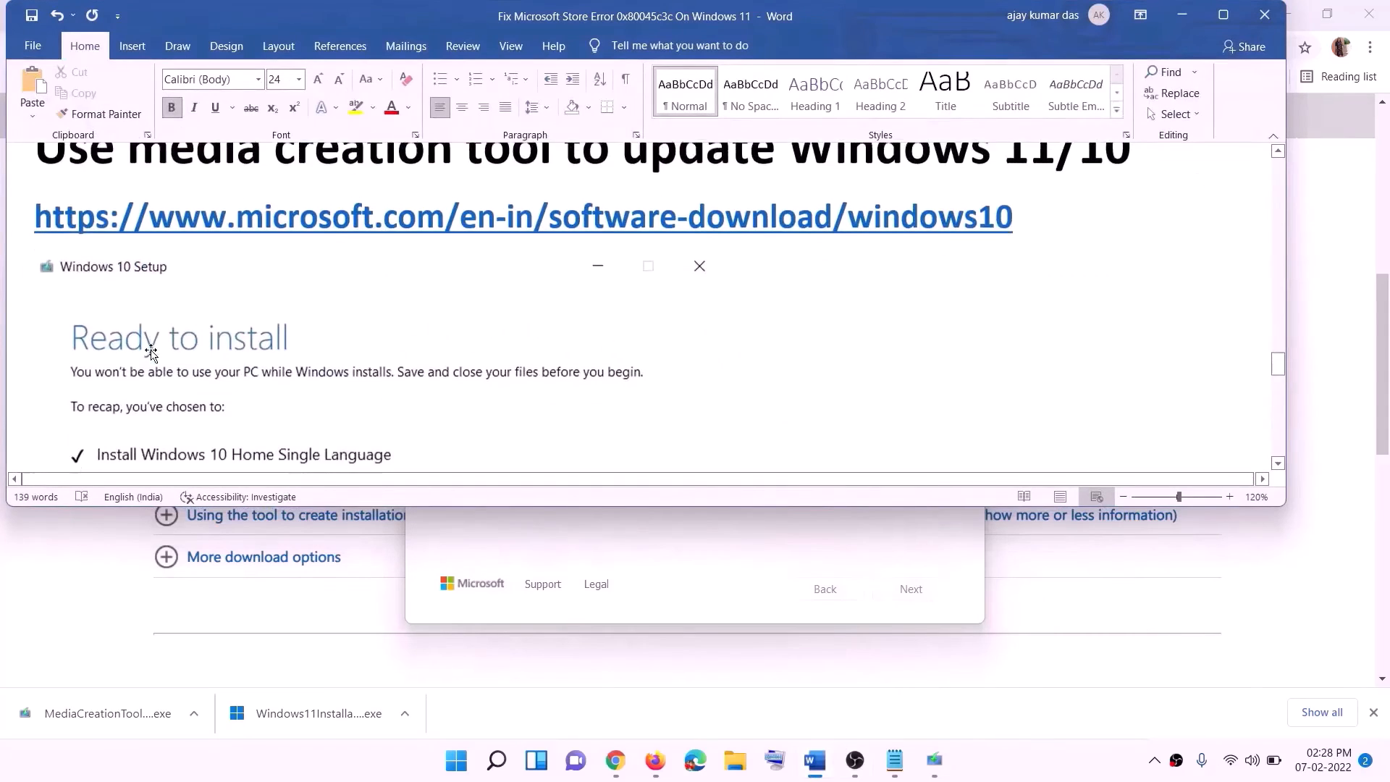
{"action": "left_click", "coordinate": [1223, 14]}
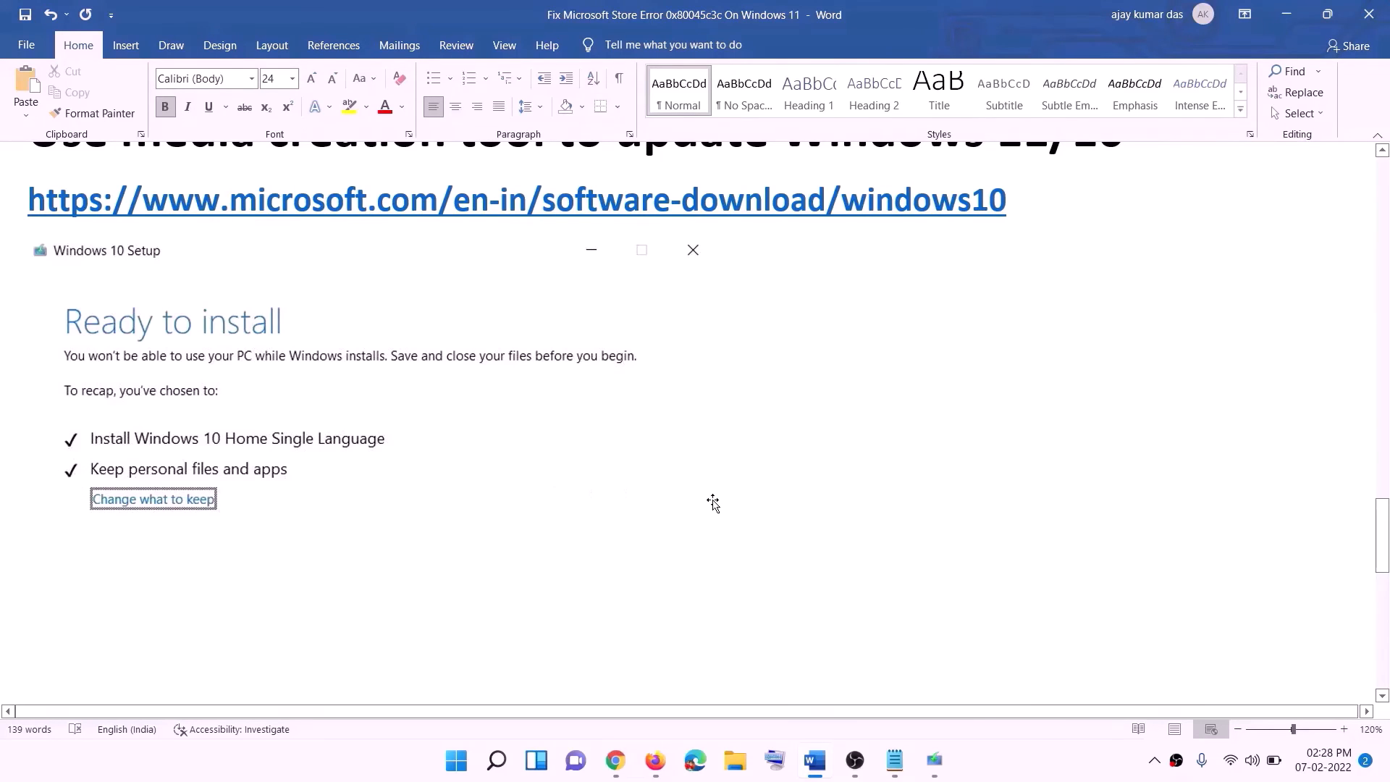
{"action": "scroll", "coordinate": [714, 500], "scroll_direction": "down", "scroll_amount": 3}
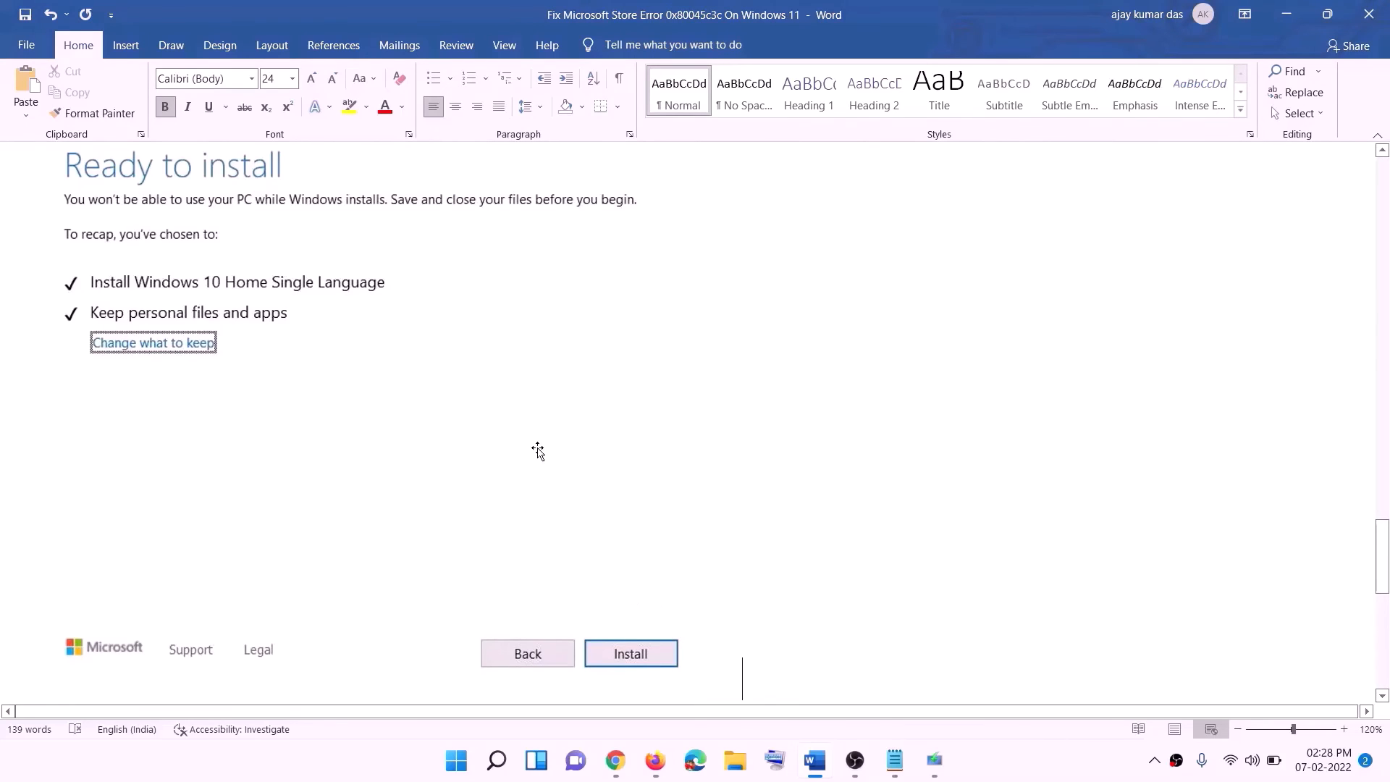
{"action": "scroll", "coordinate": [569, 449], "scroll_direction": "up", "scroll_amount": 1}
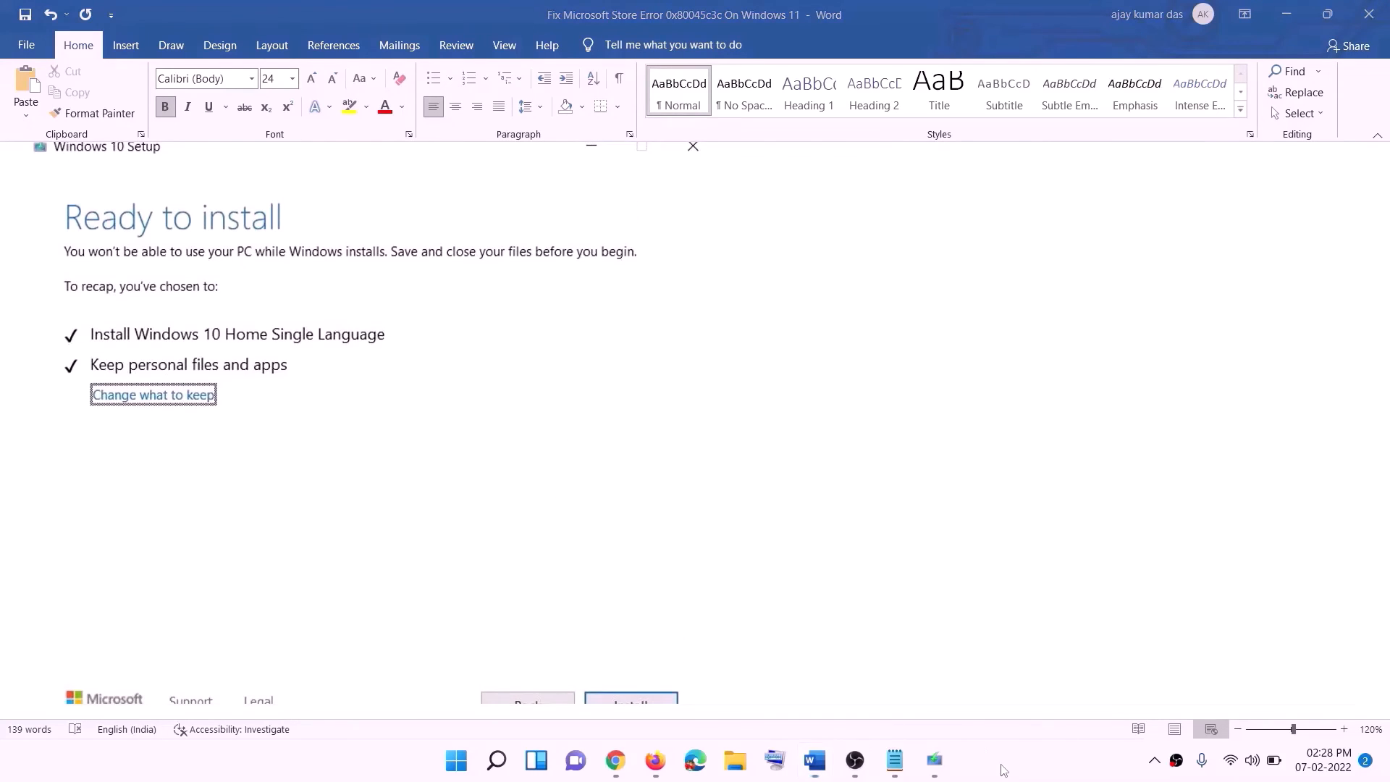
Download the media creation tool from the Create Windows 11 Installation Media section in Chrome, and launch it with permission to make changes
{"action": "left_click", "coordinate": [636, 760]}
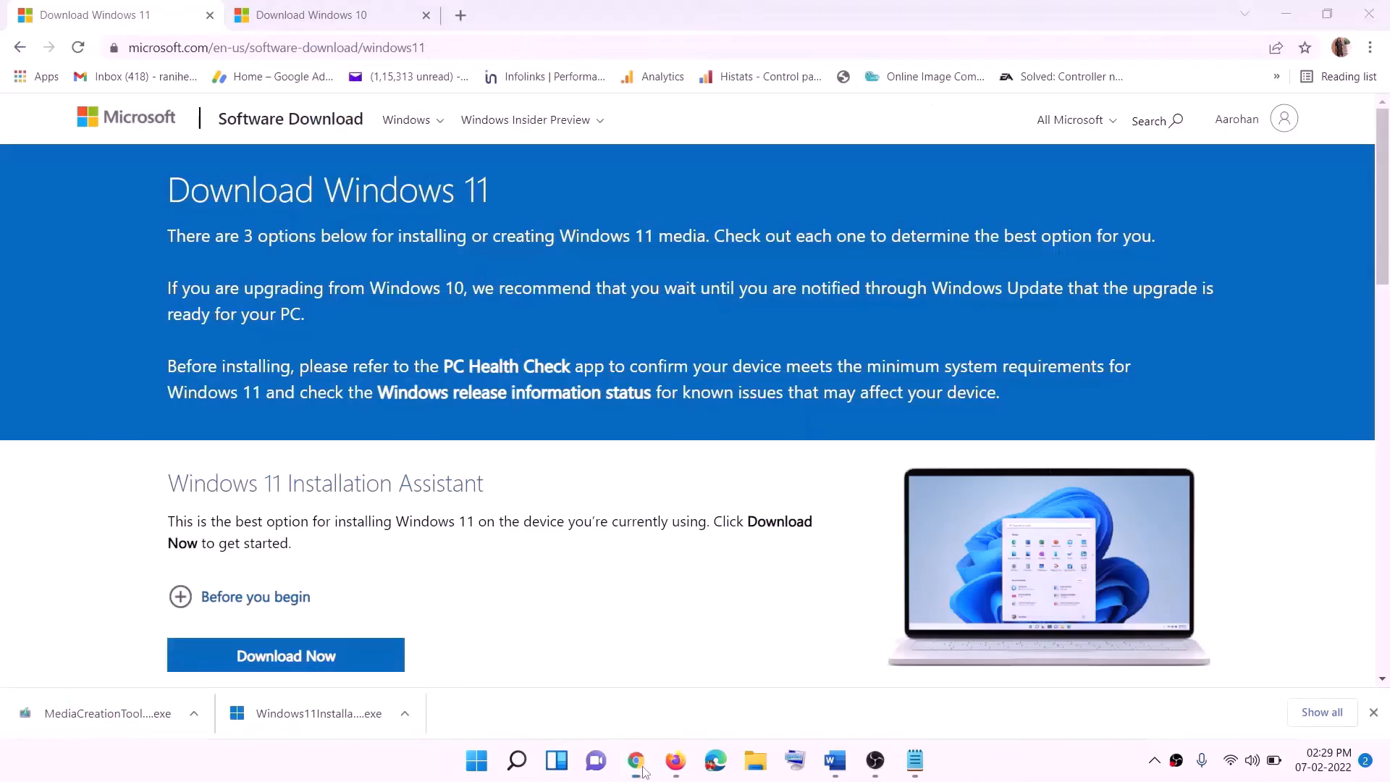
{"action": "scroll", "coordinate": [451, 478], "scroll_direction": "down", "scroll_amount": 5}
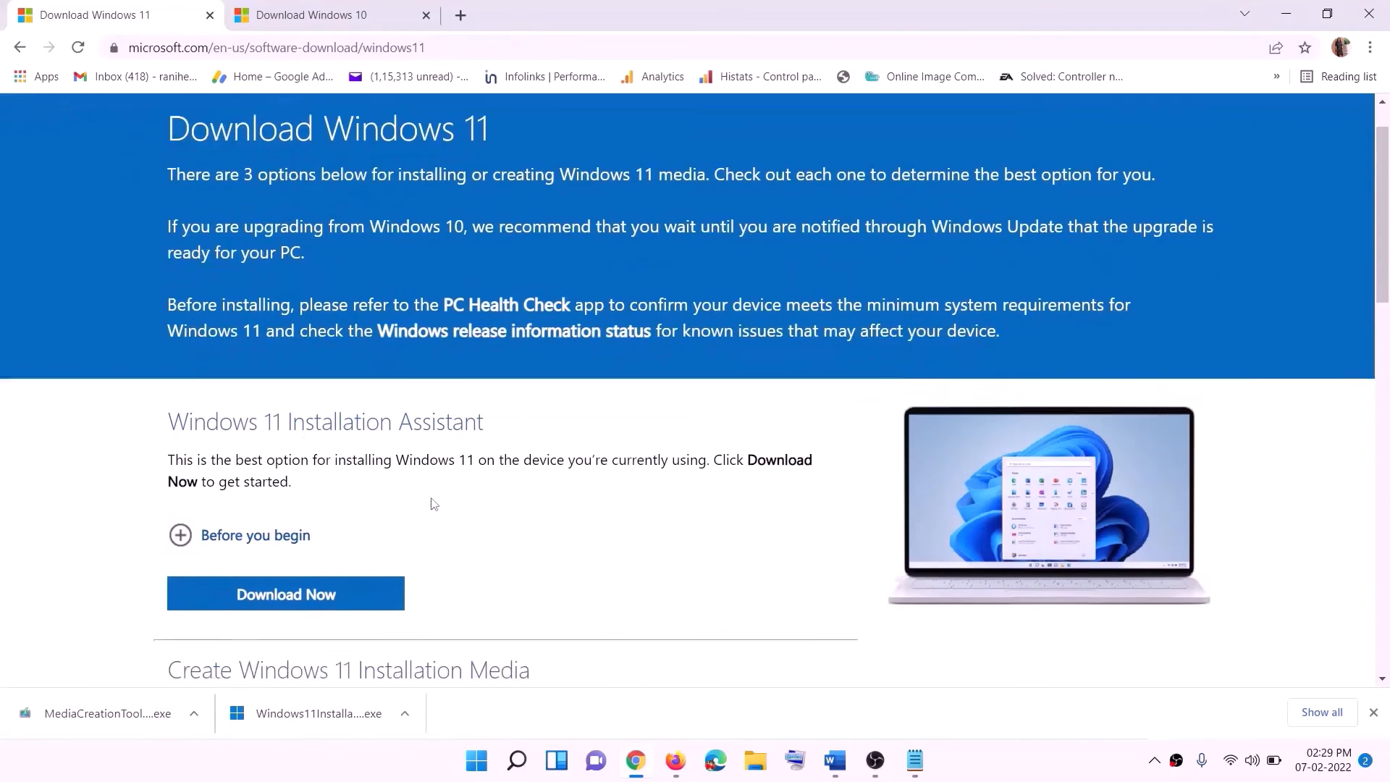
{"action": "left_click_drag", "start_coordinate": [264, 431], "coordinate": [402, 431]}
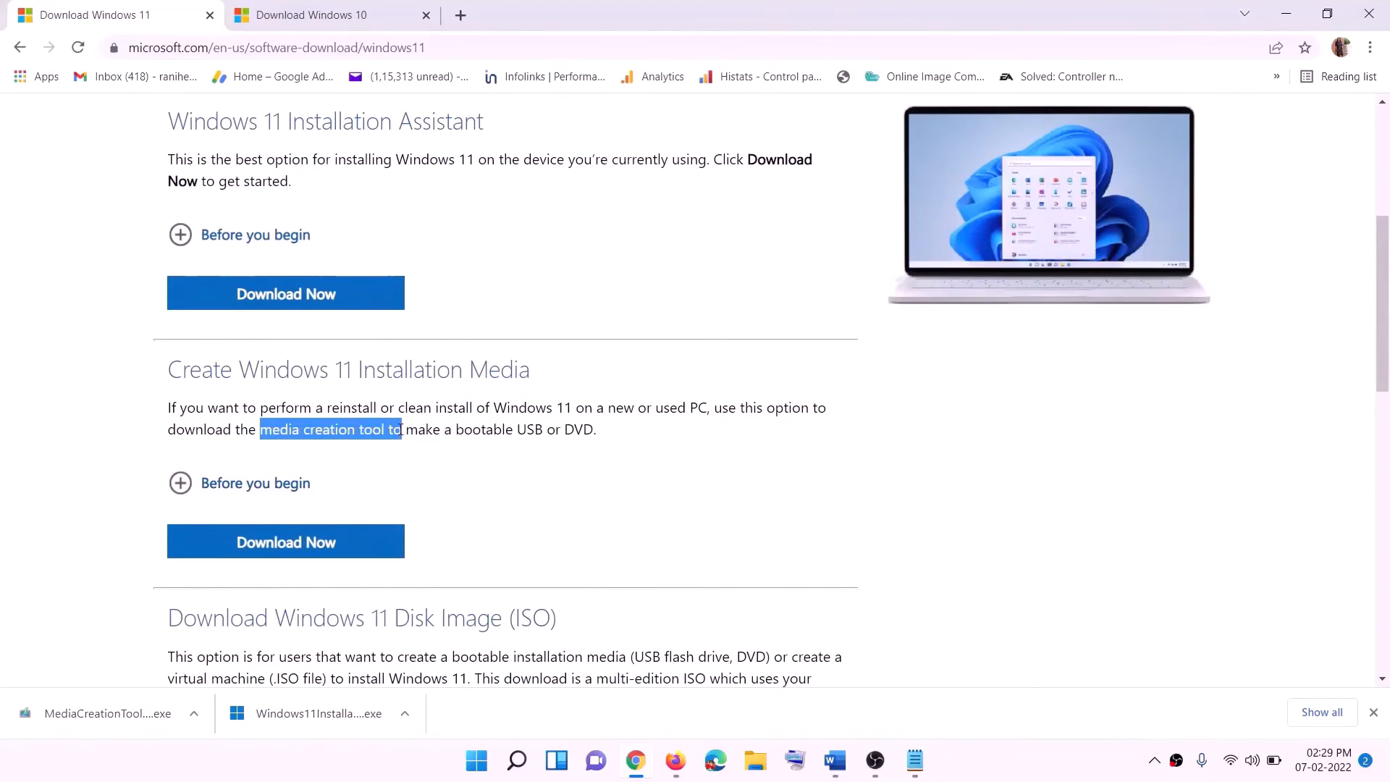
{"action": "left_click", "coordinate": [276, 552]}
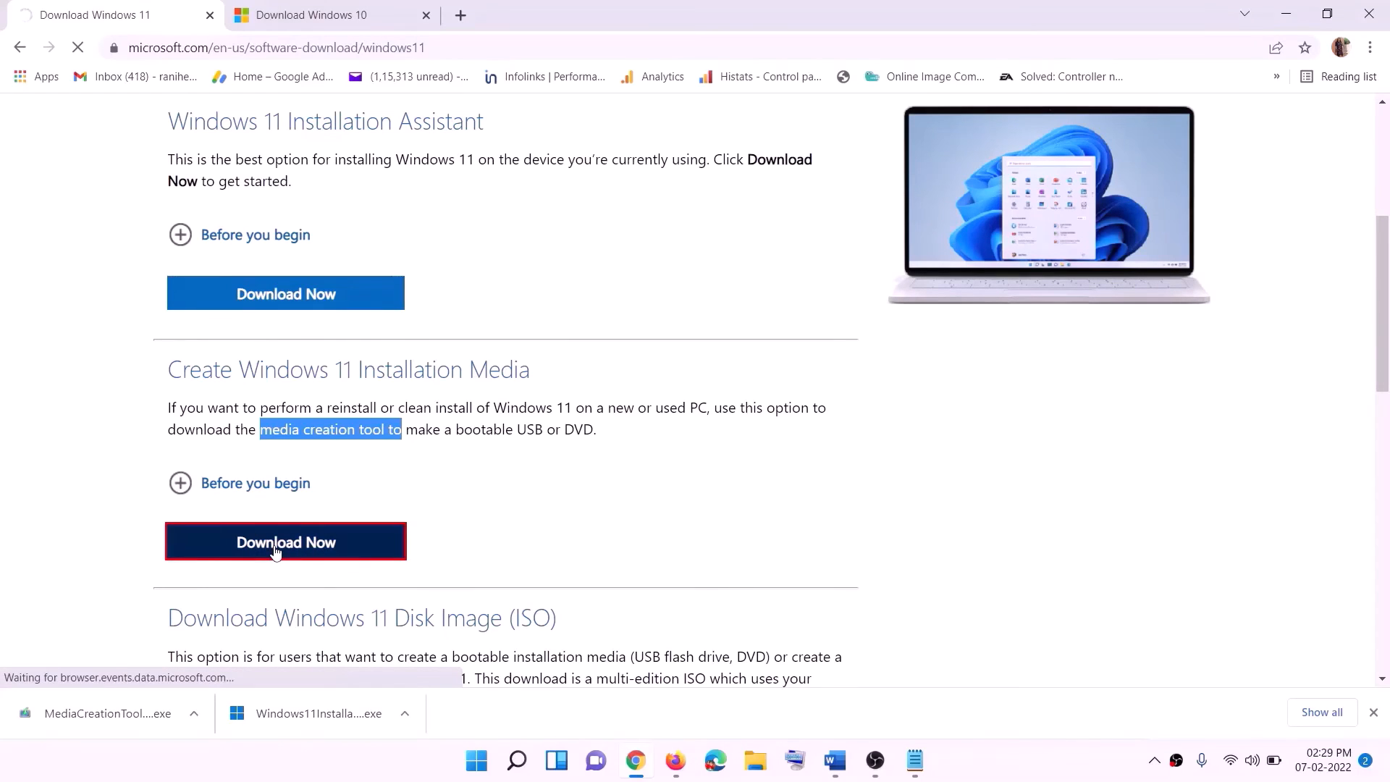
{"action": "left_click", "coordinate": [109, 713]}
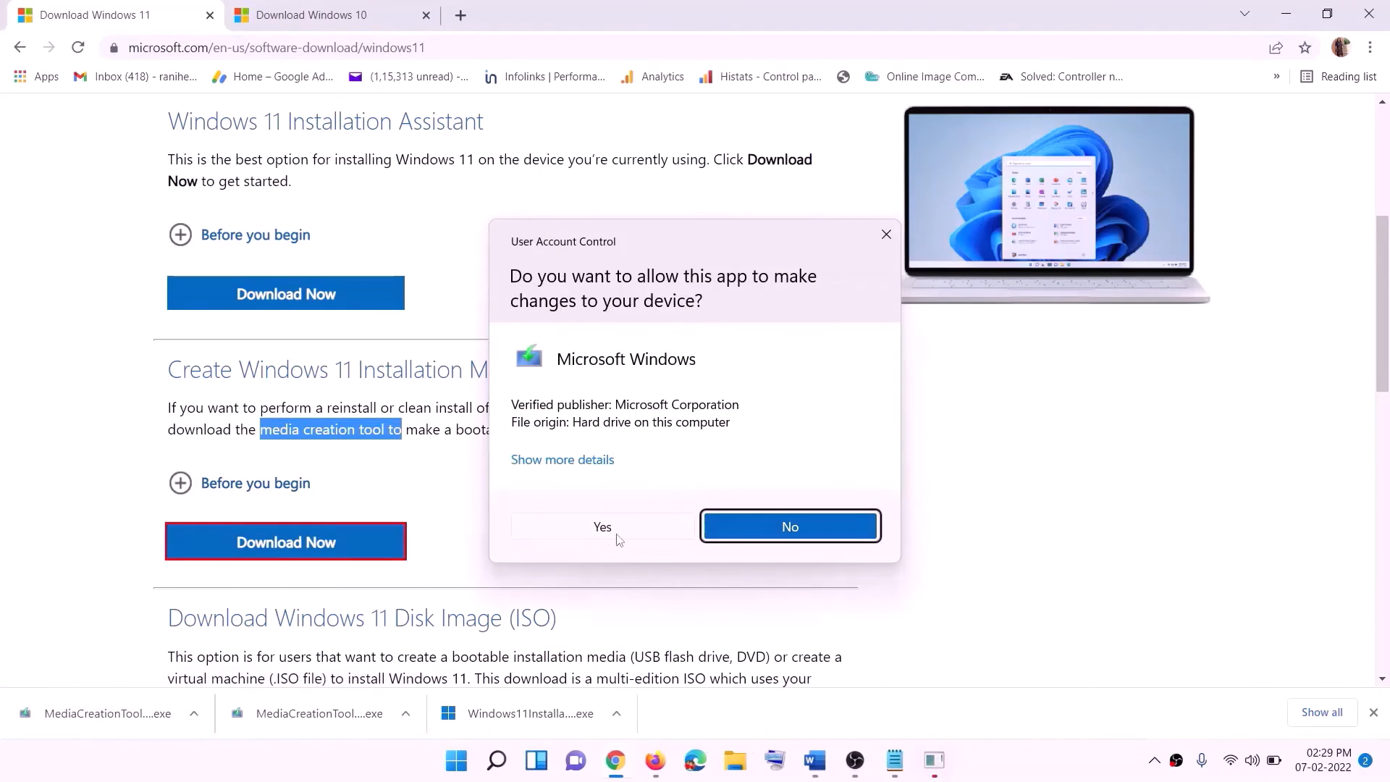
{"action": "left_click", "coordinate": [611, 534]}
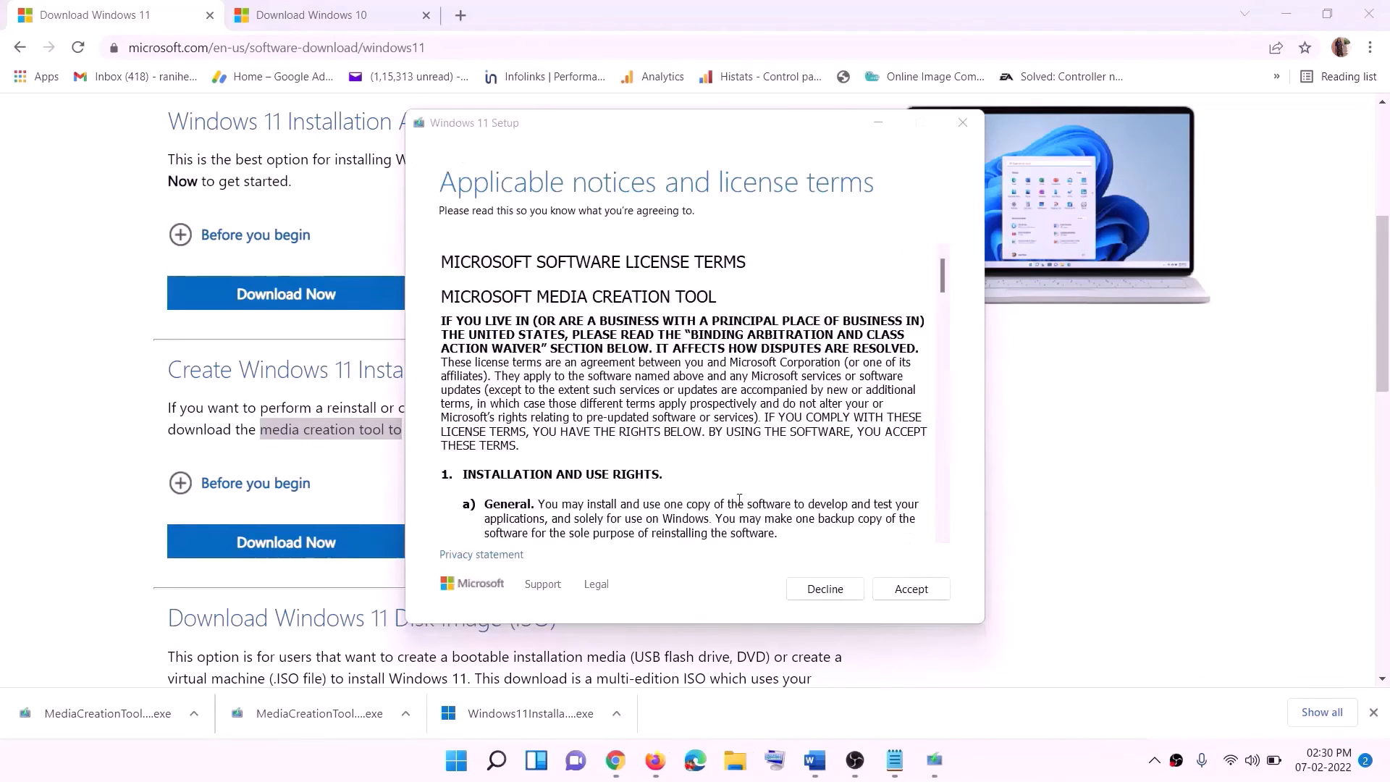
Accept the Windows 11 Setup license terms and recommended options, and choose ISO file as the media with Desktop as the save location
{"action": "left_click", "coordinate": [900, 588]}
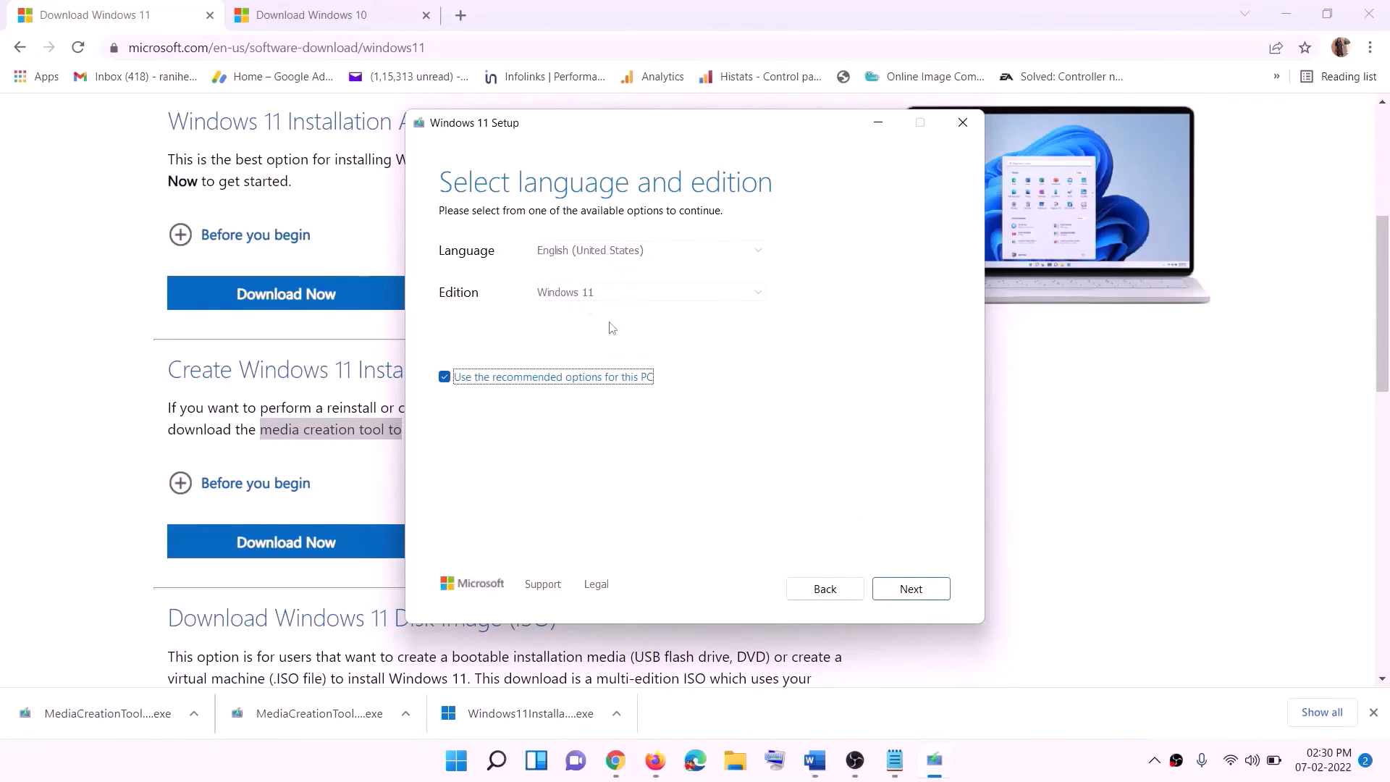
{"action": "left_click", "coordinate": [902, 588]}
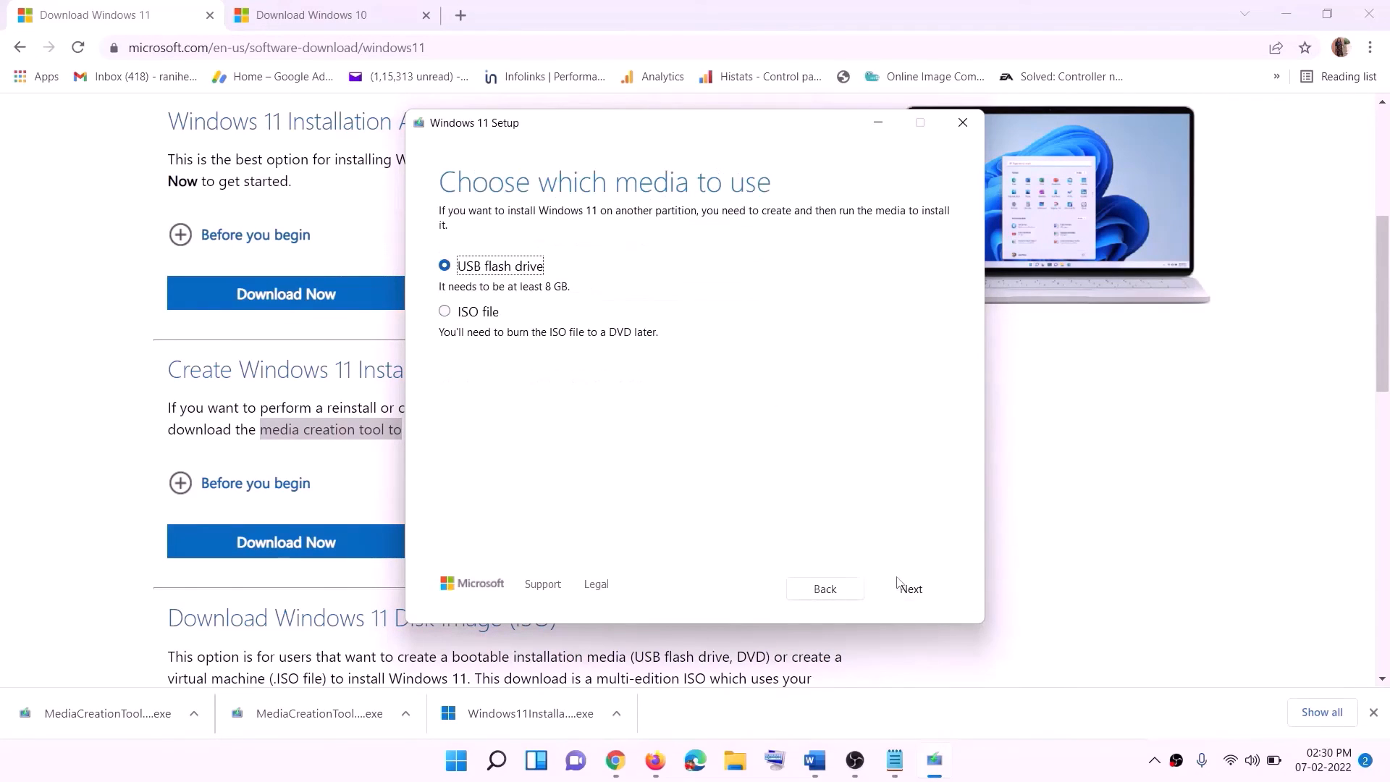
{"action": "left_click", "coordinate": [469, 316]}
{"action": "left_click", "coordinate": [910, 588]}
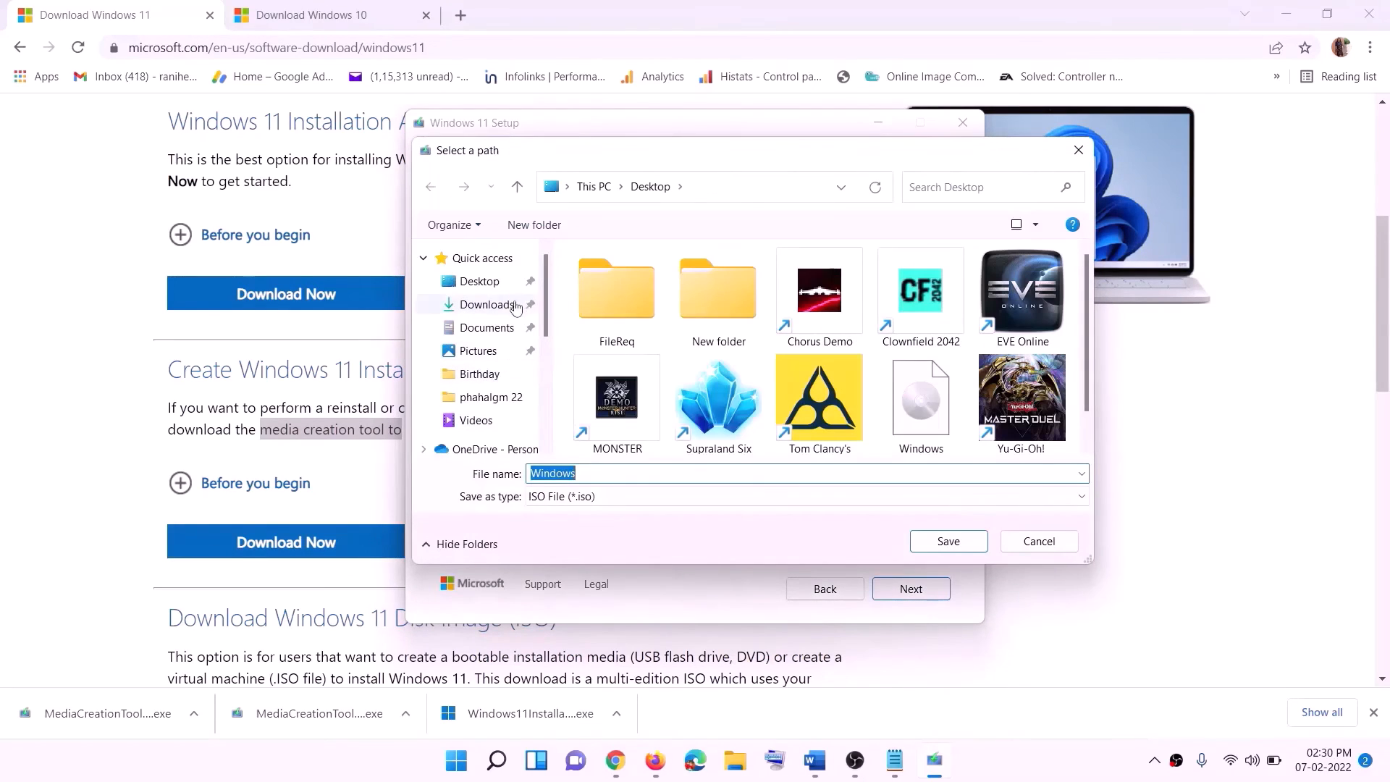
{"action": "left_click", "coordinate": [475, 284]}
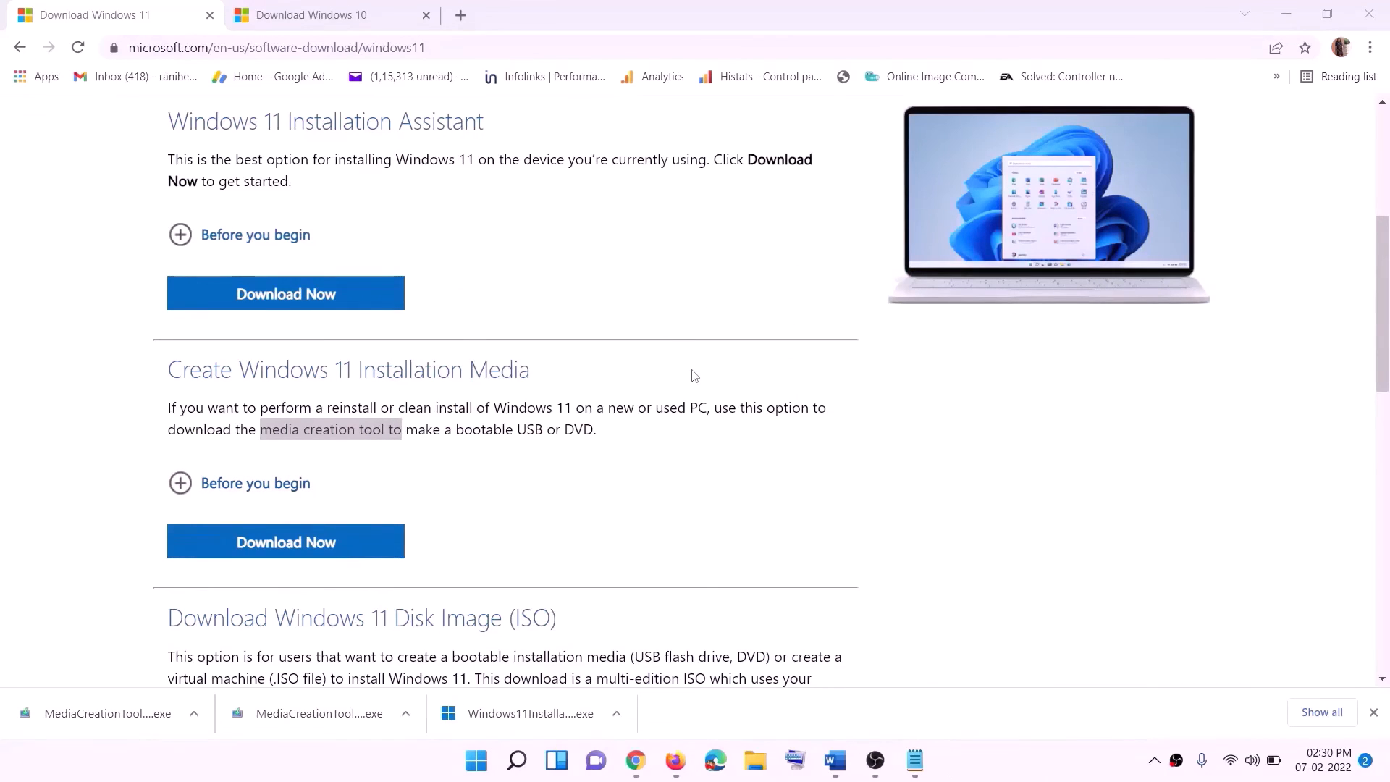
Move the Windows ISO file to a free spot on the desktop and open it as a mounted drive
{"action": "key", "text": "super+d"}
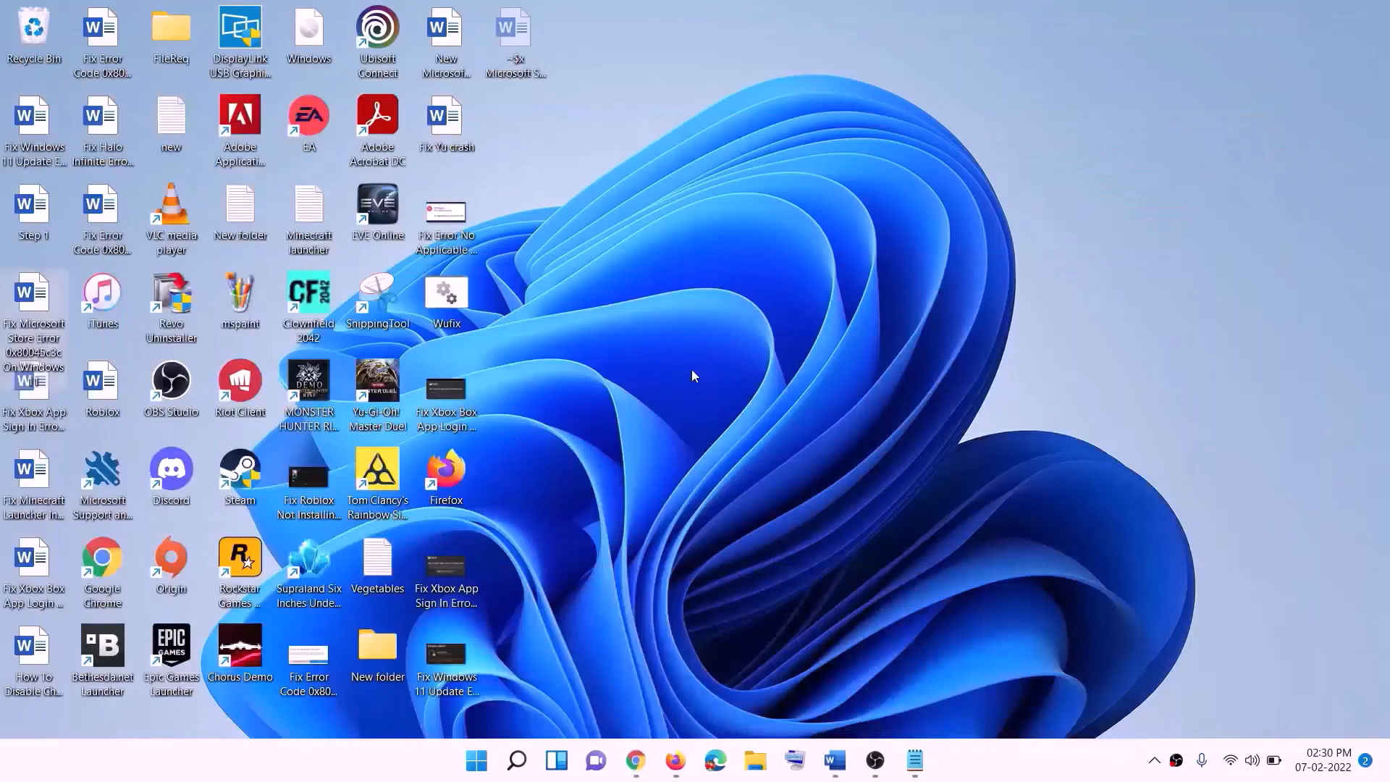
{"action": "left_click_drag", "start_coordinate": [319, 38], "coordinate": [549, 420]}
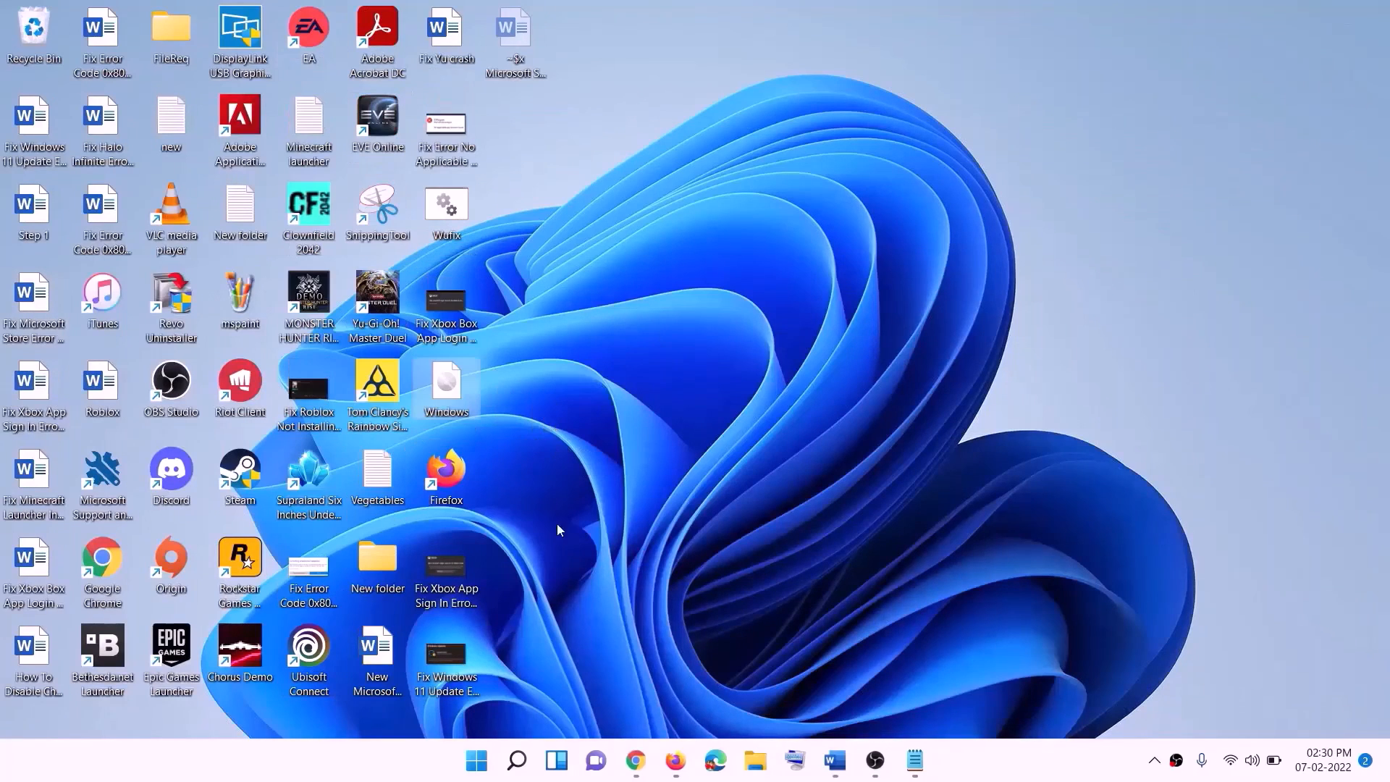
{"action": "double_click", "coordinate": [447, 385]}
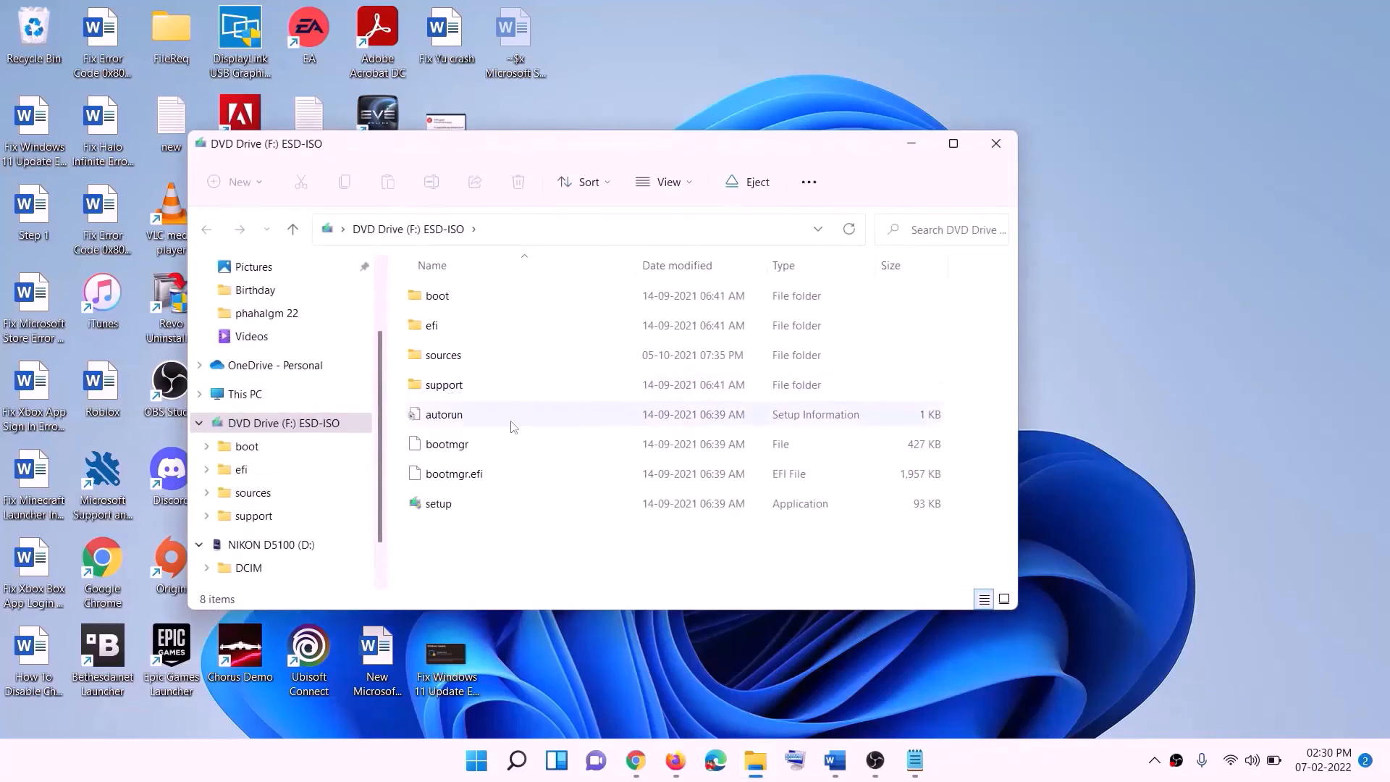
Run the setup application from the mounted ESD-ISO drive with permission granted, and proceed past the Install Windows 11 page
{"action": "left_click", "coordinate": [440, 508]}
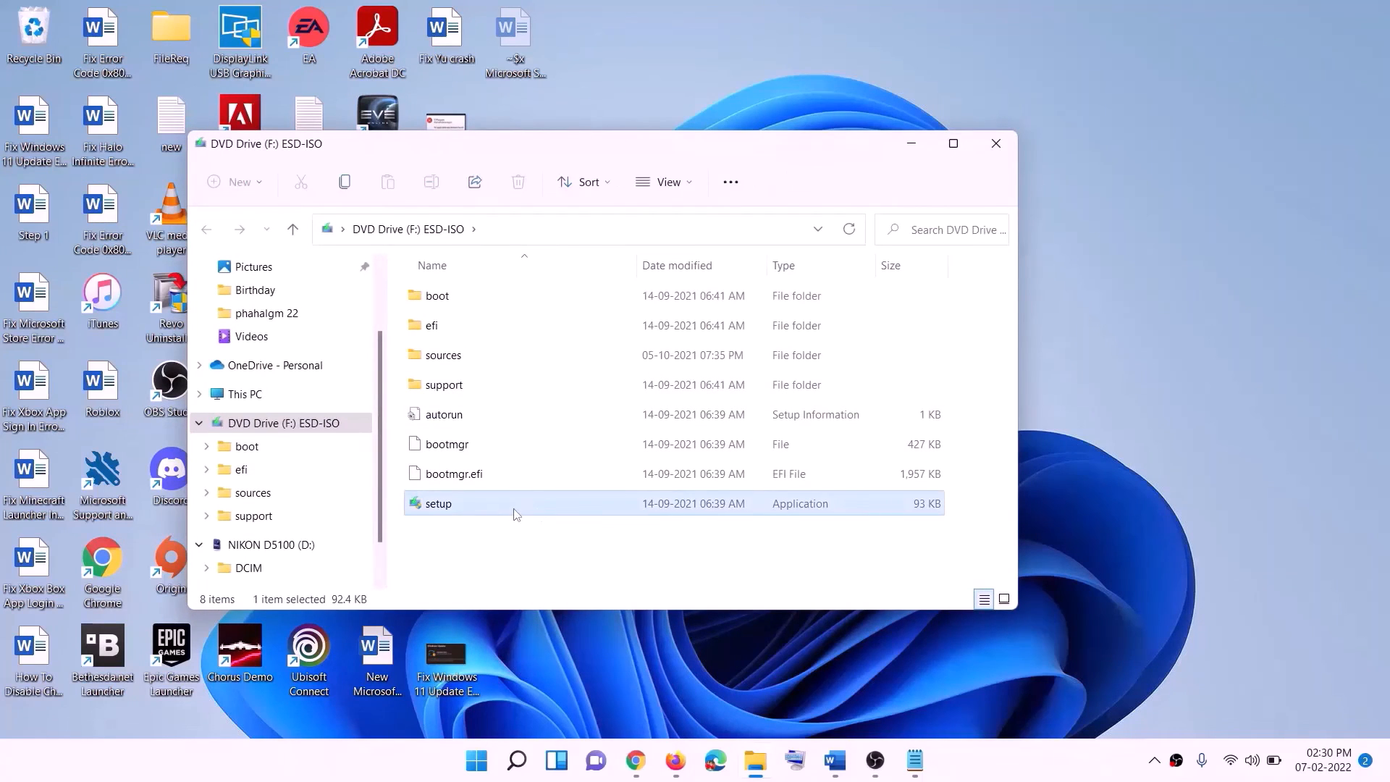
{"action": "double_click", "coordinate": [477, 507]}
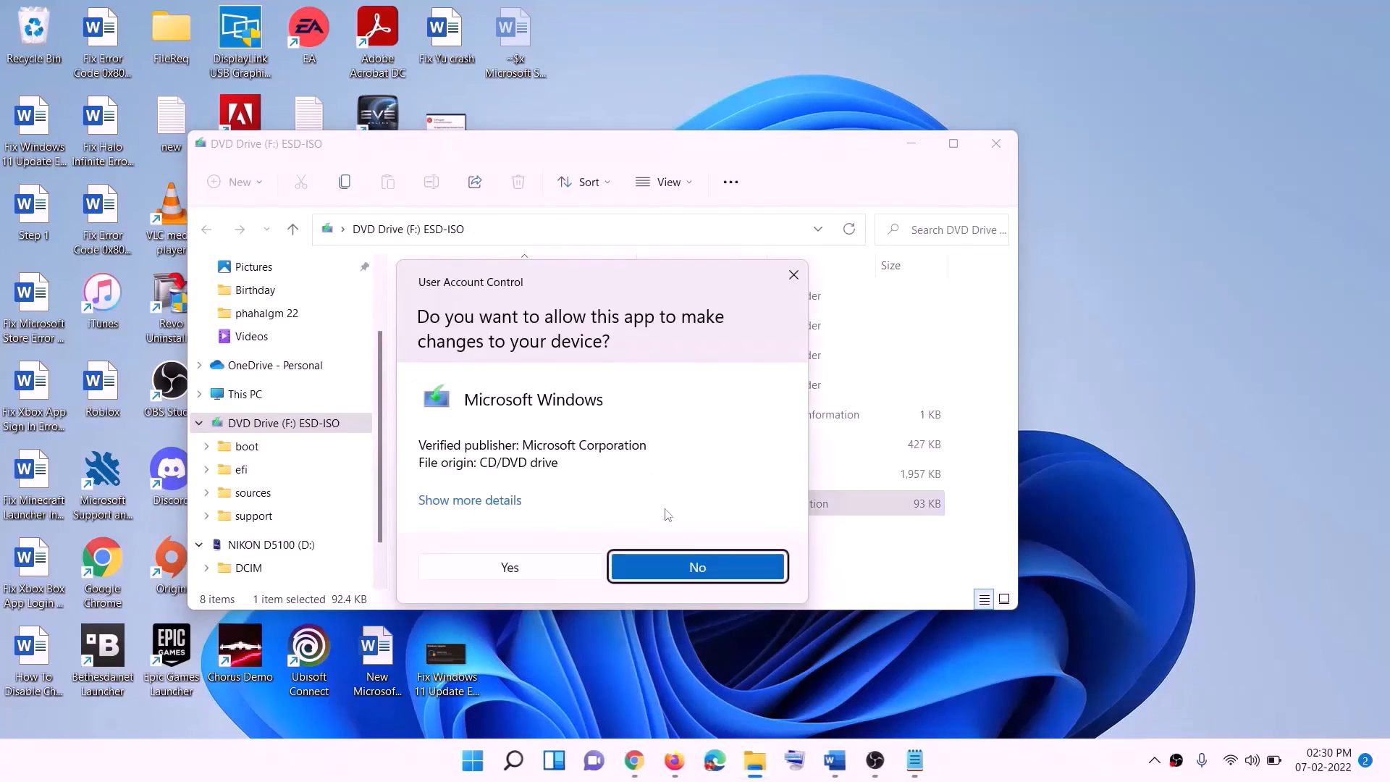
{"action": "left_click", "coordinate": [559, 567]}
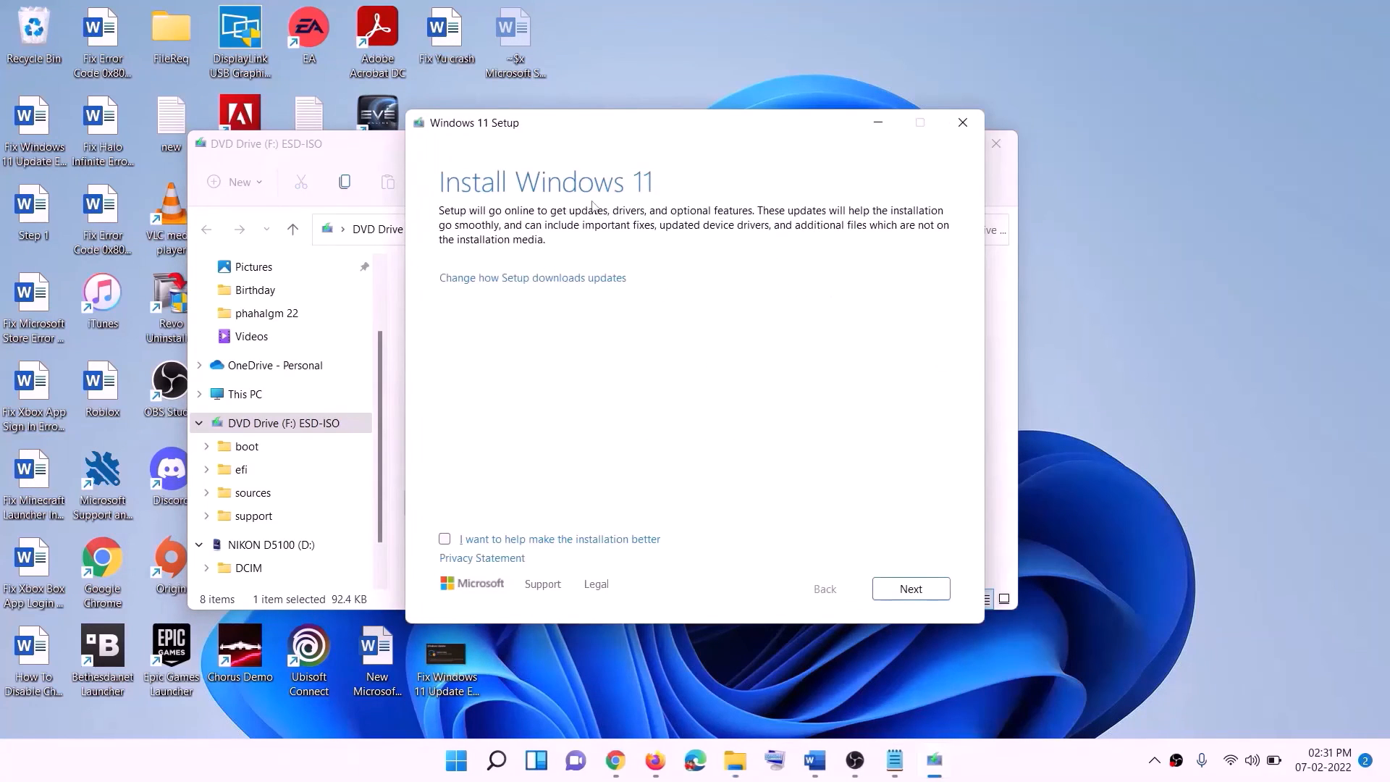
{"action": "left_click", "coordinate": [914, 589]}
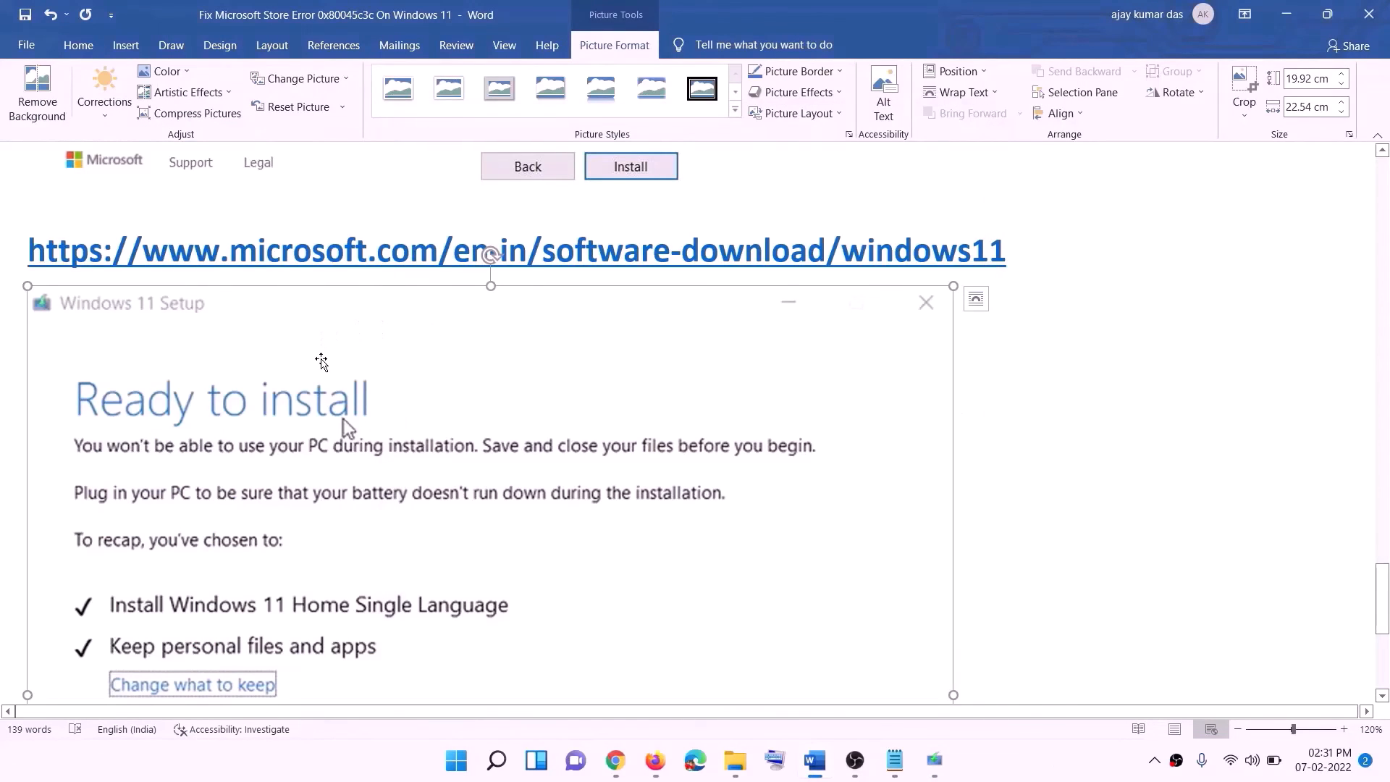
Examine the Windows 11 Setup screenshot in the Word document, including the Ready to install page's options to keep
{"action": "scroll", "coordinate": [321, 362], "scroll_direction": "down", "scroll_amount": 3}
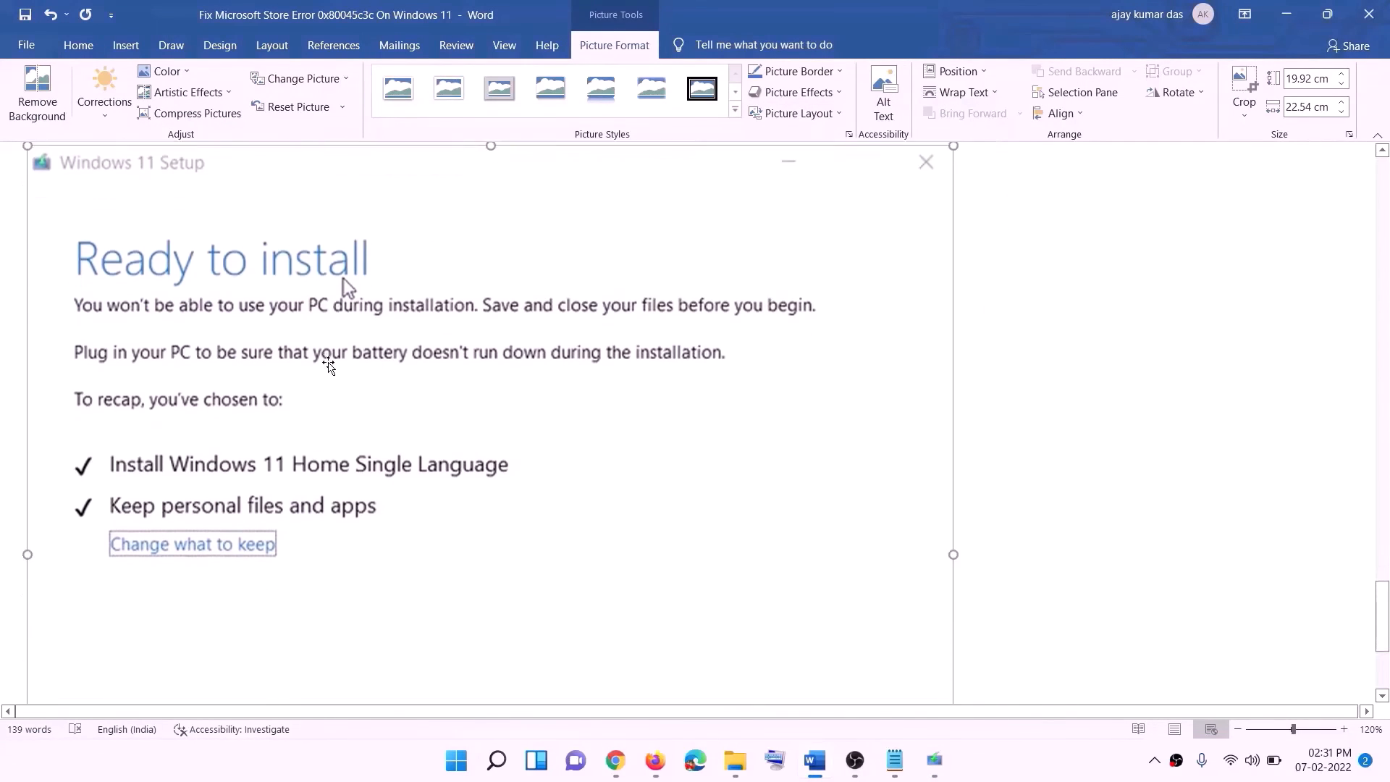
{"action": "scroll", "coordinate": [383, 282], "scroll_direction": "down", "scroll_amount": 1}
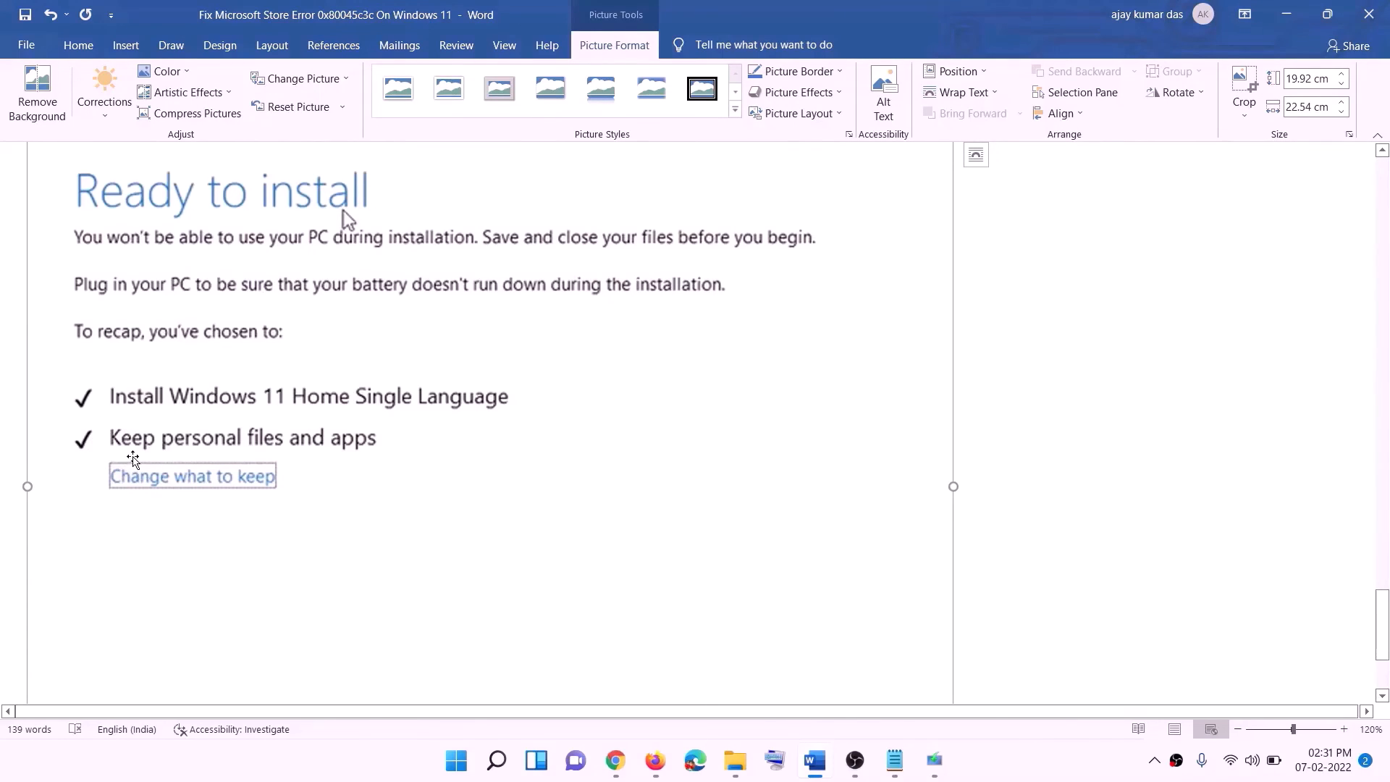
{"action": "scroll", "coordinate": [543, 456], "scroll_direction": "down", "scroll_amount": 2}
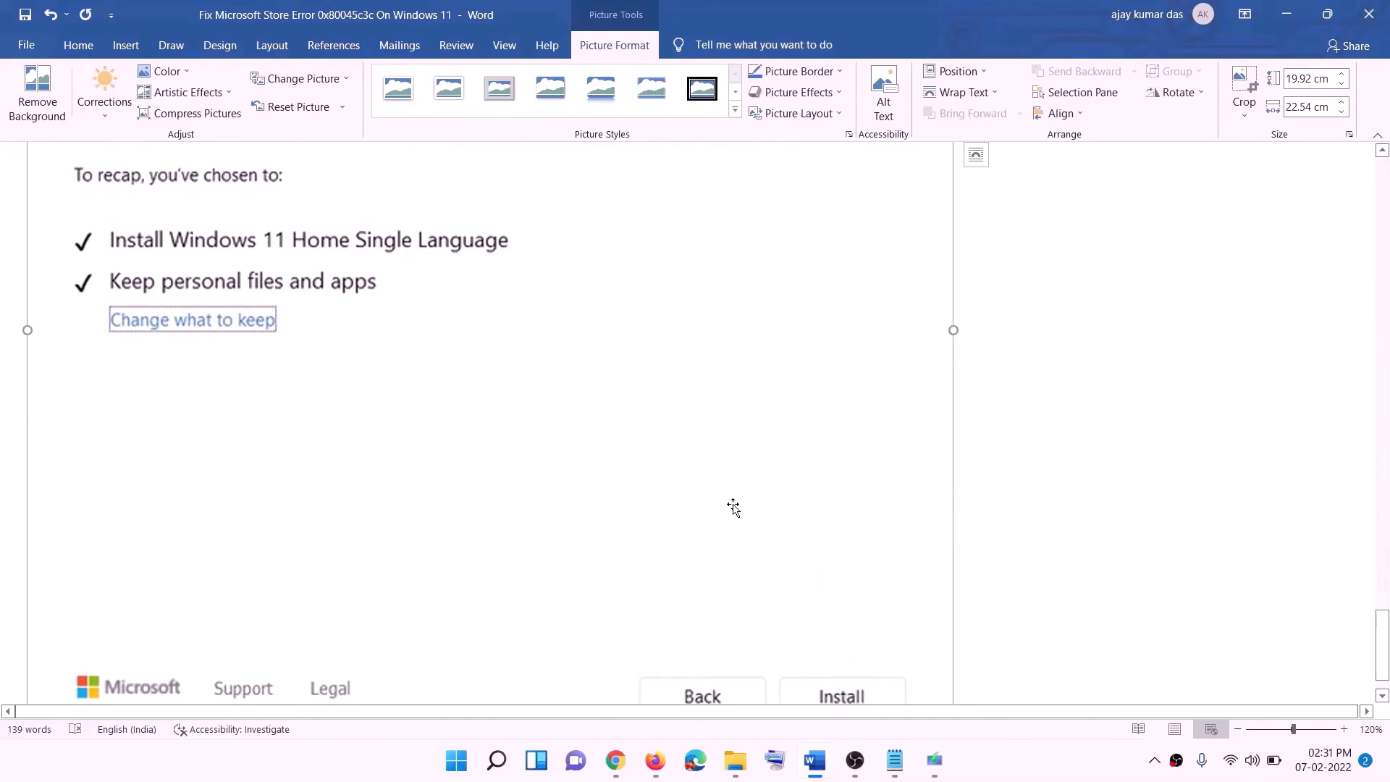
{"action": "scroll", "coordinate": [735, 521], "scroll_direction": "up", "scroll_amount": 5}
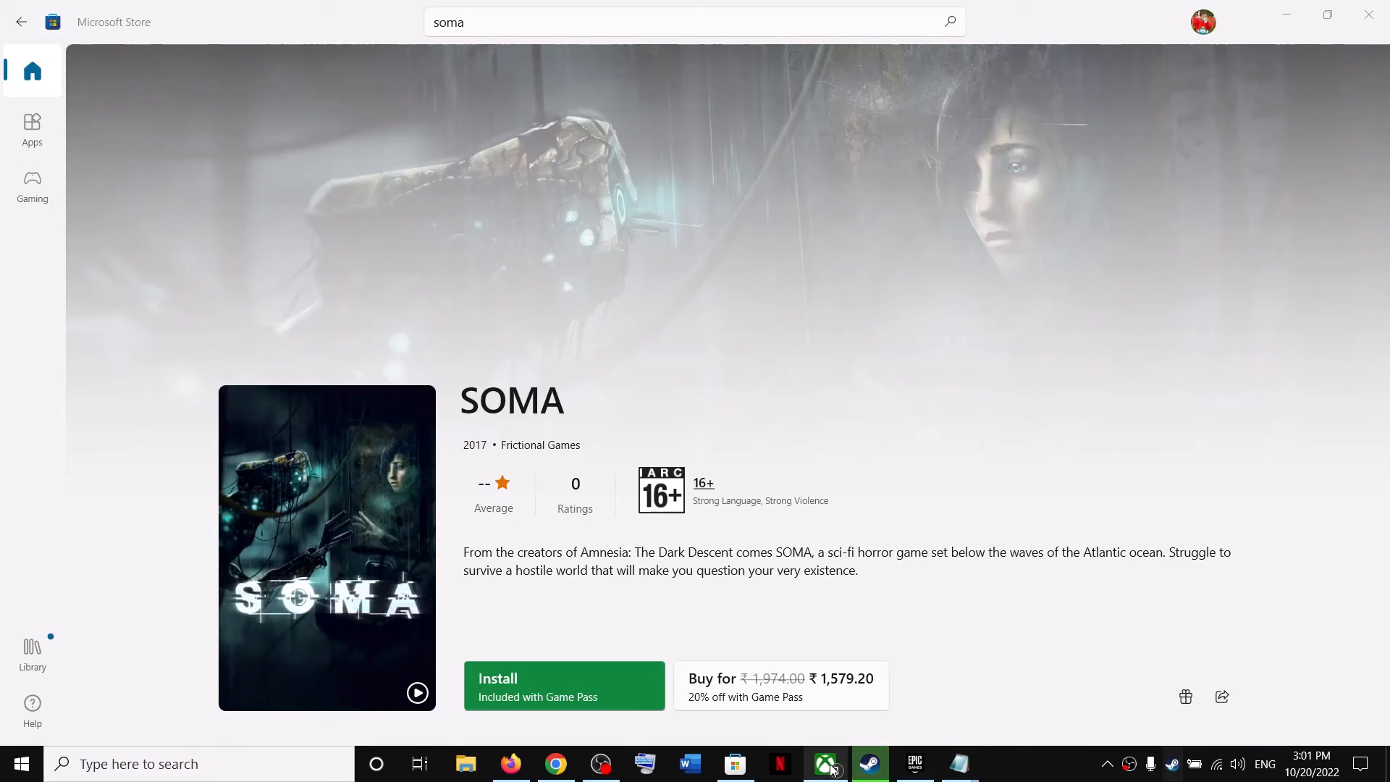
Switch to the Xbox app and start installing SOMA on the F: drive
{"action": "left_click", "coordinate": [828, 765]}
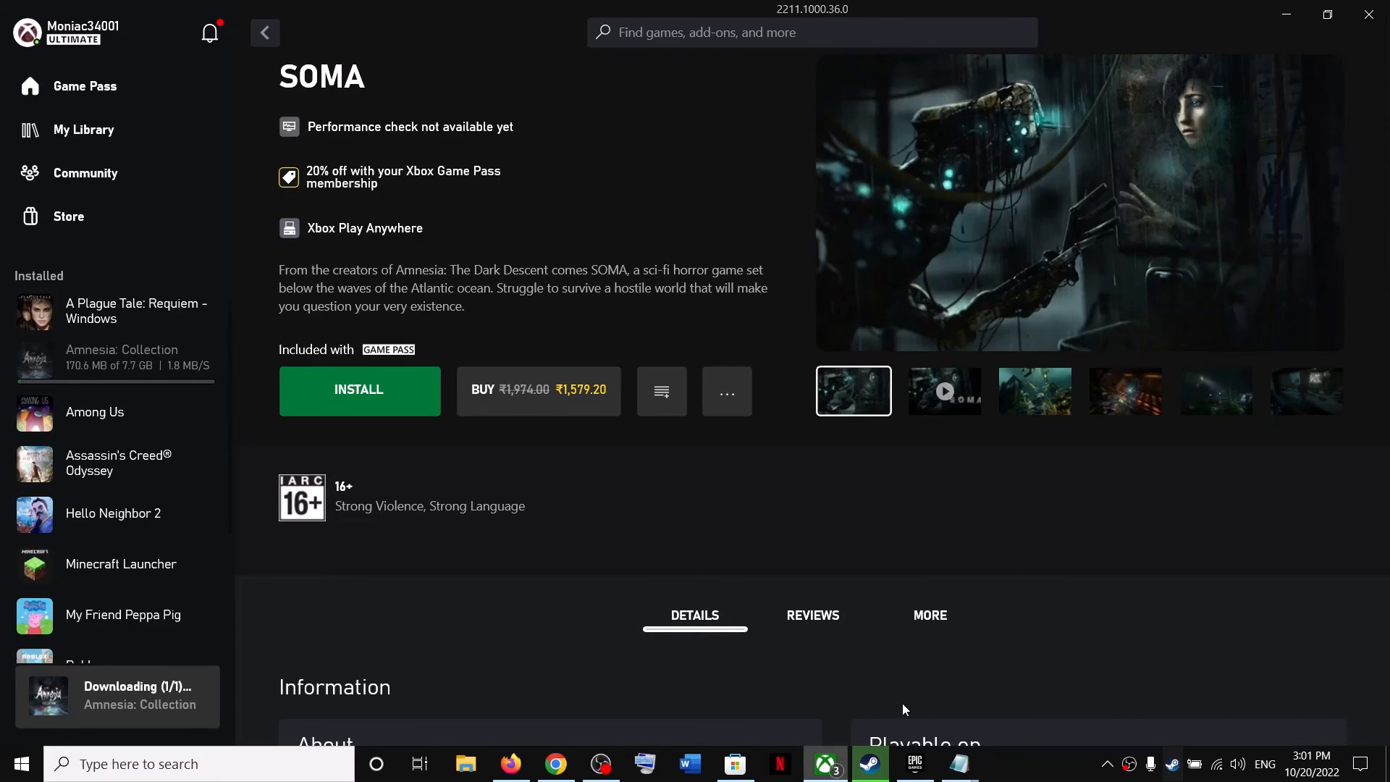
{"action": "left_click", "coordinate": [363, 400]}
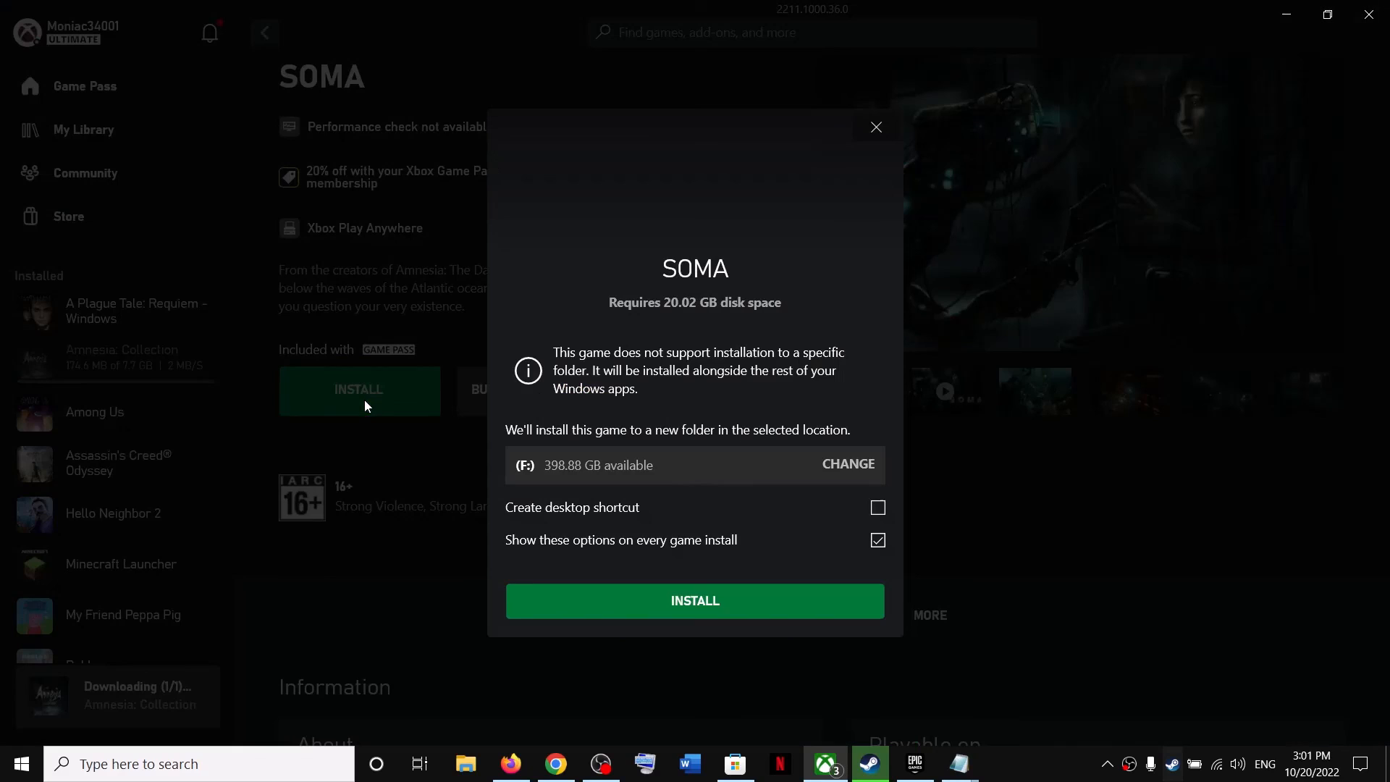
{"action": "left_click", "coordinate": [721, 599]}
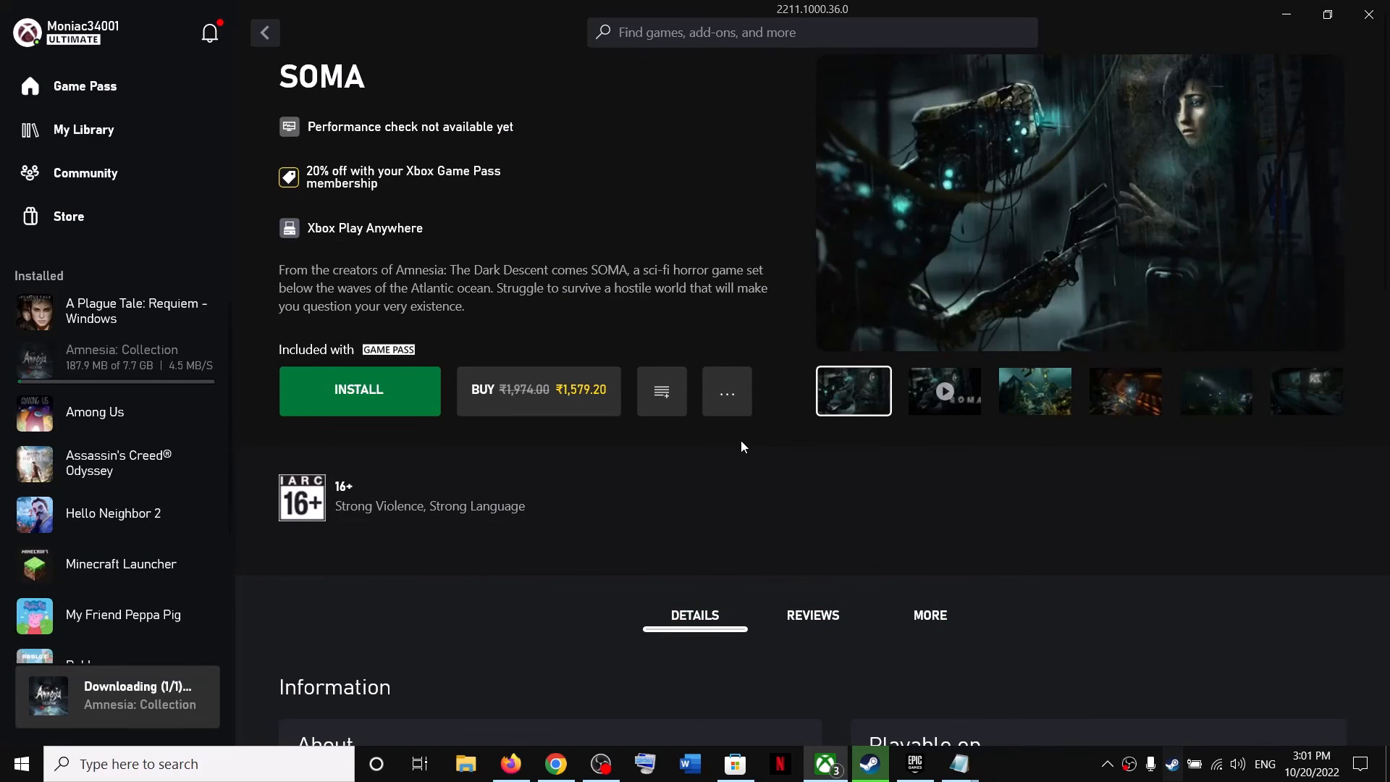
{"action": "left_click", "coordinate": [1021, 772]}
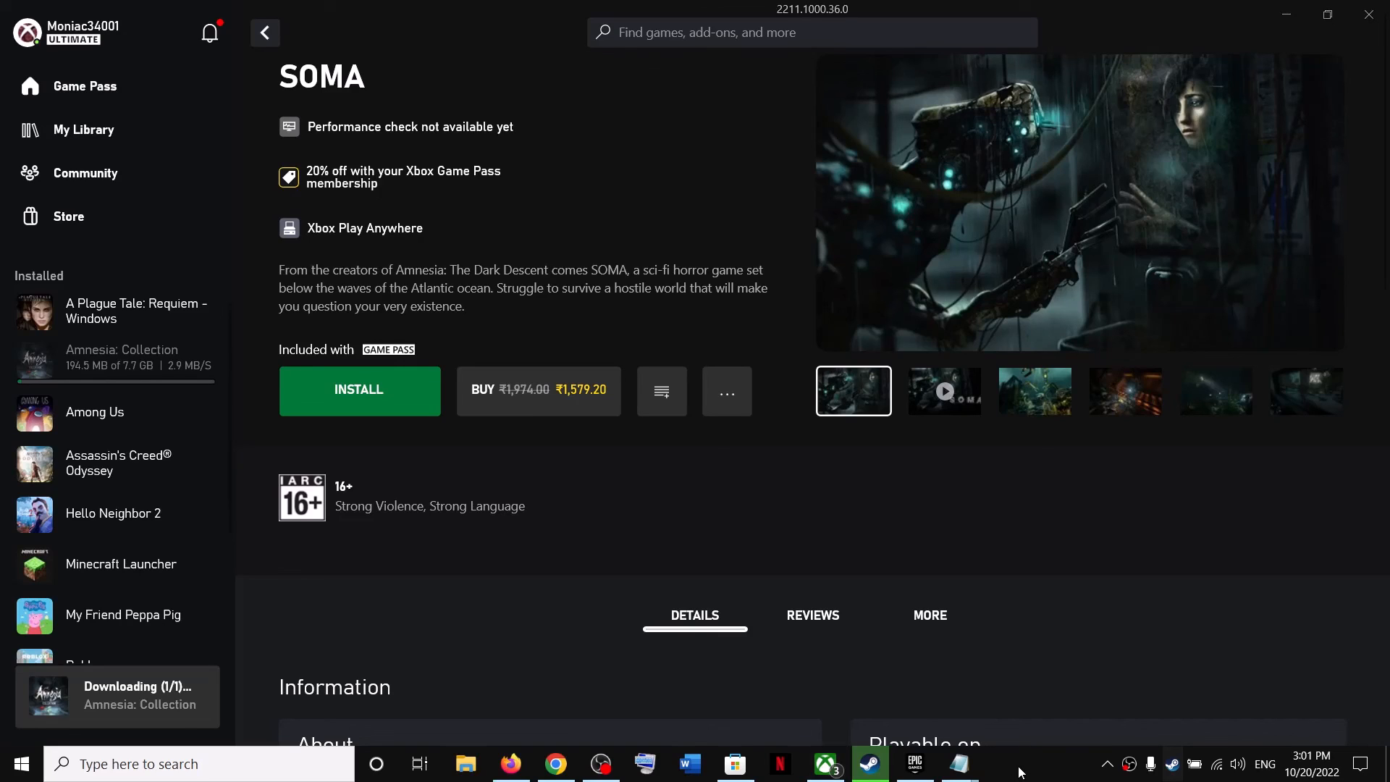